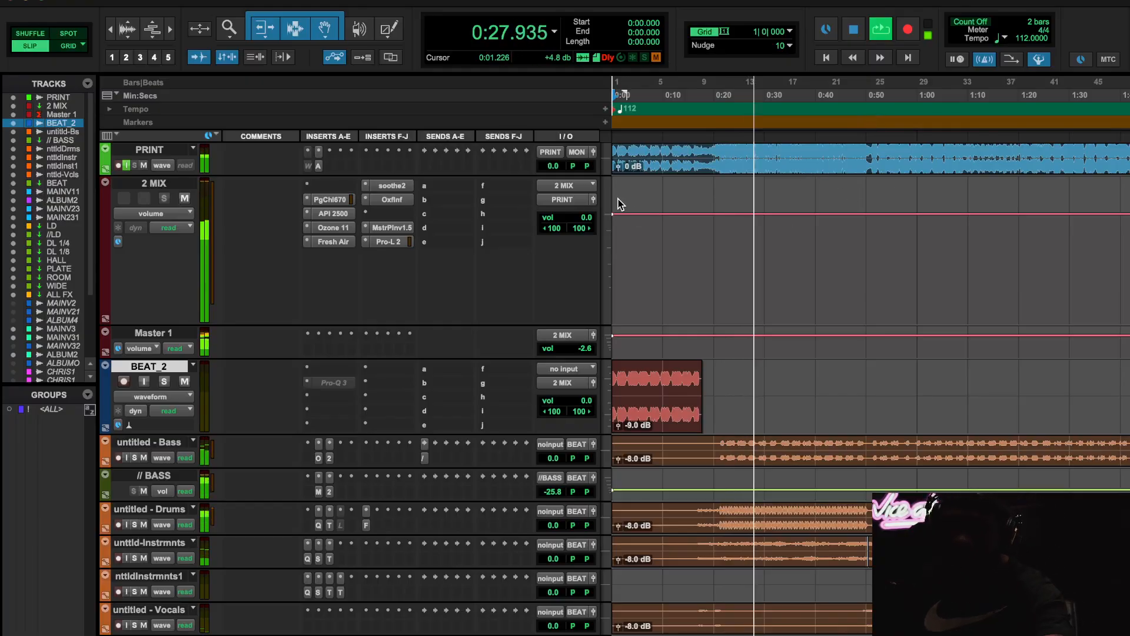
# - Inspect the Orion insert on the untitled - Bass track and the AIR Chorus insert on ALBUMMODE_2 during playback
pyautogui.click(318, 459)
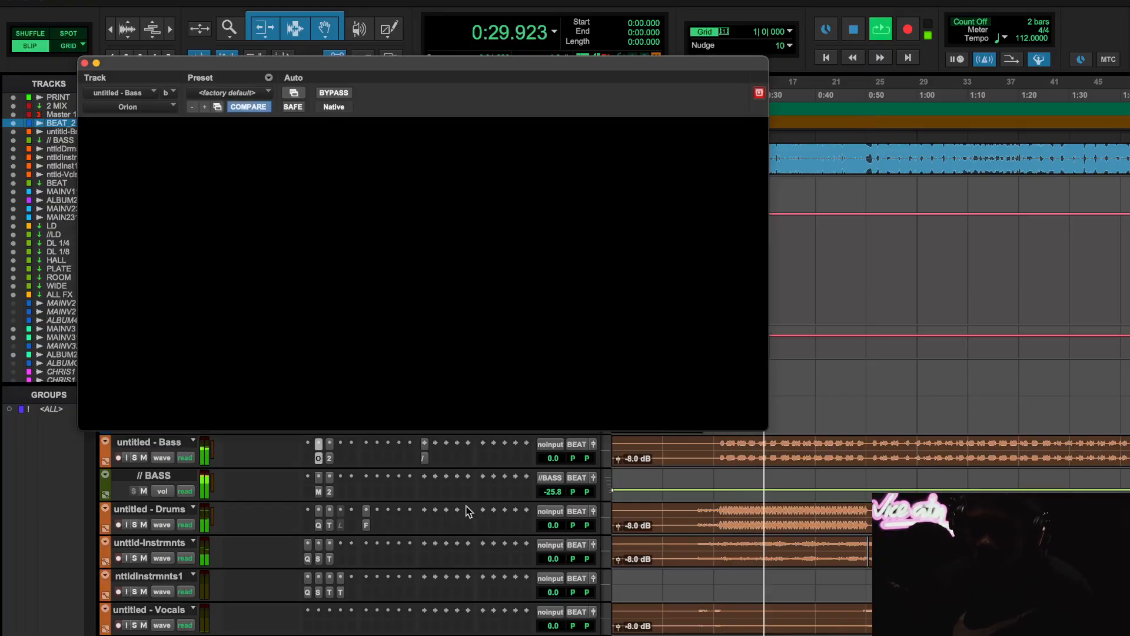
pyautogui.scroll(-10, 424, 562)
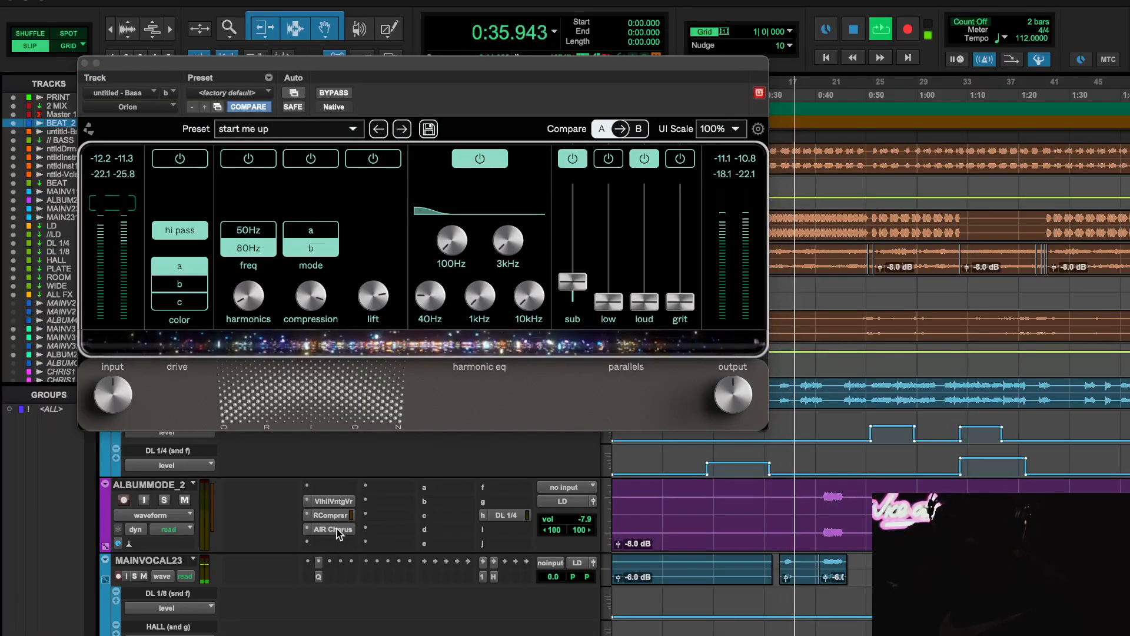
pyautogui.click(334, 529)
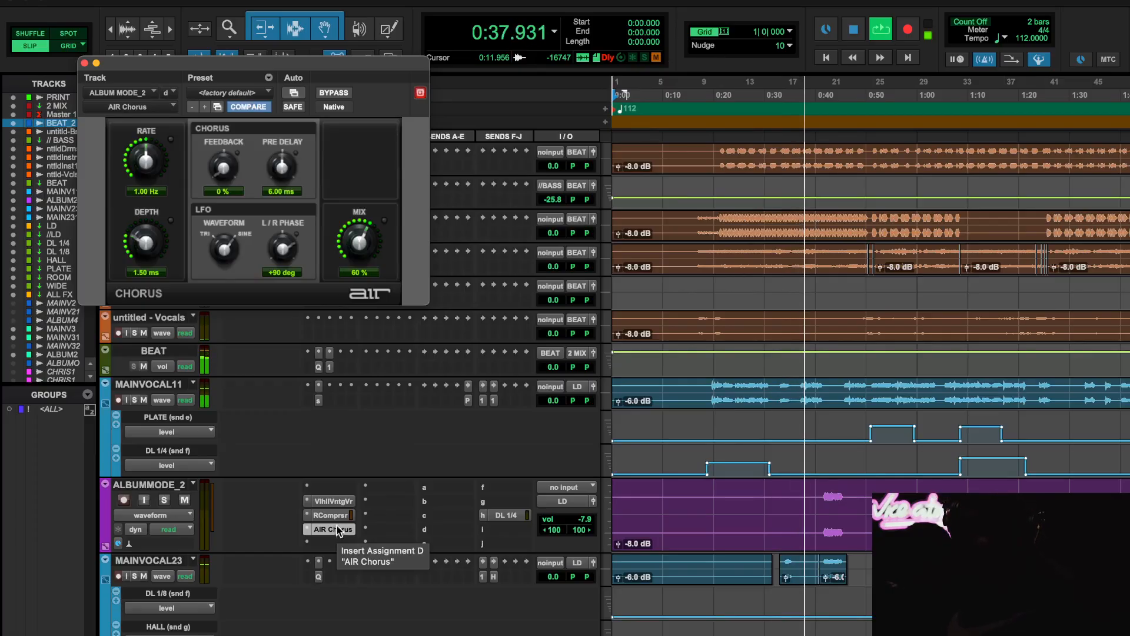
pyautogui.click(335, 529)
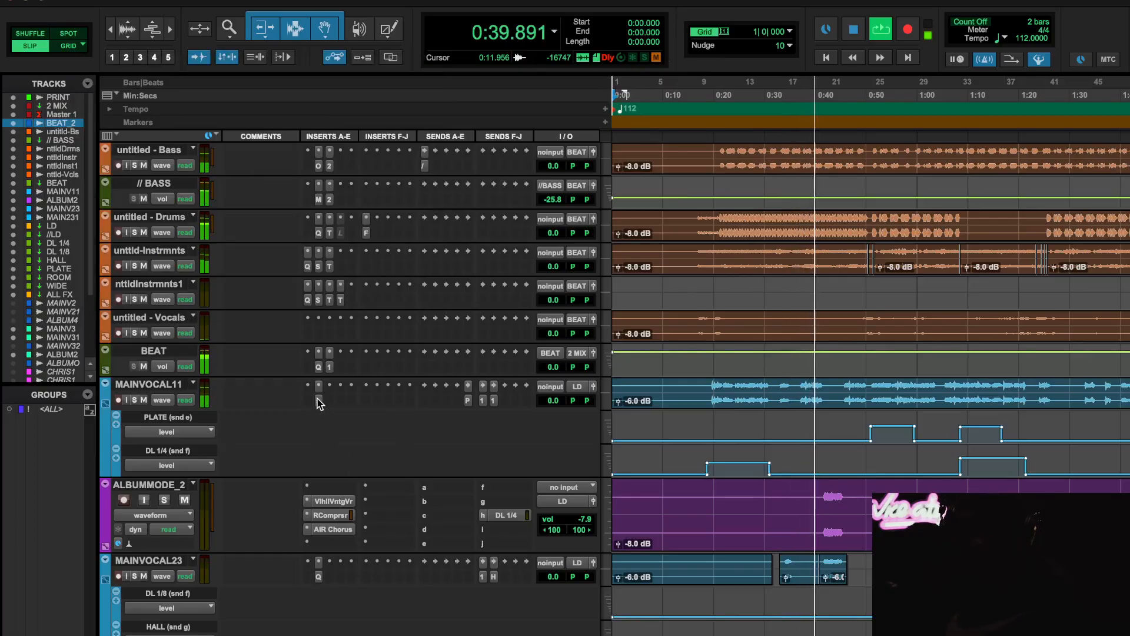
# - Inspect the Spiff insert on MAINVOCAL11 and the Abbey Road RS124 compressor on the //LD track
pyautogui.click(318, 400)
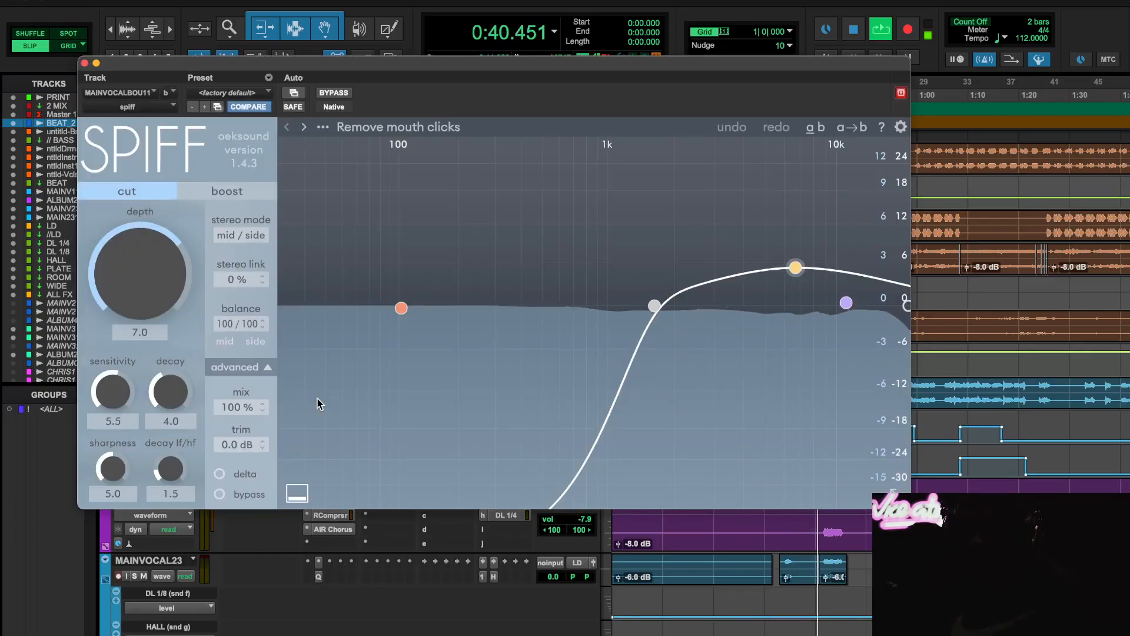
pyautogui.click(85, 63)
pyautogui.scroll(-10, 365, 341)
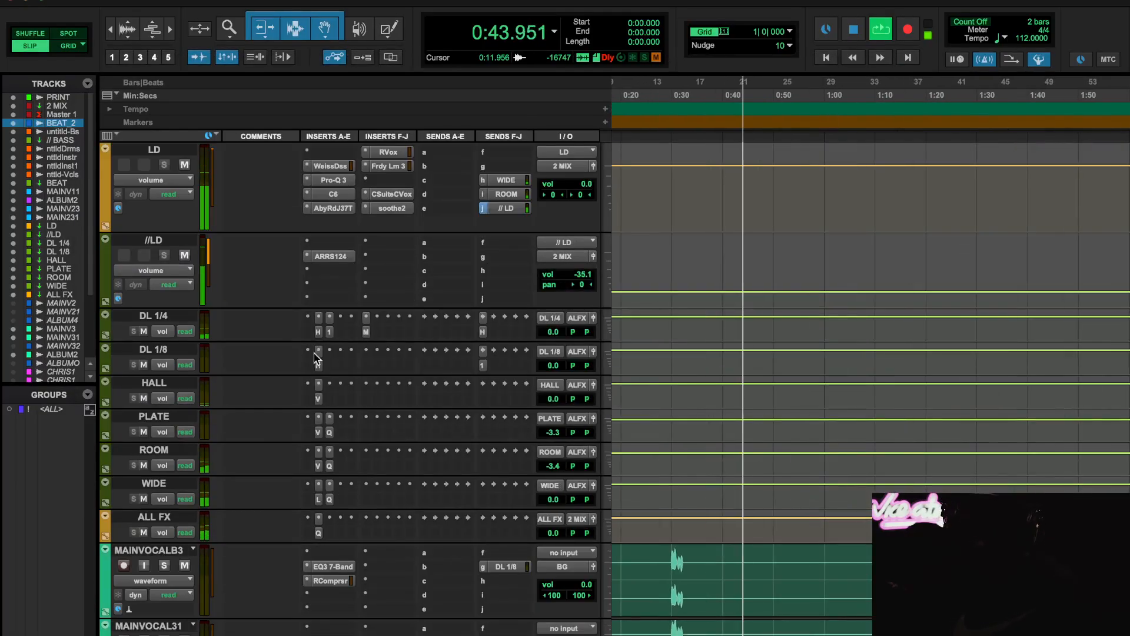
pyautogui.click(320, 254)
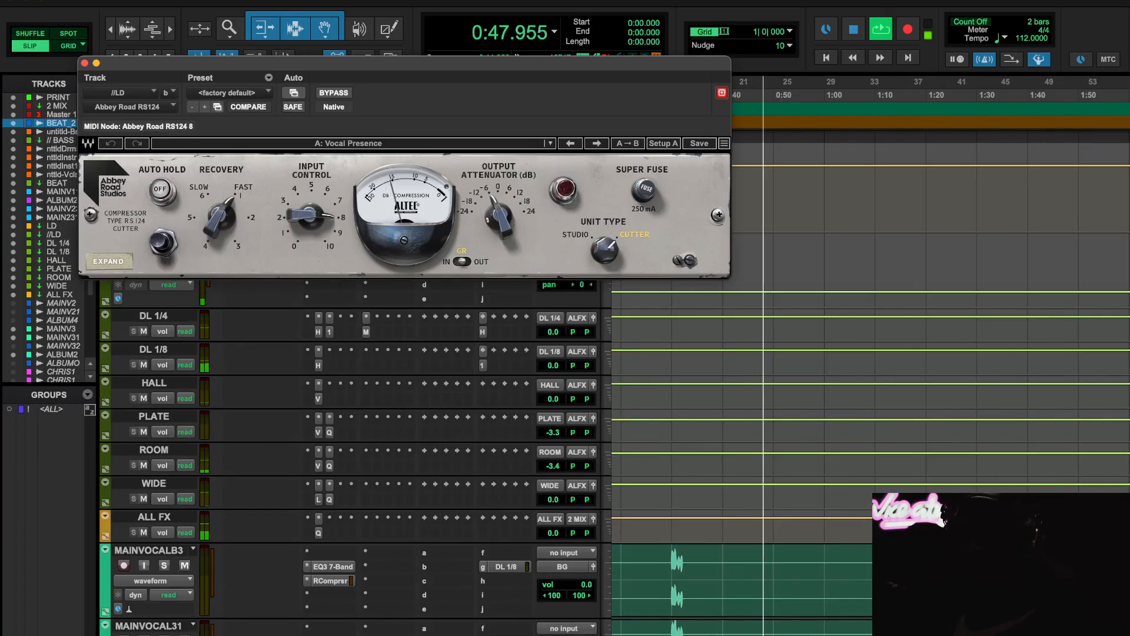
pyautogui.click(85, 63)
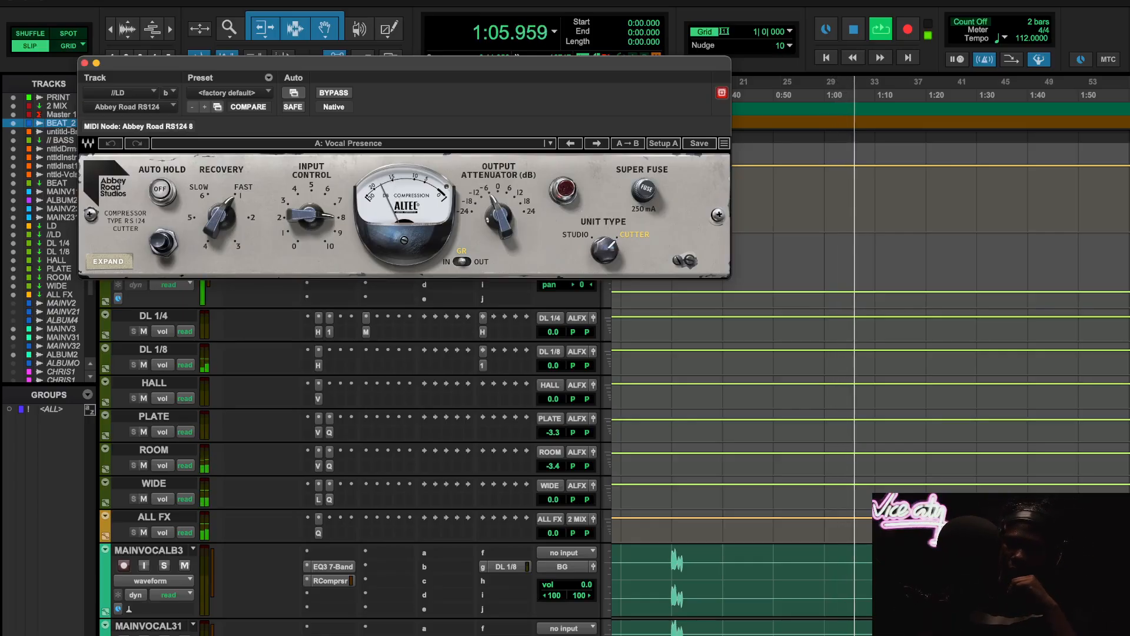
# - Inspect the Pro-Q 3 equalizer on the ALL FX track and the RC-20 Retro Color insert on the upper CHRISBROWN1 track
pyautogui.click(318, 533)
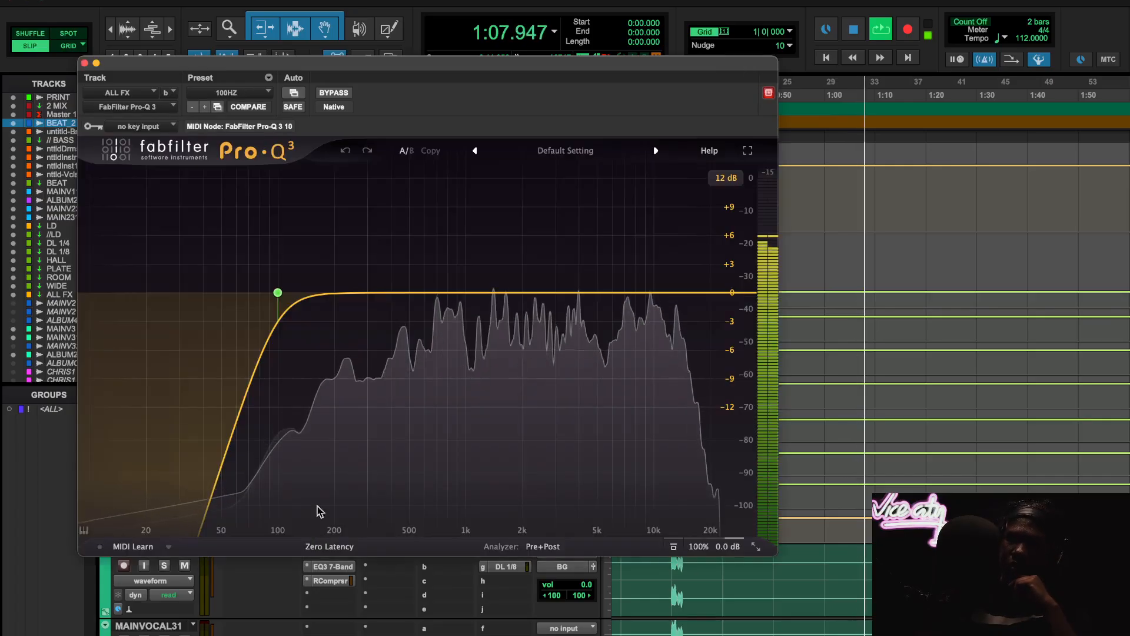
pyautogui.click(84, 63)
pyautogui.scroll(-10, 434, 412)
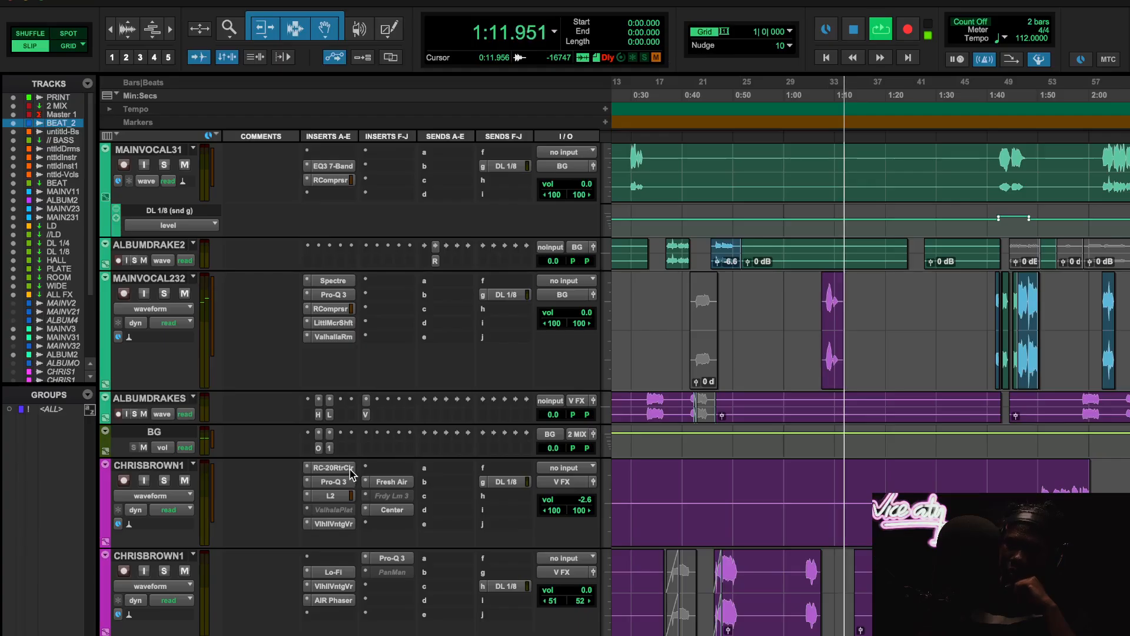
pyautogui.click(349, 469)
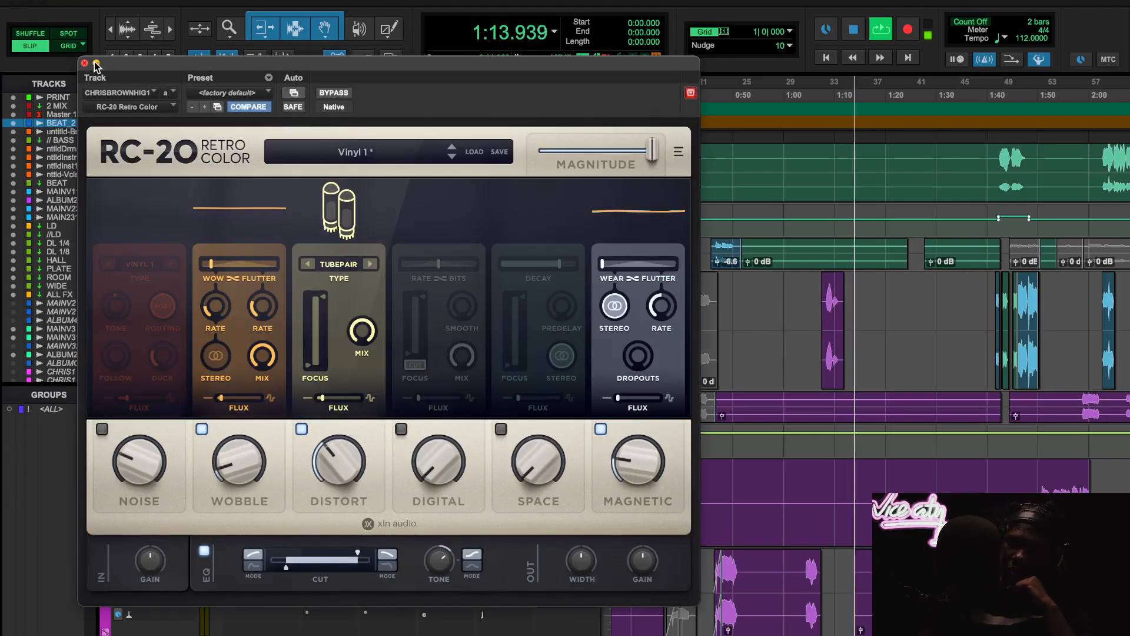
pyautogui.click(85, 63)
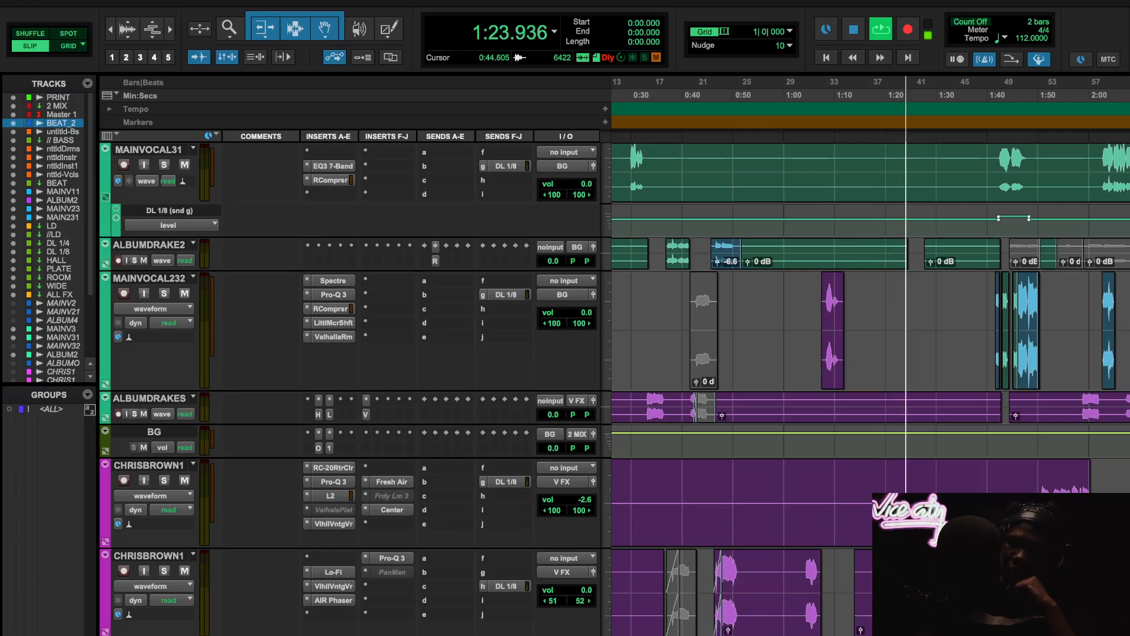
# - Inspect the ValhallaRoom reverb on MAINVOCAL232 and the ValhallaVintageVerb settings on the upper CHRISBROWN1 track
pyautogui.click(334, 338)
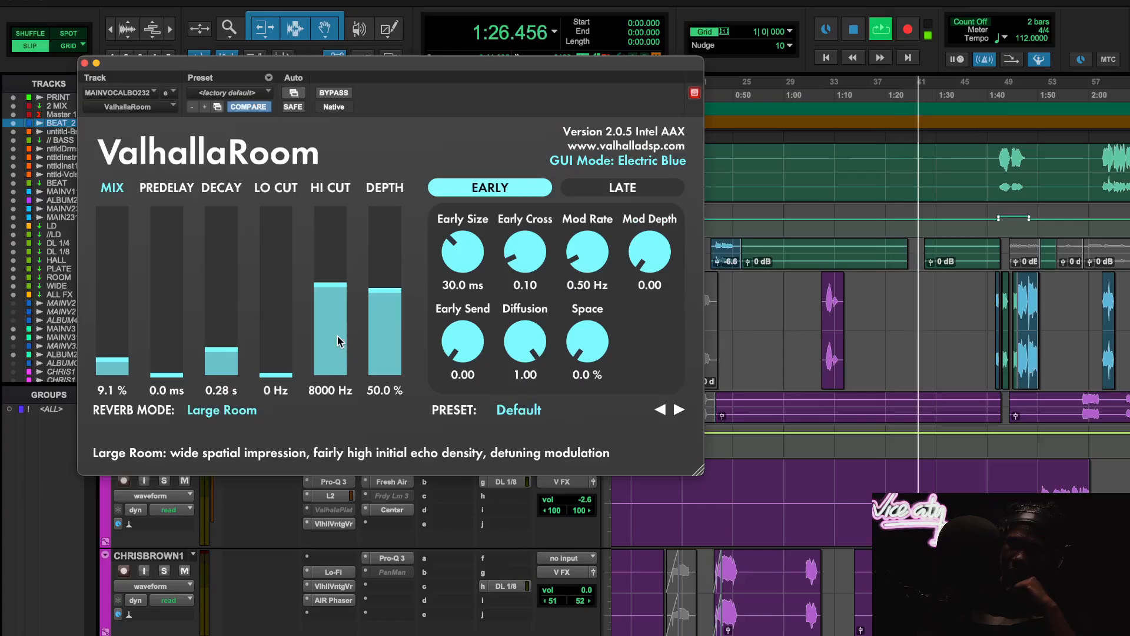
pyautogui.click(84, 63)
pyautogui.scroll(-3, 701, 400)
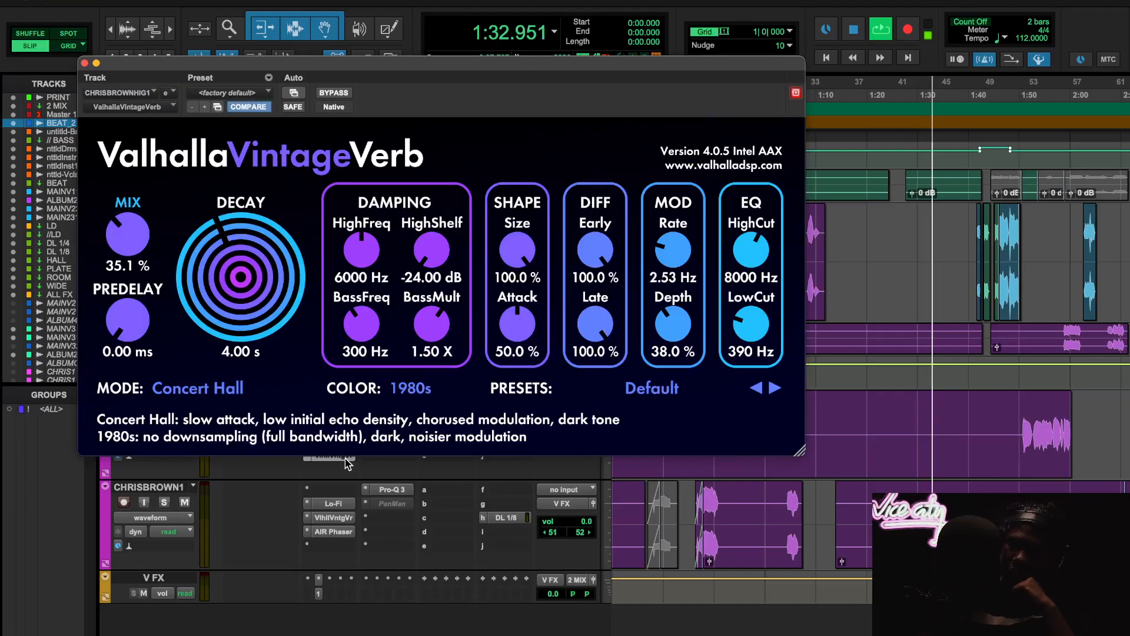
pyautogui.click(345, 456)
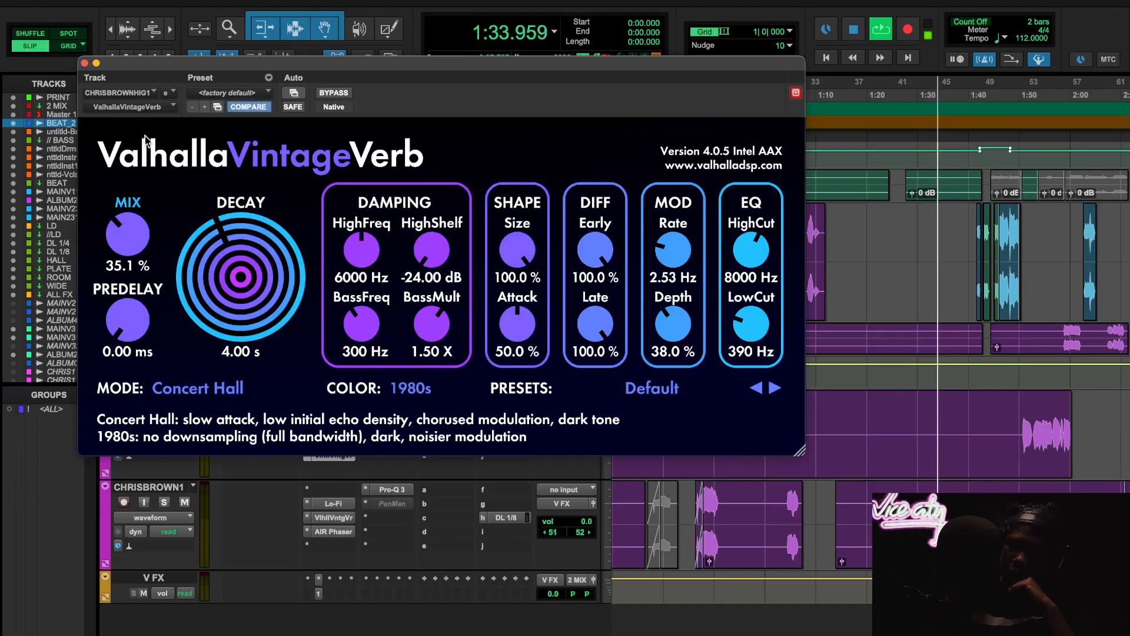
pyautogui.click(84, 63)
# - Inspect the ValhallaVintageVerb settings on the ROOM effects track
pyautogui.scroll(10, 496, 443)
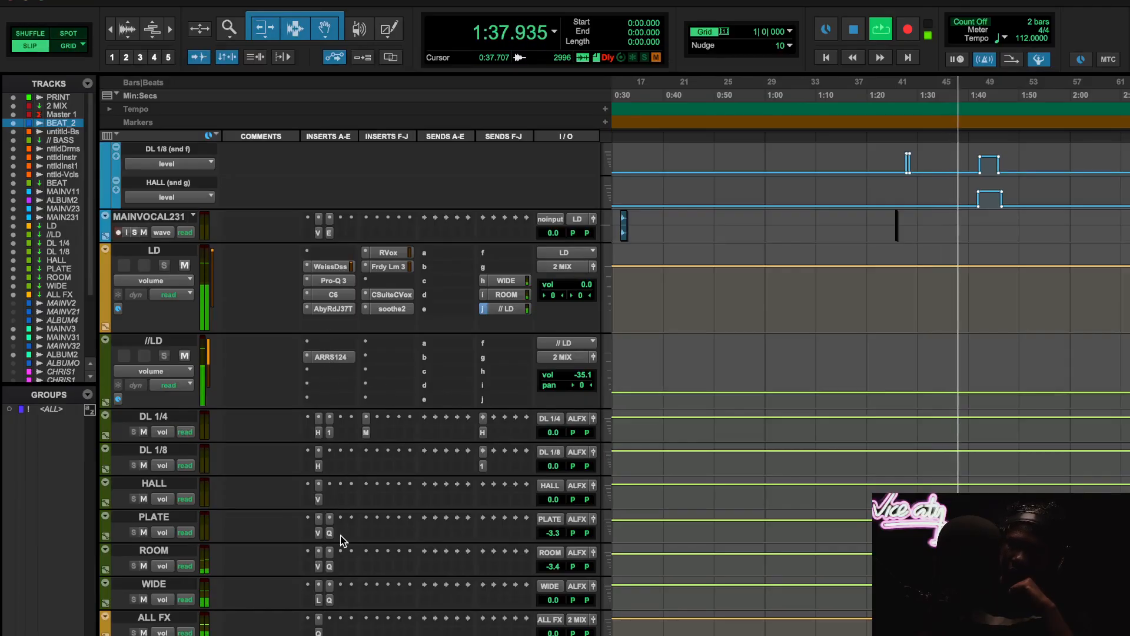
pyautogui.click(318, 566)
pyautogui.scroll(-2, 848, 575)
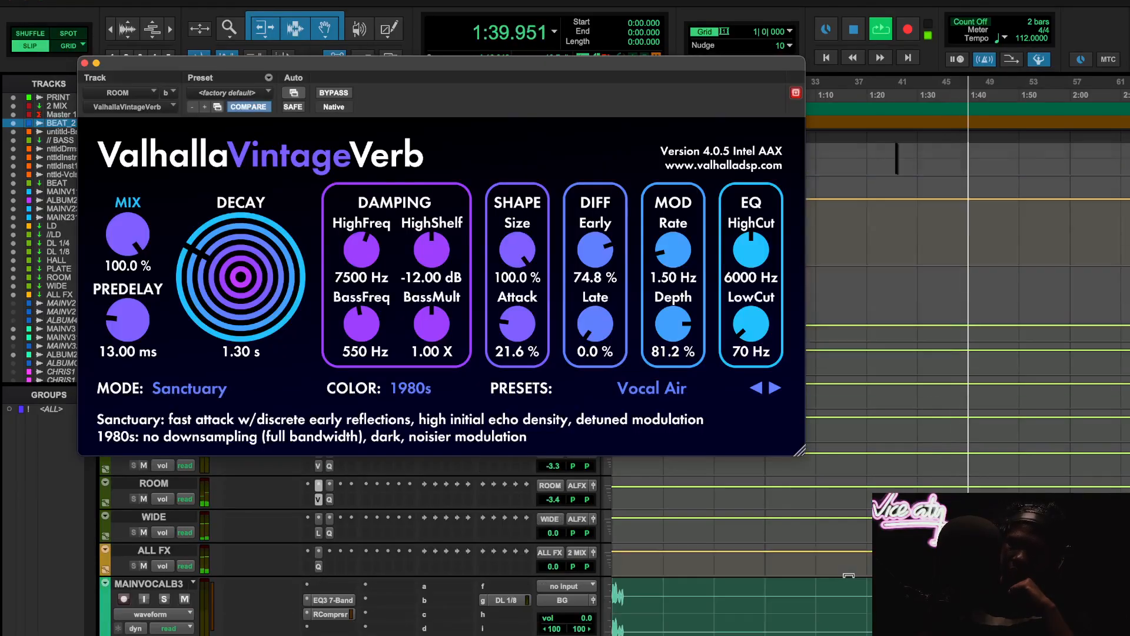
# - Inspect the RCompressor and Pro-Q 3 inserts on the MAINVOCAL232 track, closing each plugin window after viewing
pyautogui.scroll(-5, 848, 575)
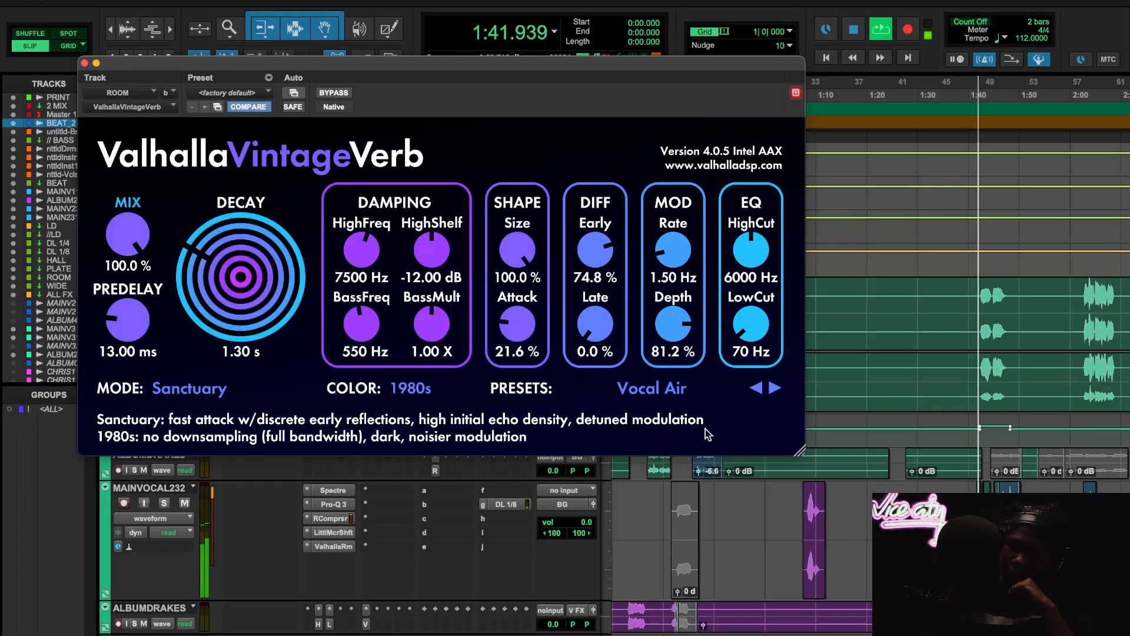
pyautogui.click(330, 519)
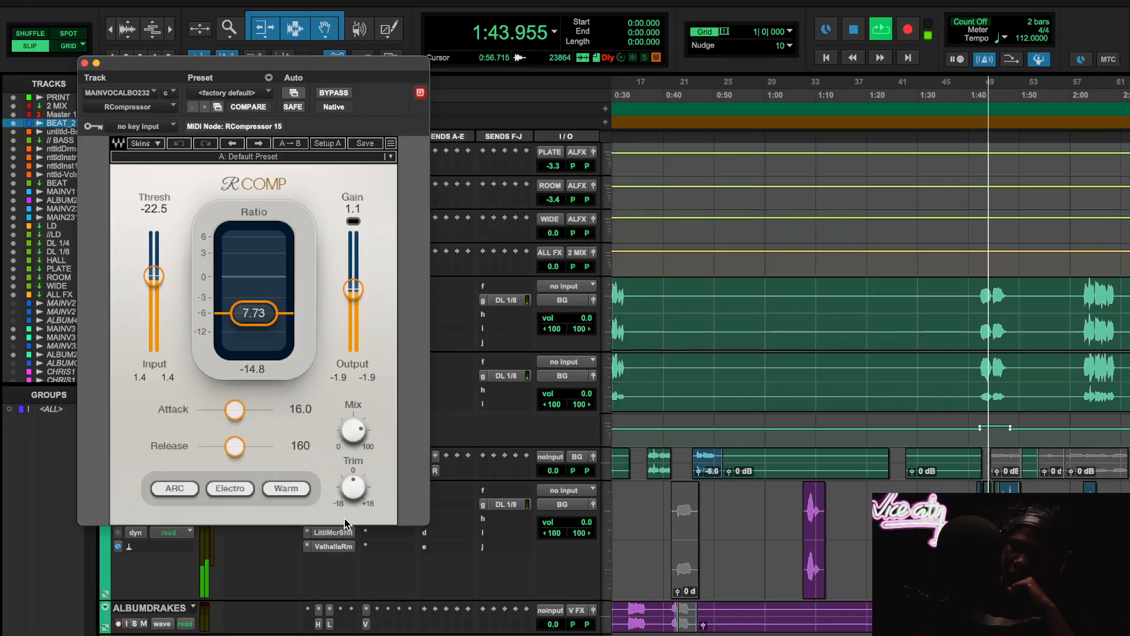
pyautogui.click(84, 63)
pyautogui.click(333, 504)
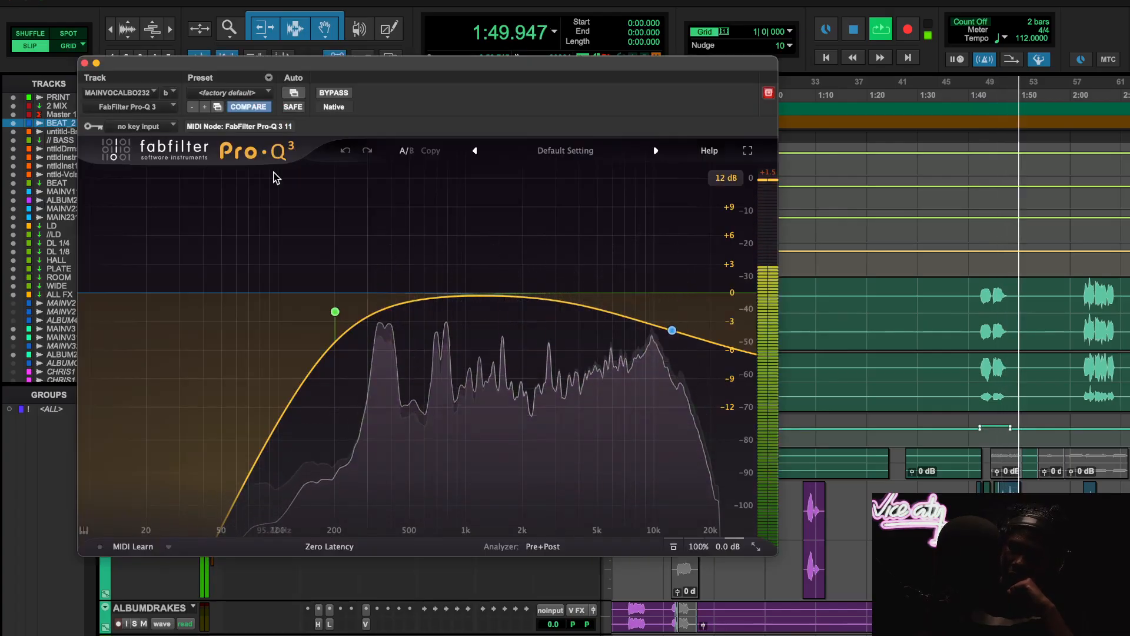
pyautogui.click(84, 63)
# - Inspect the Lo-Fi insert on the lower CHRISBROWN1 track, stop playback and close the plugin window
pyautogui.scroll(-1, 806, 473)
pyautogui.scroll(-4, 806, 473)
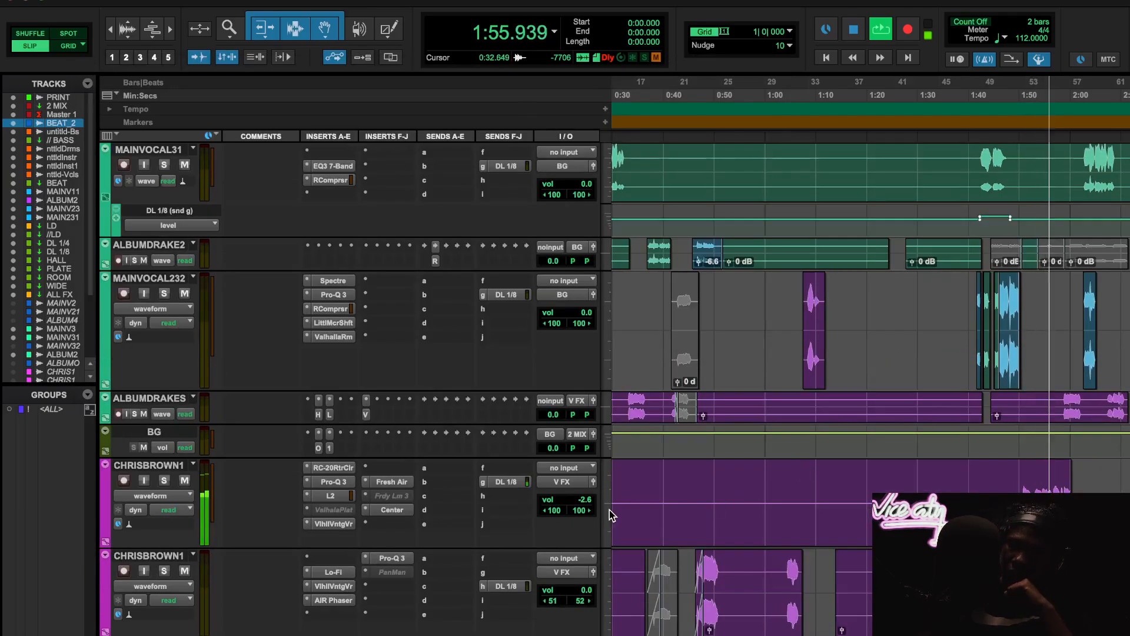
pyautogui.hscroll(3, 787, 497)
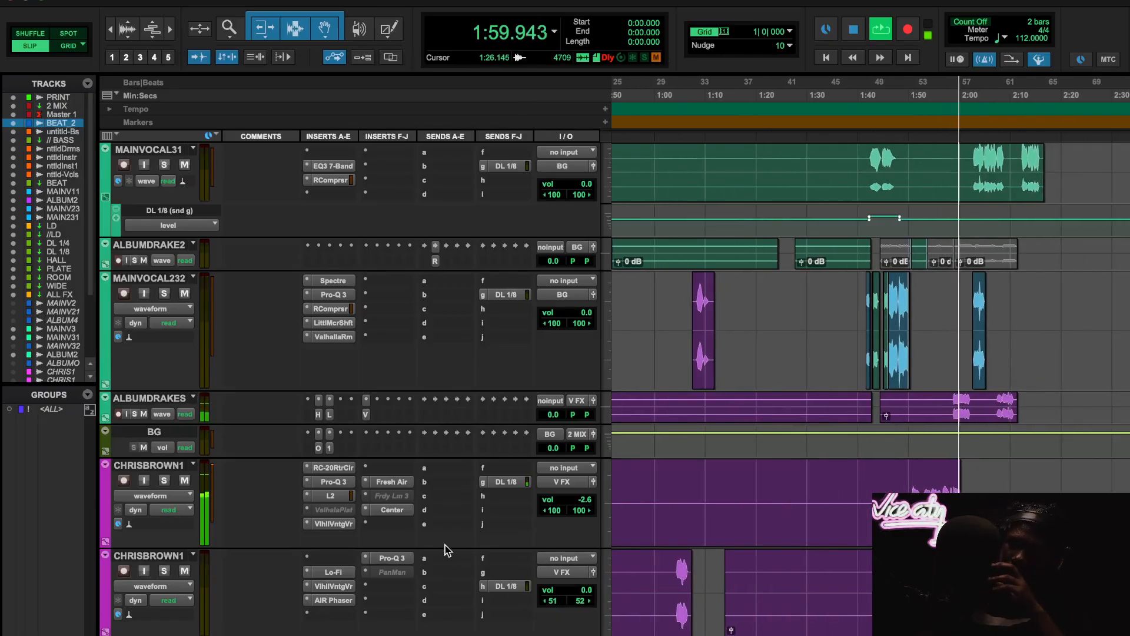
pyautogui.scroll(-2, 392, 551)
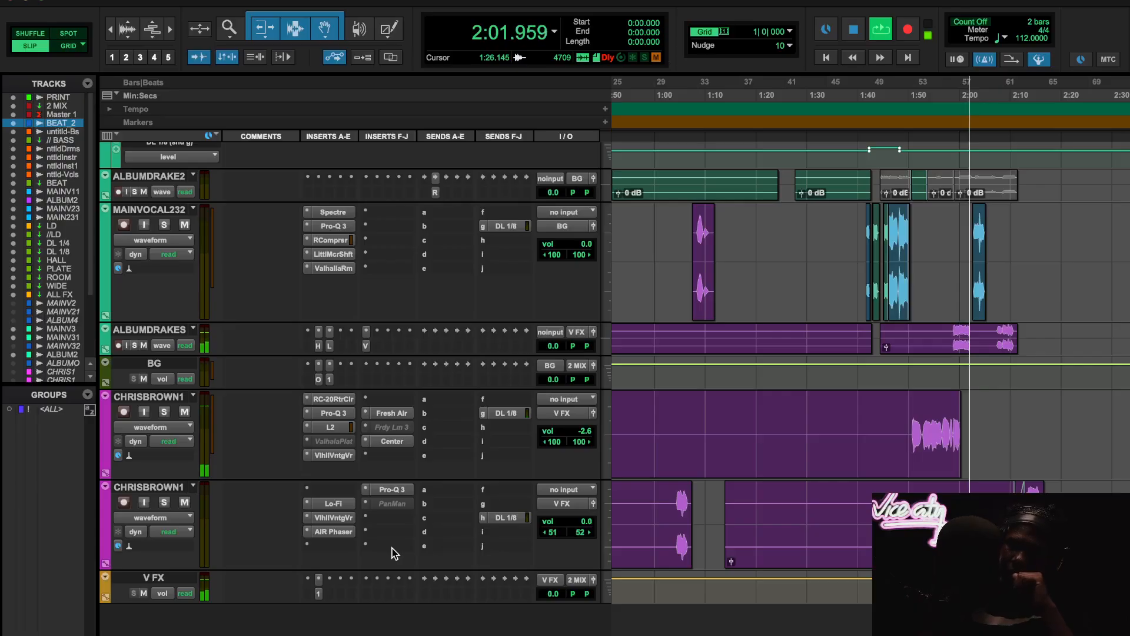
pyautogui.click(344, 505)
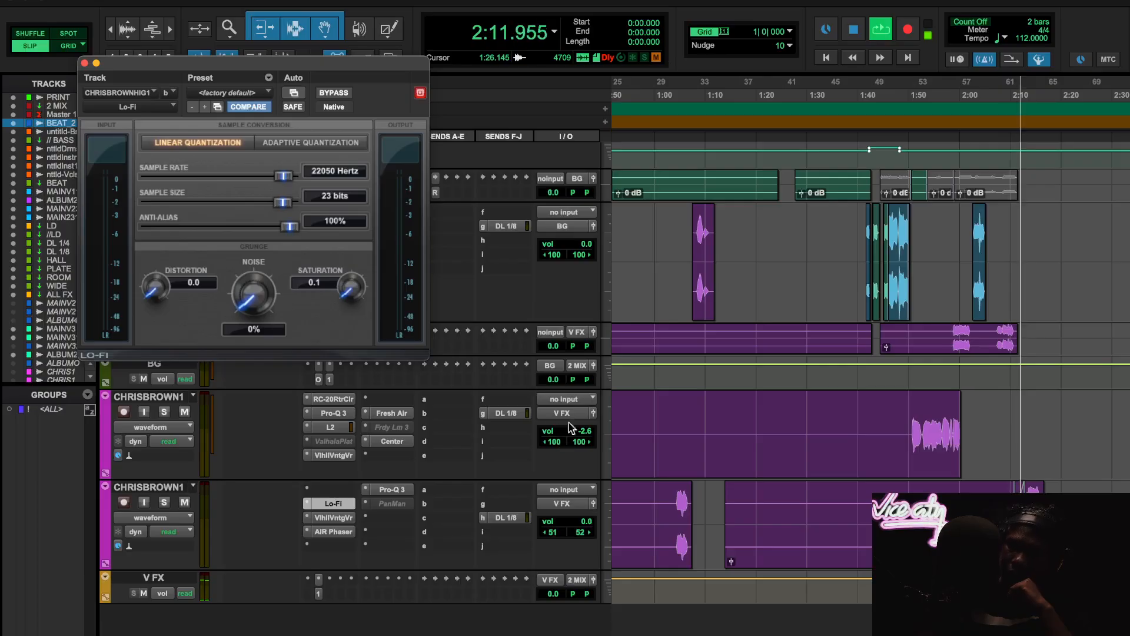
pyautogui.scroll(10, 795, 497)
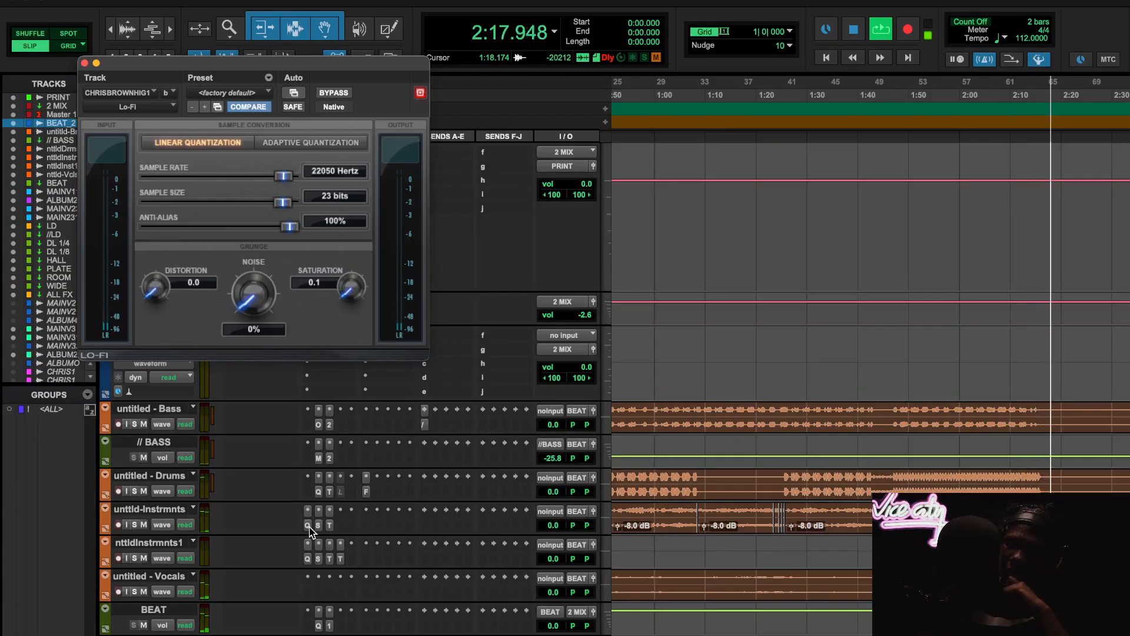
pyautogui.press('space')
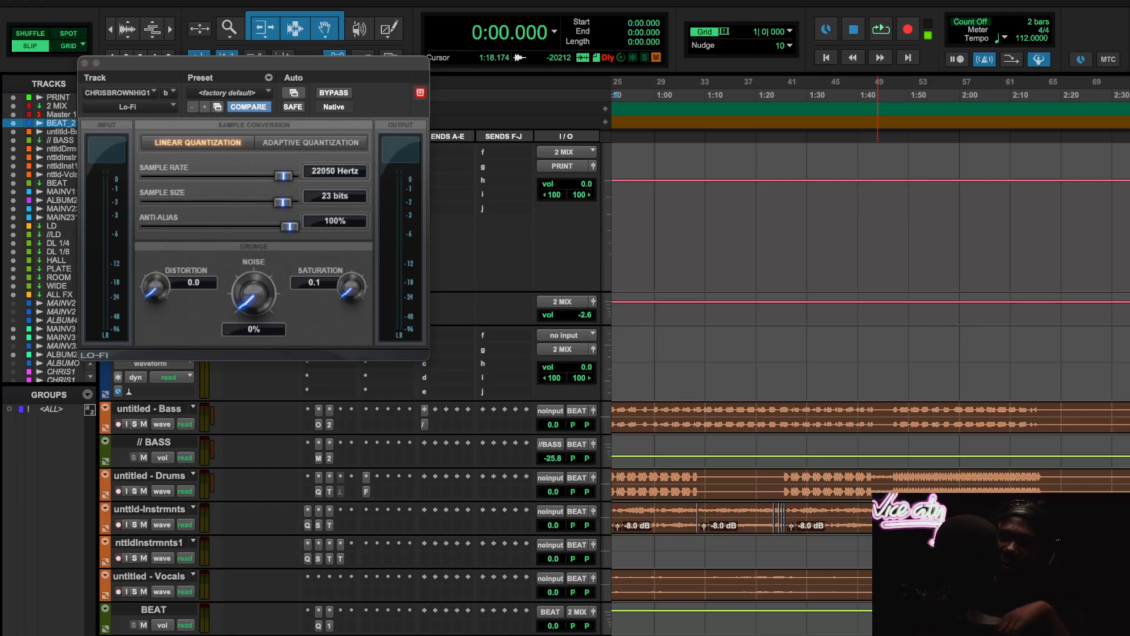
pyautogui.click(84, 63)
# - Examine the session's track layout, from the PRINT and 2 MIX tracks through the beat stems, lead vocals, effects returns and background vocals
pyautogui.scroll(1, 376, 370)
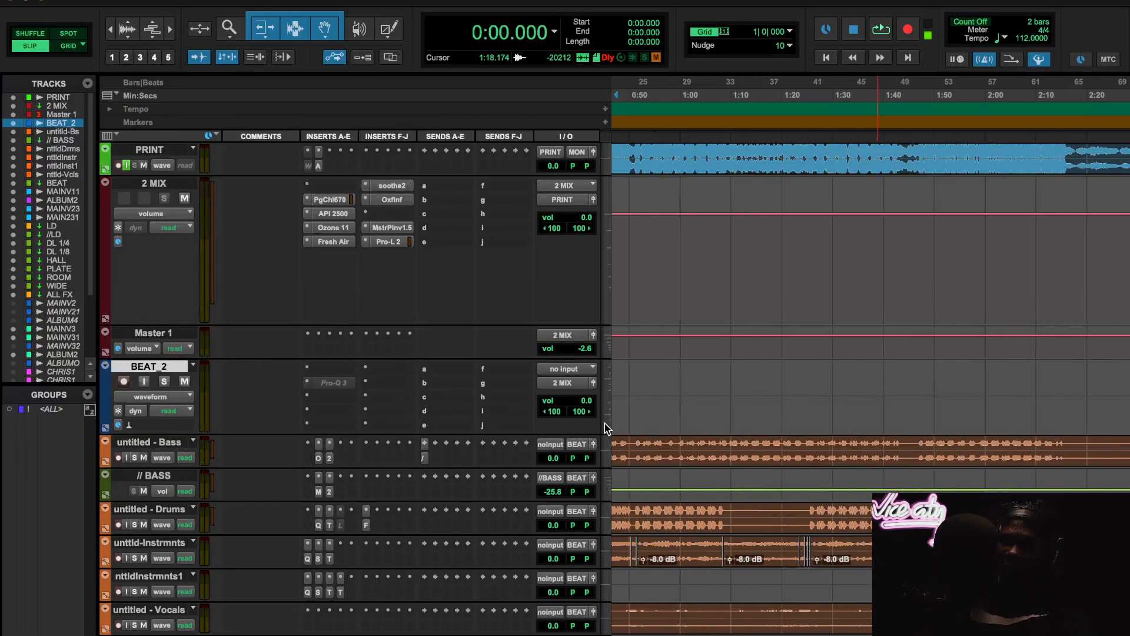
pyautogui.scroll(-15, 730, 521)
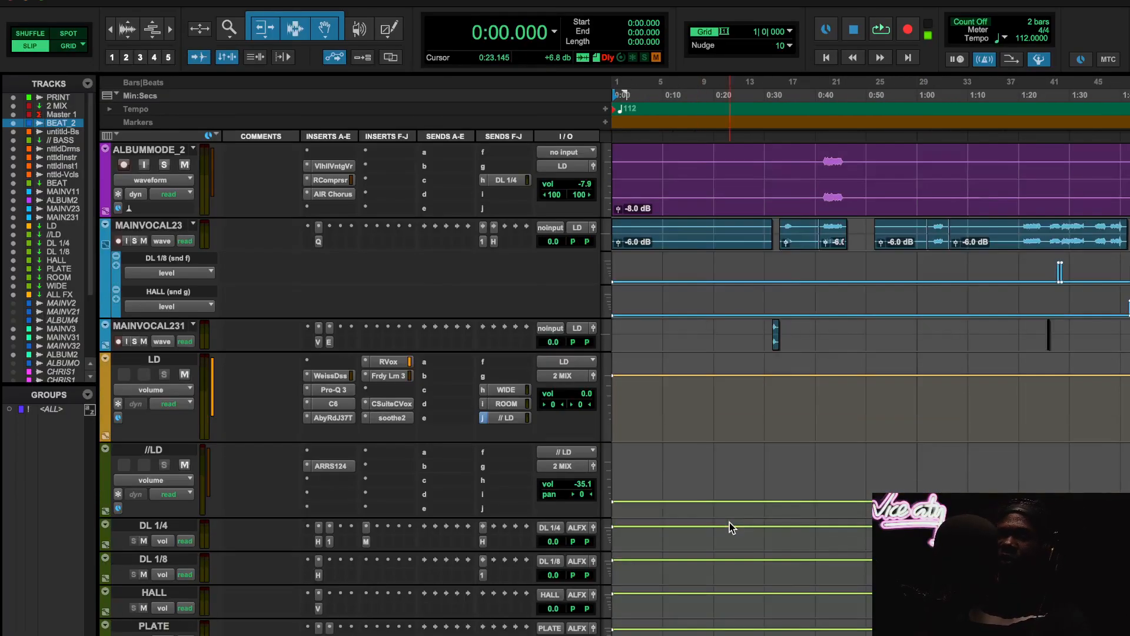
pyautogui.scroll(-10, 729, 522)
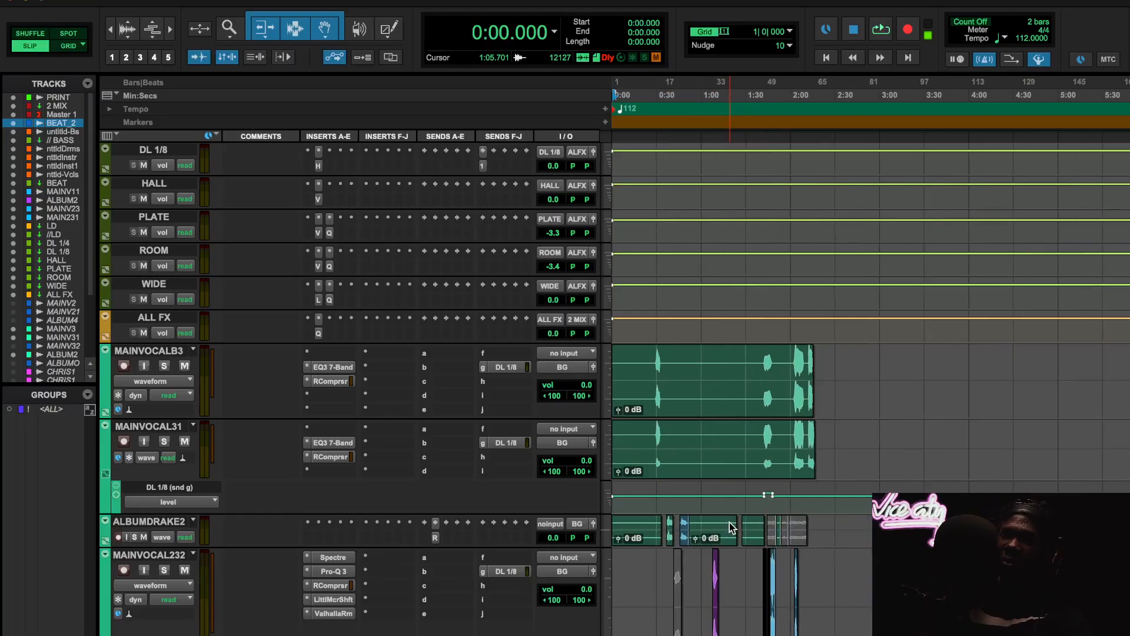
pyautogui.scroll(20, 729, 521)
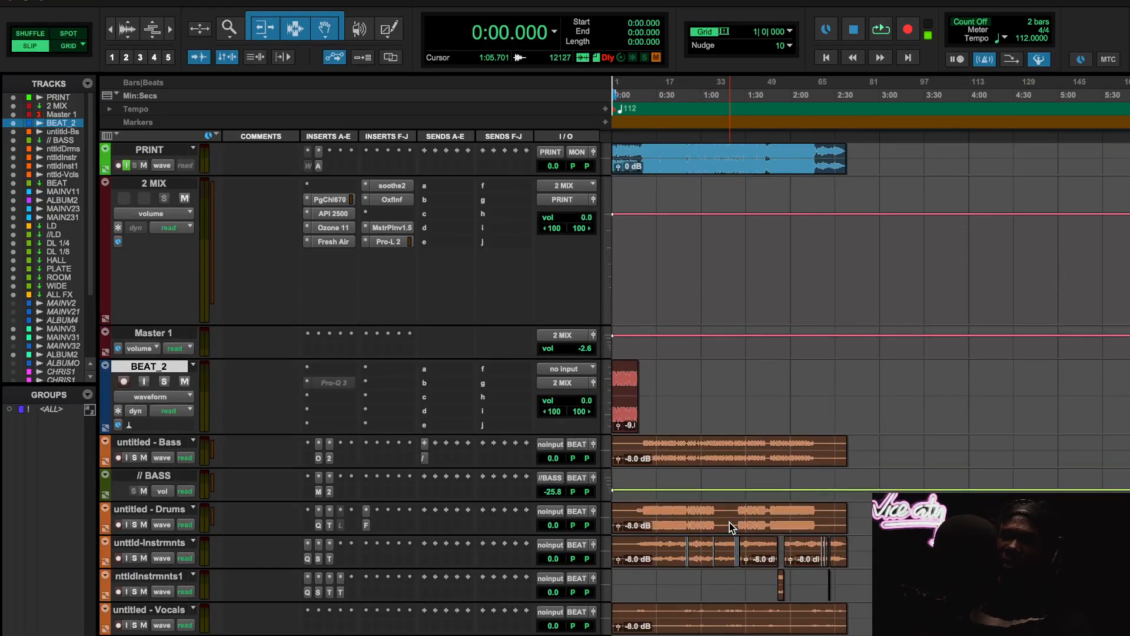
pyautogui.scroll(2, 674, 397)
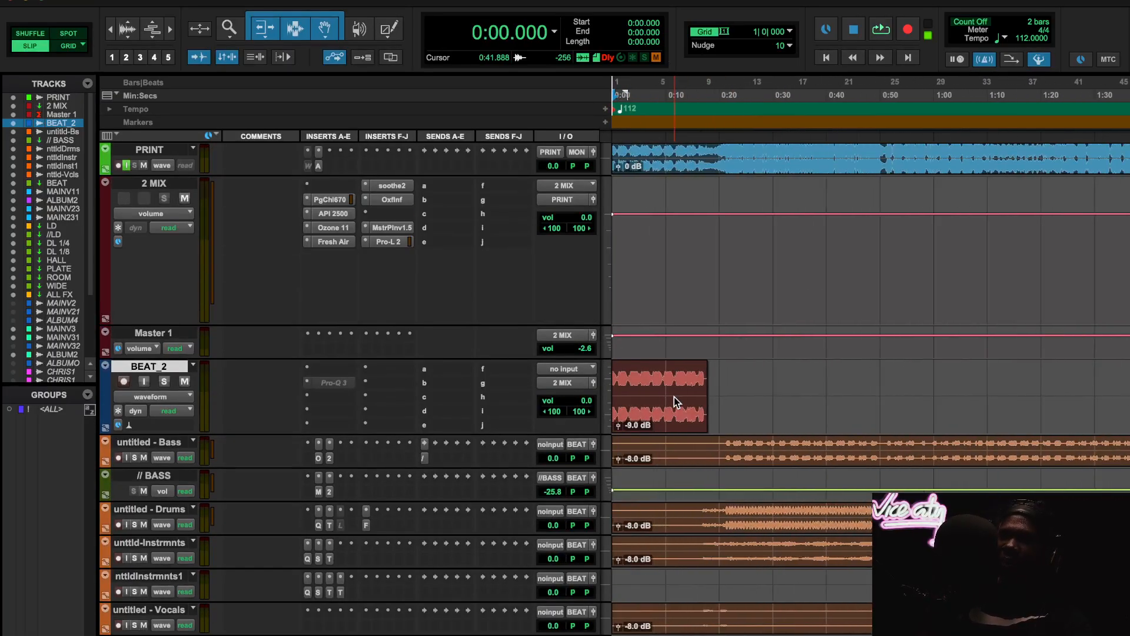
pyautogui.scroll(-4, 673, 397)
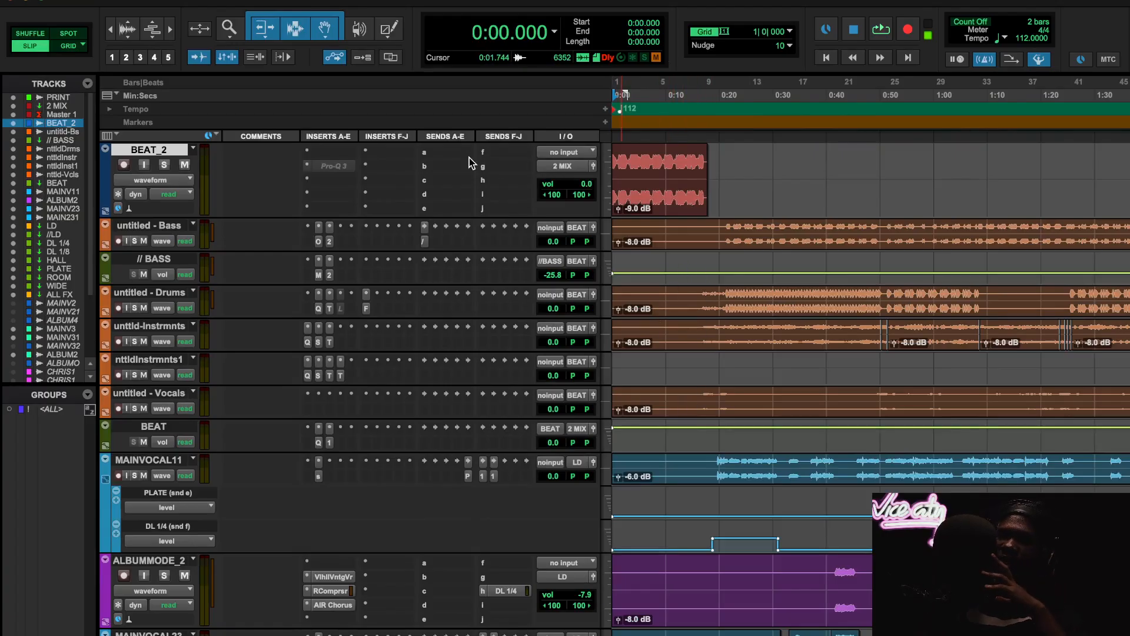
pyautogui.scroll(-6, 651, 344)
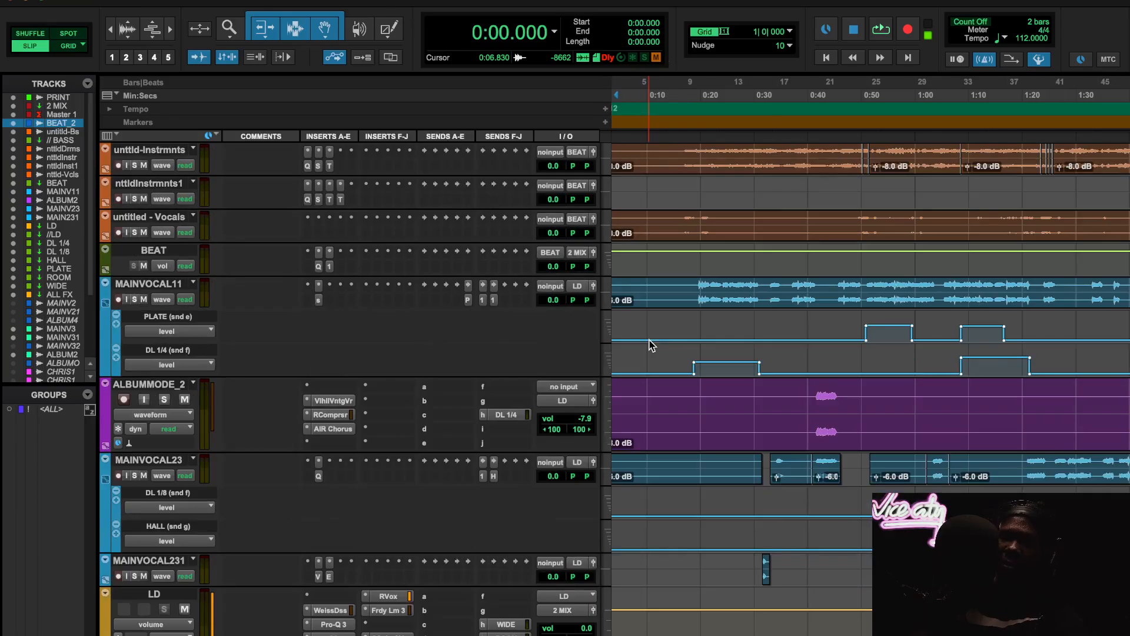
pyautogui.hscroll(2, 651, 345)
pyautogui.scroll(-2, 790, 388)
pyautogui.hscroll(-2, 799, 393)
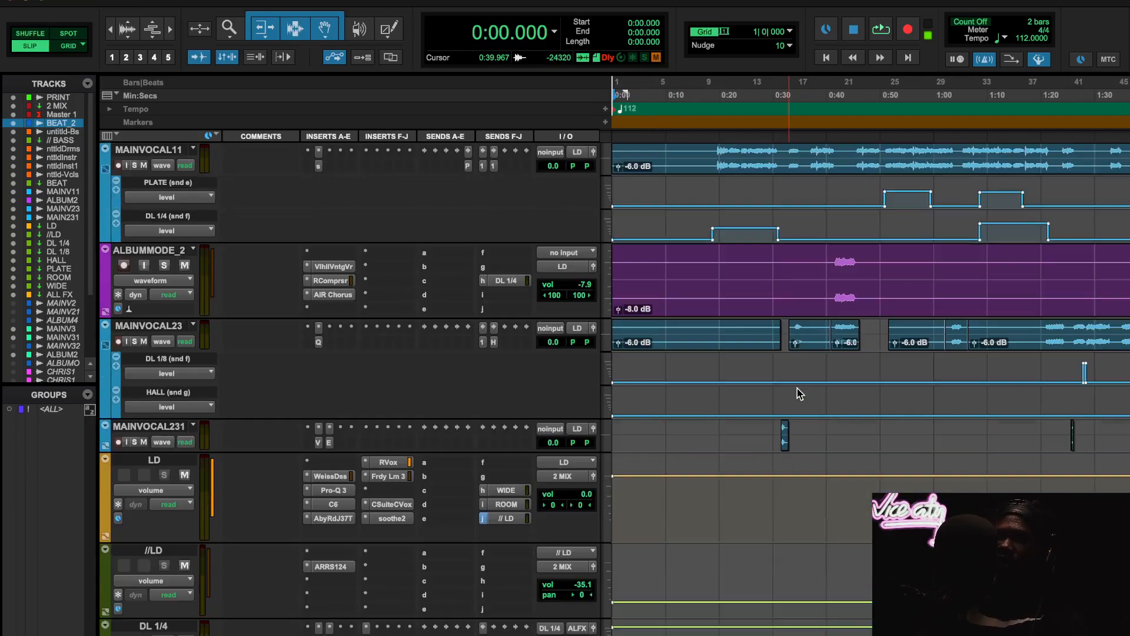
pyautogui.scroll(1, 215, 397)
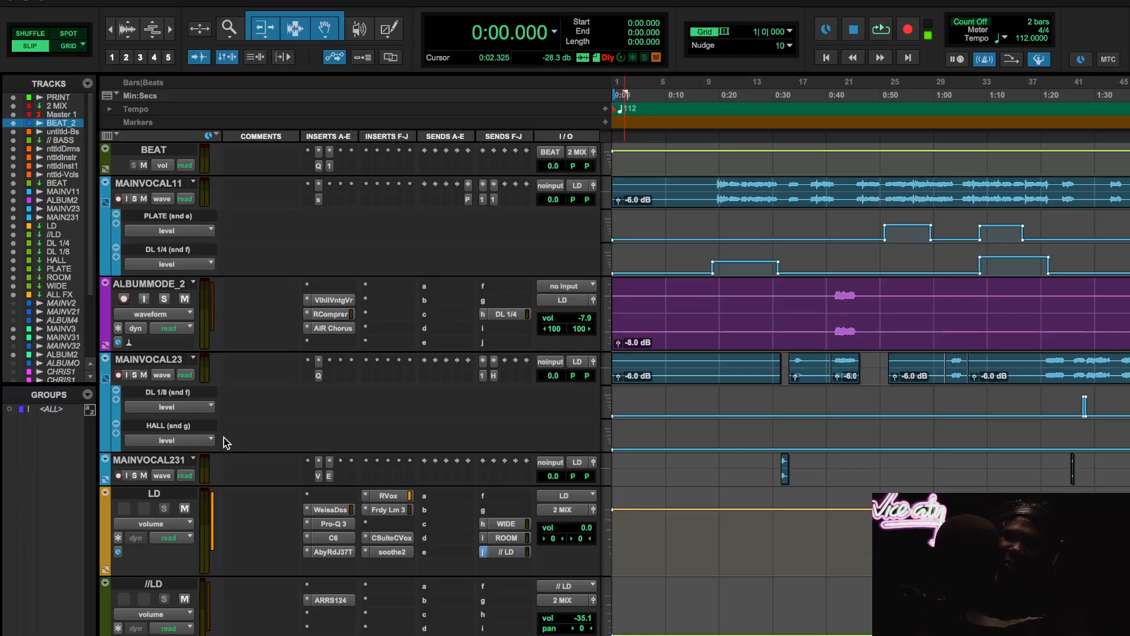
# - Inspect the spiff insert's settings on the MAINVOCAL11 track and close the plugin window
pyautogui.scroll(2, 225, 443)
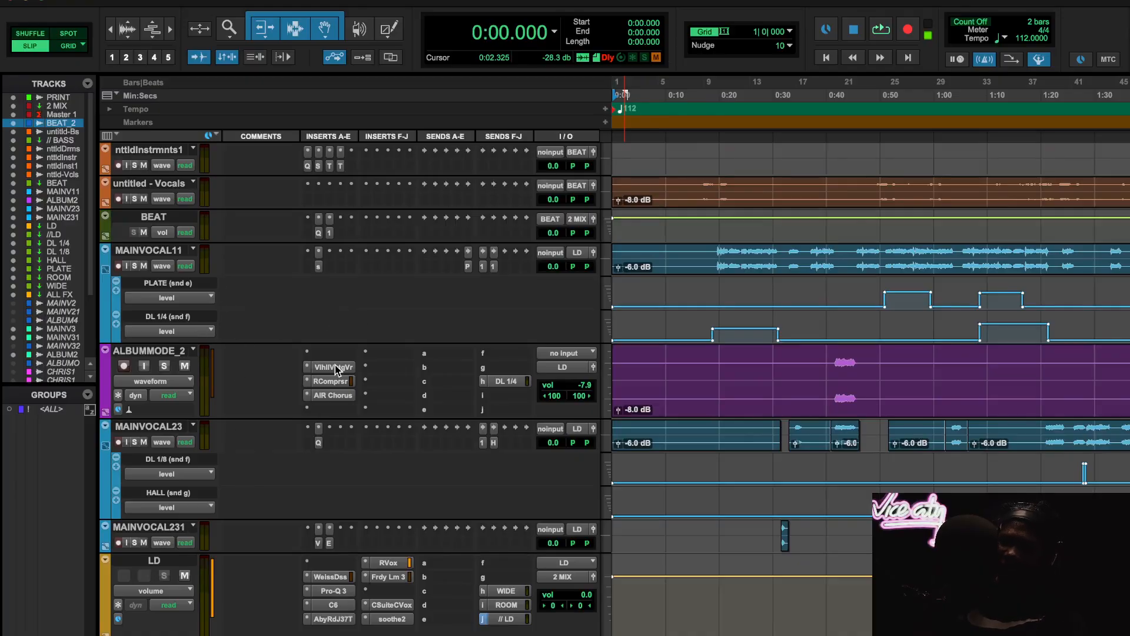
pyautogui.scroll(2, 335, 368)
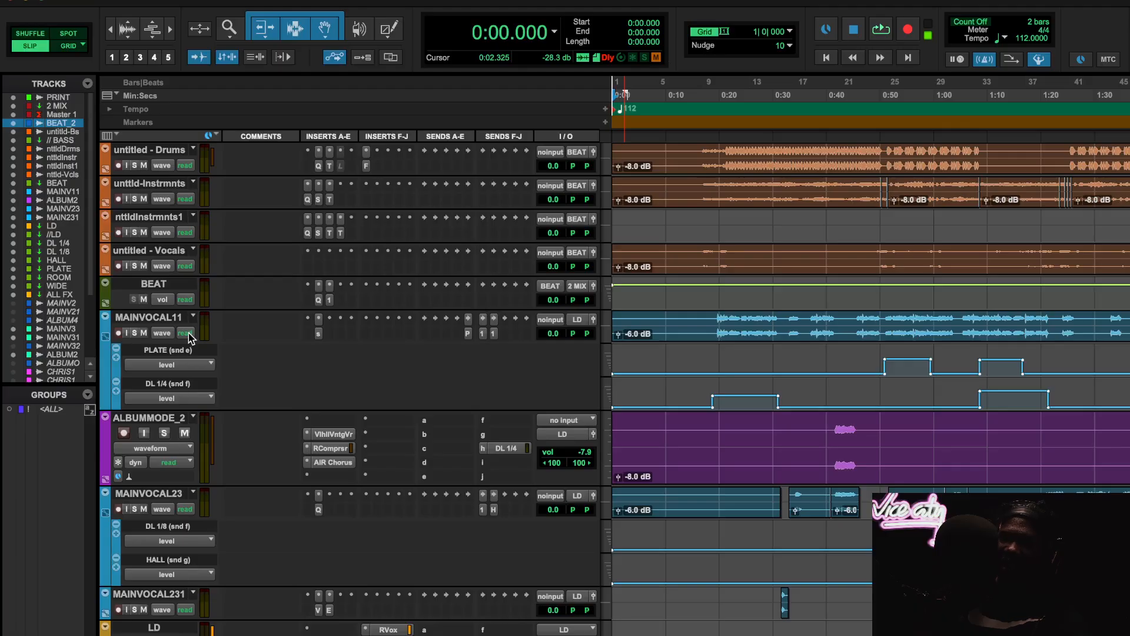
pyautogui.click(317, 335)
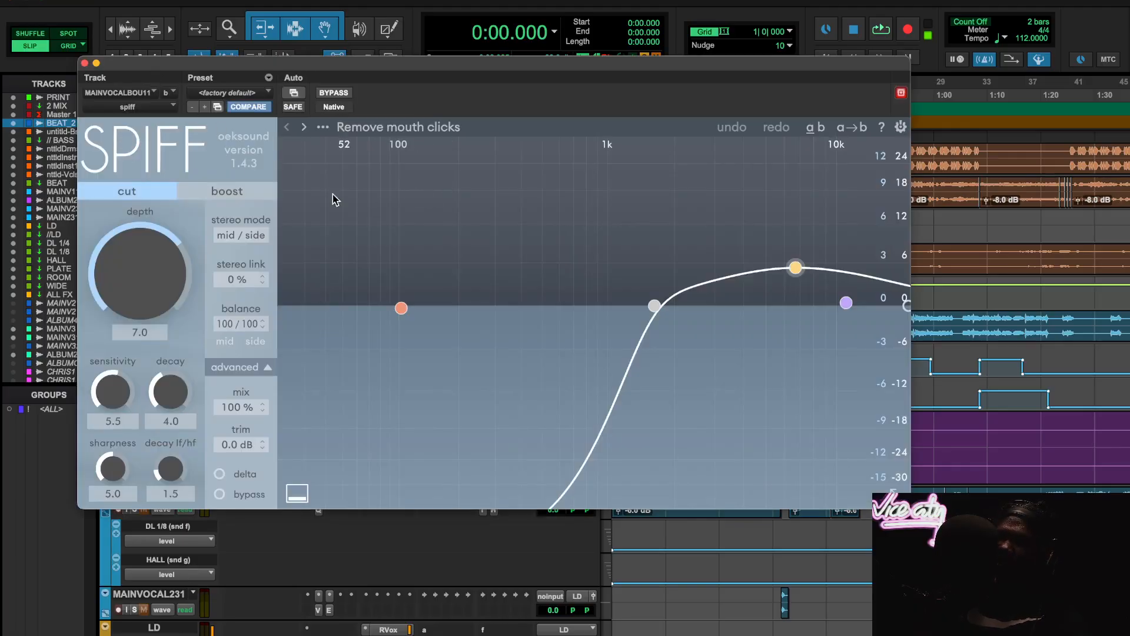
pyautogui.click(85, 62)
# - Solo the MAINVOCAL11, MAINVOCAL23 and MAINVOCAL231 tracks and set the playback start at 0:19.423
pyautogui.press('t')
pyautogui.press('t')
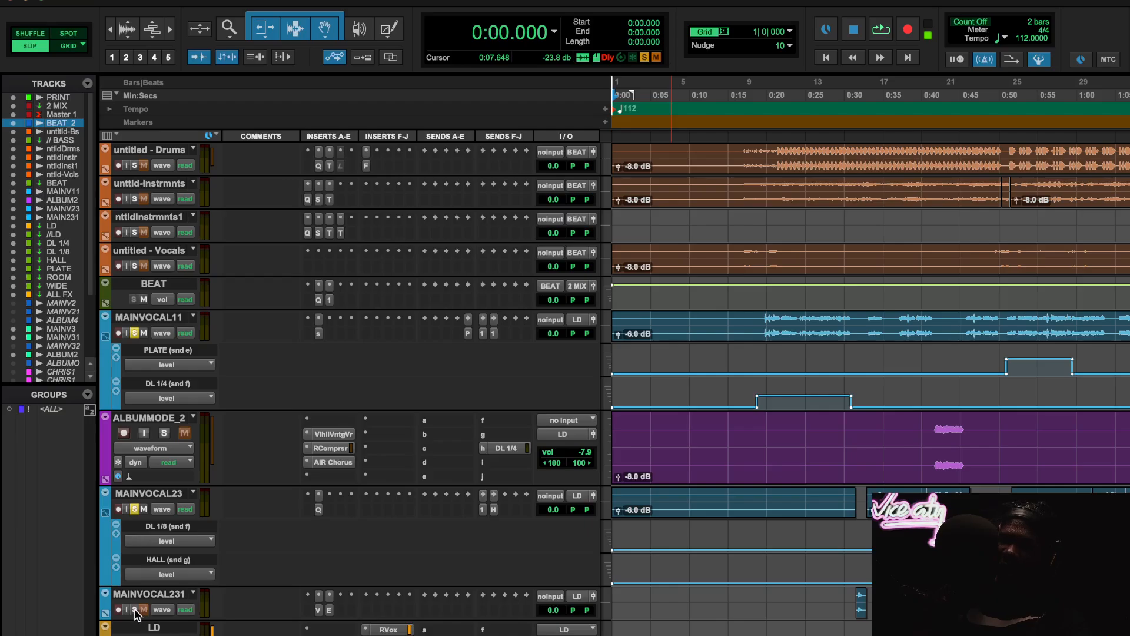
pyautogui.scroll(-2, 308, 553)
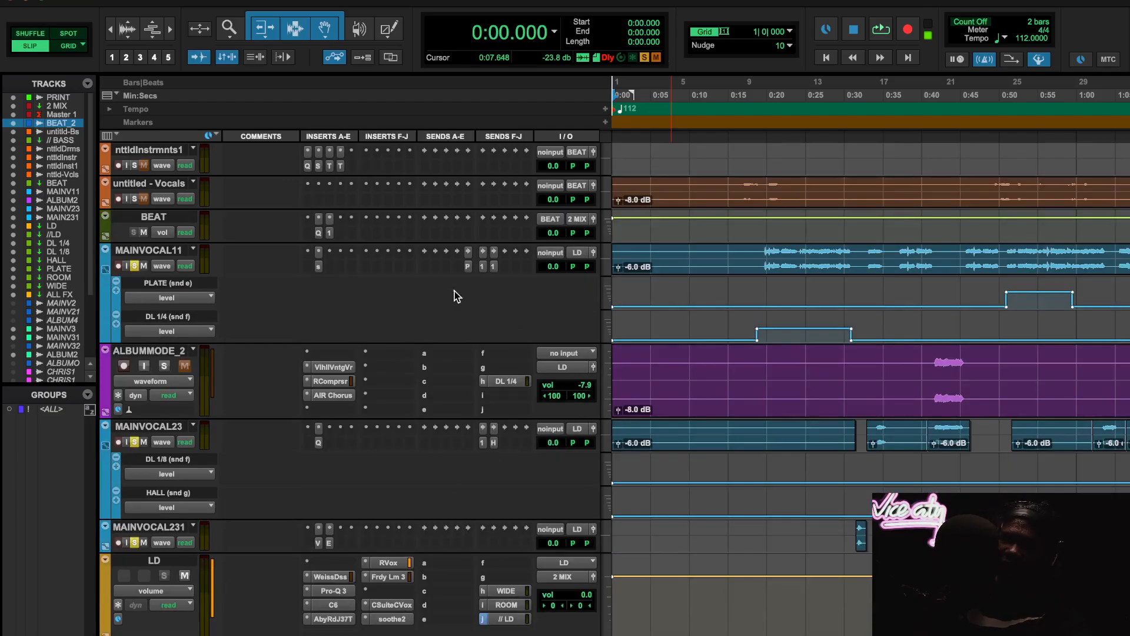
pyautogui.click(773, 96)
pyautogui.hscroll(3, 809, 312)
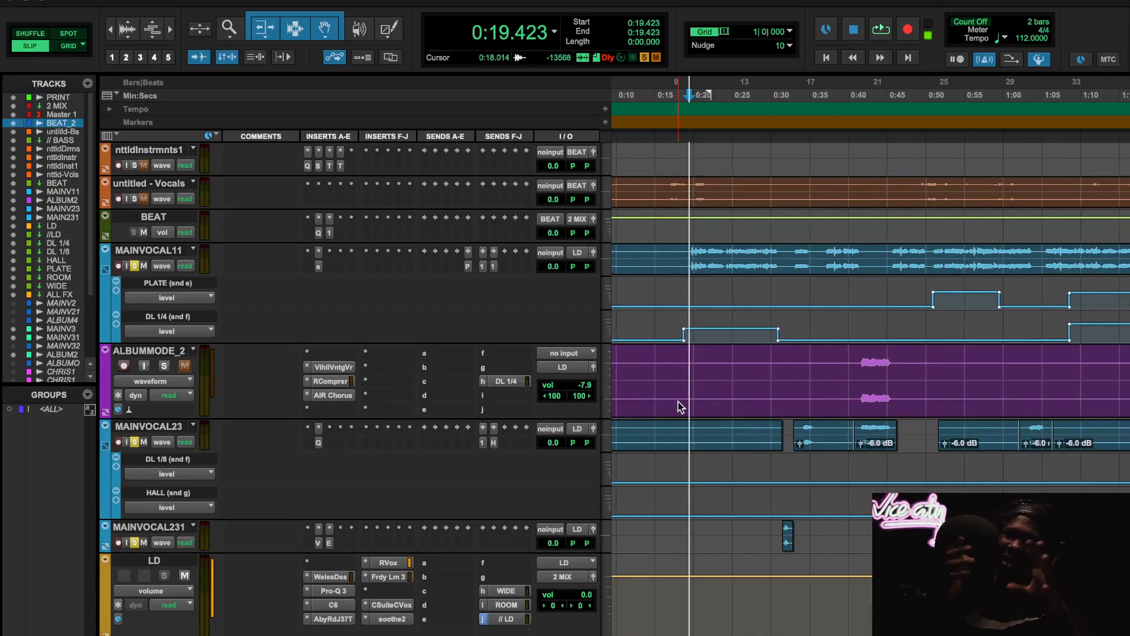
pyautogui.hscroll(2, 835, 464)
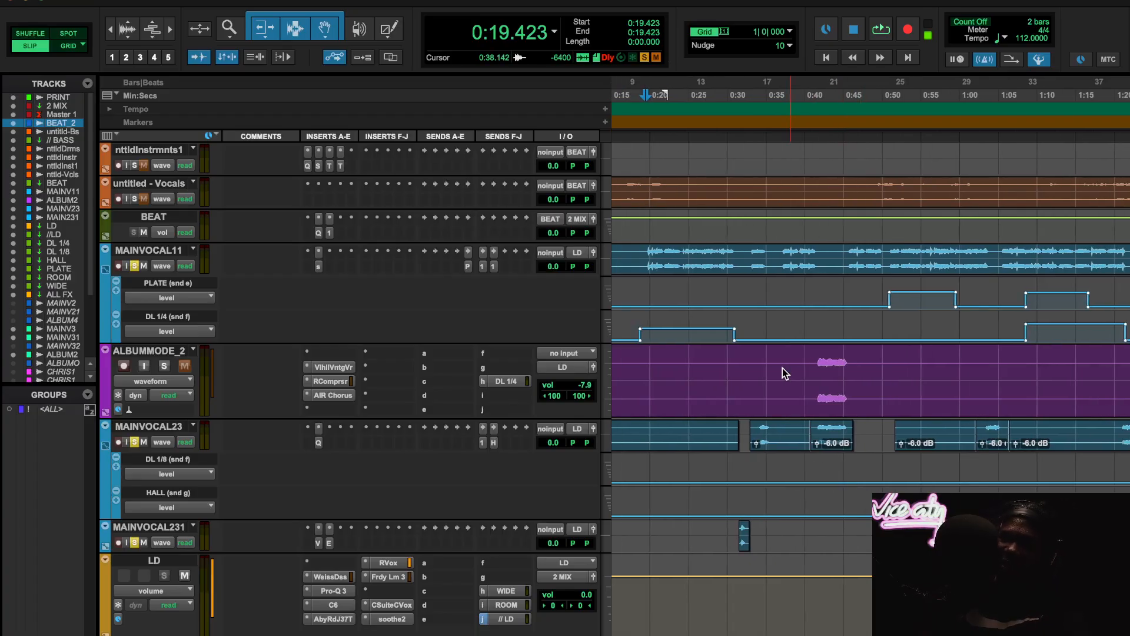
# - Audition spiff's delta signal on MAINVOCAL11 during playback, then stop, switch delta off and close the plugin window
pyautogui.press('space')
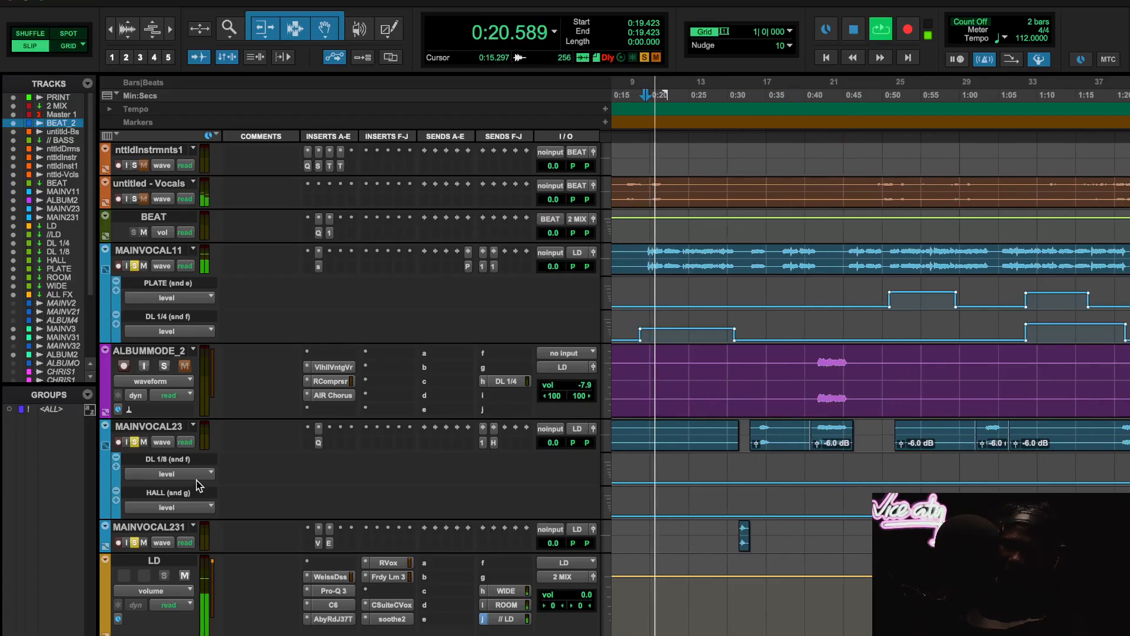
pyautogui.click(317, 266)
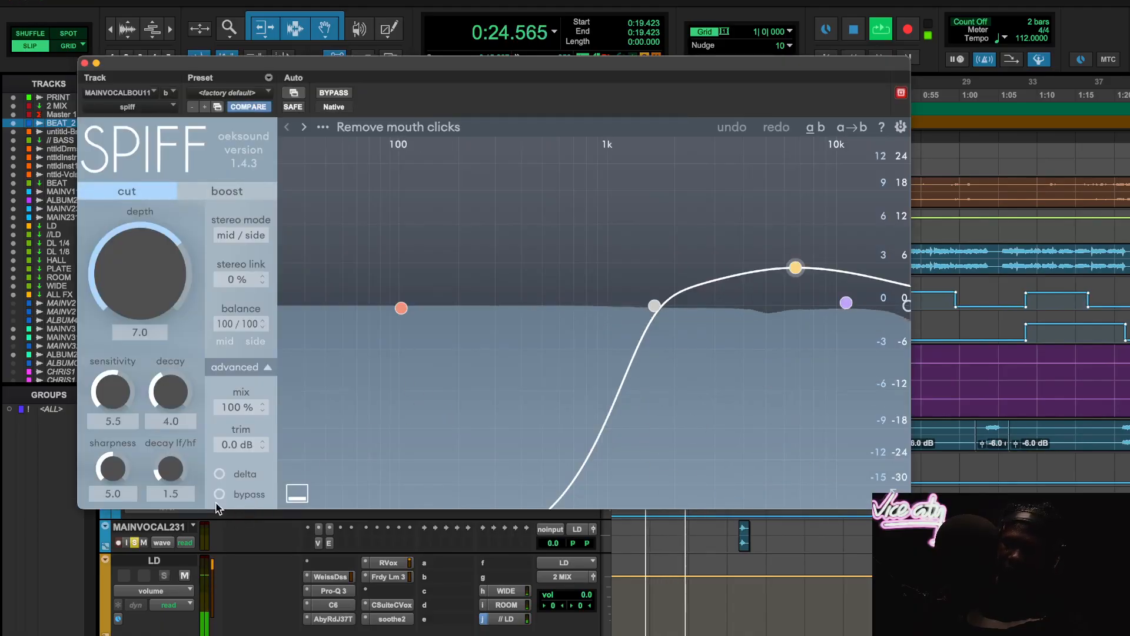
pyautogui.click(220, 474)
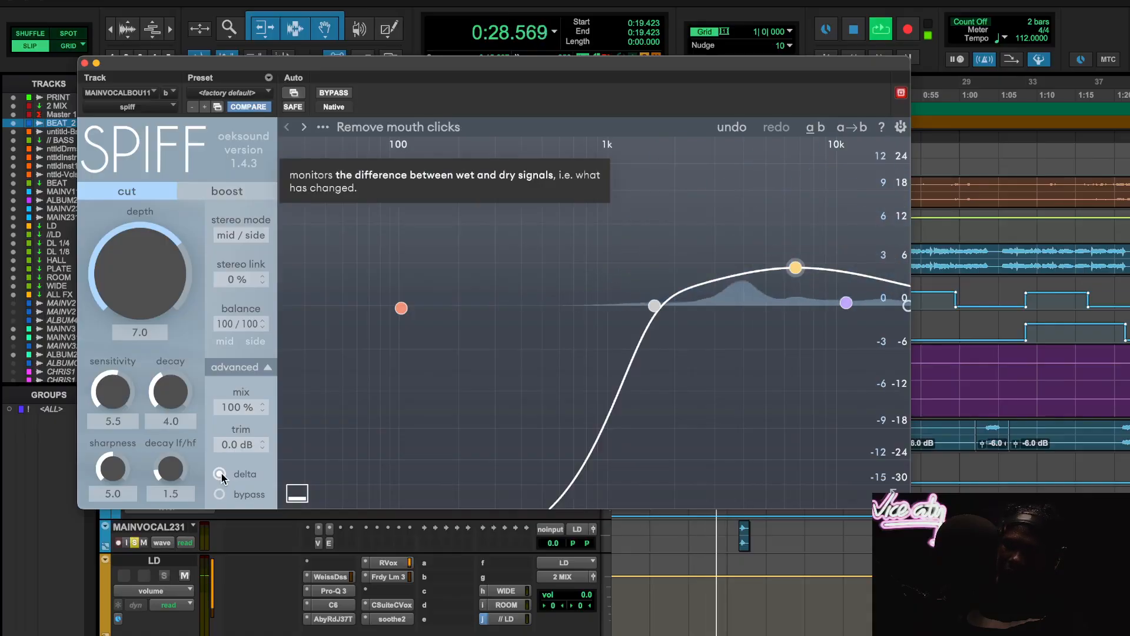
pyautogui.press('space')
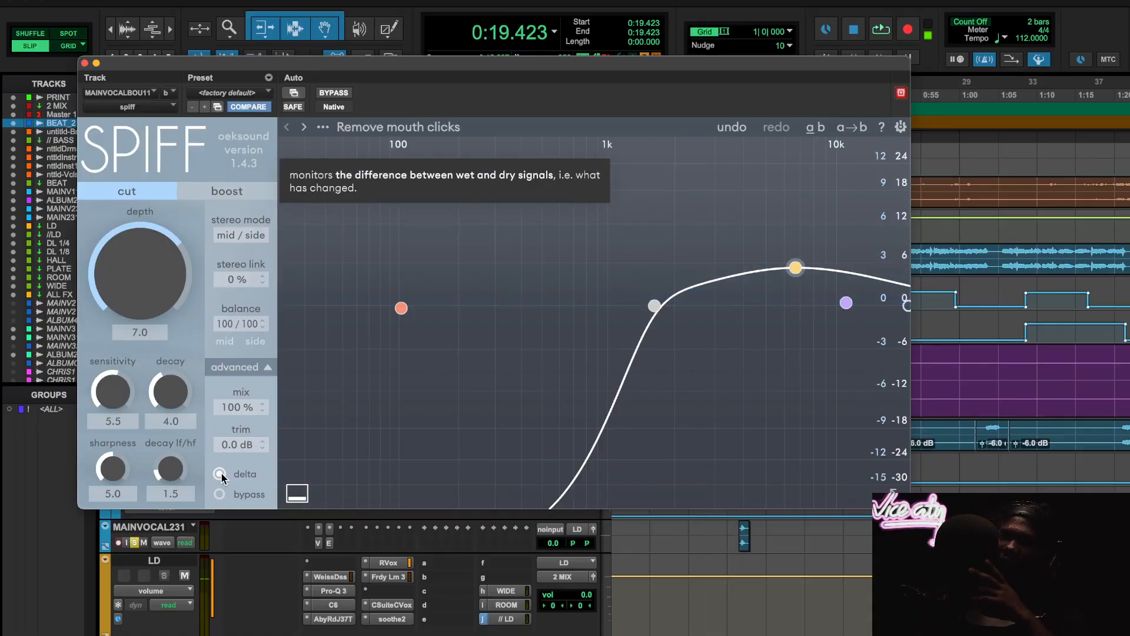
pyautogui.click(220, 474)
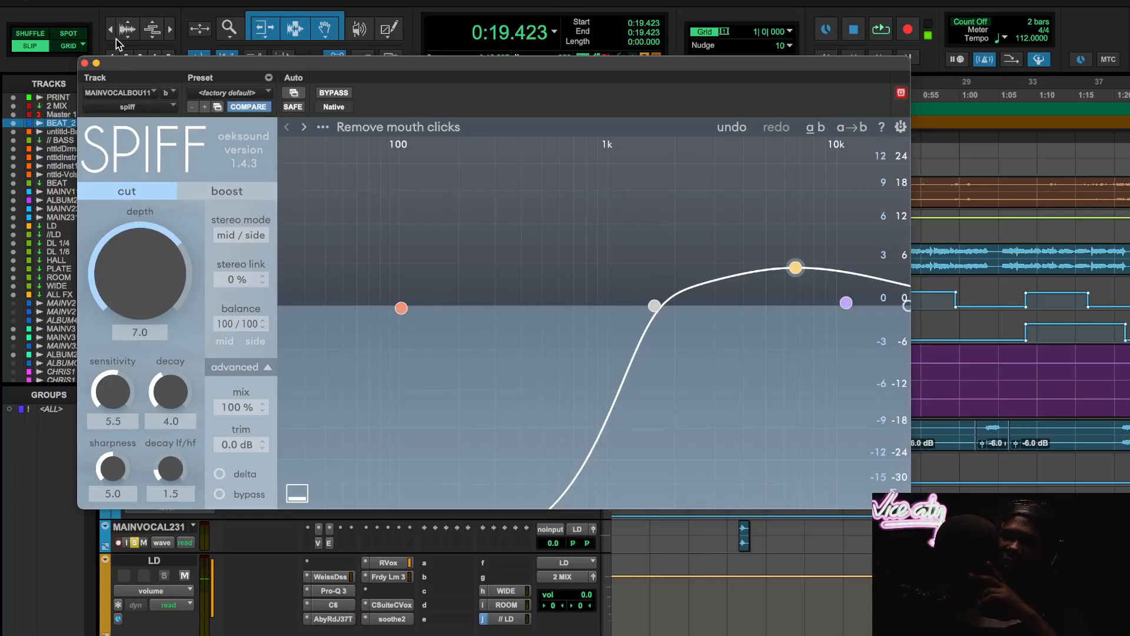
pyautogui.click(85, 62)
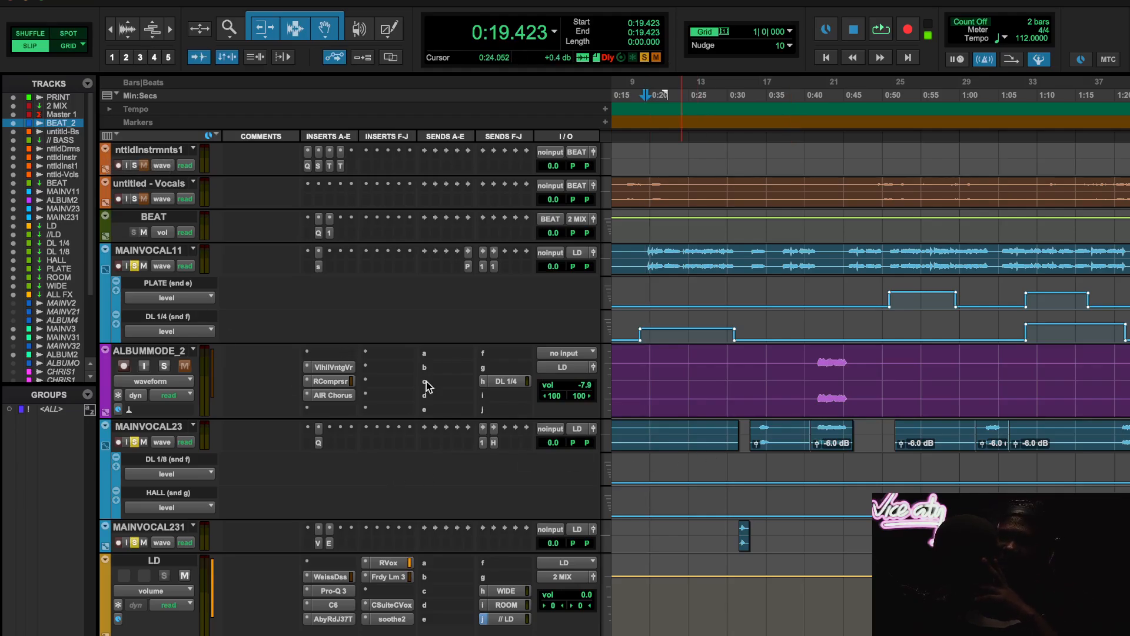
# - Compare the soloed lead vocals with and without the LD track's inserts by toggling their bypass during playback, then stop
pyautogui.hscroll(2, 747, 391)
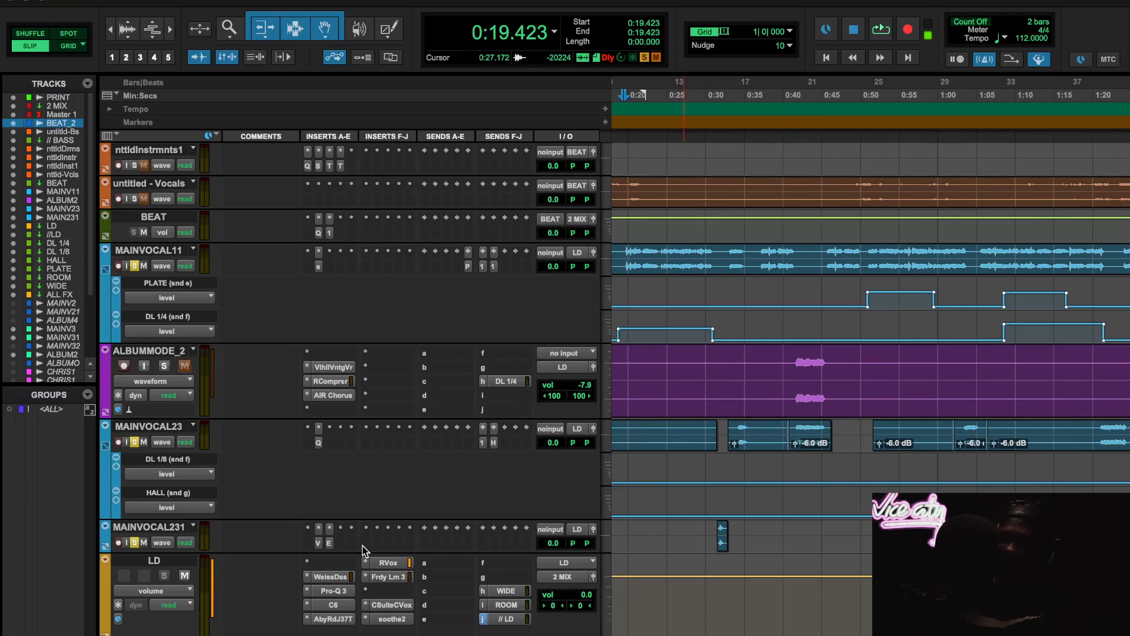
pyautogui.keyDown('alt'); pyautogui.keyDown('super'); pyautogui.click(333, 583); pyautogui.keyUp('super'); pyautogui.keyUp('alt')
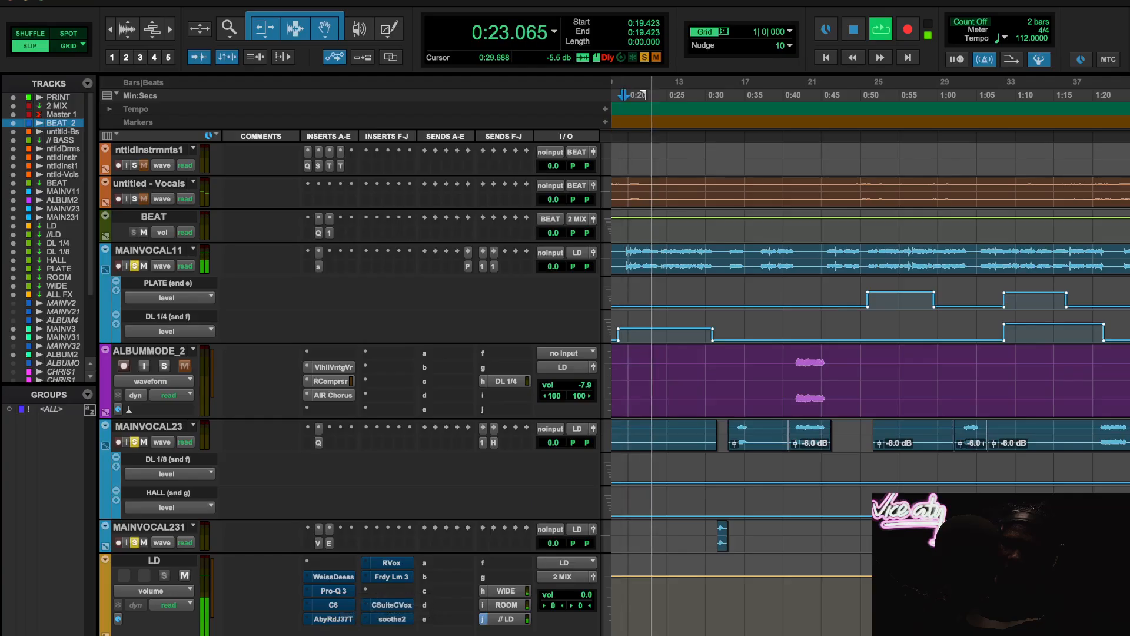
pyautogui.scroll(-4, 711, 516)
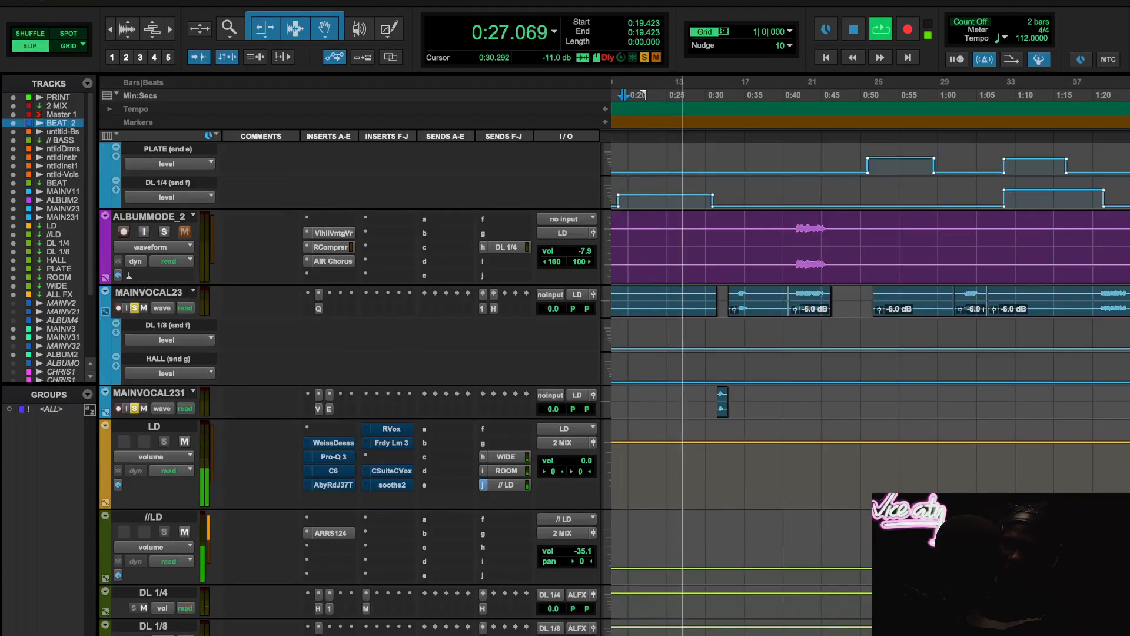
pyautogui.keyDown('shift'); pyautogui.keyDown('super'); pyautogui.click(319, 443); pyautogui.keyUp('super'); pyautogui.keyUp('shift')
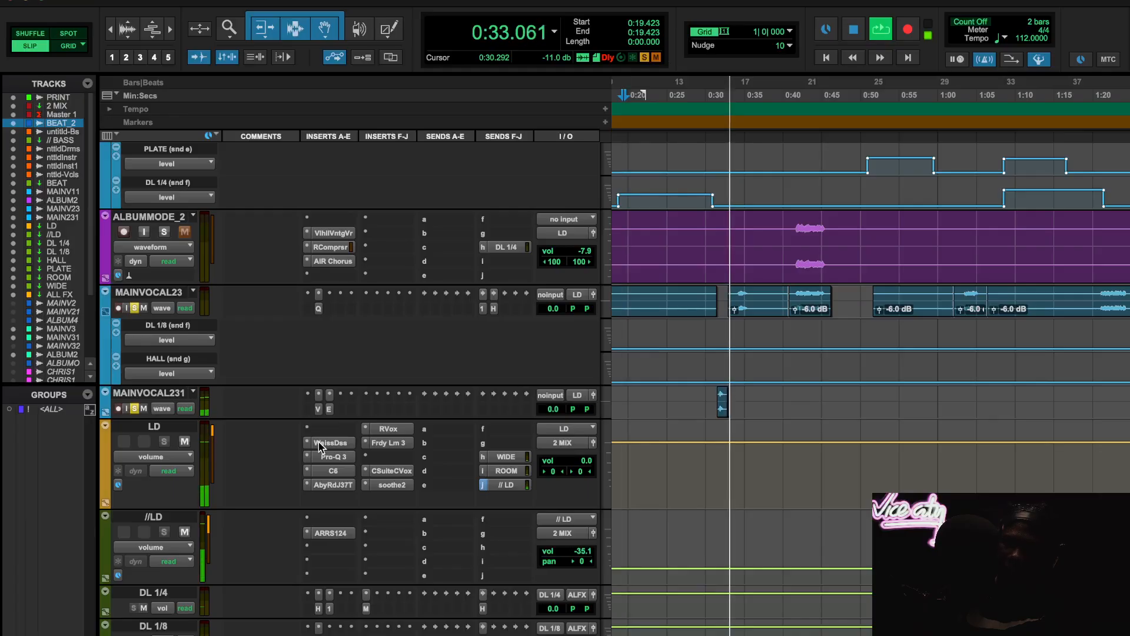
pyautogui.keyDown('shift'); pyautogui.keyDown('super'); pyautogui.click(319, 443); pyautogui.keyUp('super'); pyautogui.keyUp('shift')
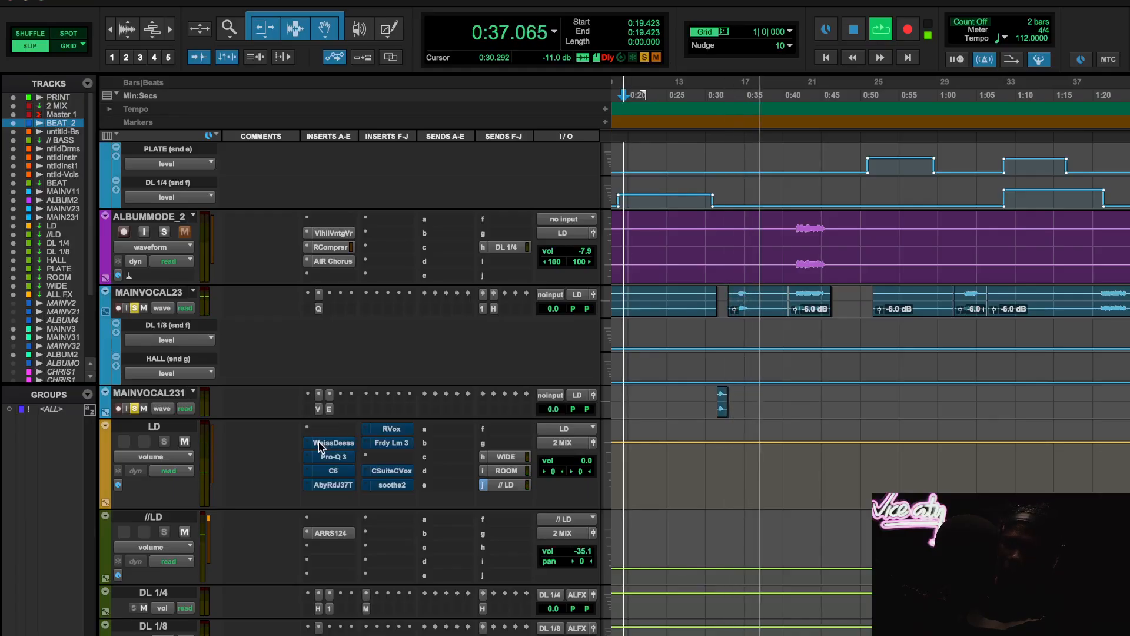
pyautogui.keyDown('shift'); pyautogui.keyDown('super'); pyautogui.click(319, 442); pyautogui.keyUp('super'); pyautogui.keyUp('shift')
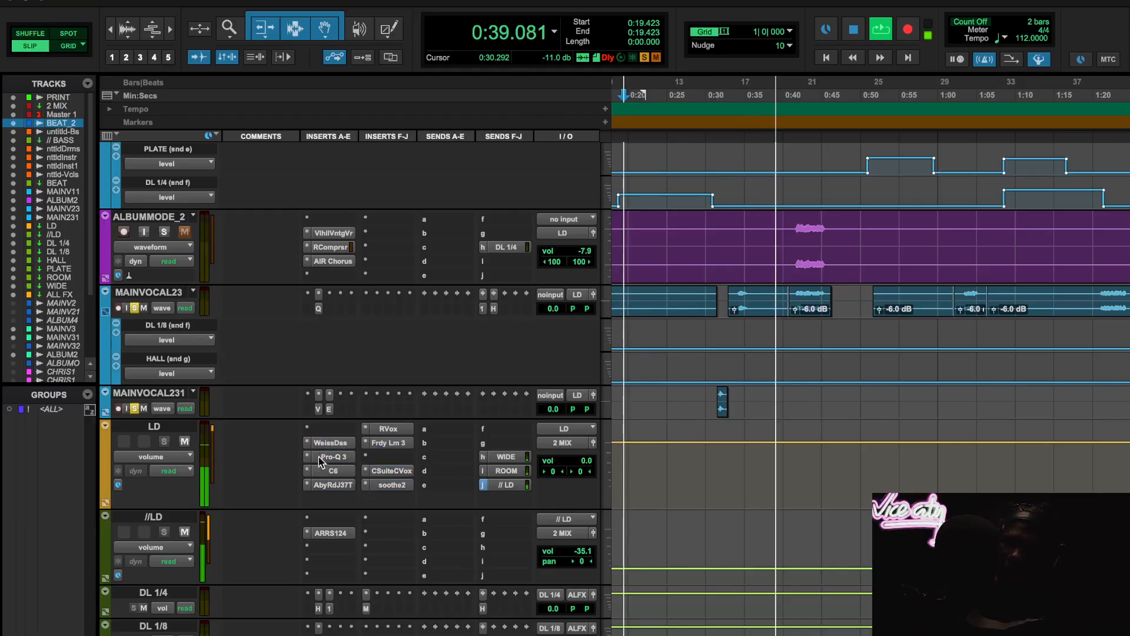
pyautogui.scroll(-15, 276, 457)
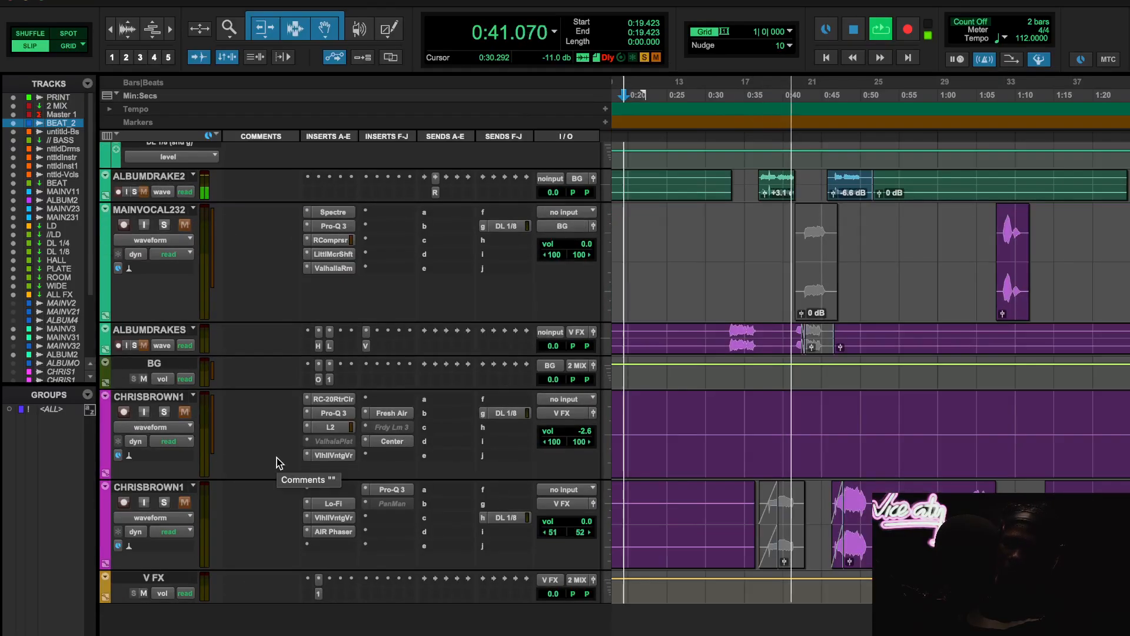
pyautogui.scroll(1, 277, 457)
pyautogui.scroll(5, 277, 457)
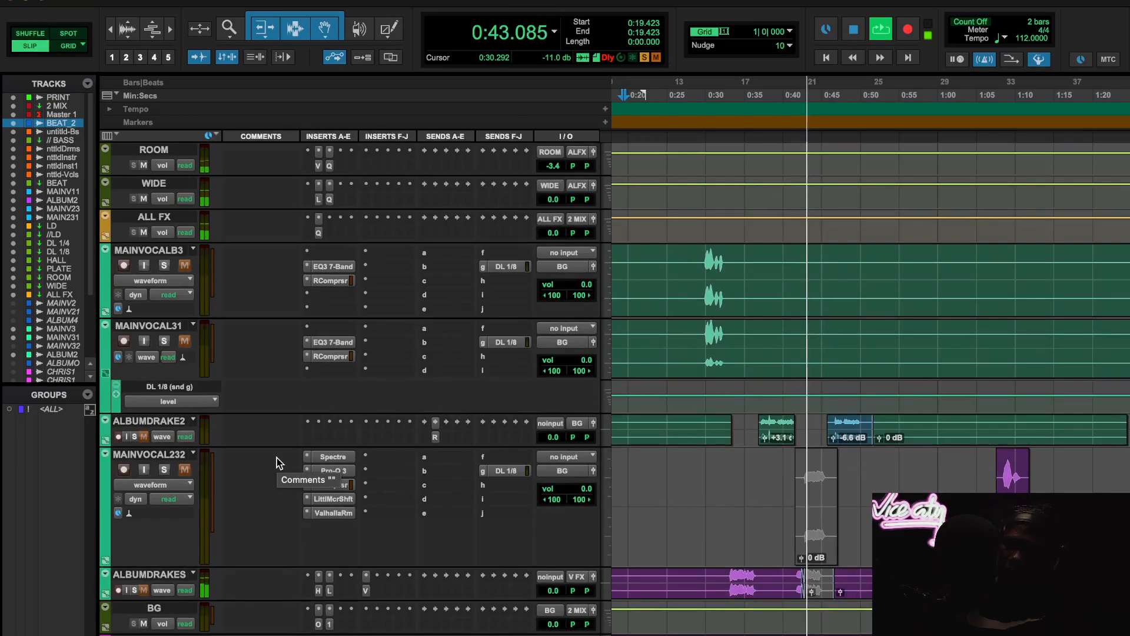
pyautogui.scroll(-5, 277, 457)
pyautogui.scroll(4, 277, 457)
pyautogui.press('space')
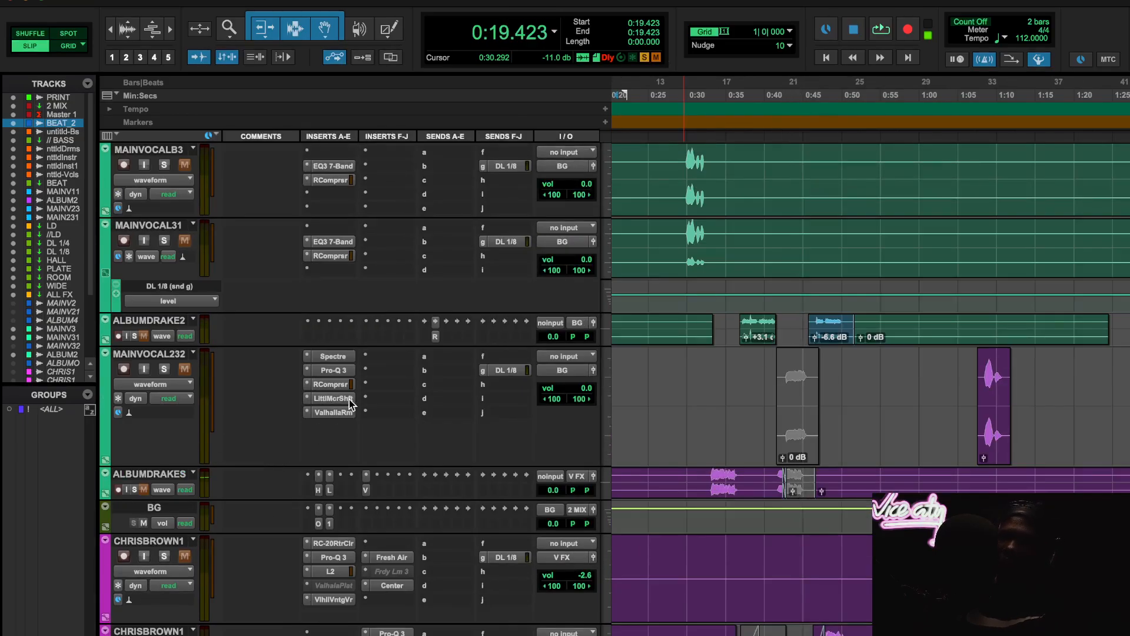
# - Leave only the Weiss Deess insert active on the LD track, inspect its settings and close the plugin window
pyautogui.scroll(15, 345, 389)
pyautogui.keyDown('shift'); pyautogui.keyDown('super'); pyautogui.click(330, 378); pyautogui.keyUp('super'); pyautogui.keyUp('shift')
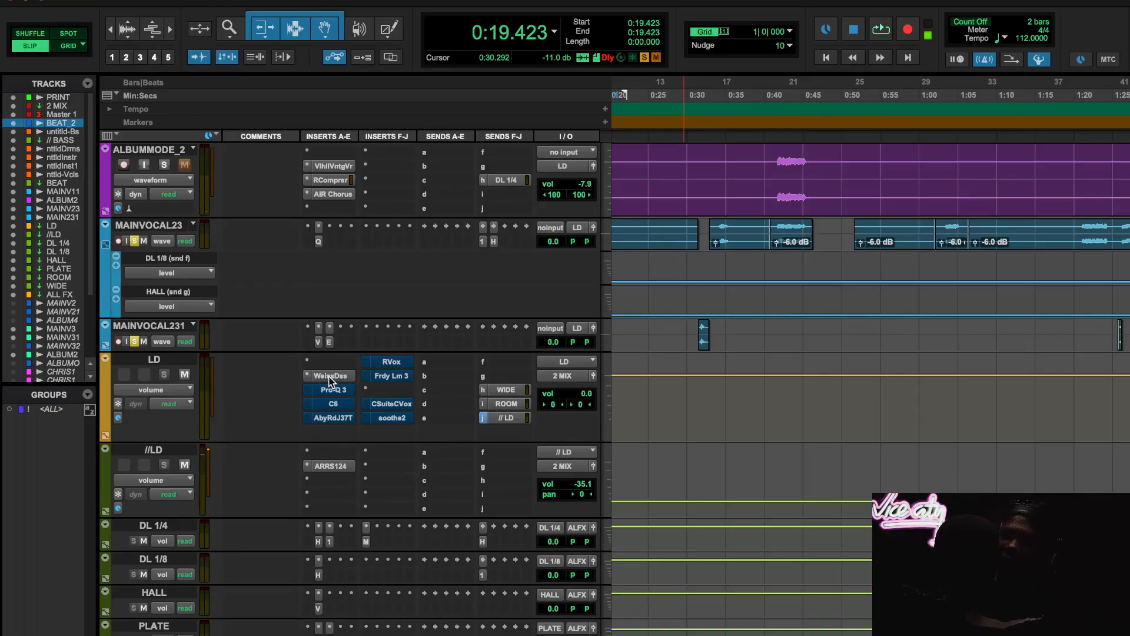
pyautogui.scroll(-3, 772, 384)
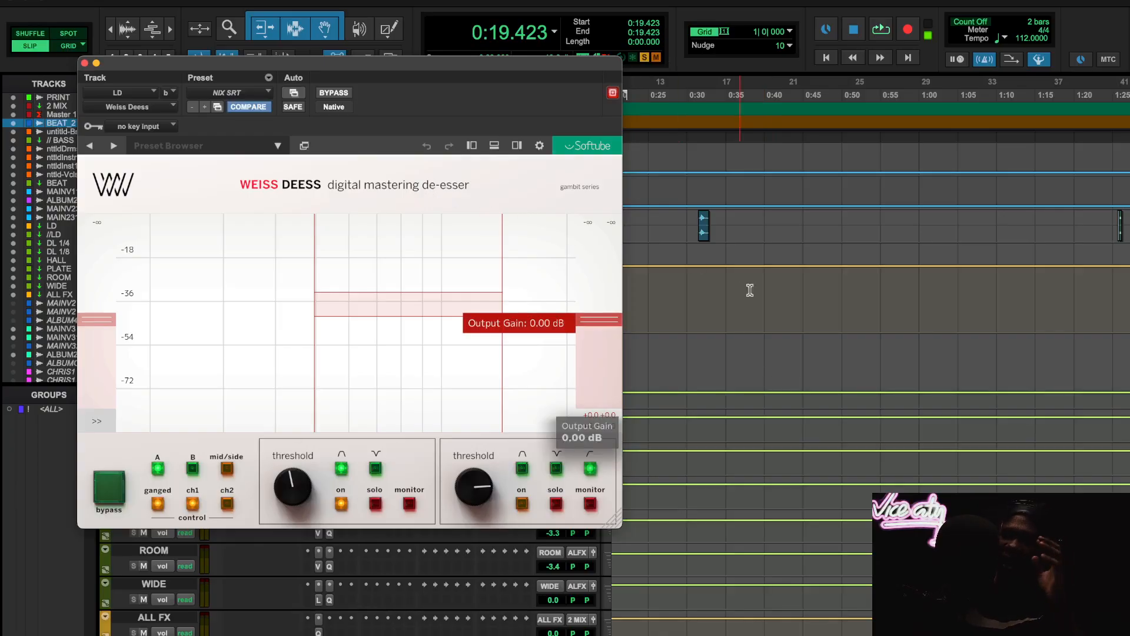
pyautogui.scroll(5, 767, 314)
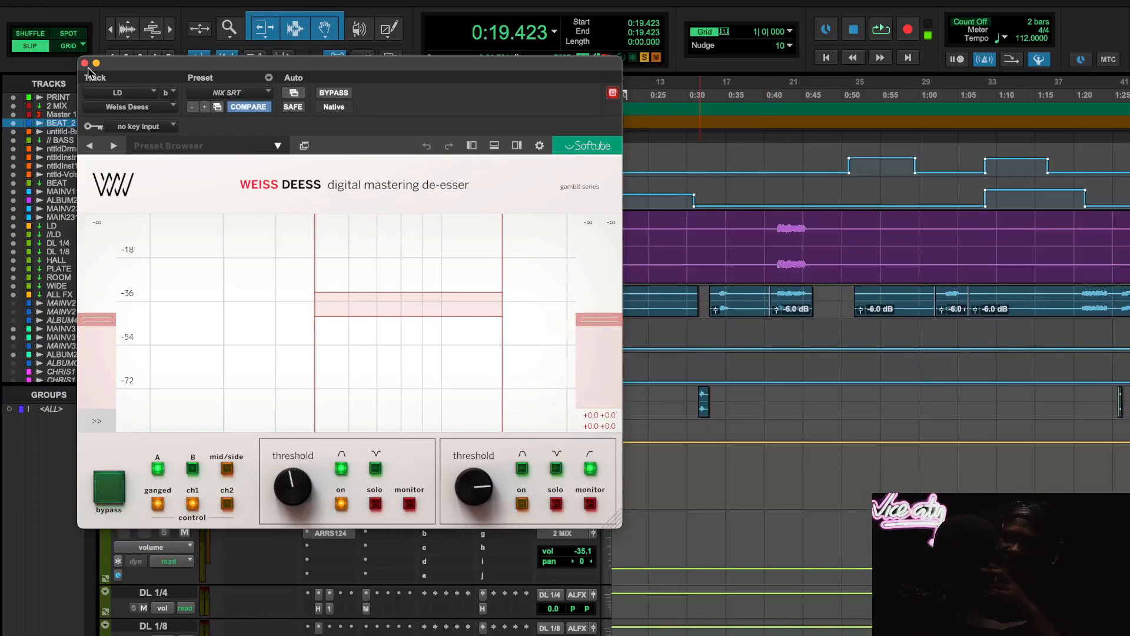
pyautogui.click(86, 63)
# - Recheck the spiff mouth-click settings on the MAINVOCAL11 track and close the plugin window
pyautogui.scroll(3, 468, 436)
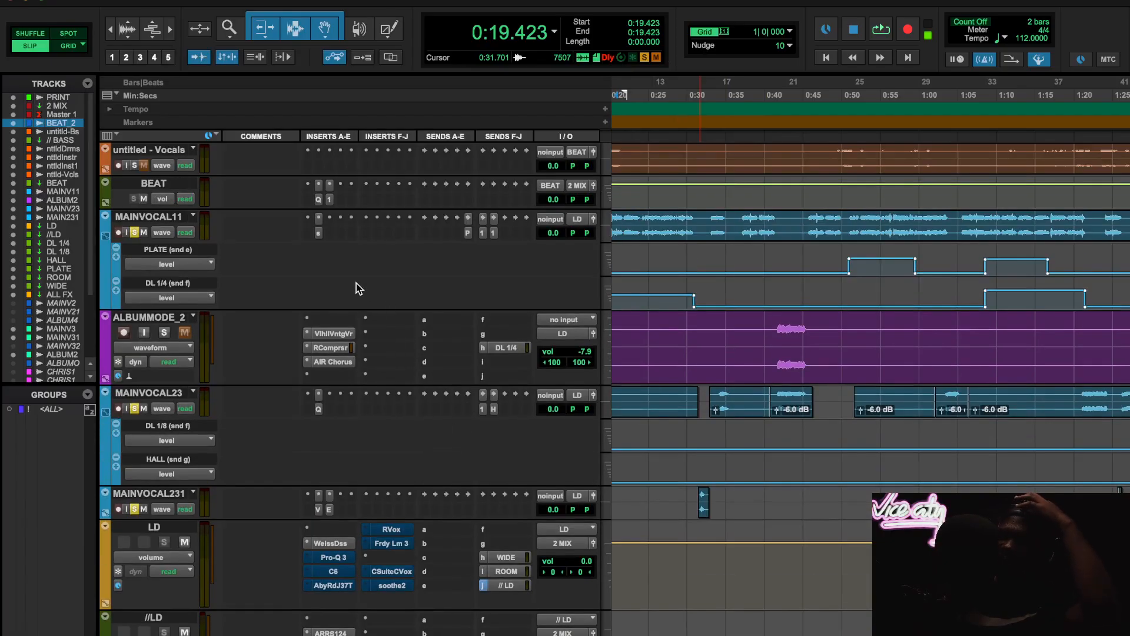
pyautogui.click(318, 233)
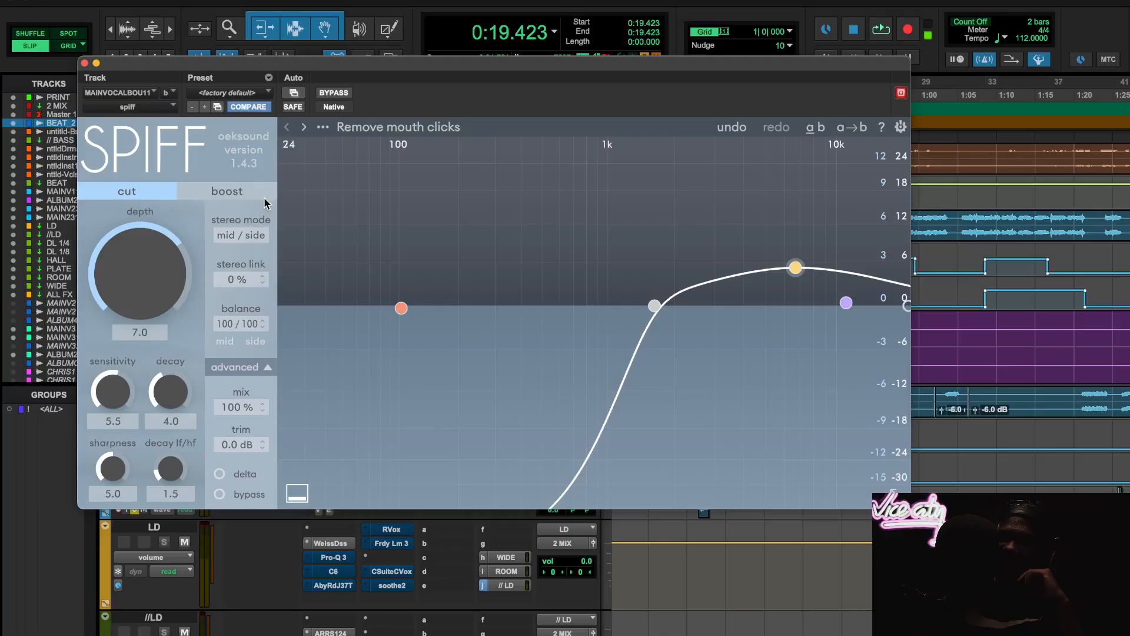
pyautogui.click(84, 63)
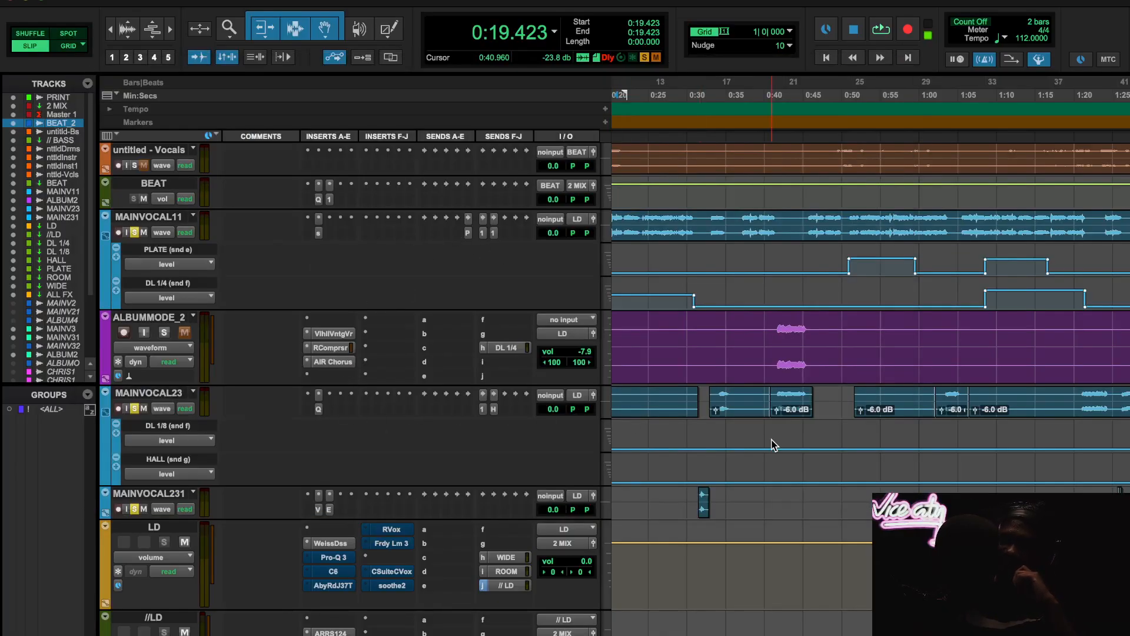
# - Audition the LD track's Weiss Deess from 0:46.394 with its first band soloed, then switch the solo off and stop playback
pyautogui.hscroll(5, 773, 446)
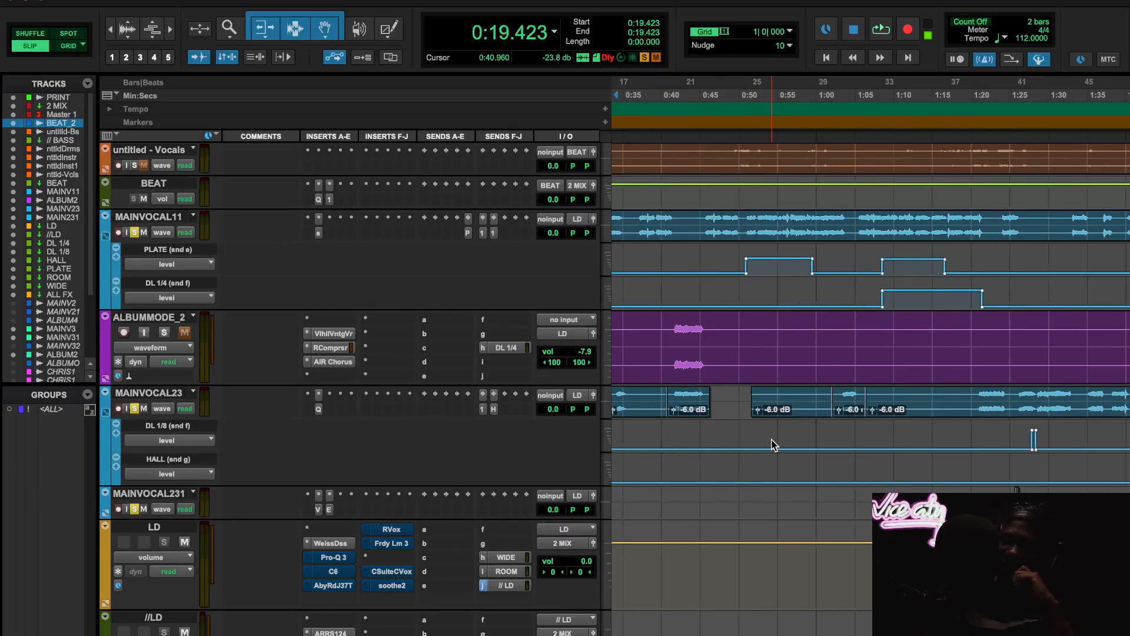
pyautogui.click(341, 546)
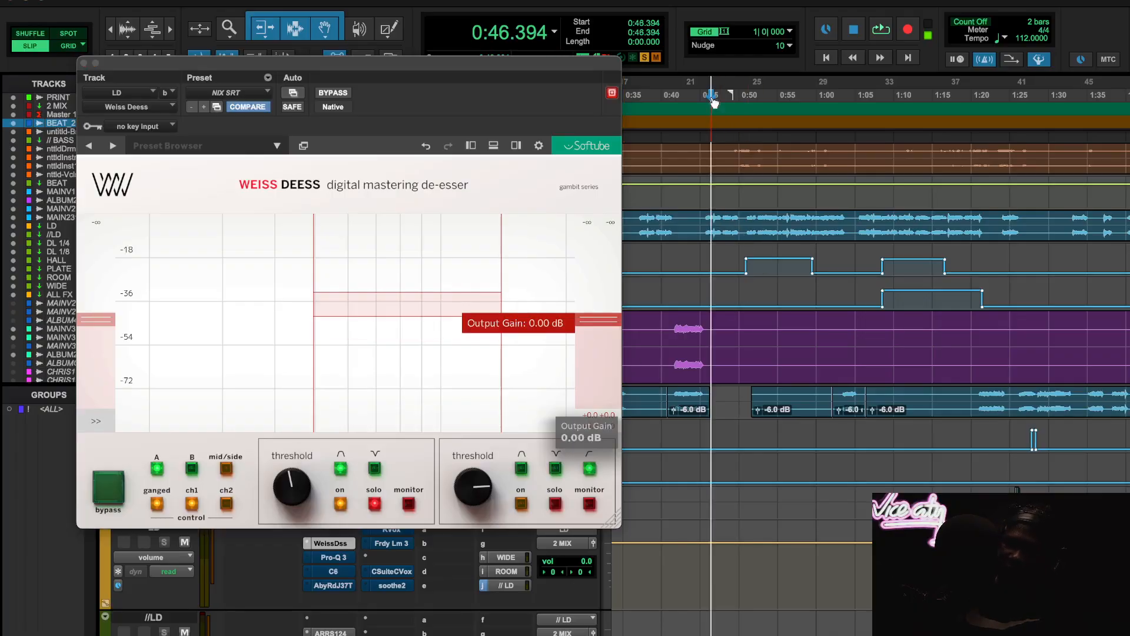
pyautogui.press('space')
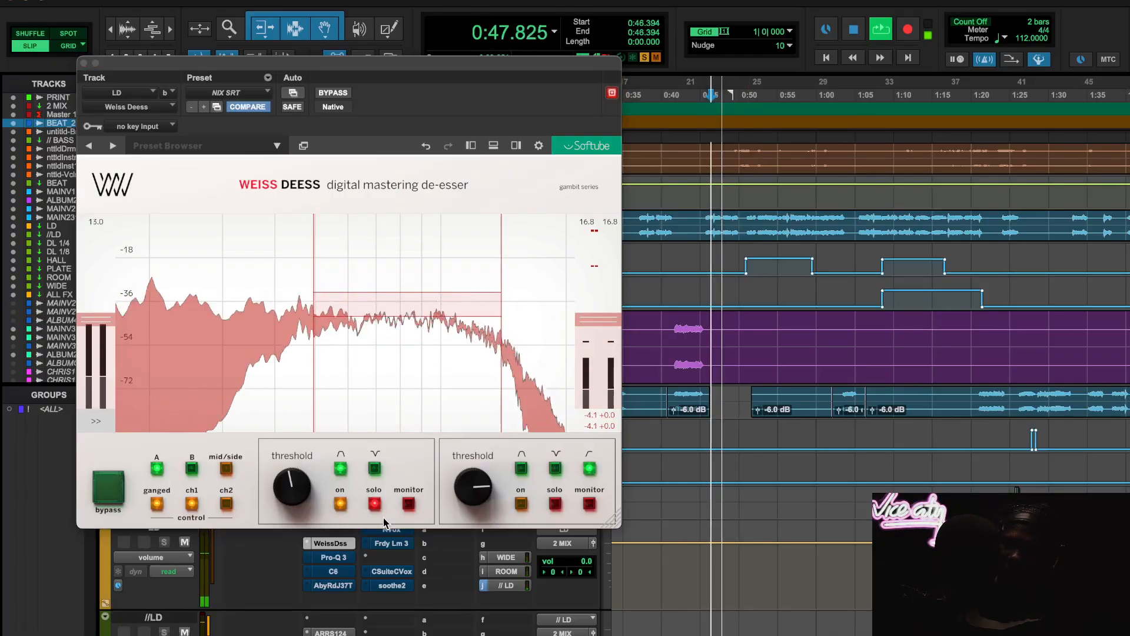
pyautogui.click(375, 504)
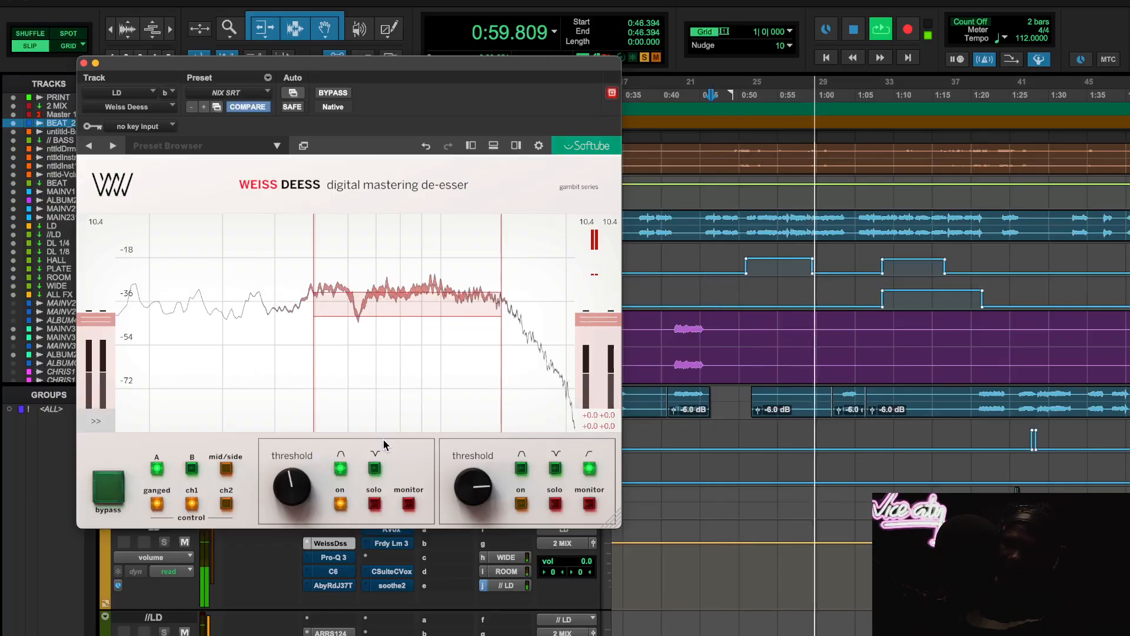
pyautogui.press('space')
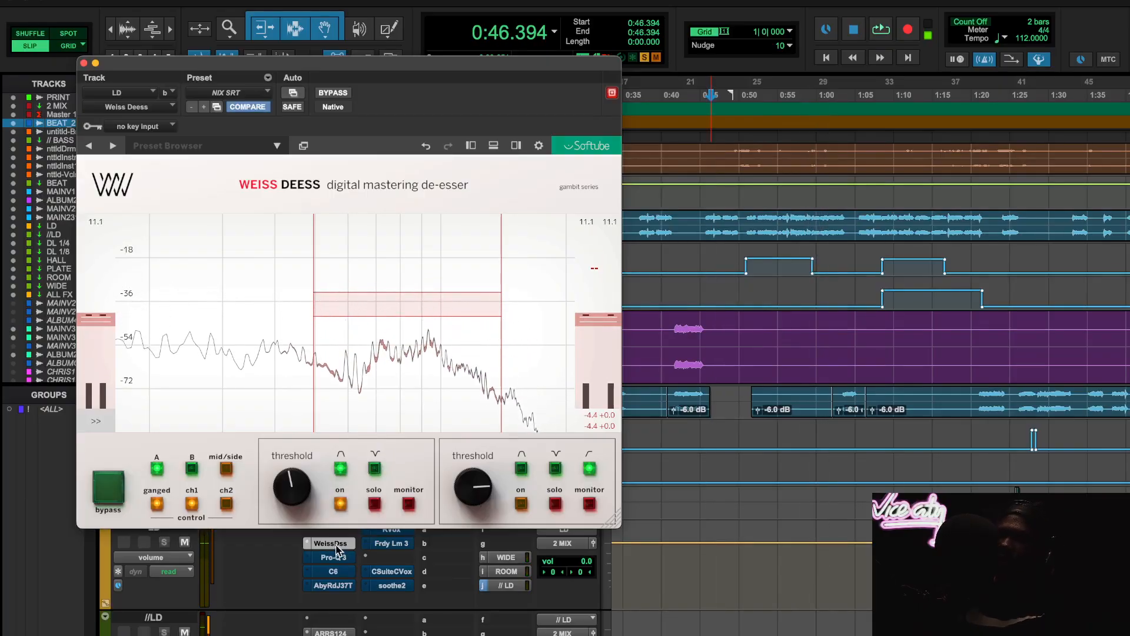
# - Activate and open the LD track's Pro-Q 3, compare it bypassed and active during playback, then stop and inspect its bands
pyautogui.click(334, 557)
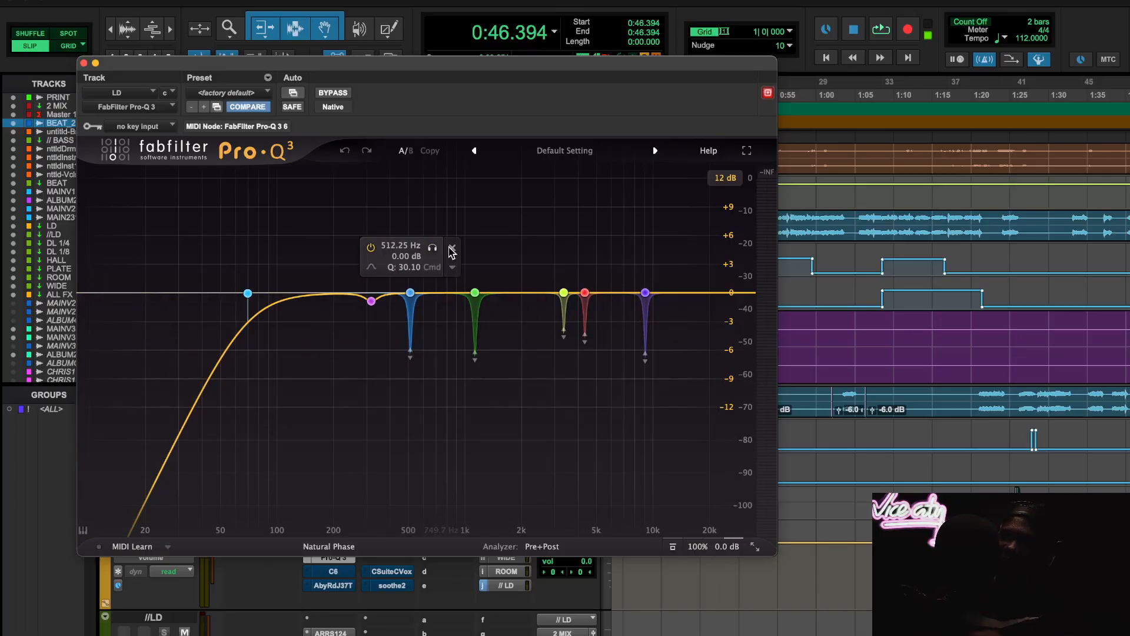
pyautogui.press('space')
pyautogui.click(342, 93)
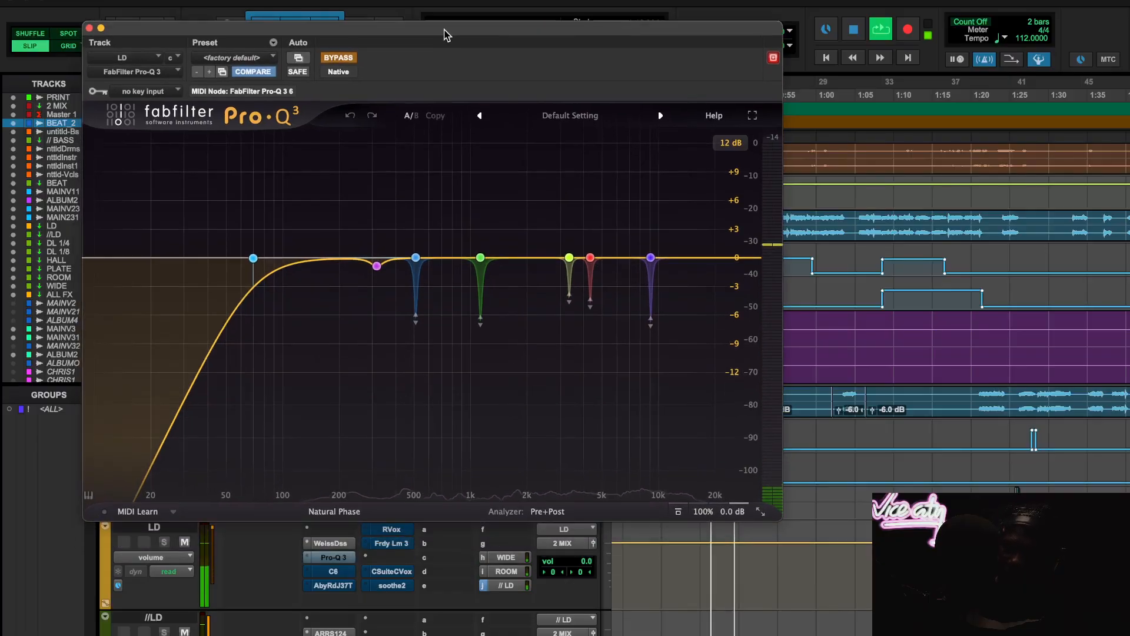
pyautogui.moveTo(441, 63); pyautogui.dragTo(447, 27)
pyautogui.moveTo(574, 561); pyautogui.dragTo(574, 554)
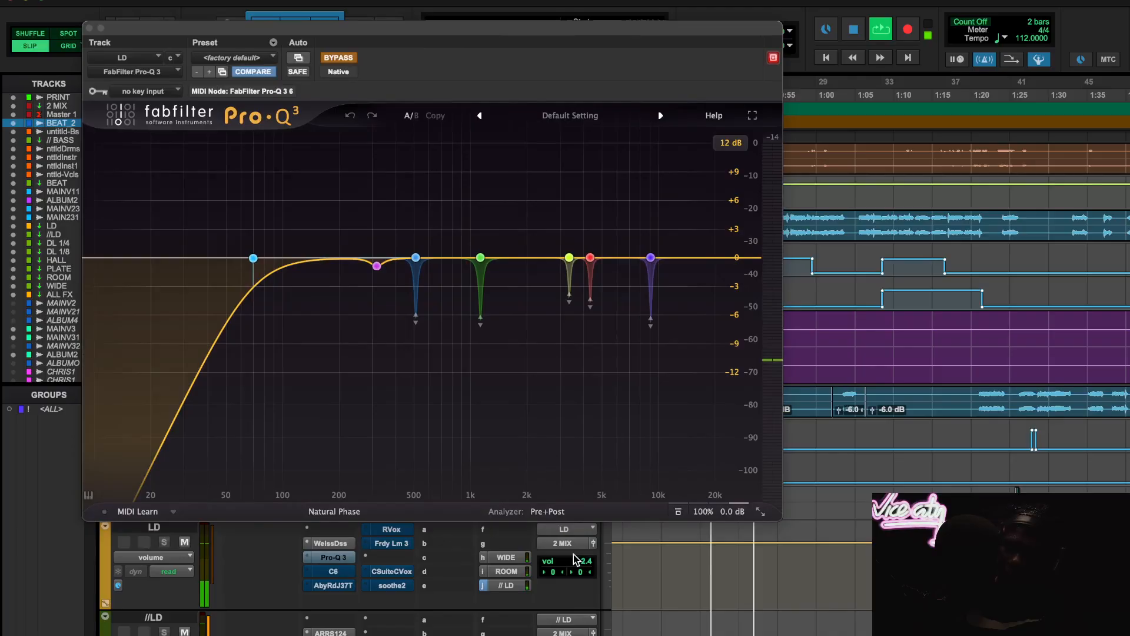
pyautogui.click(342, 58)
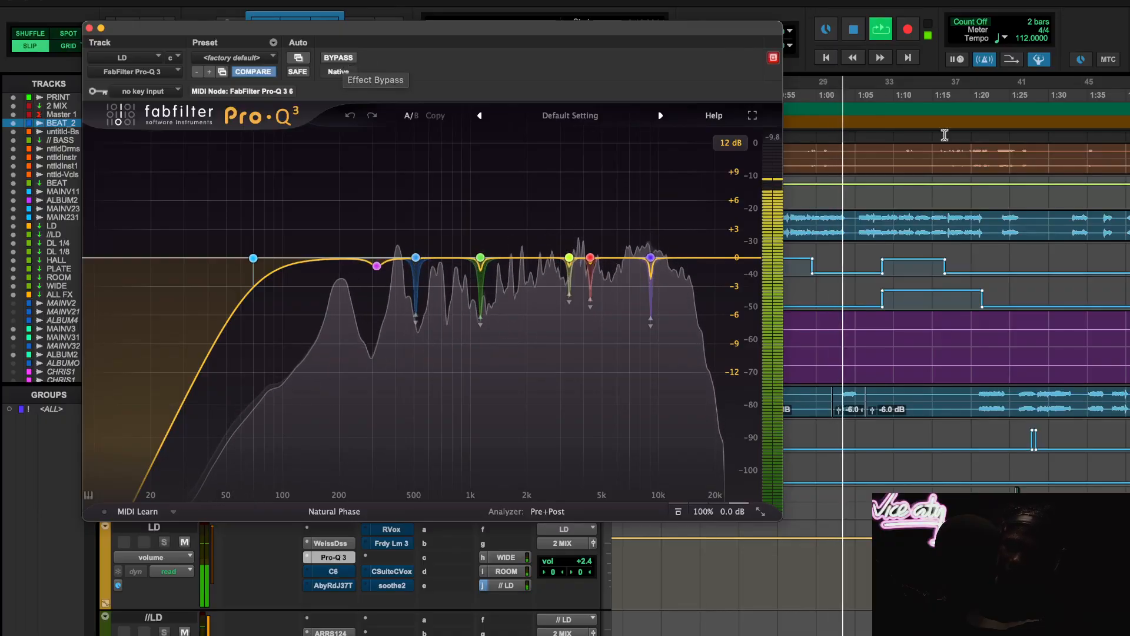
pyautogui.click(352, 59)
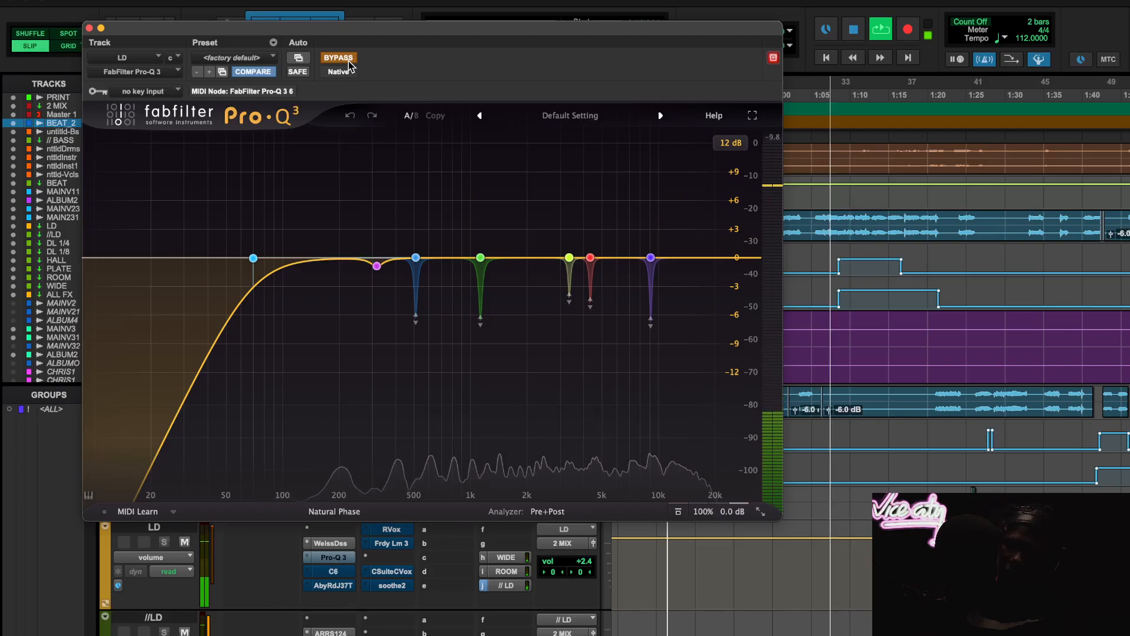
pyautogui.click(349, 62)
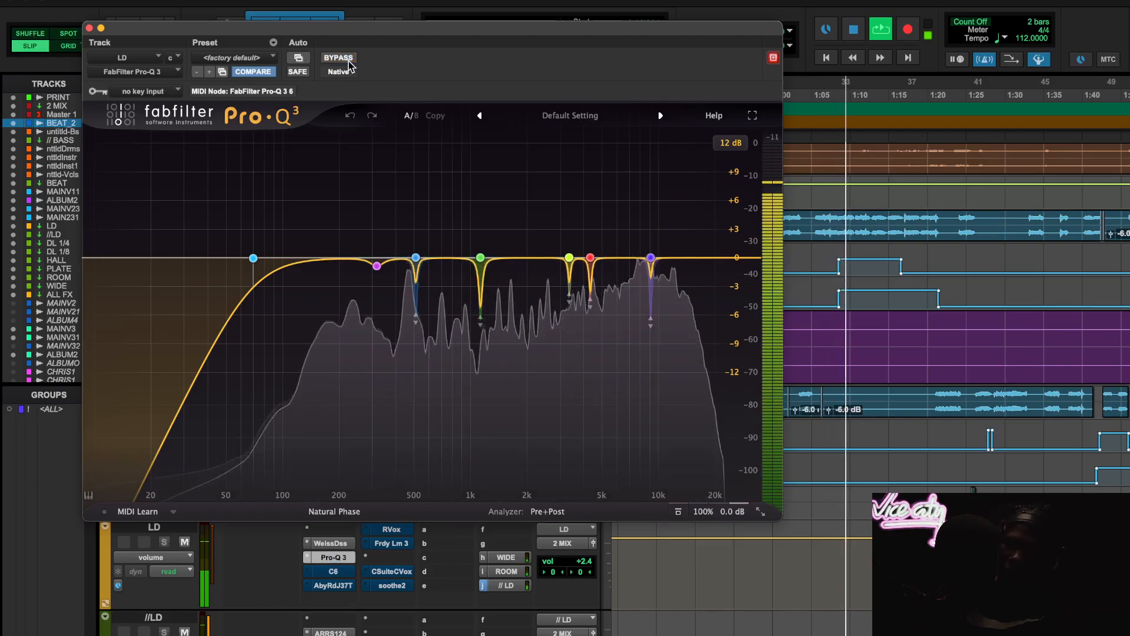
pyautogui.press('space')
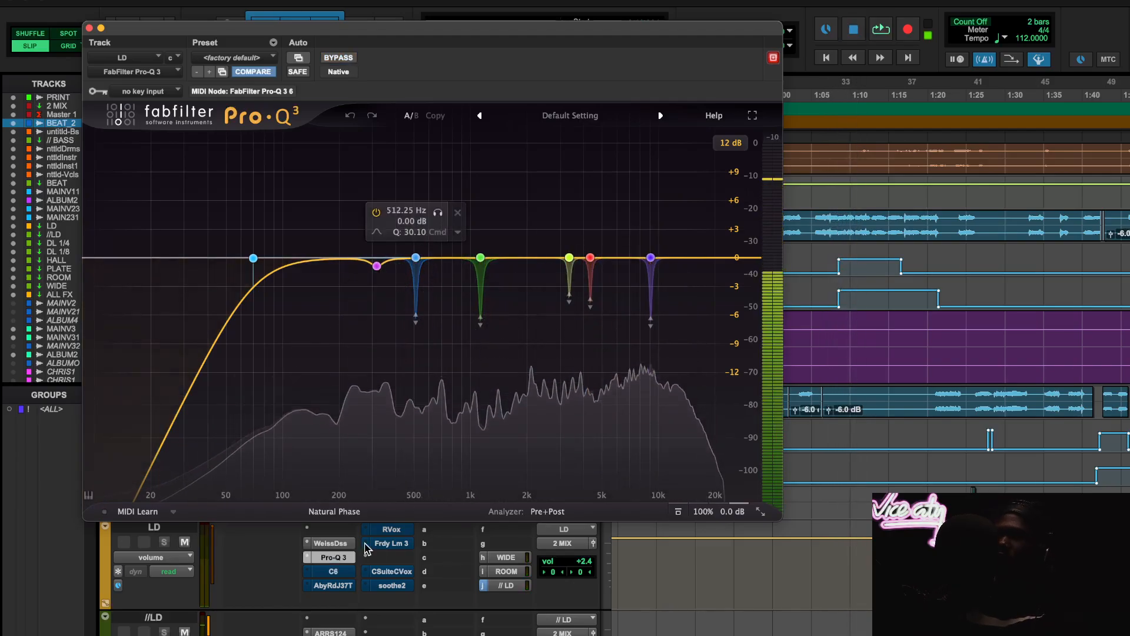
pyautogui.moveTo(253, 257)
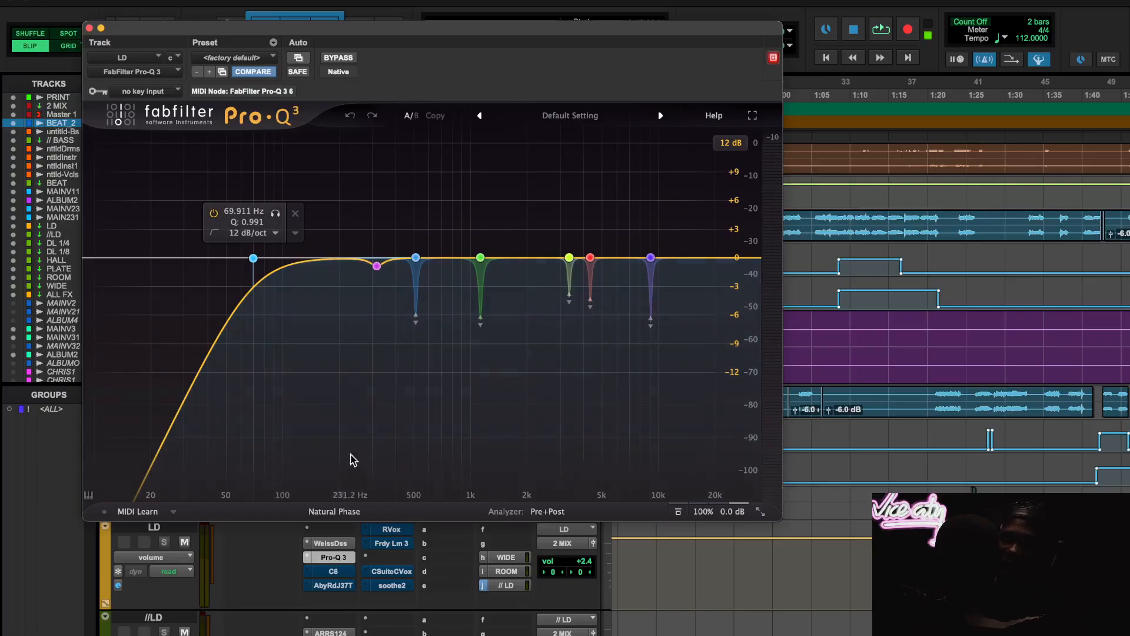
# - Activate and open the LD track's C6, then look closely at the MAINVOCAL11 waveform from about 0:46 onward
pyautogui.click(333, 571)
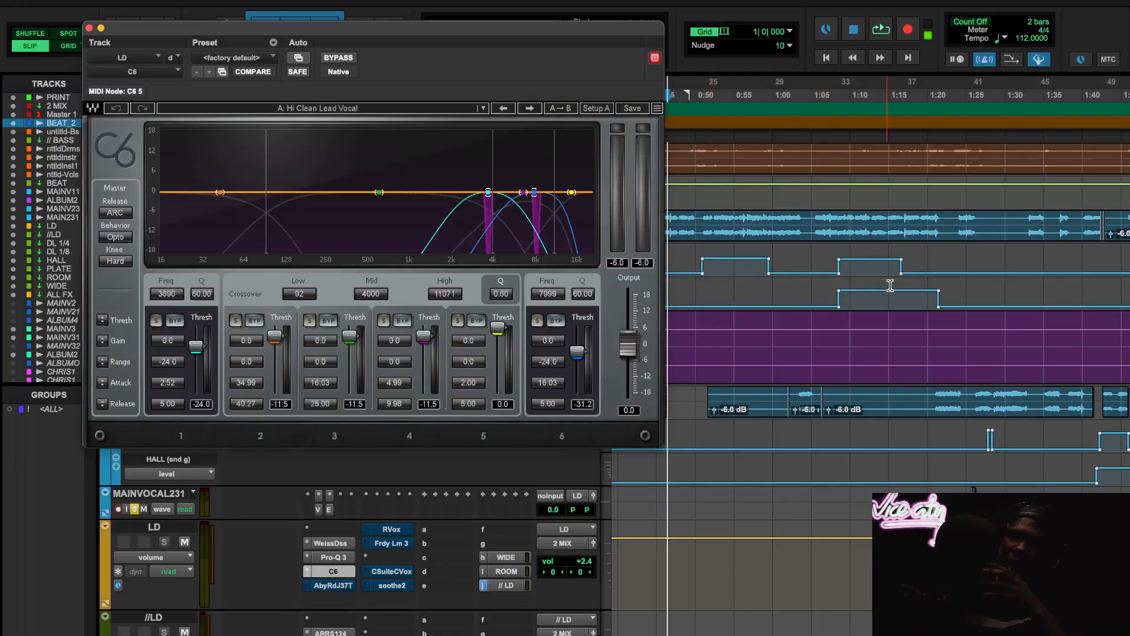
pyautogui.press('t')
pyautogui.press('r')
pyautogui.press('r')
pyautogui.scroll(-2, 890, 287)
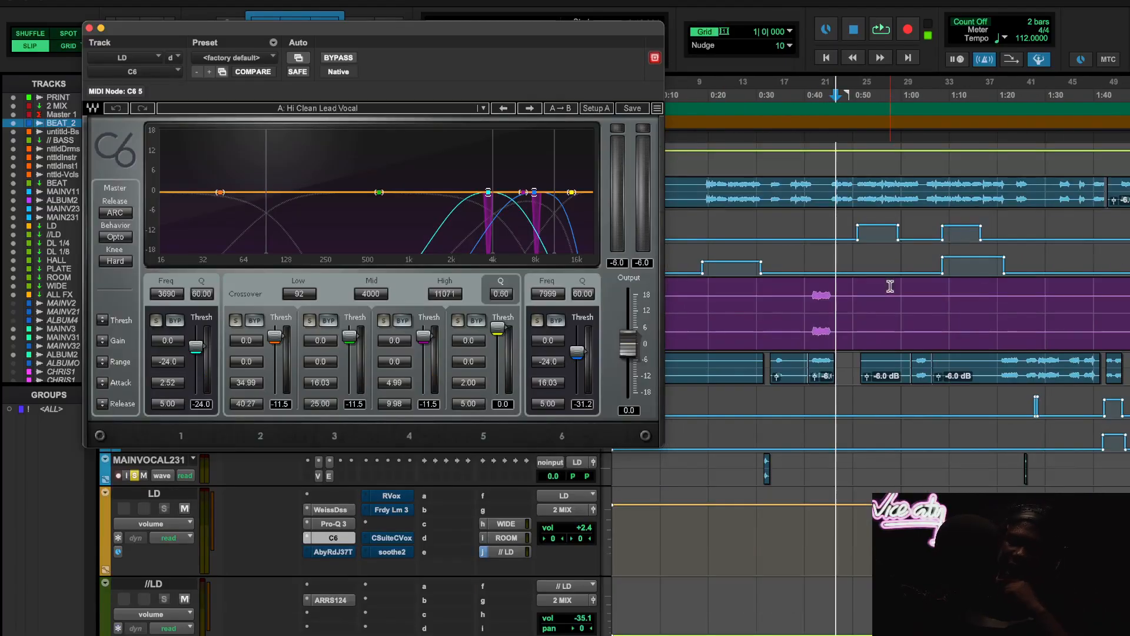
pyautogui.scroll(1, 890, 286)
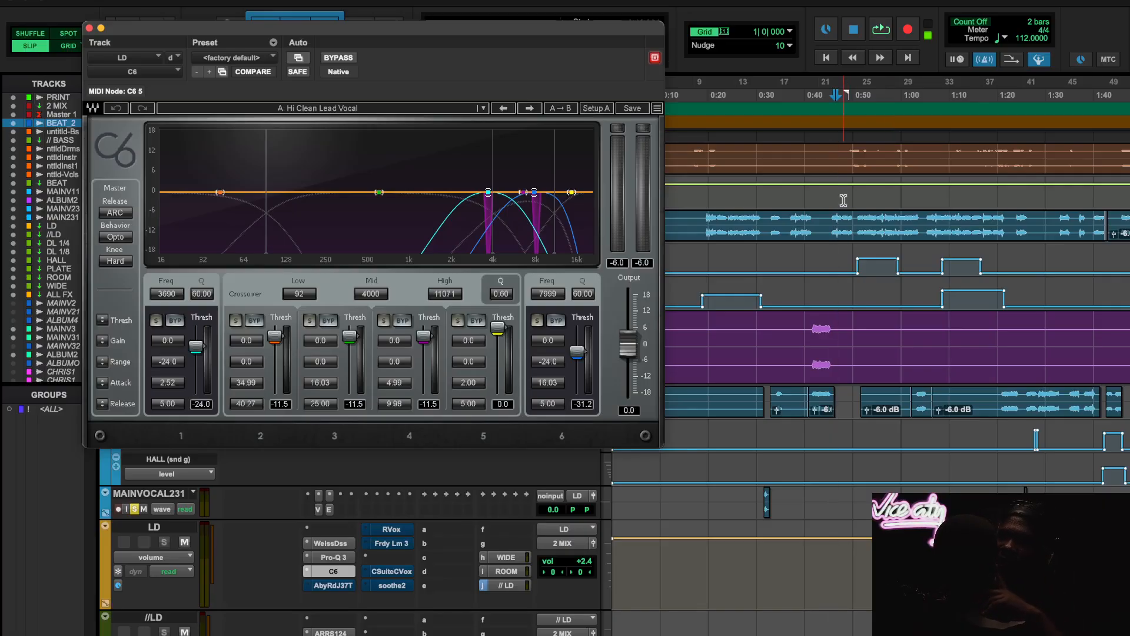
pyautogui.press('t')
pyautogui.press('t')
pyautogui.hscroll(1, 917, 232)
pyautogui.press('t')
pyautogui.press('t')
pyautogui.press('t')
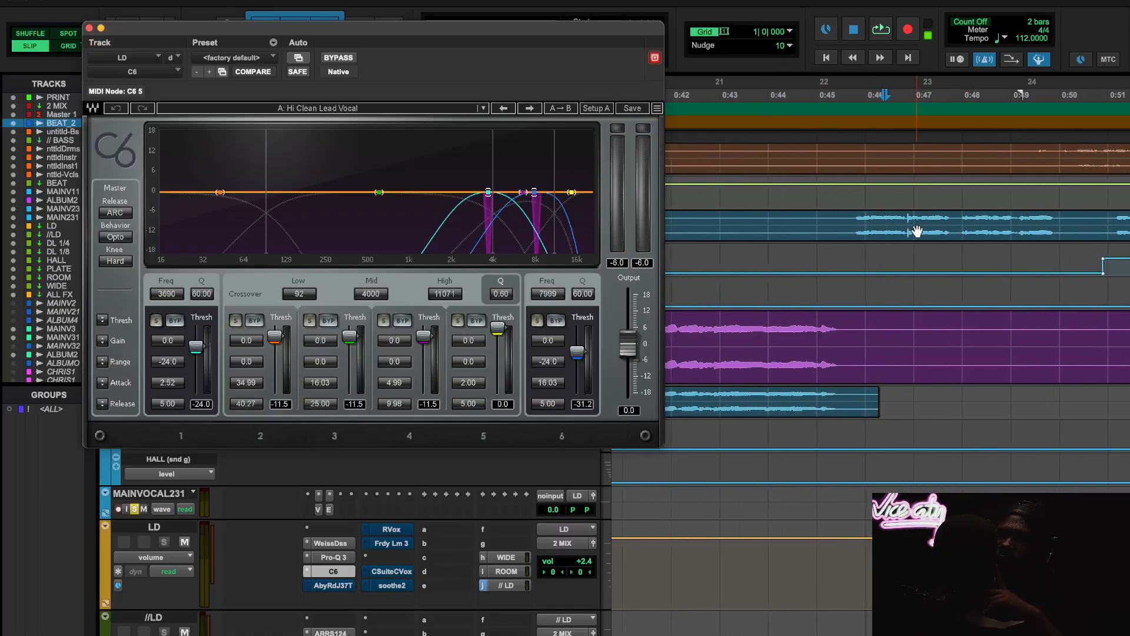
pyautogui.scroll(1, 918, 232)
pyautogui.hscroll(4, 917, 231)
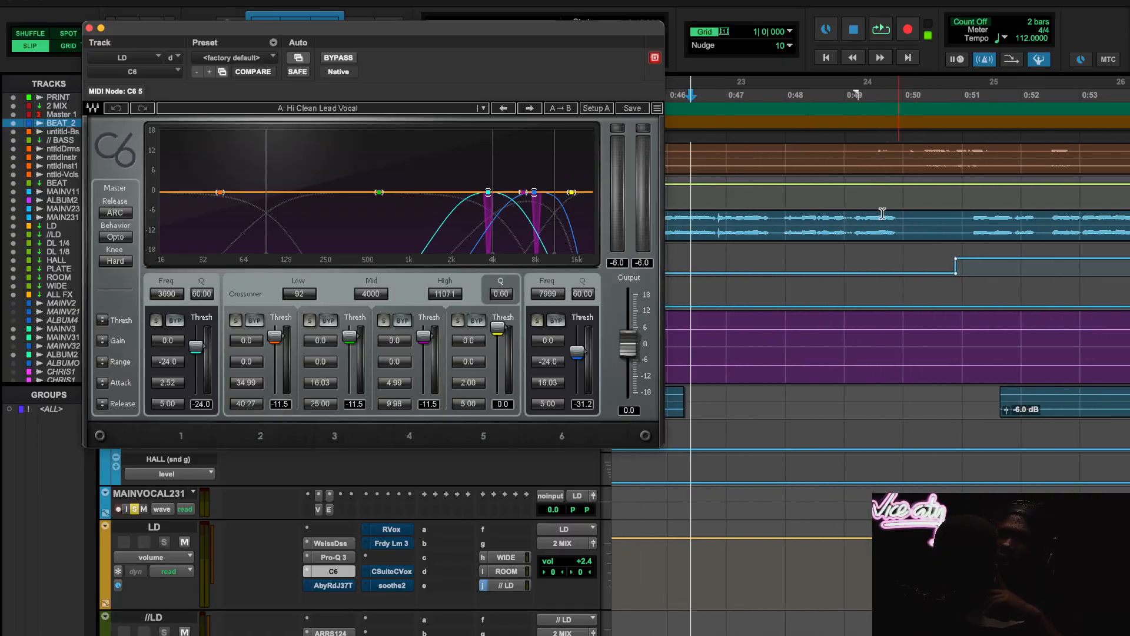
# - Inspect the short spike in the MAINVOCAL11 waveform near 0:56 by selecting it at close range
pyautogui.moveTo(848, 218); pyautogui.dragTo(870, 222)
pyautogui.click(850, 223)
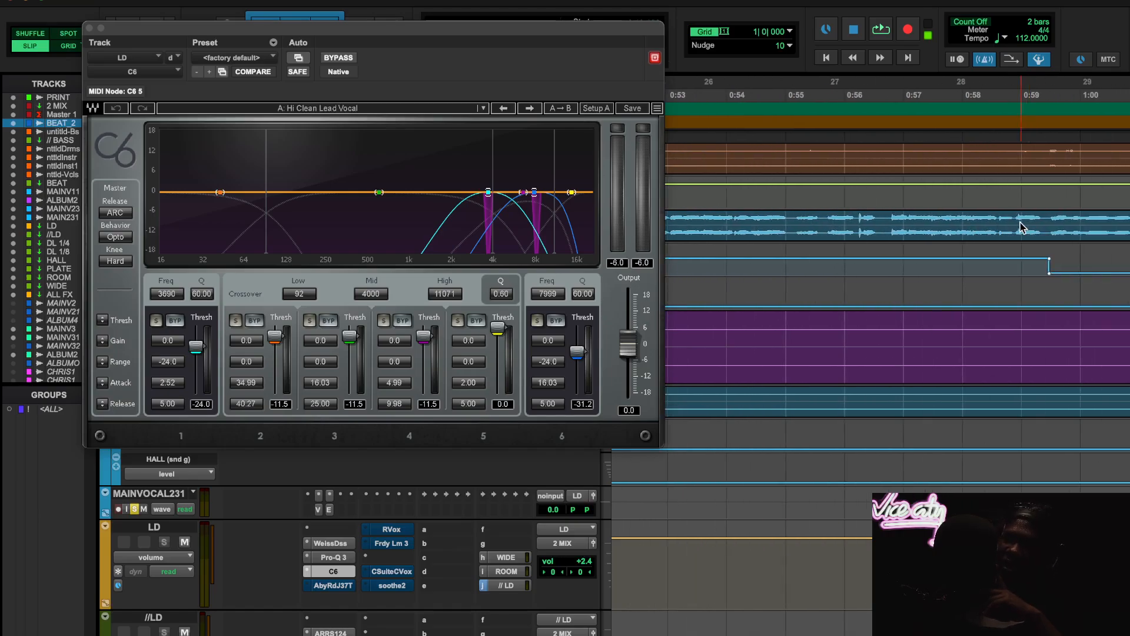
pyautogui.press('t')
pyautogui.press('t')
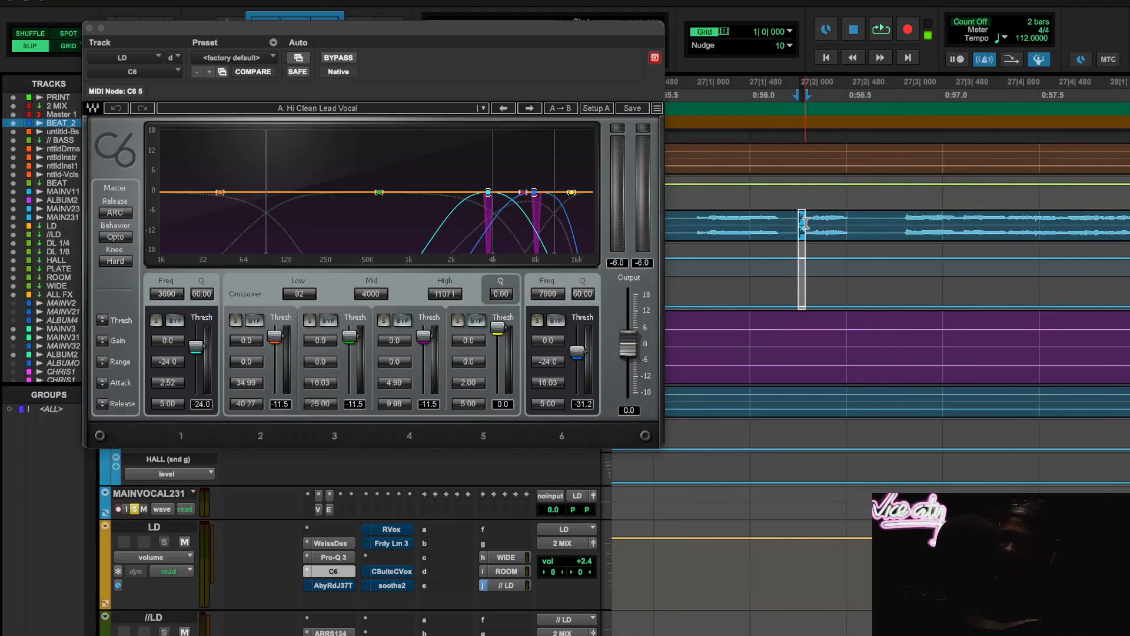
pyautogui.press('r')
pyautogui.press('r')
pyautogui.press('r')
pyautogui.press('r')
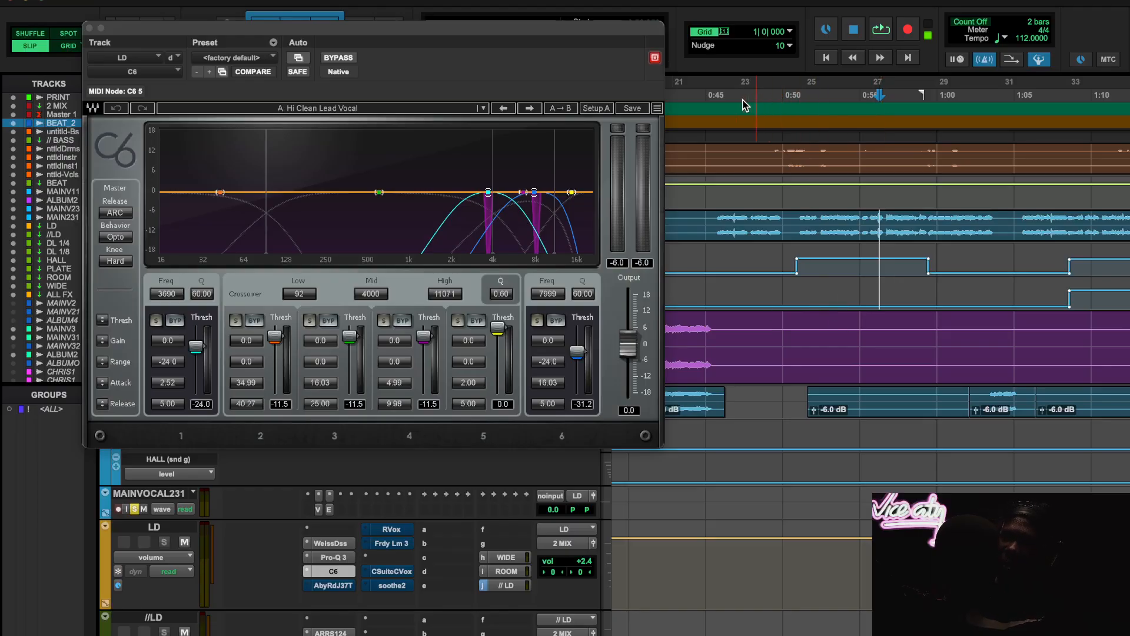
# - Play the soloed vocals from 0:45.712, compare the C6 bypassed and active, and move its window clear of the track controls
pyautogui.press('space')
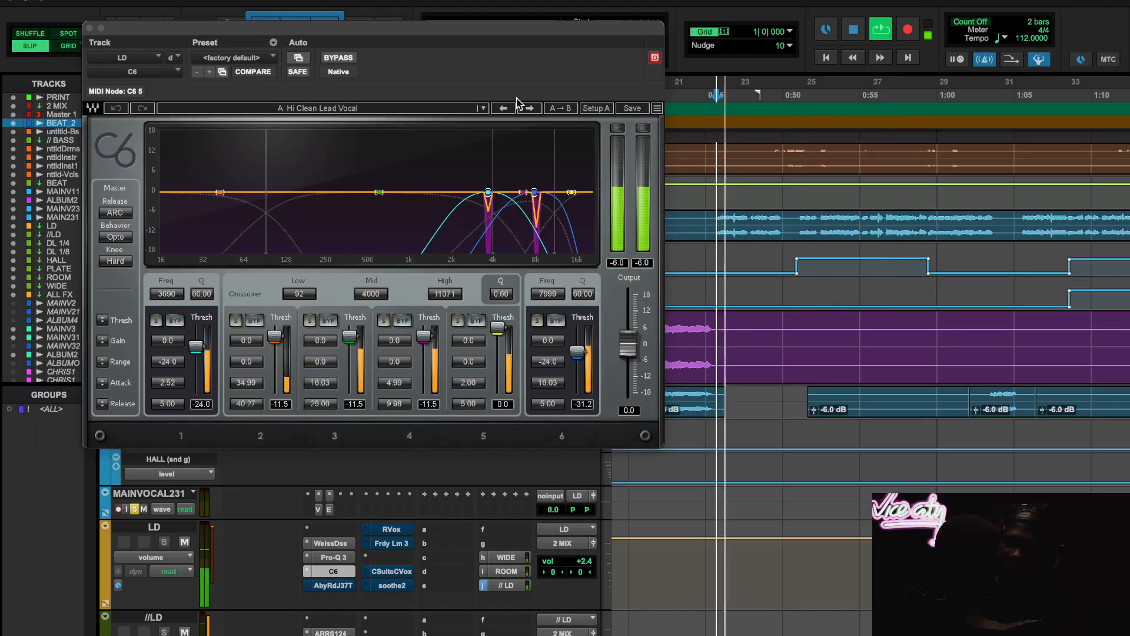
pyautogui.click(339, 57)
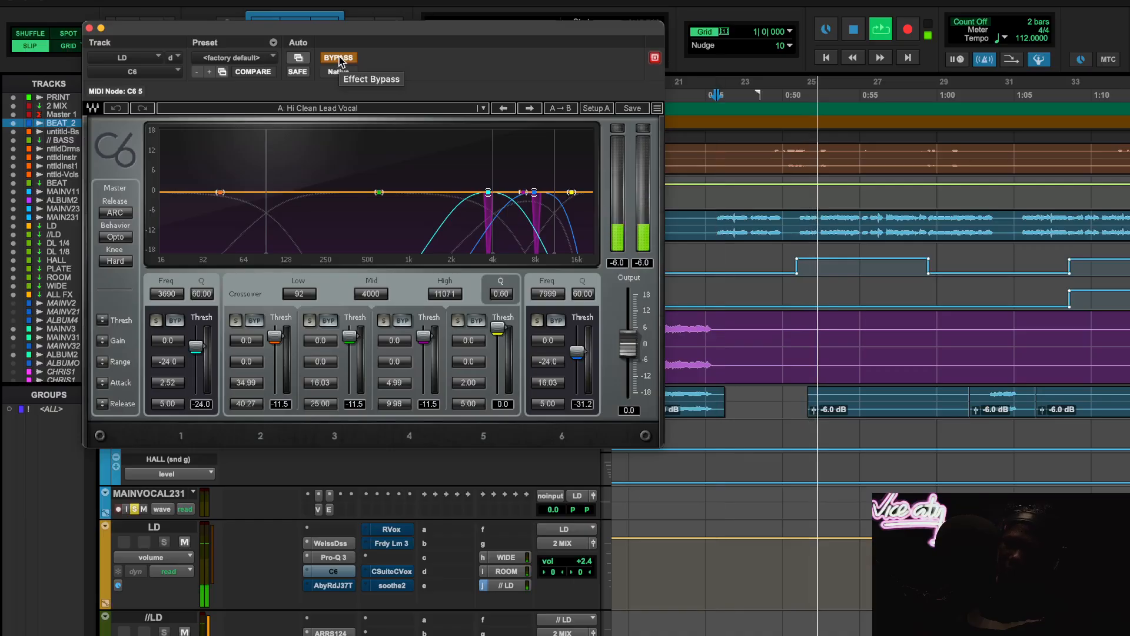
pyautogui.click(339, 58)
pyautogui.moveTo(312, 29); pyautogui.dragTo(450, 48)
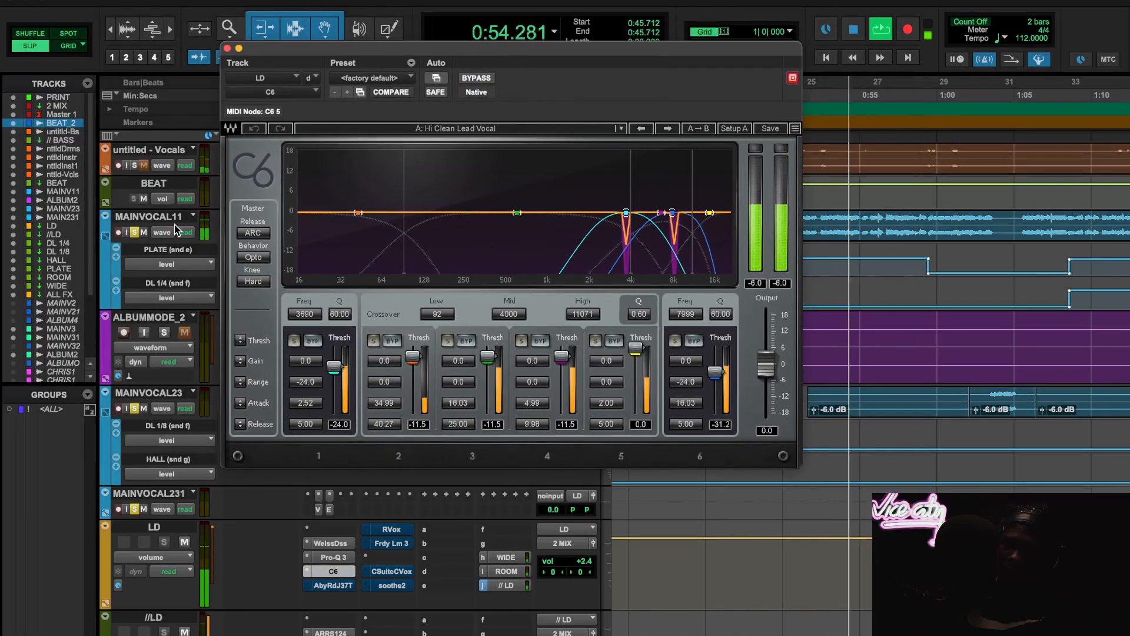
# - Solo the beat's drums, both instruments tracks and the untitled - Vocals track alongside the lead vocals during playback
pyautogui.scroll(4, 138, 196)
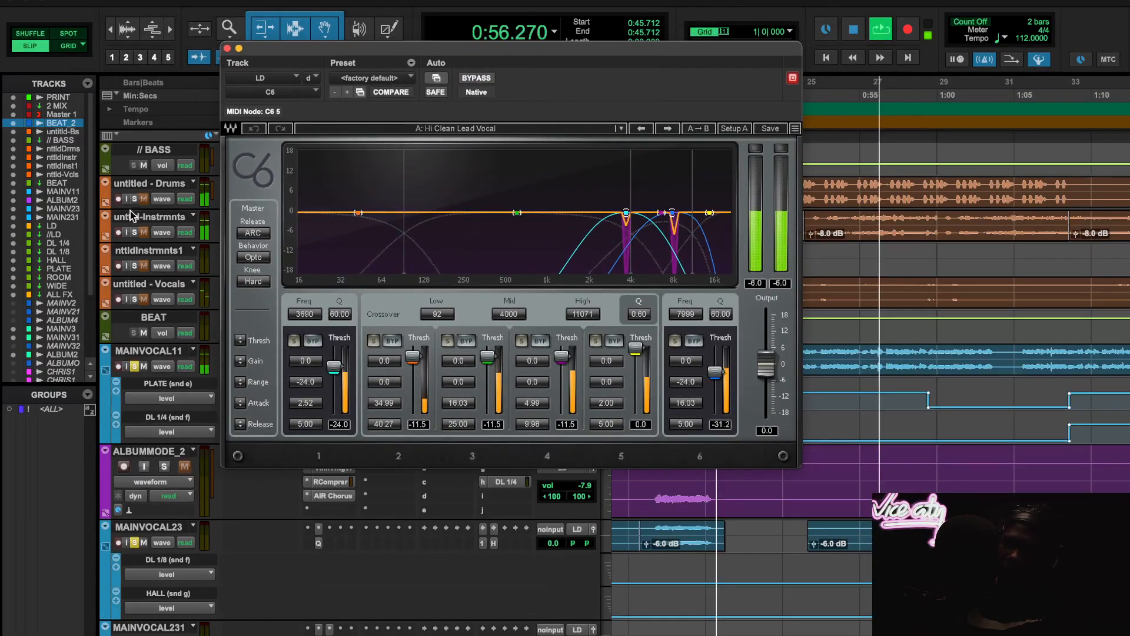
pyautogui.click(133, 198)
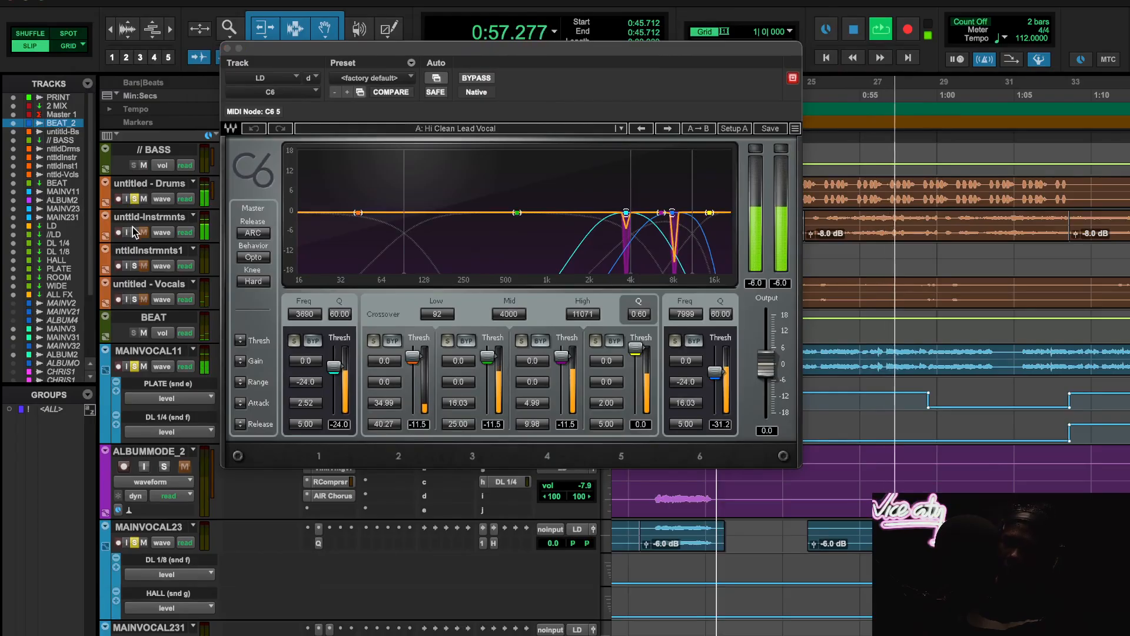
pyautogui.click(134, 265)
pyautogui.click(133, 299)
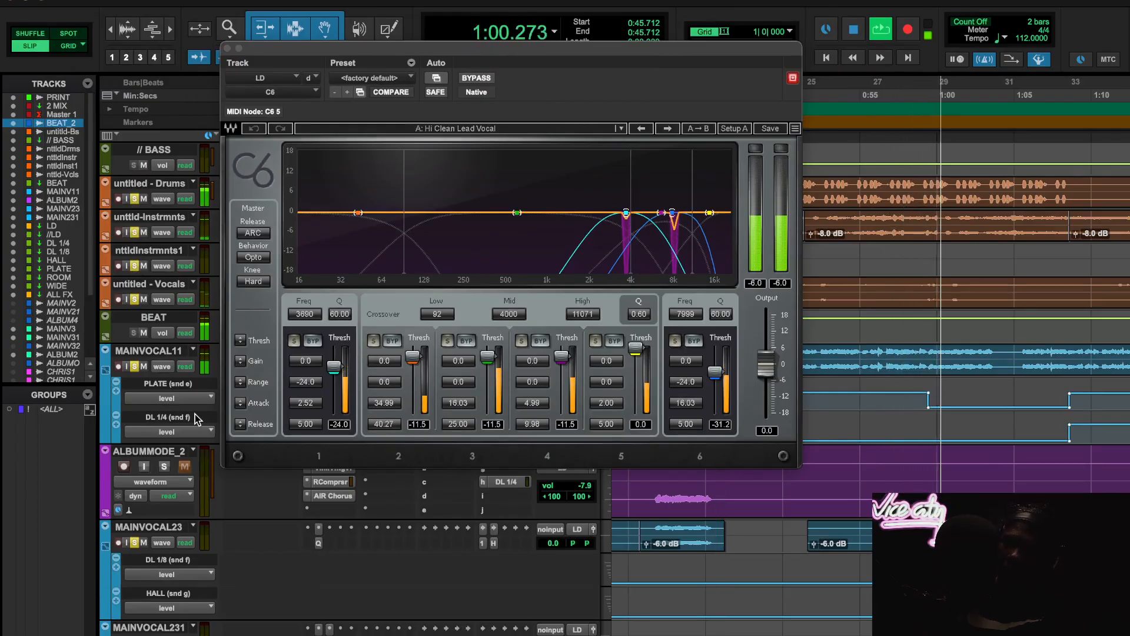
pyautogui.scroll(-4, 195, 415)
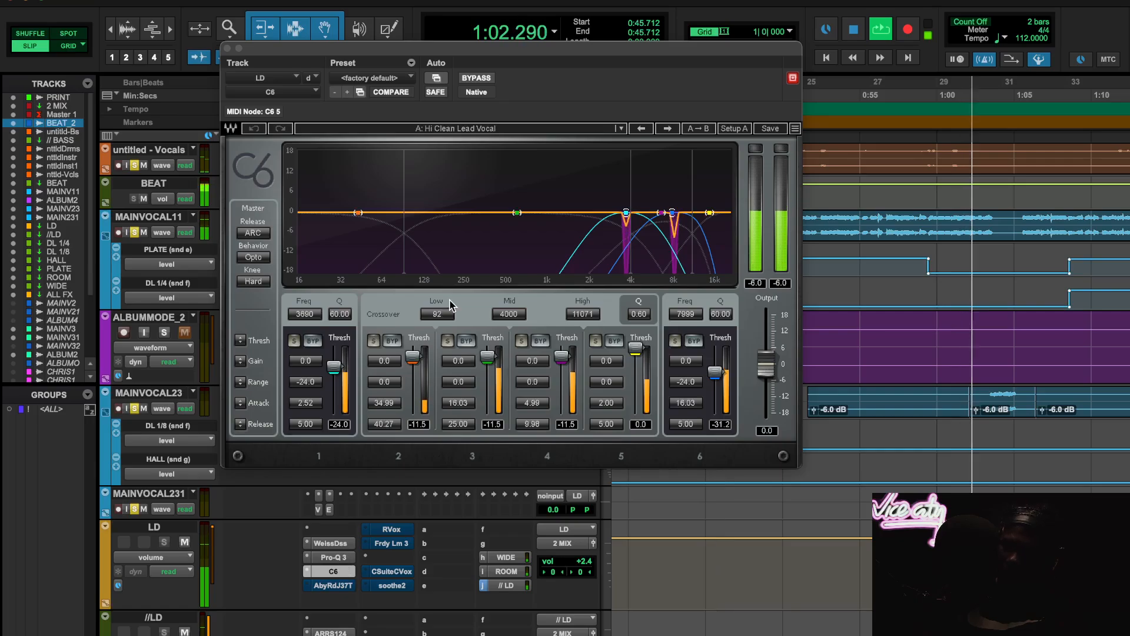
# - Compare the LD track's C6 bypassed and active against the soloed beat, then stop playback
pyautogui.click(488, 78)
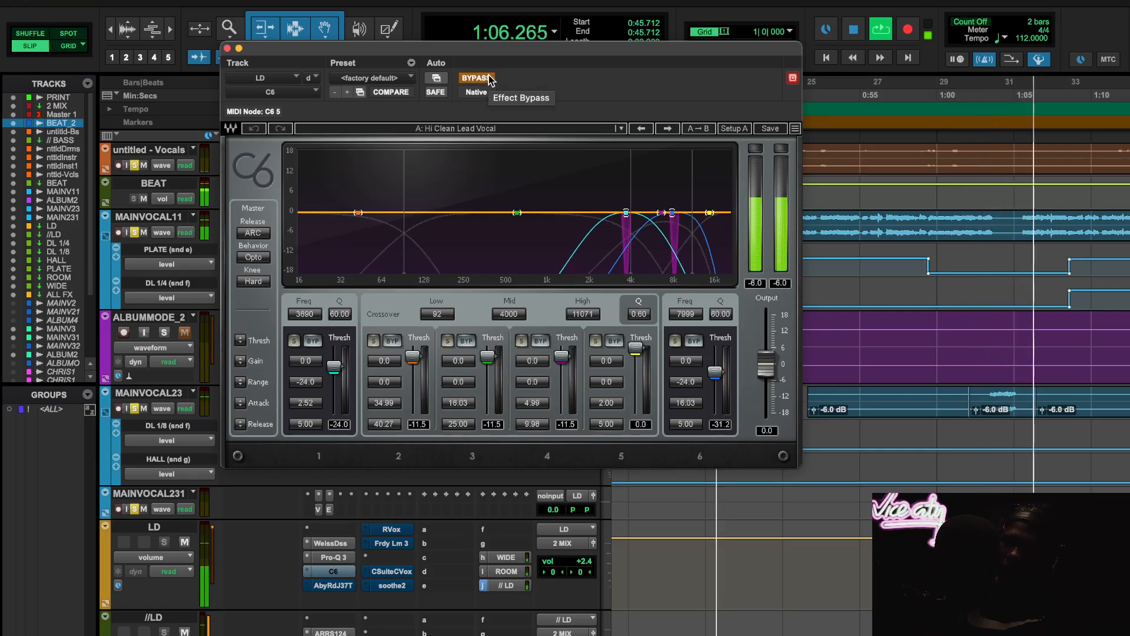
pyautogui.scroll(-1, 917, 401)
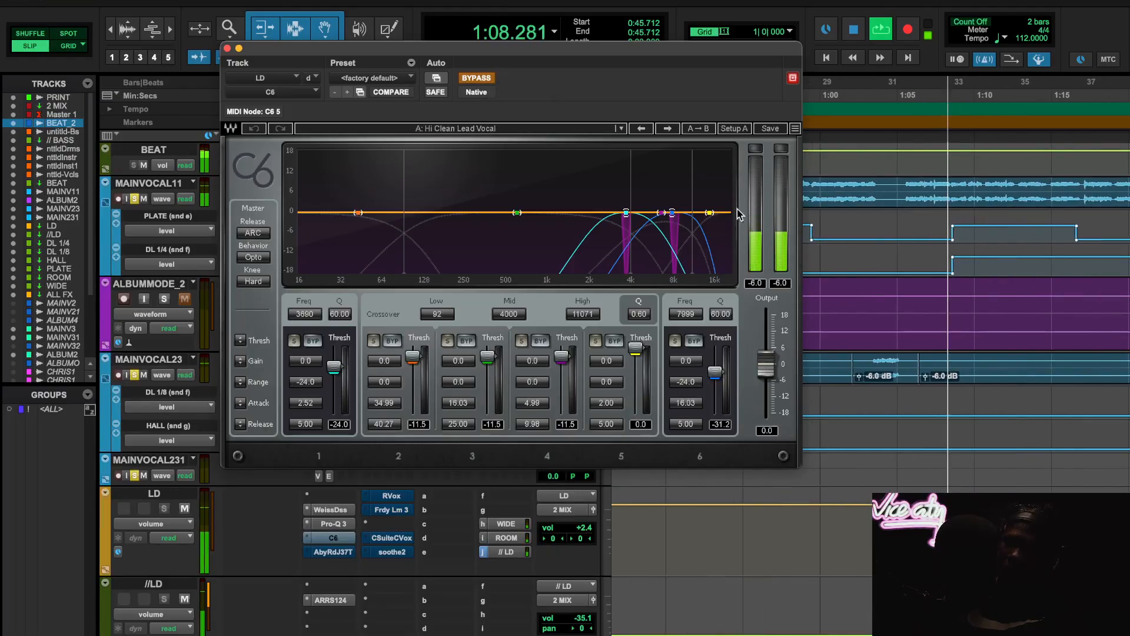
pyautogui.click(476, 77)
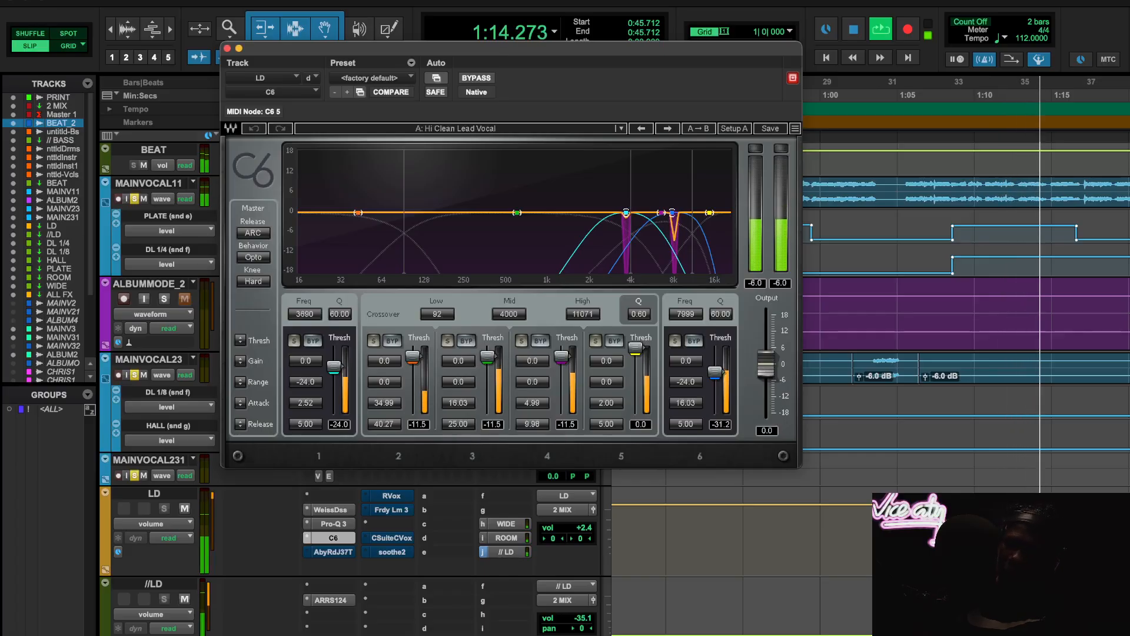
pyautogui.press('space')
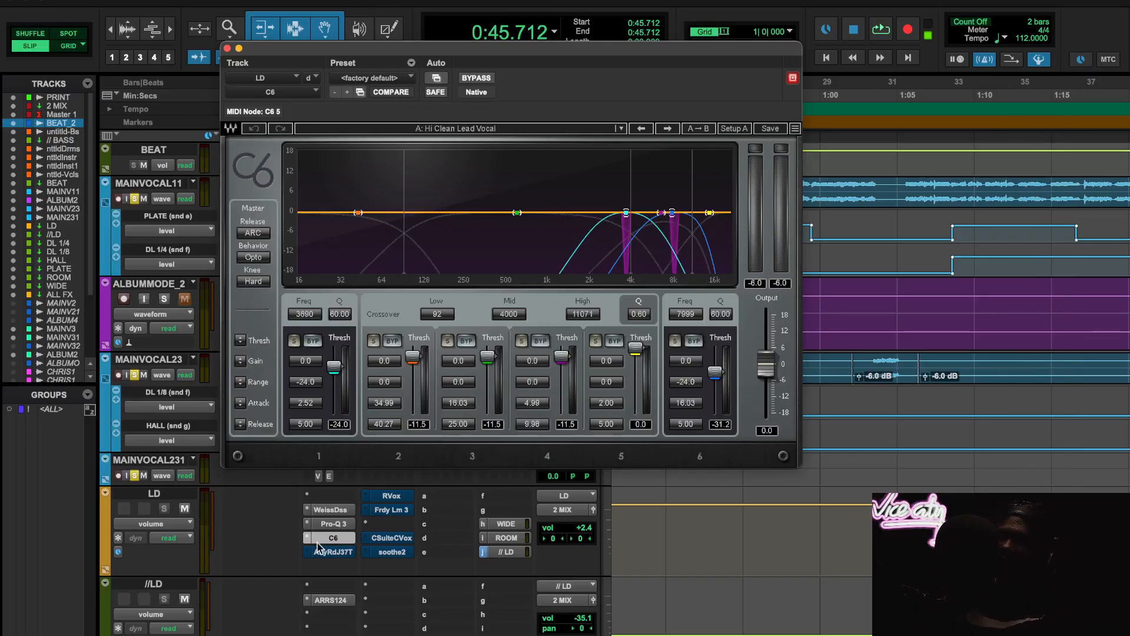
# - Recheck the LD track's Pro-Q 3 bands, close its window and return to the C6 settings
pyautogui.click(345, 537)
pyautogui.click(343, 538)
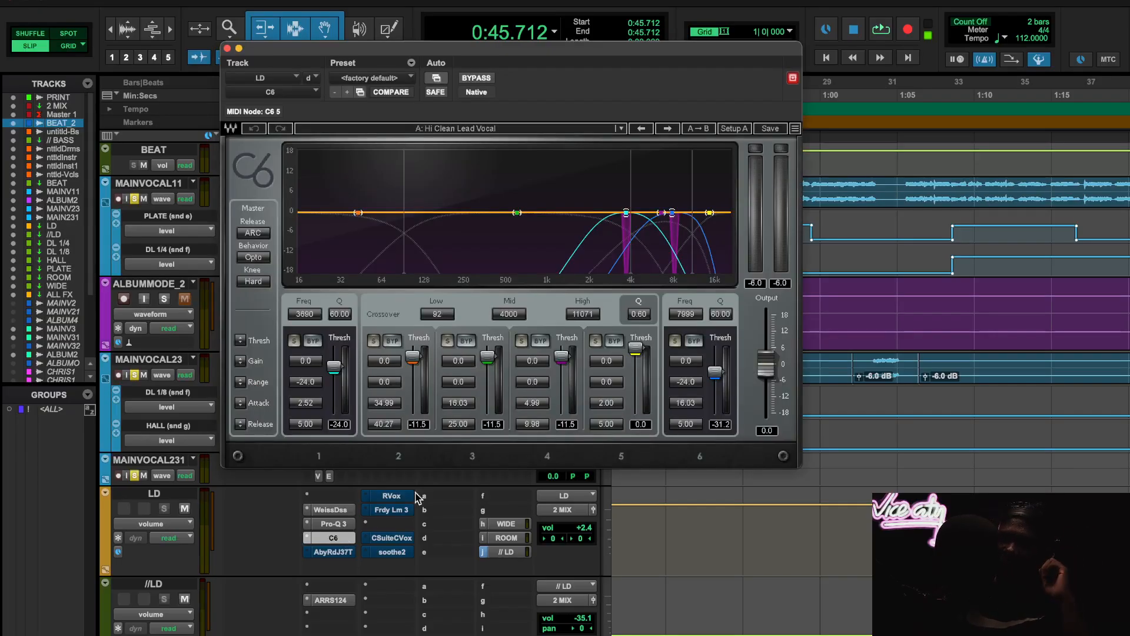
pyautogui.click(347, 524)
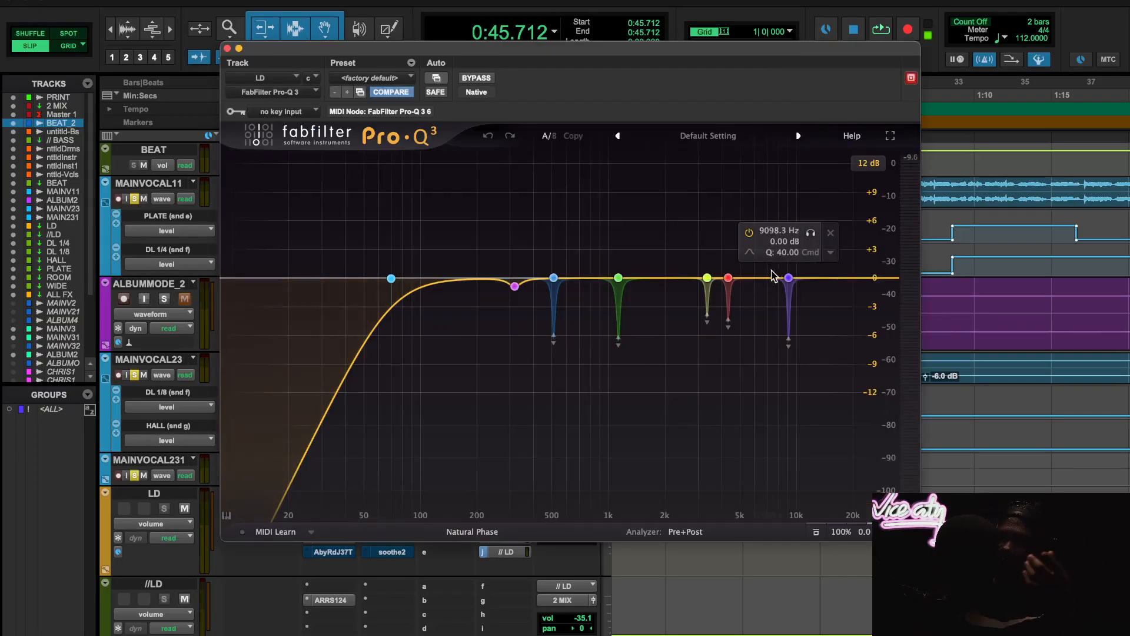
pyautogui.click(227, 49)
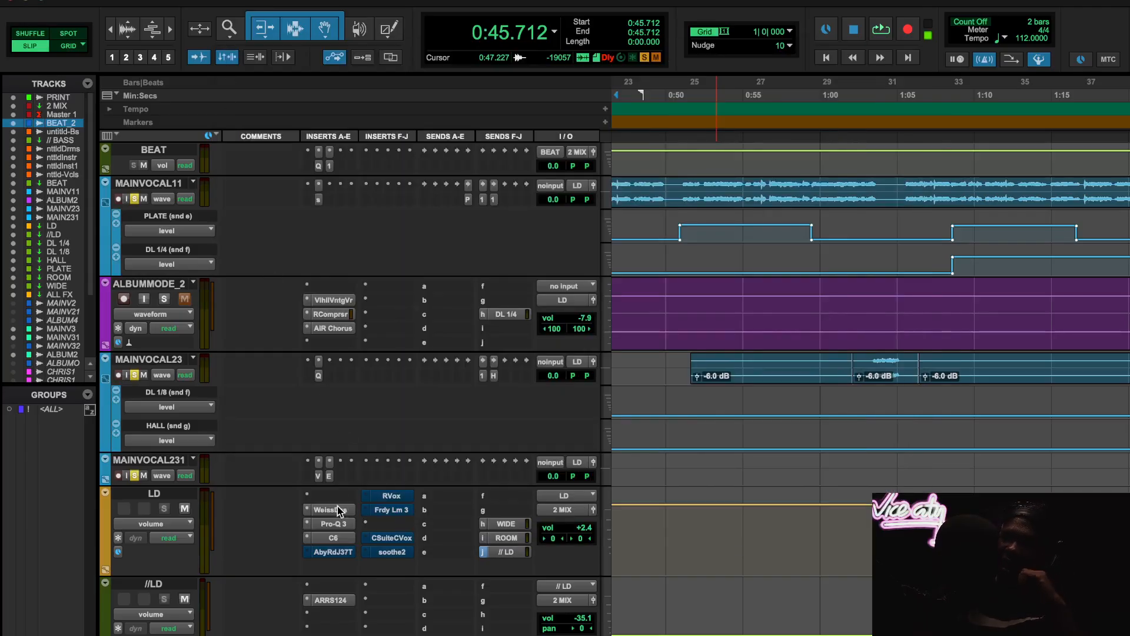
pyautogui.click(336, 538)
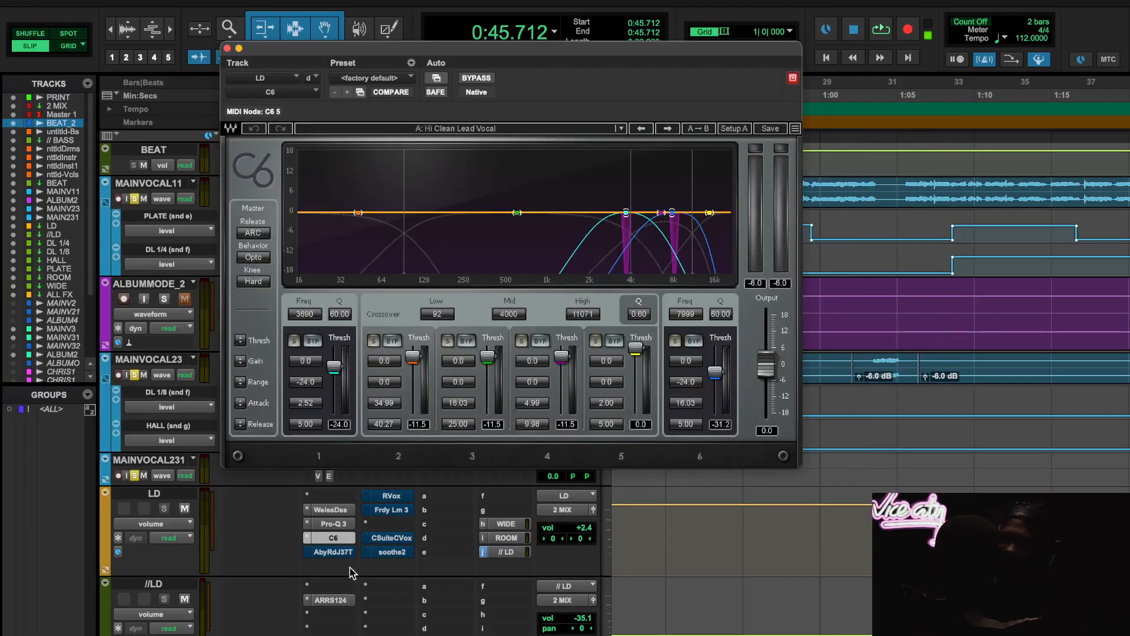
# - Open the LD track's Abbey Road J37 Tape, move its window clear of the waveforms and place the playback start at 1:45.870
pyautogui.click(333, 552)
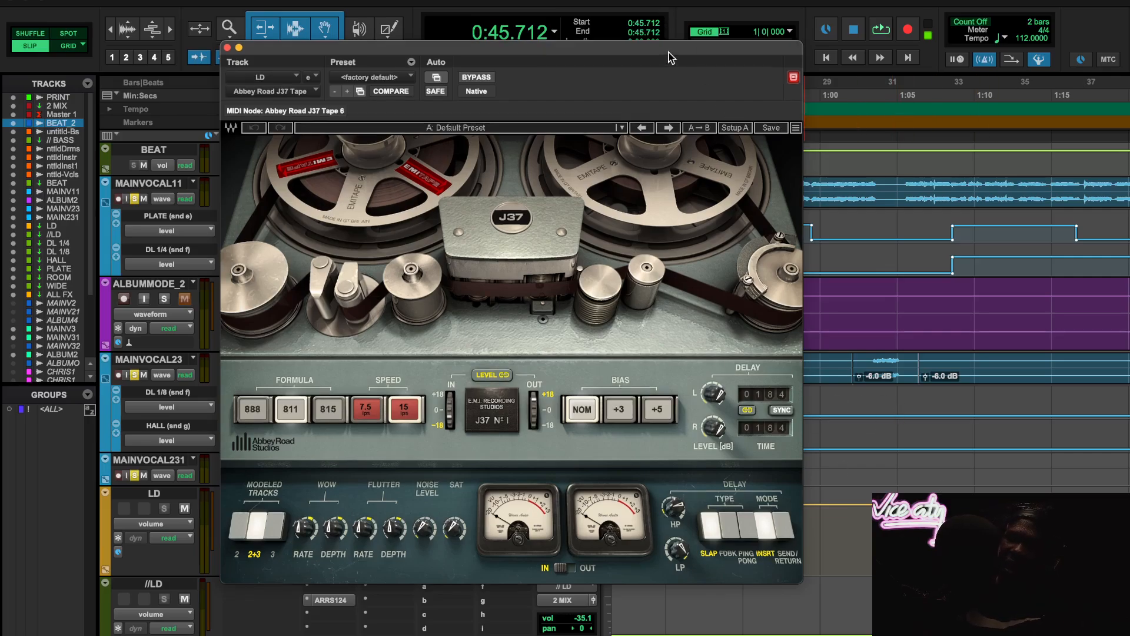
pyautogui.moveTo(669, 52); pyautogui.dragTo(502, 34)
pyautogui.hscroll(5, 945, 458)
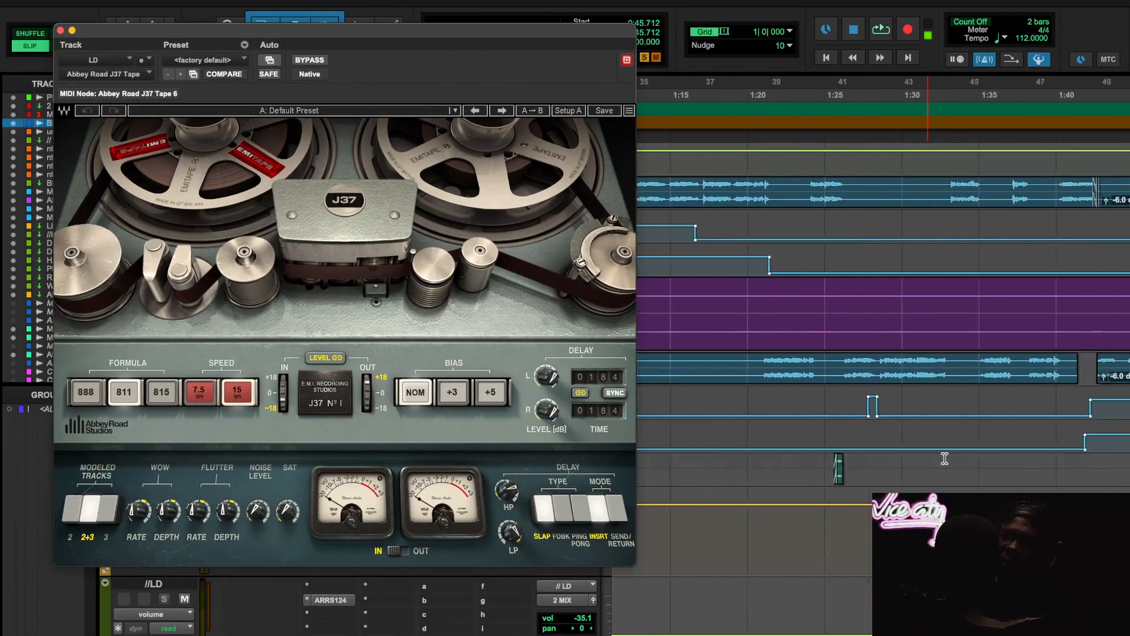
pyautogui.scroll(1, 945, 458)
pyautogui.scroll(-2, 944, 459)
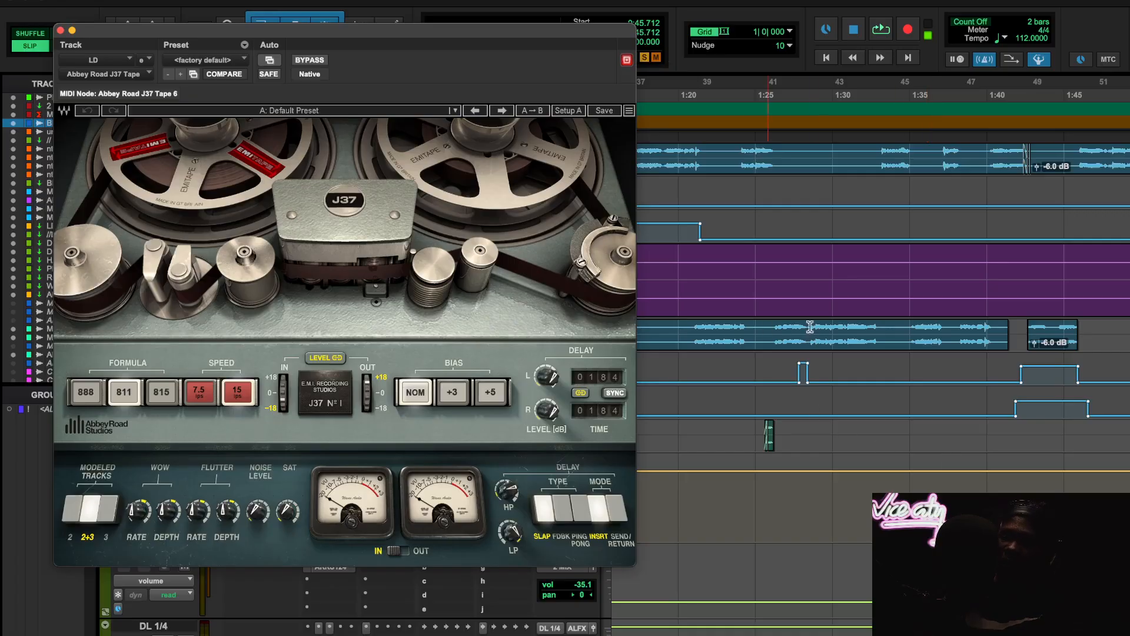
pyautogui.hscroll(5, 1044, 318)
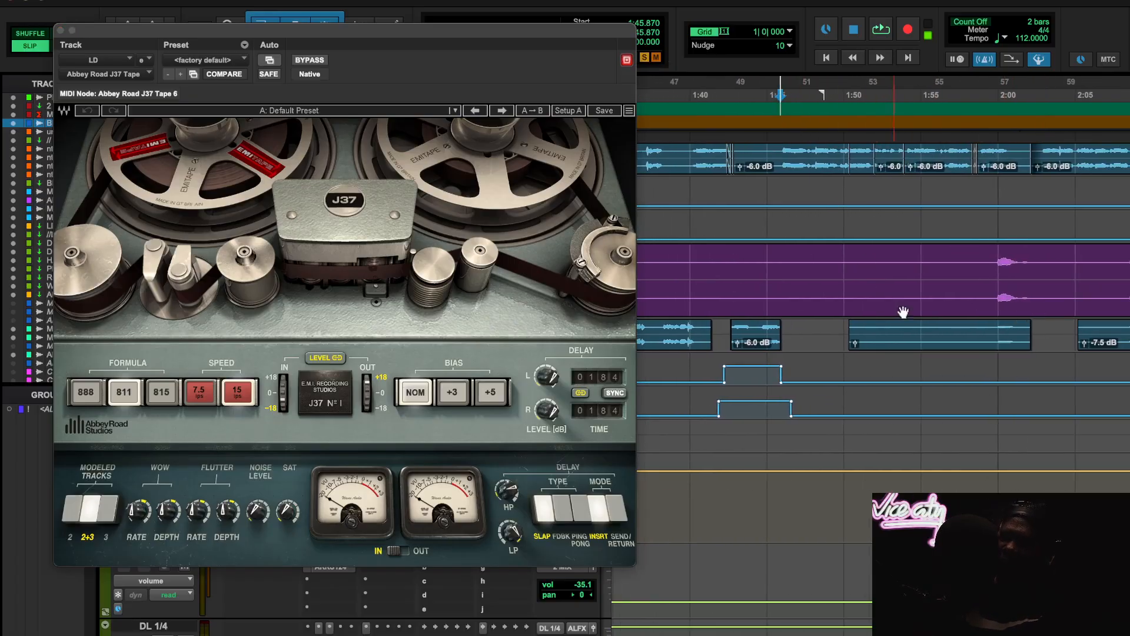
# - Play from 1:45.870, compare the J37 Tape bypassed and active against the soloed beat, then close its window and stop playback
pyautogui.press('space')
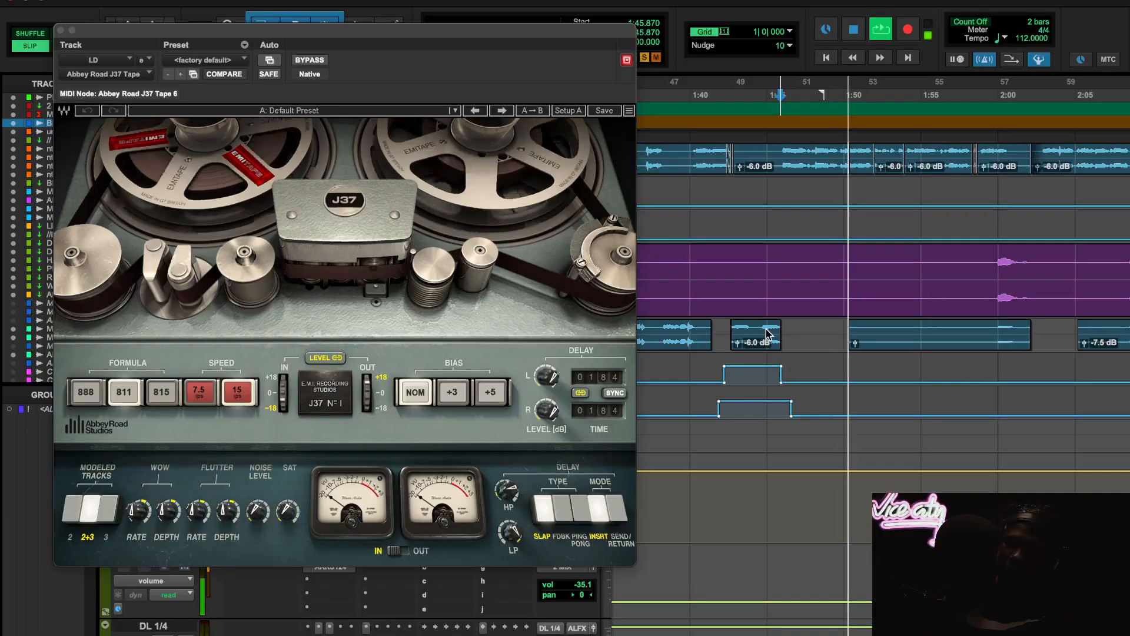
pyautogui.scroll(2, 769, 334)
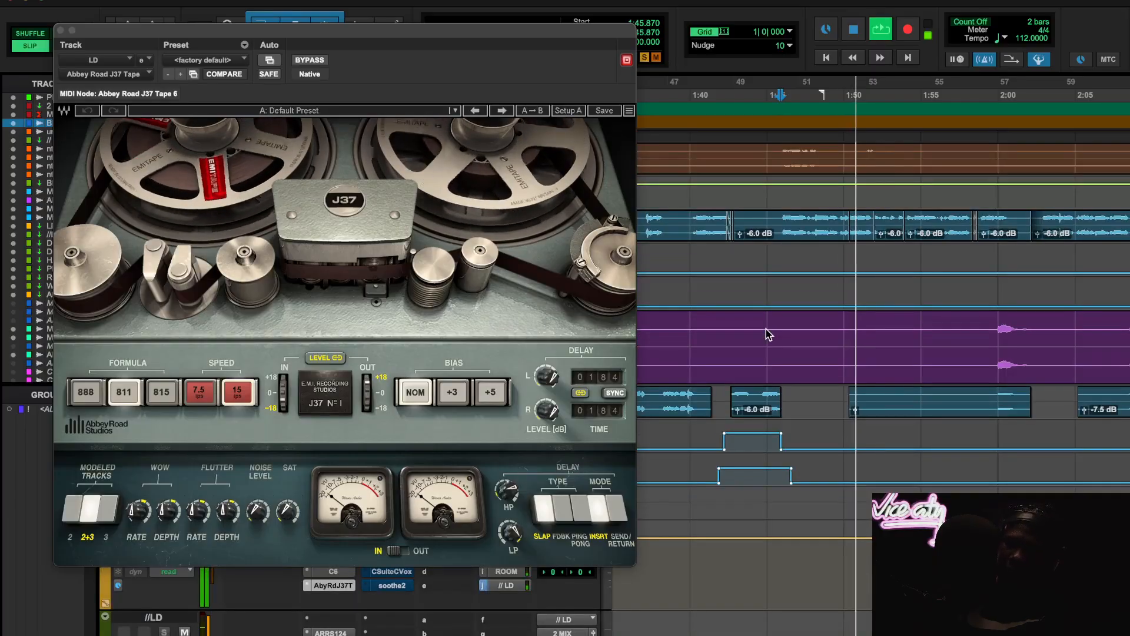
pyautogui.click(312, 60)
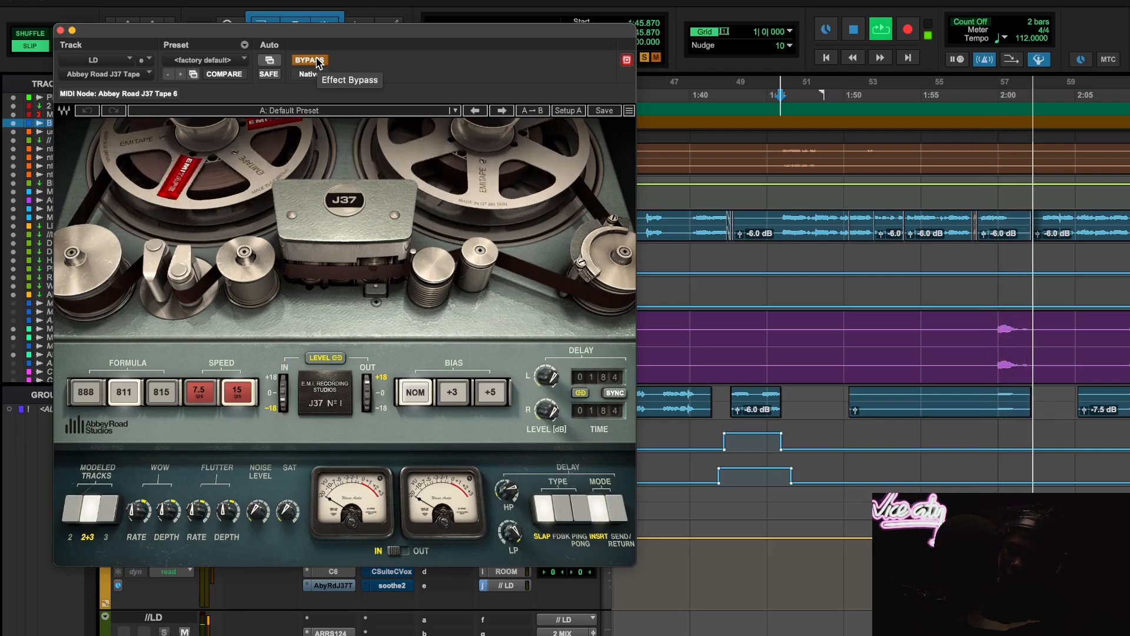
pyautogui.click(310, 60)
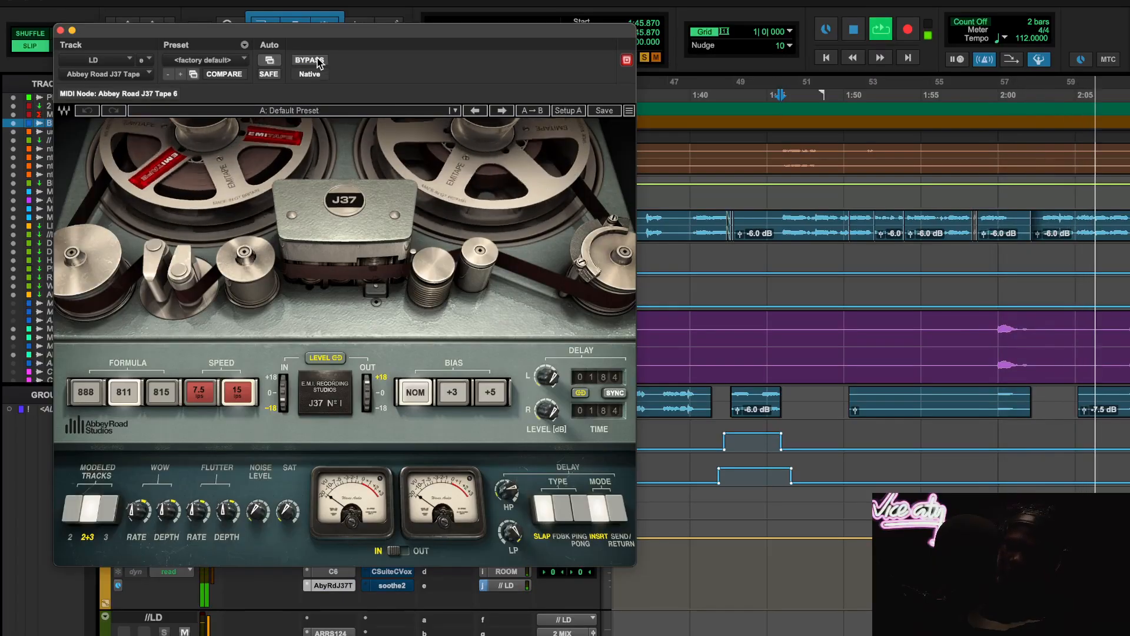
pyautogui.click(61, 30)
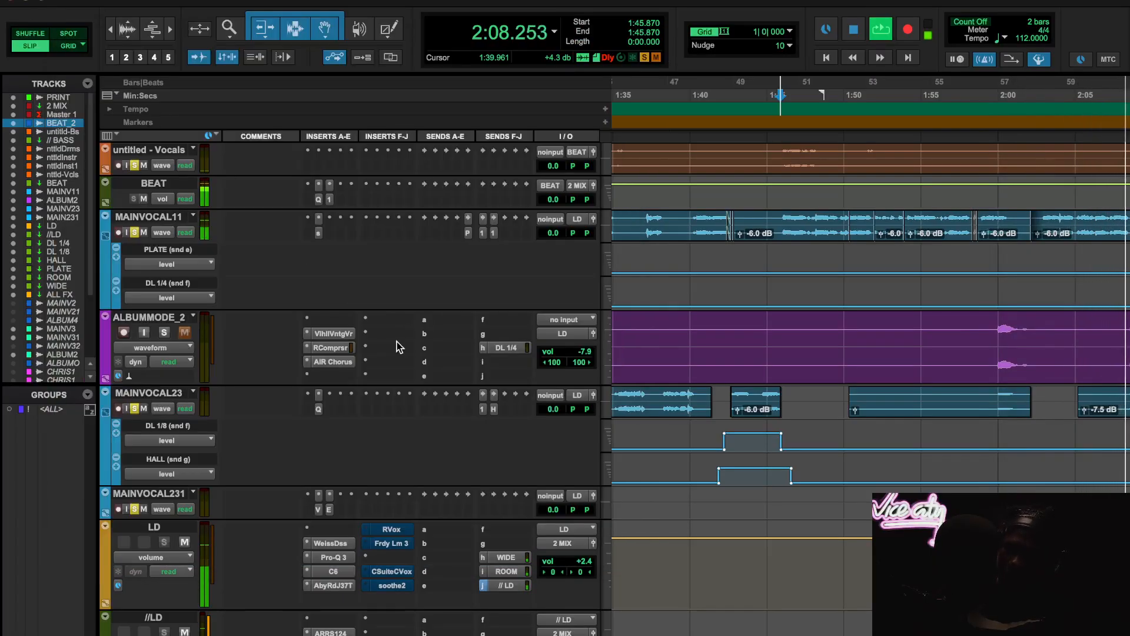
pyautogui.scroll(2, 427, 403)
pyautogui.scroll(4, 427, 403)
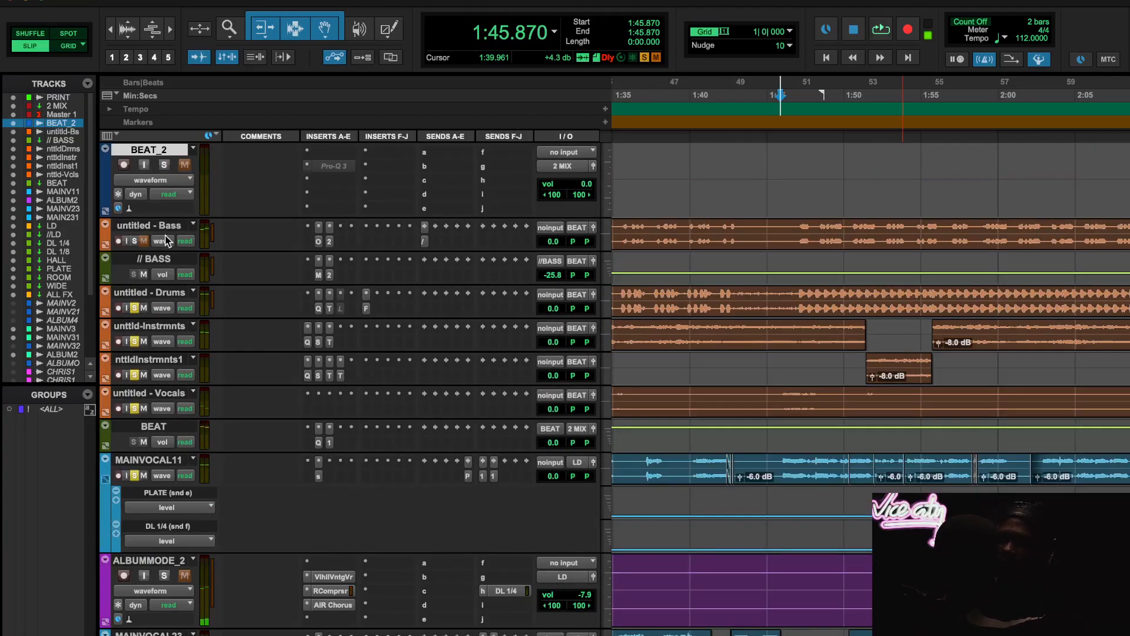
# - Activate and open RVox on the LD track and set the track's volume to 0.0
pyautogui.scroll(-7, 386, 475)
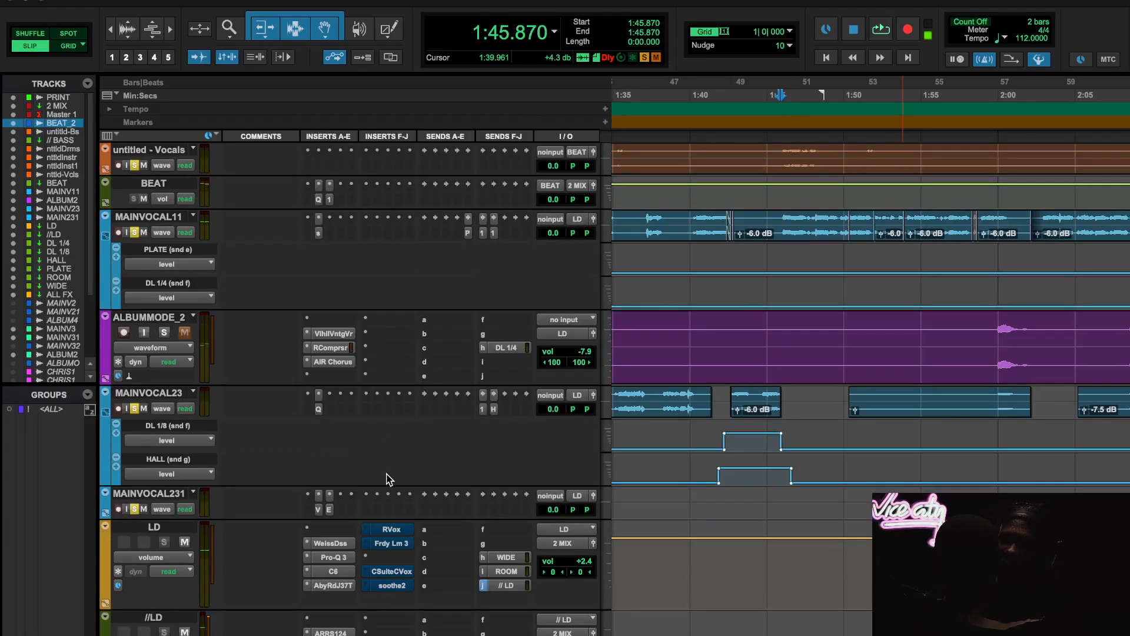
pyautogui.click(388, 530)
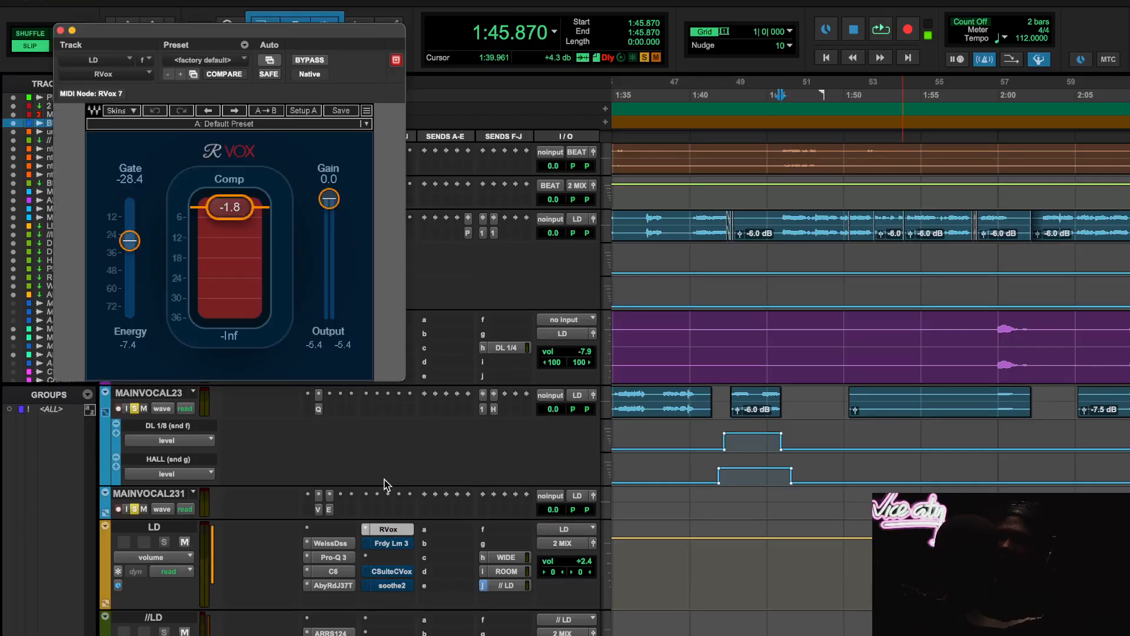
pyautogui.press('r')
pyautogui.press('r')
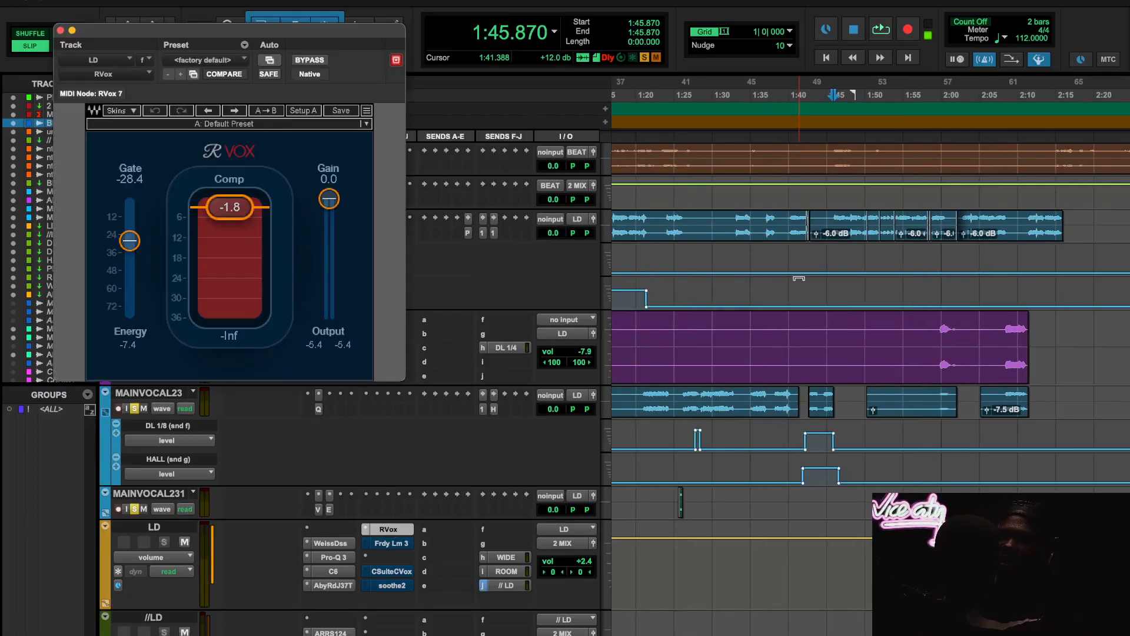
pyautogui.hscroll(-3, 825, 346)
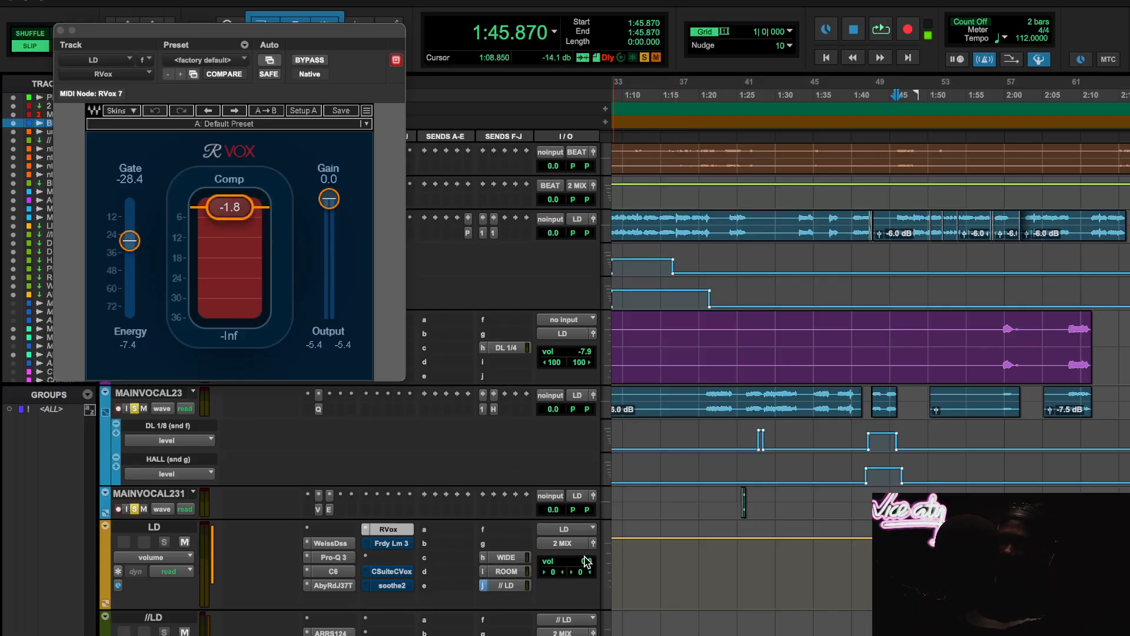
pyautogui.hscroll(-10, 842, 353)
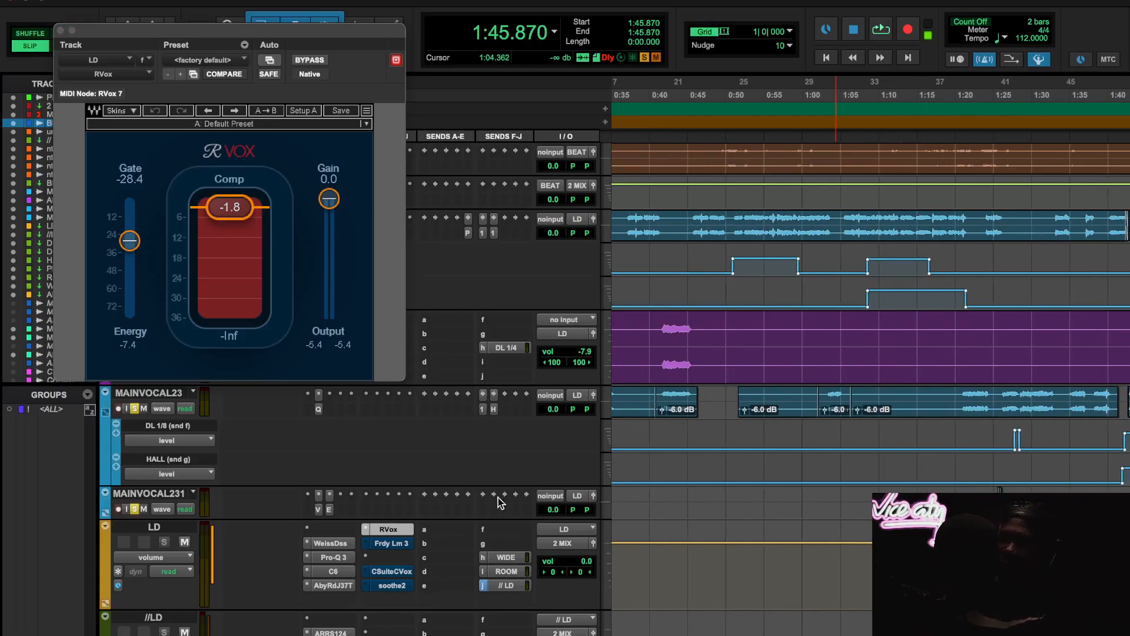
# - Move the playback start to 0:19.482, where the MAINVOCAL11 vocal begins
pyautogui.hscroll(-4, 739, 291)
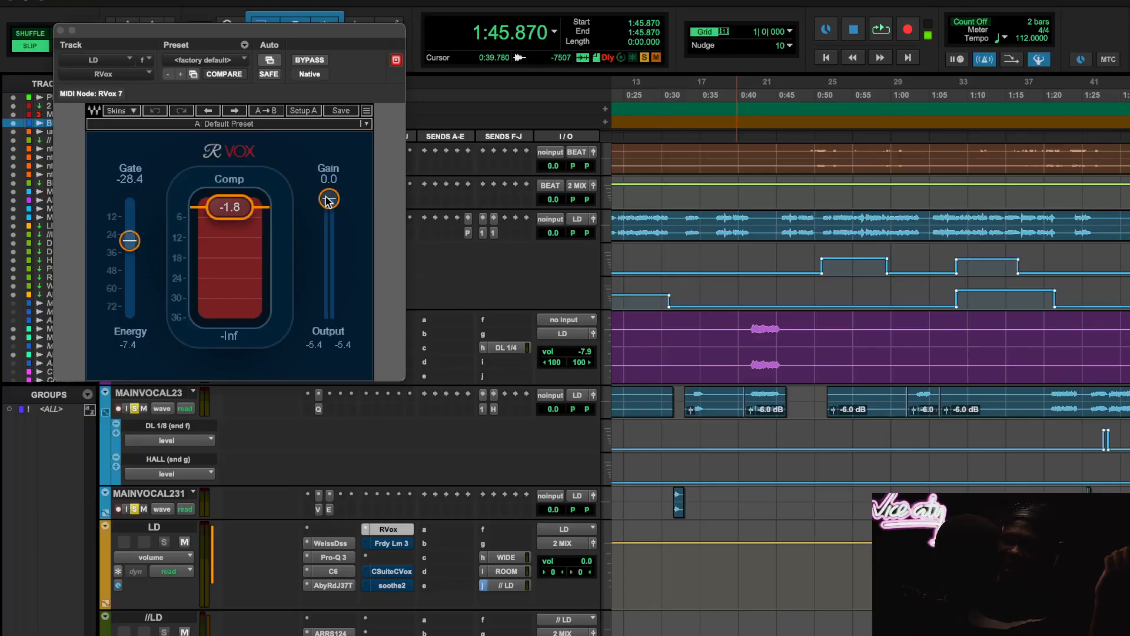
pyautogui.hscroll(-5, 845, 367)
pyautogui.scroll(1, 844, 366)
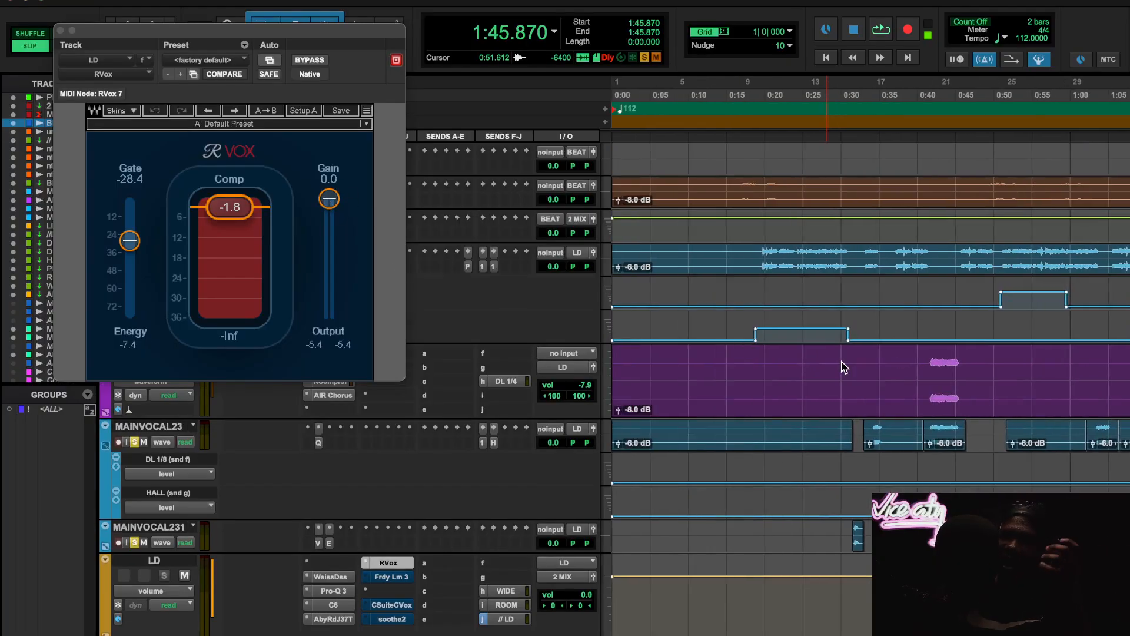
pyautogui.click(767, 89)
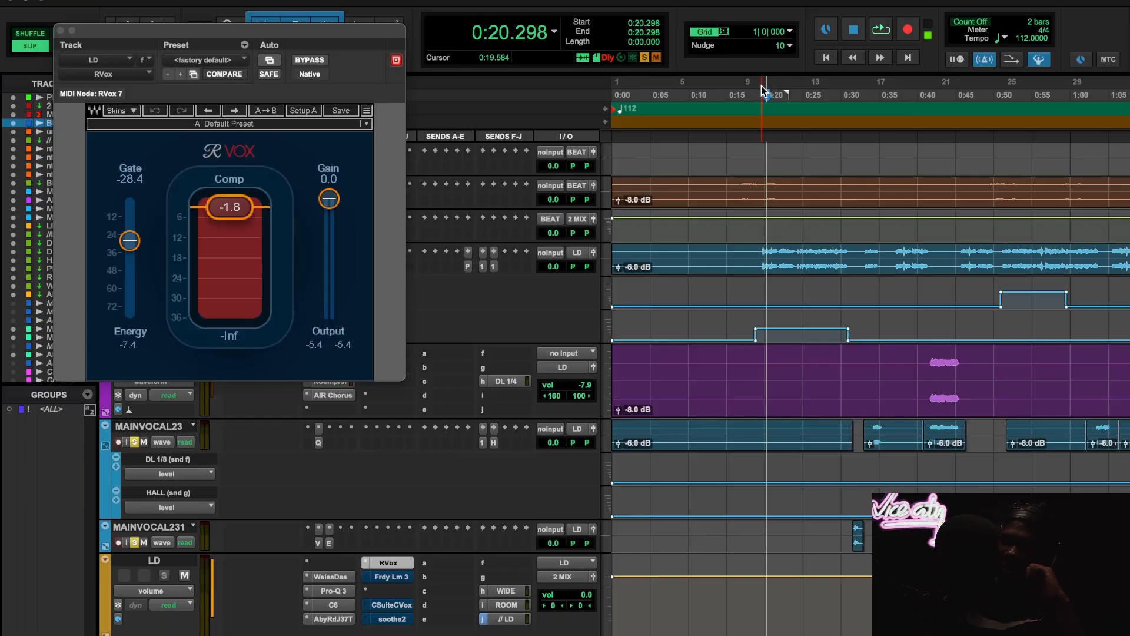
pyautogui.click(762, 89)
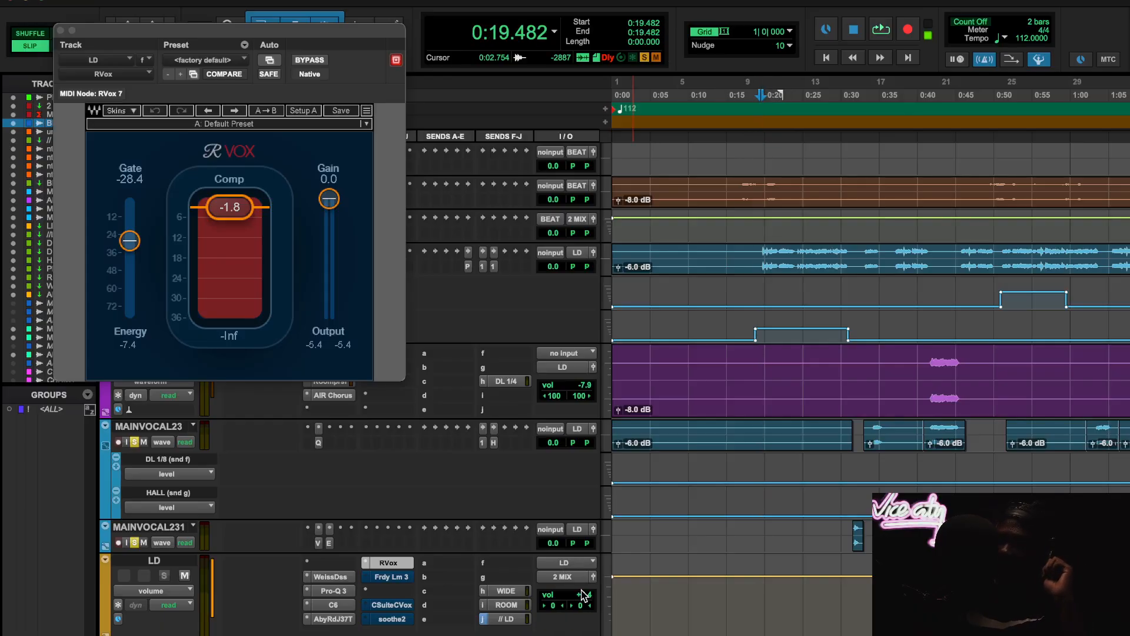
# - Try raising the LD track's volume to +3.6, then return it to 0.0
pyautogui.scroll(-3, 739, 618)
pyautogui.click(583, 463)
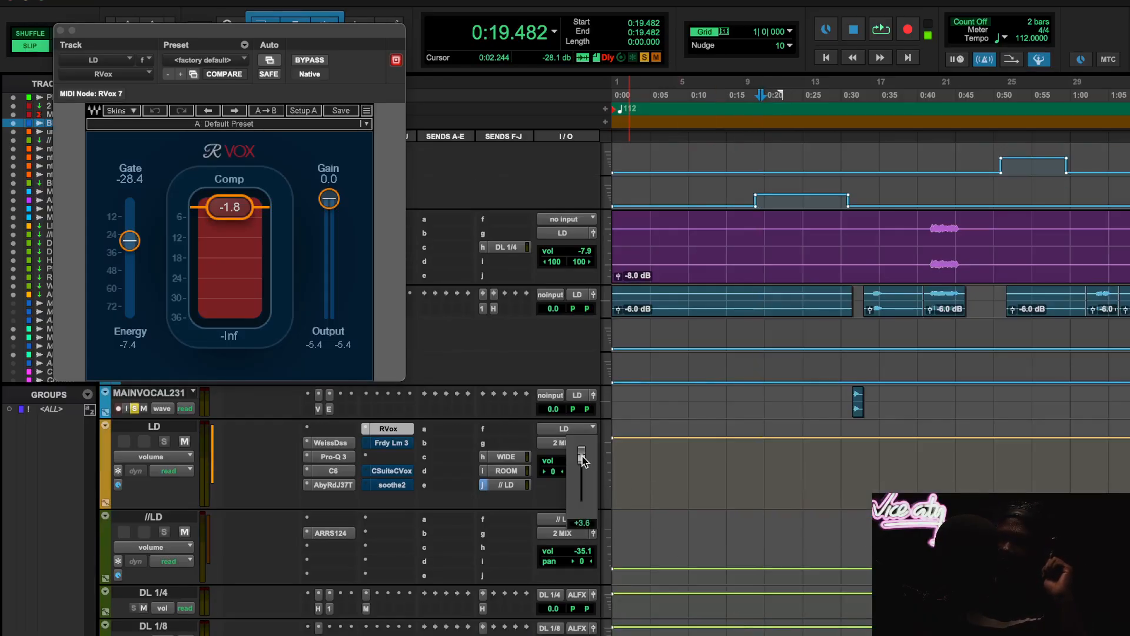
pyautogui.moveTo(581, 459); pyautogui.dragTo(581, 460)
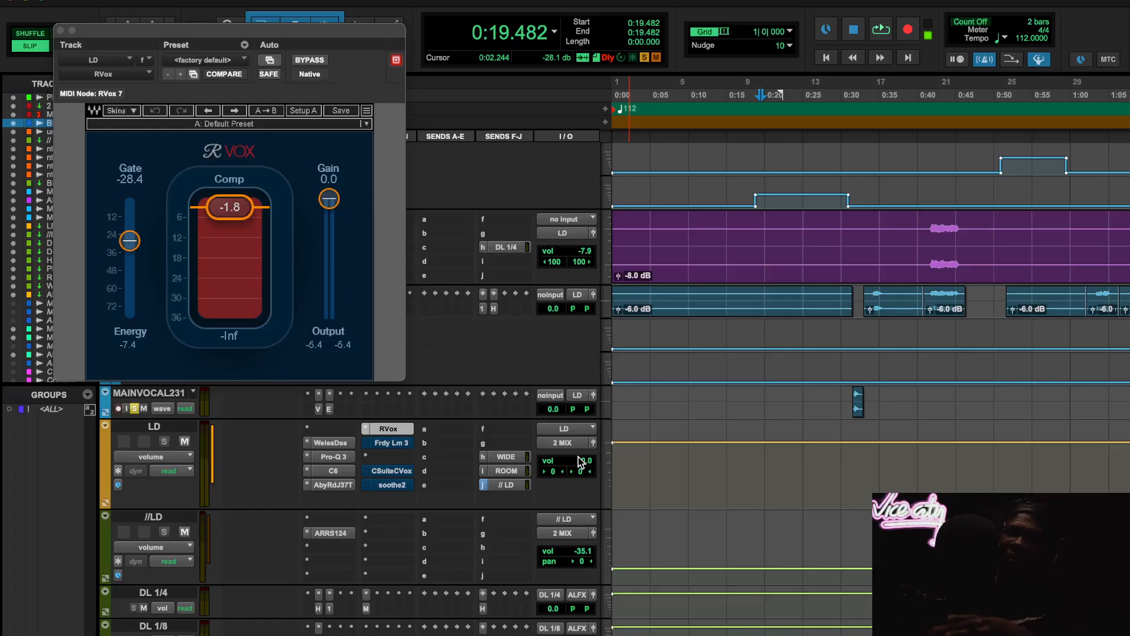
# - Play from 0:19.482, compare RVox bypassed and active on the LD track, then stop playback
pyautogui.scroll(3, 993, 476)
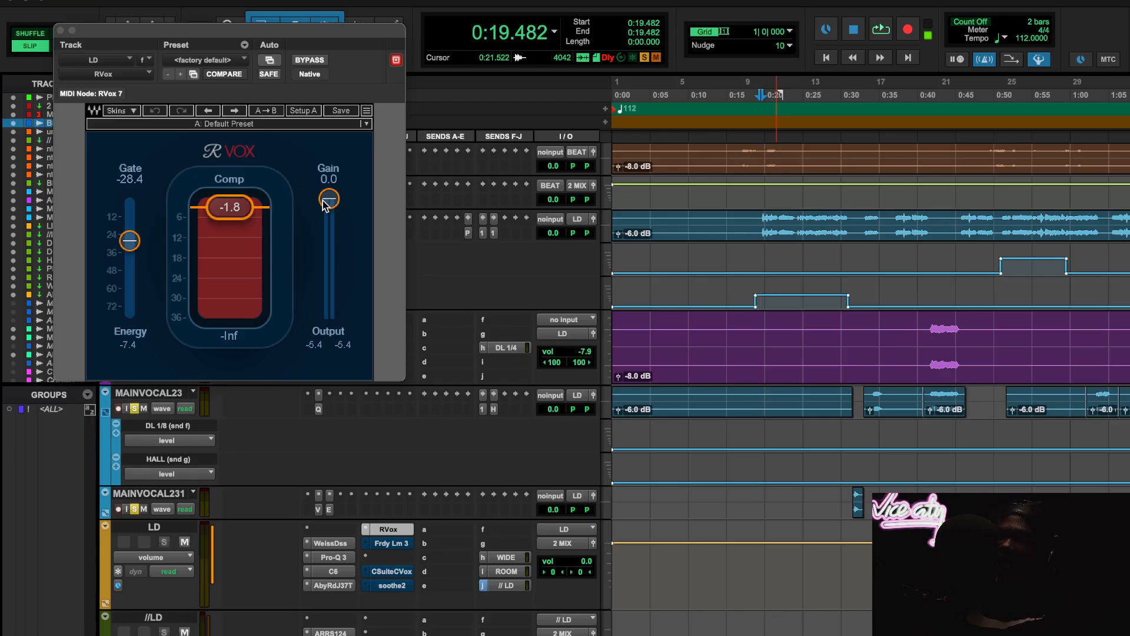
pyautogui.press('space')
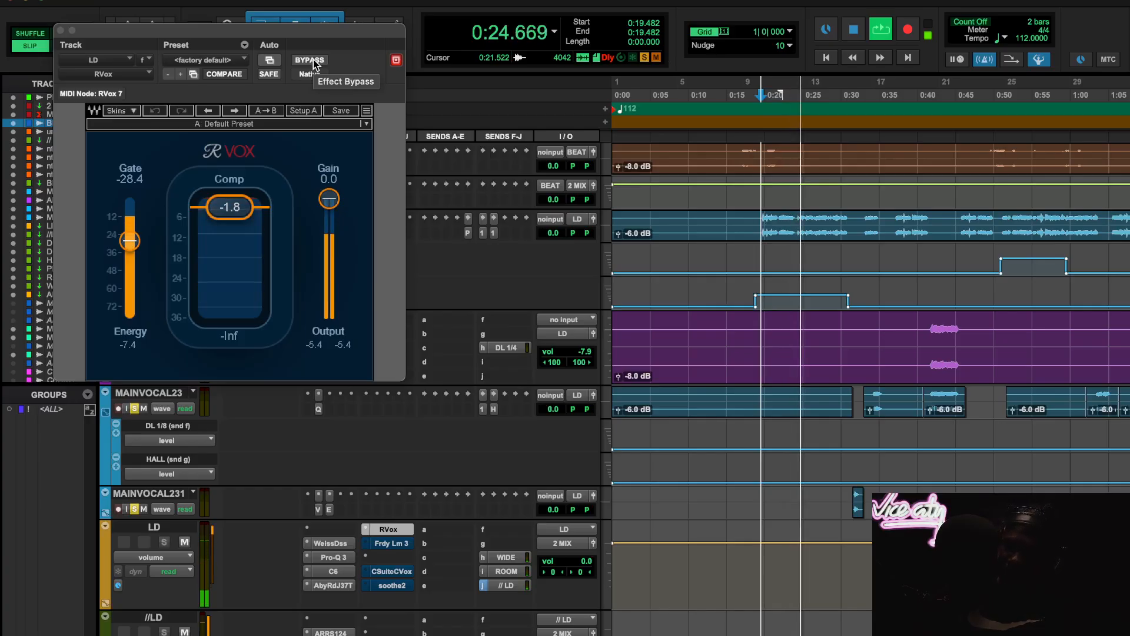
pyautogui.click(309, 60)
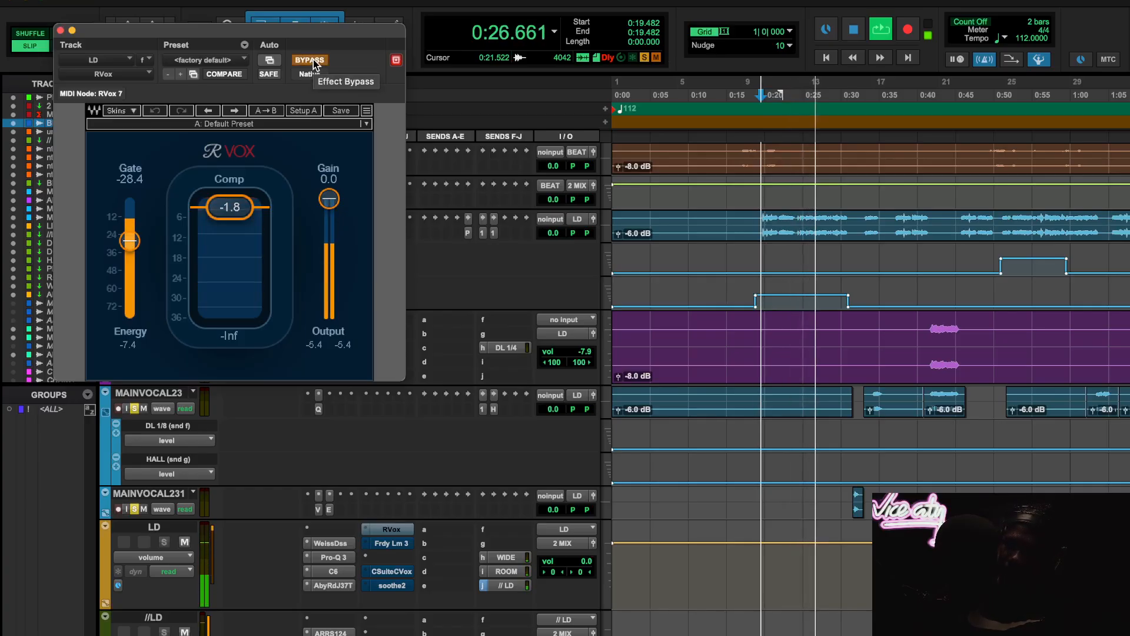
pyautogui.click(313, 58)
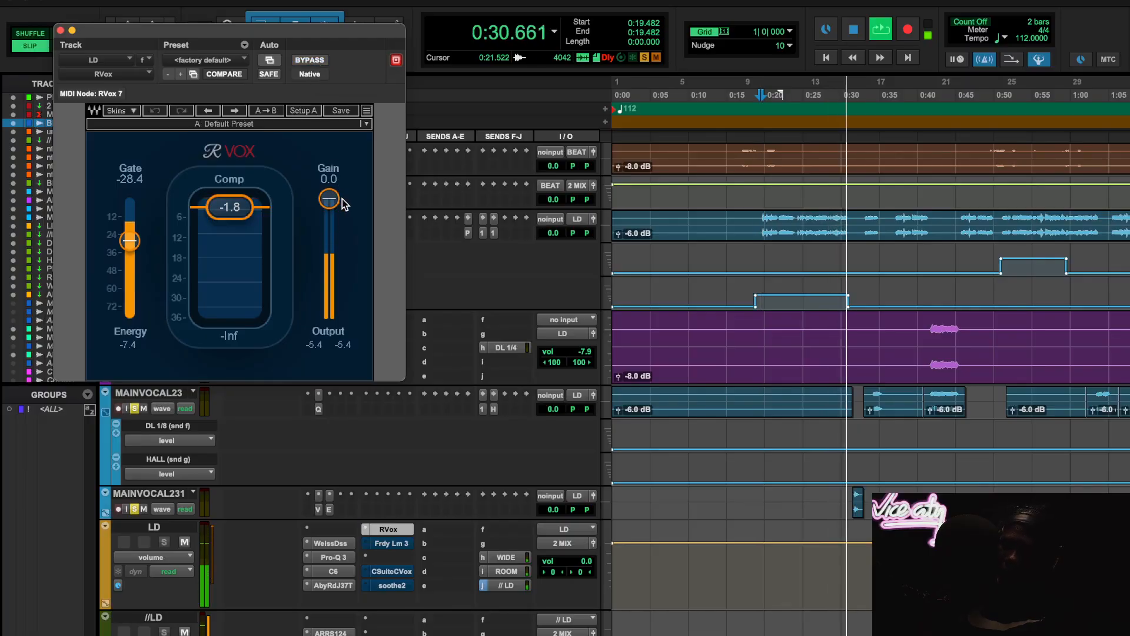
pyautogui.press('space')
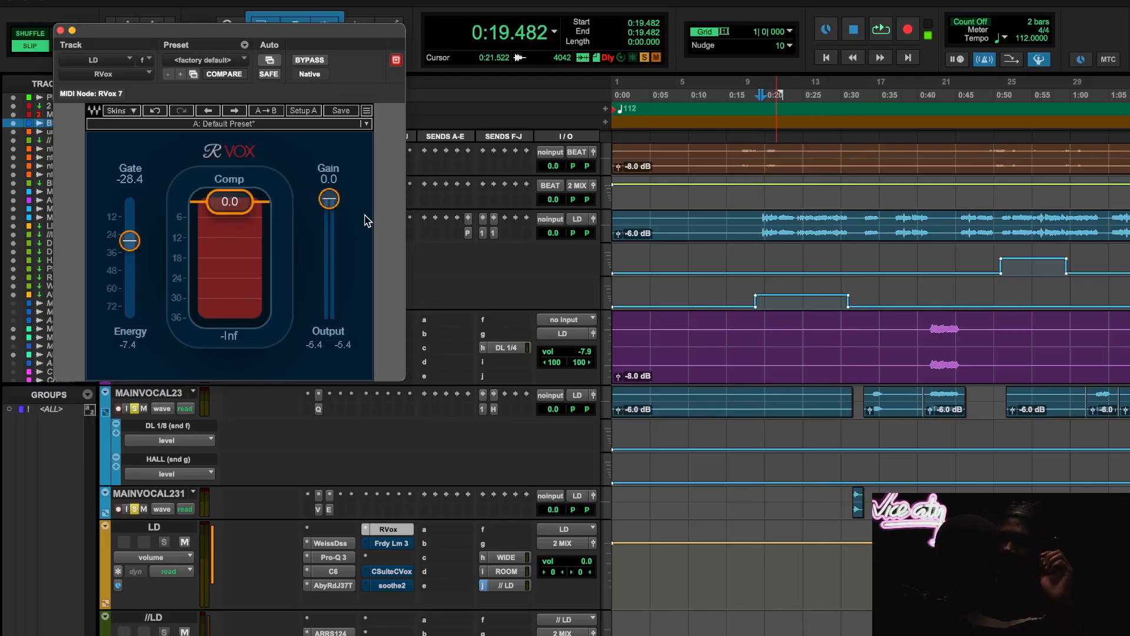
# - Try RVox with Comp and Gain both at -1.8, compare it bypassed and active during playback, then return Gain to 0.0
pyautogui.moveTo(366, 205); pyautogui.dragTo(219, 198)
pyautogui.moveTo(227, 202); pyautogui.dragTo(228, 206)
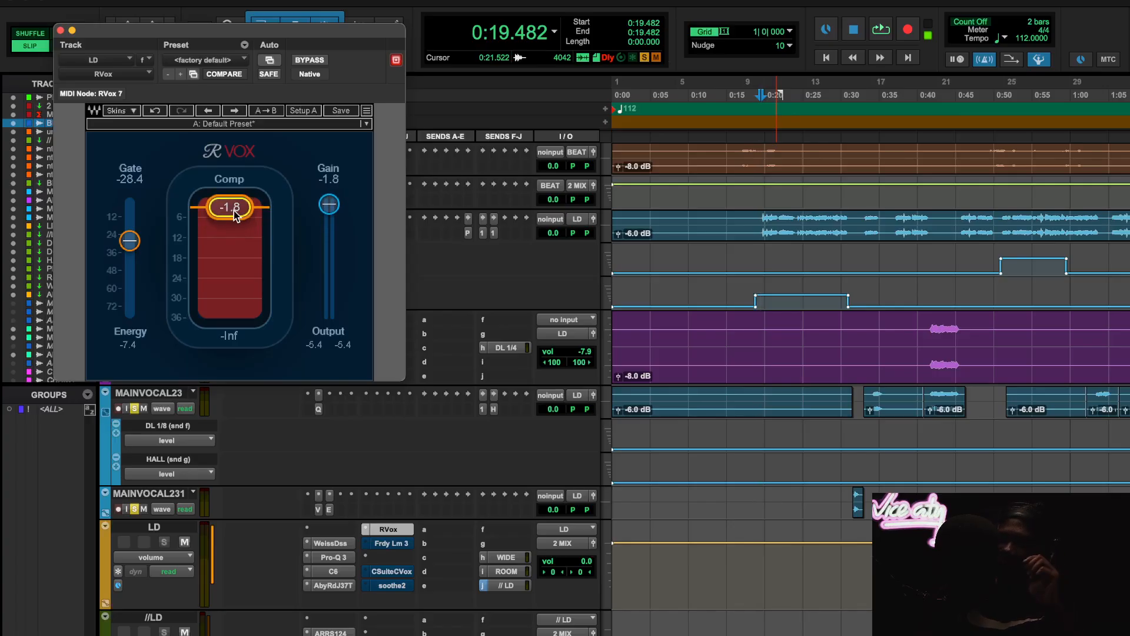
pyautogui.press('space')
pyautogui.click(310, 59)
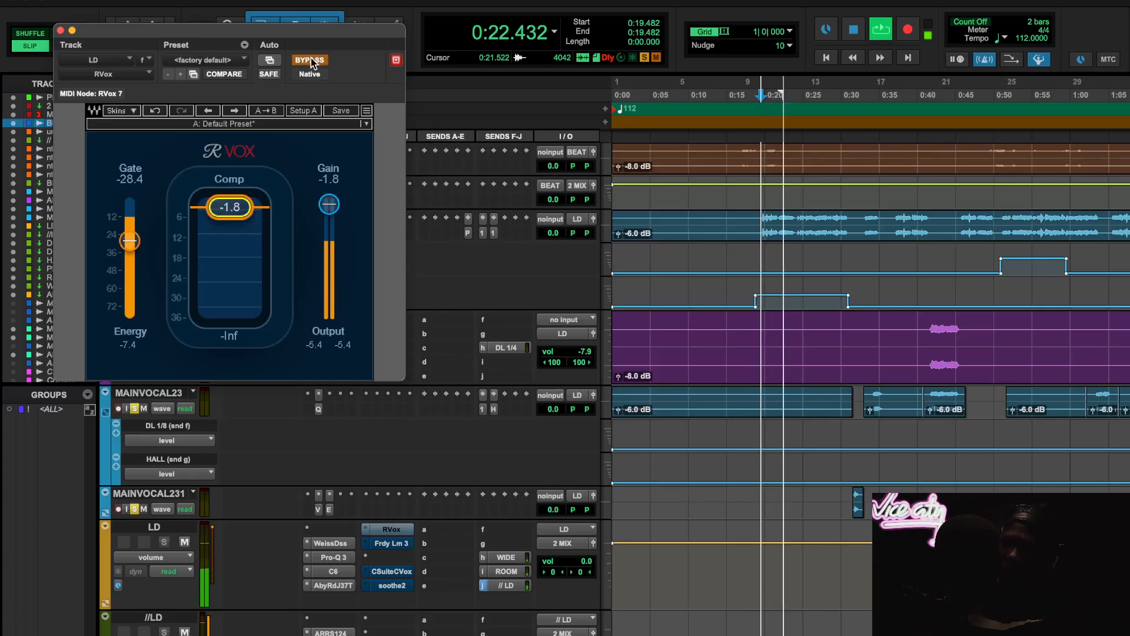
pyautogui.click(311, 59)
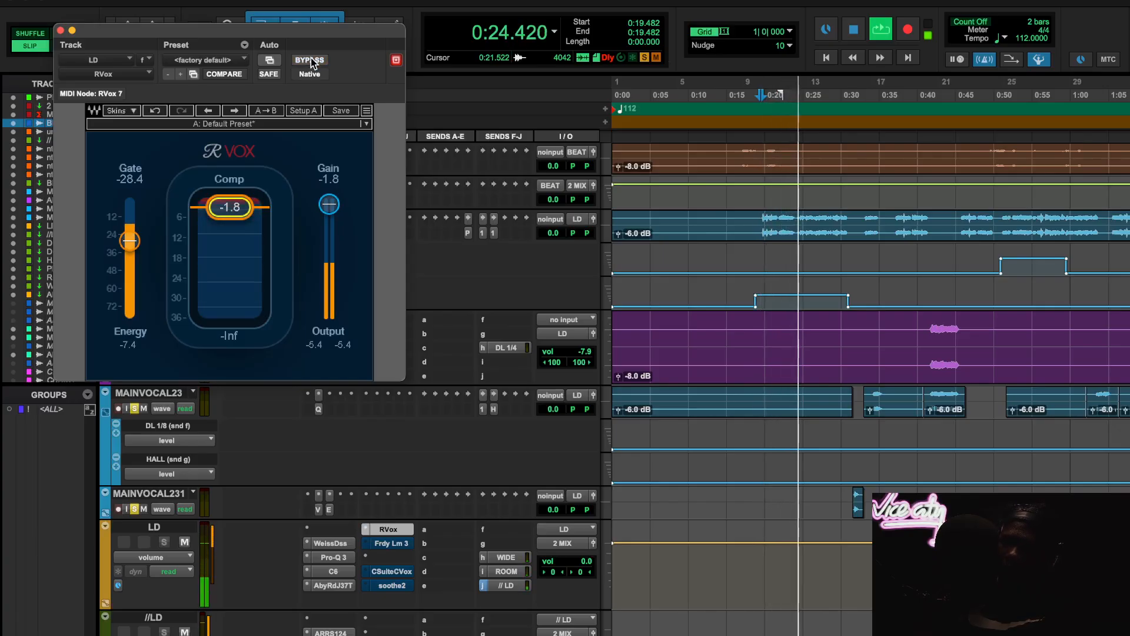
pyautogui.click(311, 59)
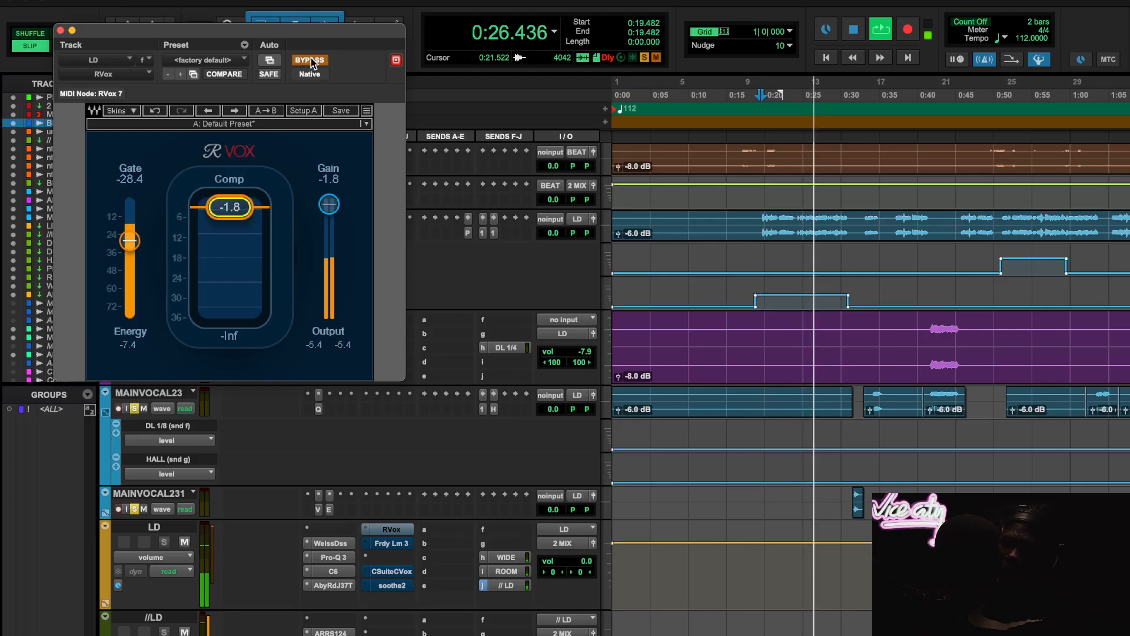
pyautogui.click(311, 59)
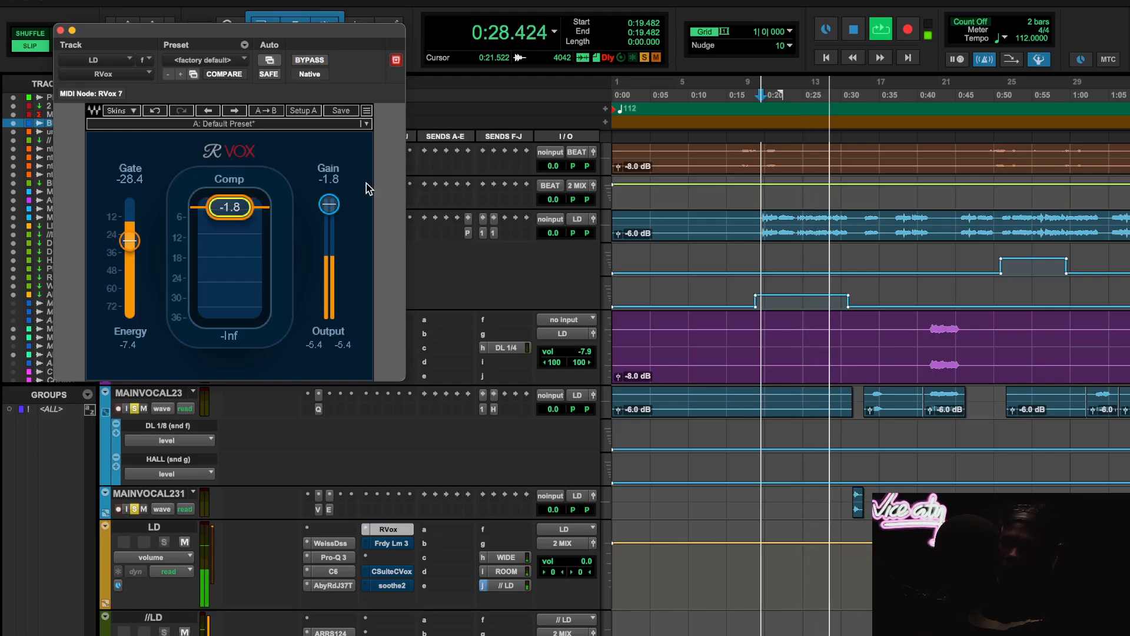
pyautogui.press('space')
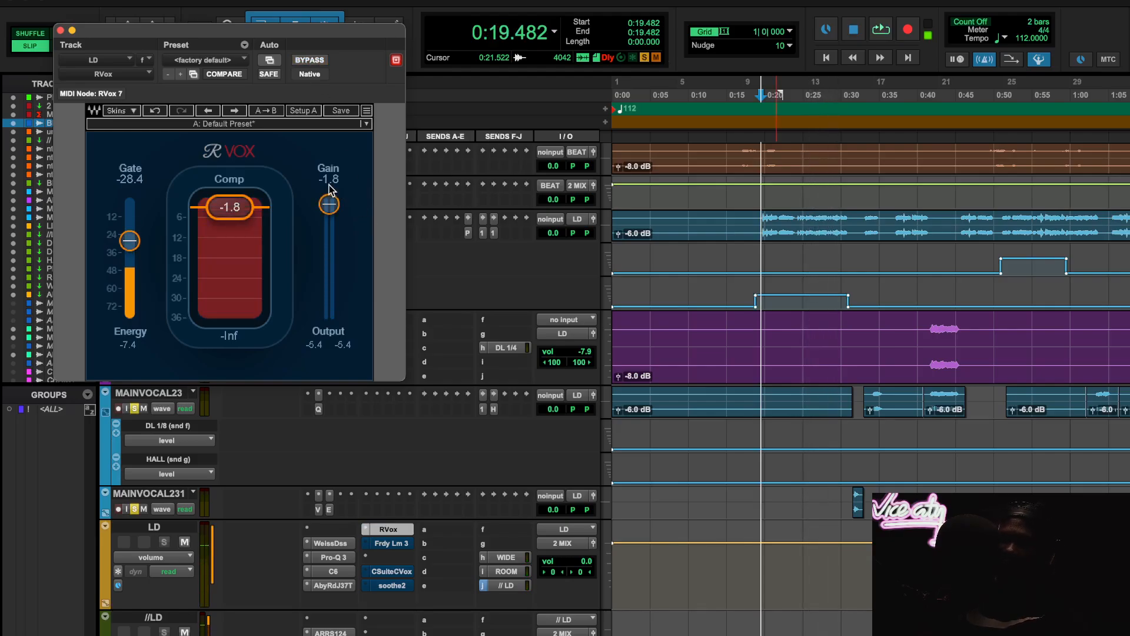
pyautogui.keyDown('alt'); pyautogui.click(329, 204); pyautogui.keyUp('alt')
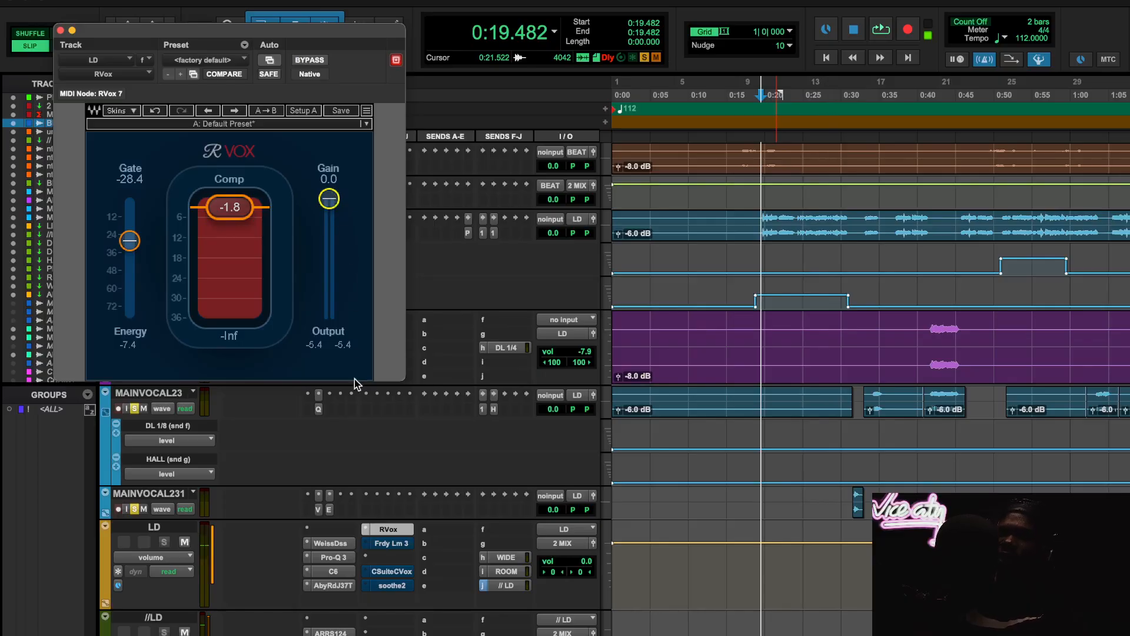
# - Take the LD track's Faraday Limiter out of bypass and open its settings
pyautogui.rightClick(392, 542)
pyautogui.click(393, 547)
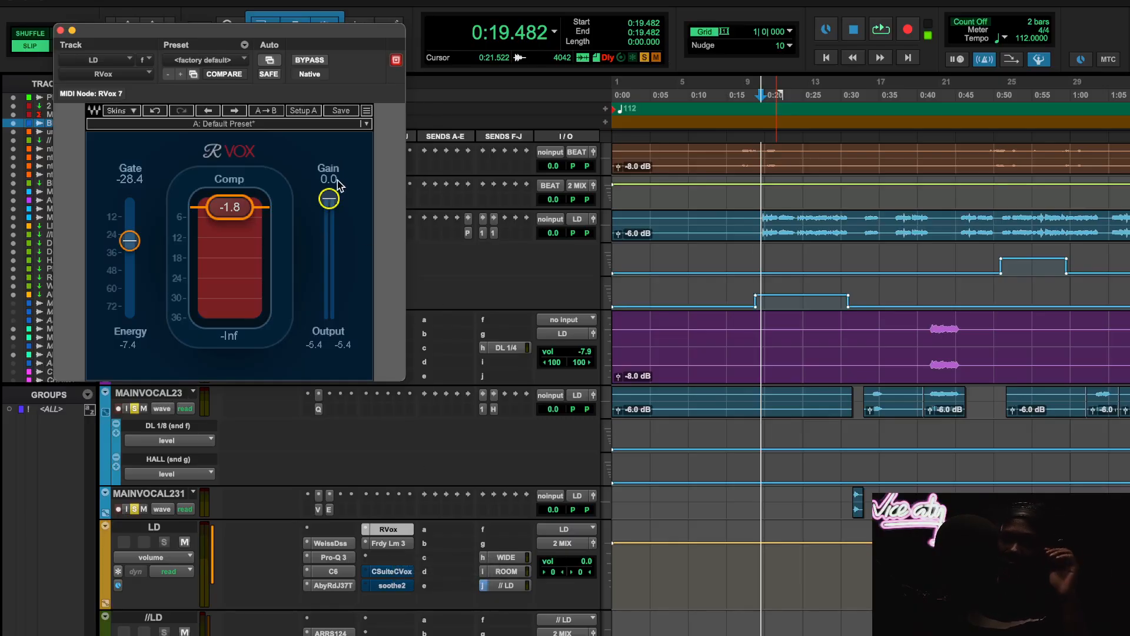
pyautogui.click(386, 543)
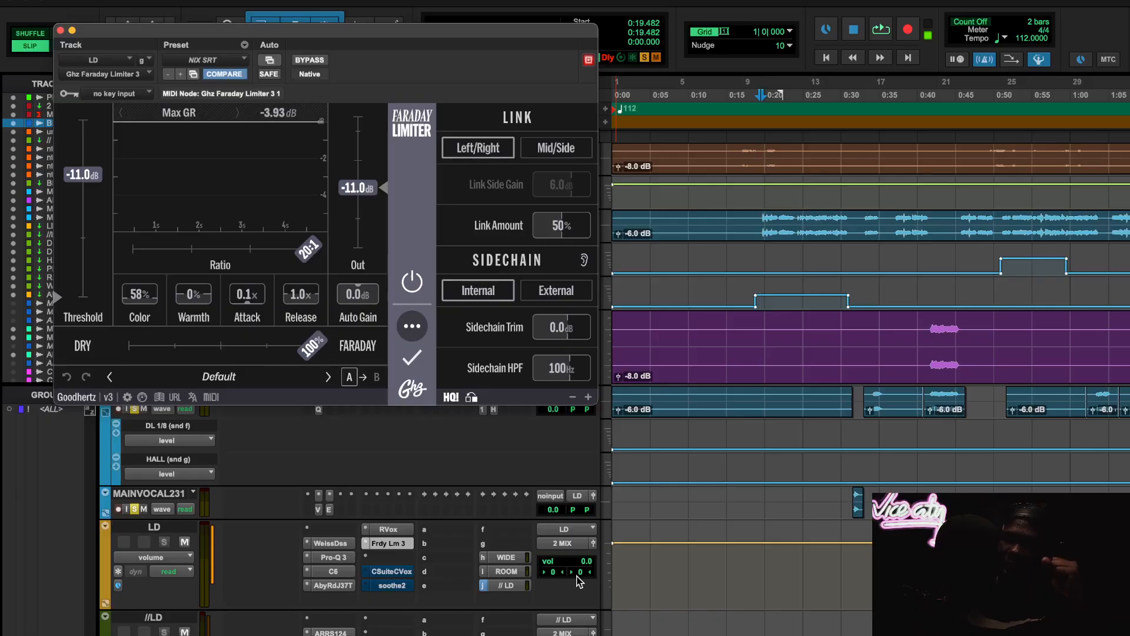
# - Look through the timeline and the beat, vocal and background tracks for a passage to audition the Faraday Limiter on
pyautogui.hscroll(5, 814, 448)
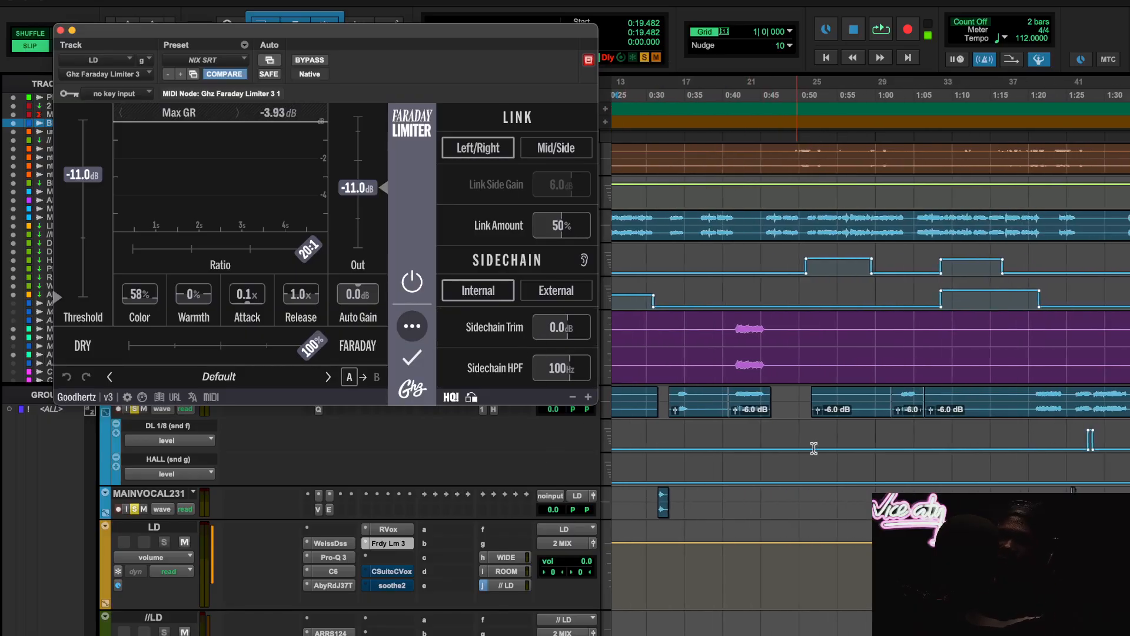
pyautogui.hscroll(5, 813, 448)
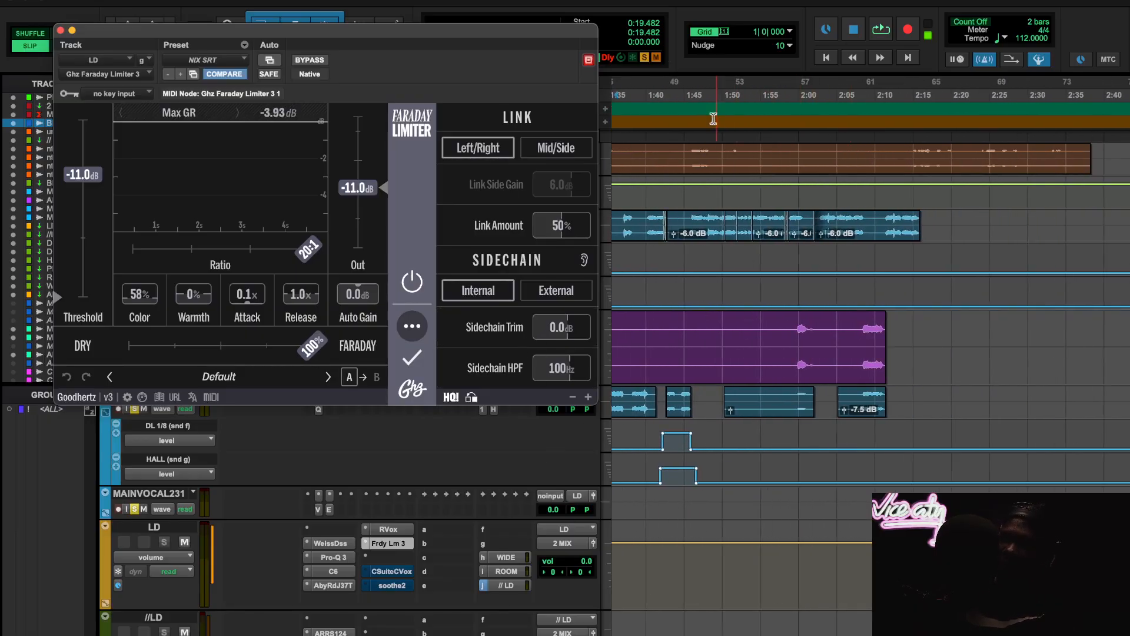
pyautogui.scroll(-10, 818, 368)
pyautogui.hscroll(-2, 818, 368)
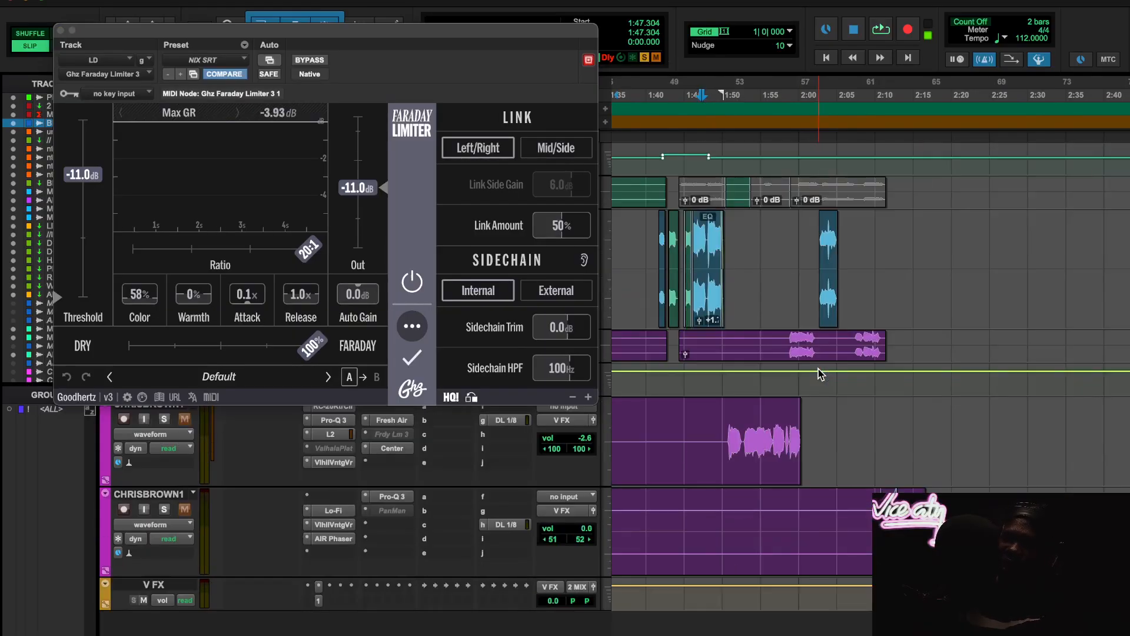
pyautogui.scroll(5, 819, 368)
pyautogui.scroll(-5, 818, 368)
pyautogui.hscroll(-7, 818, 368)
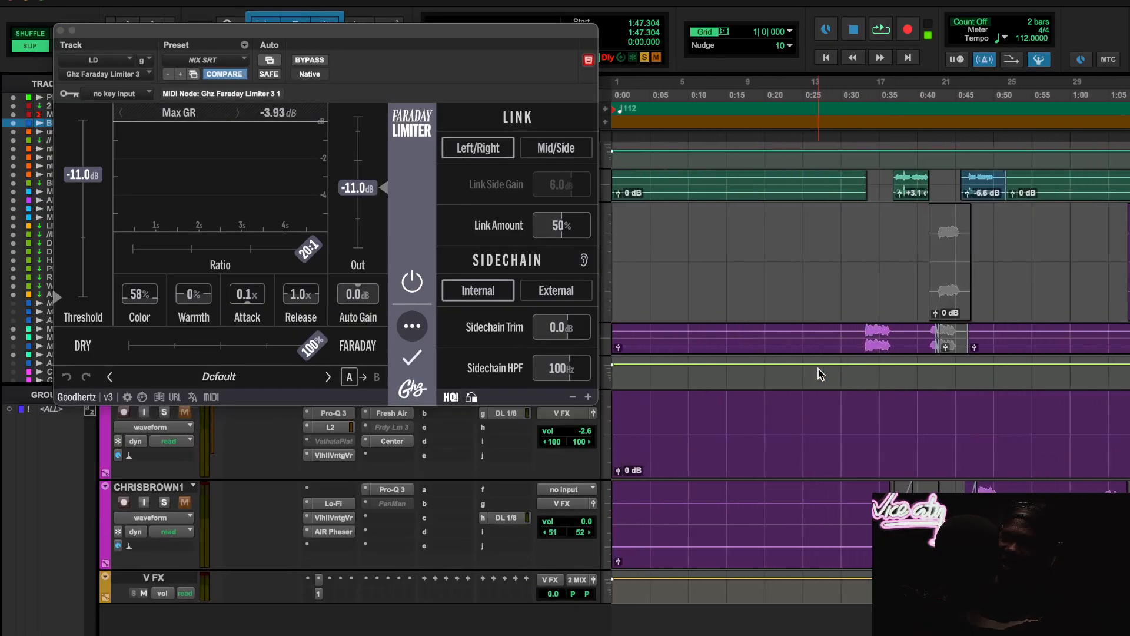
pyautogui.hscroll(6, 818, 368)
pyautogui.scroll(6, 819, 369)
pyautogui.scroll(-4, 818, 369)
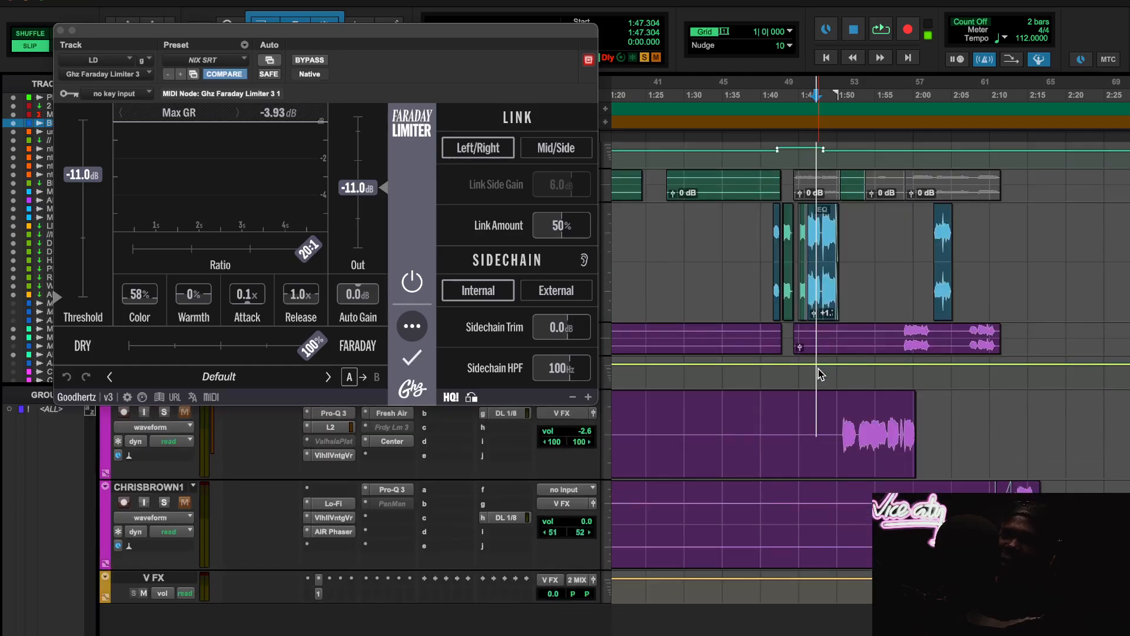
pyautogui.click(775, 96)
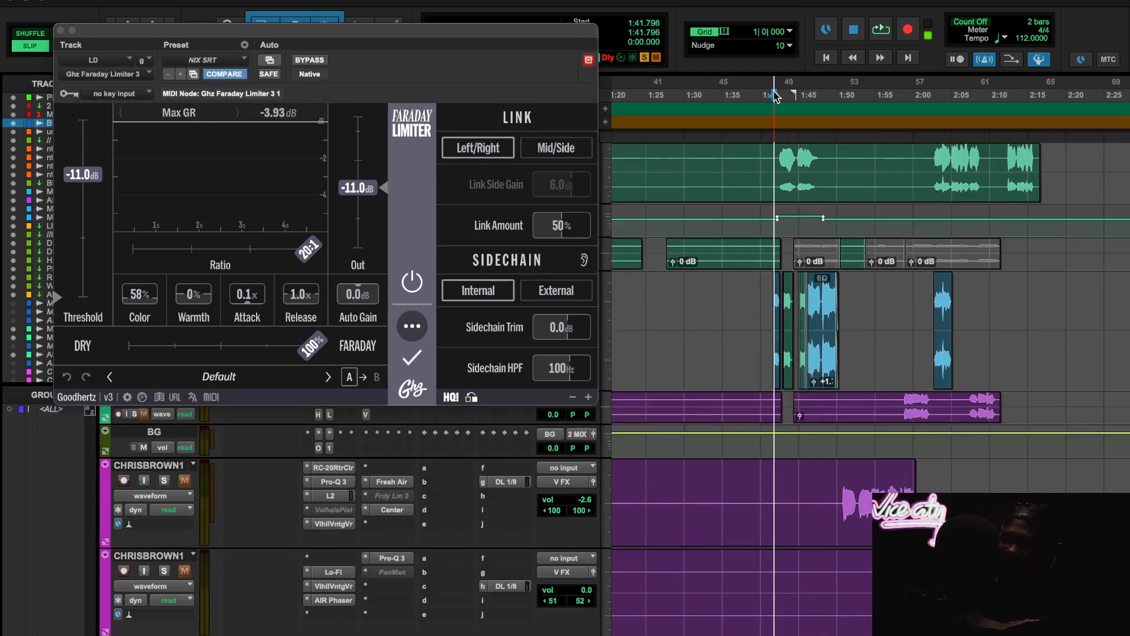
pyautogui.scroll(15, 856, 302)
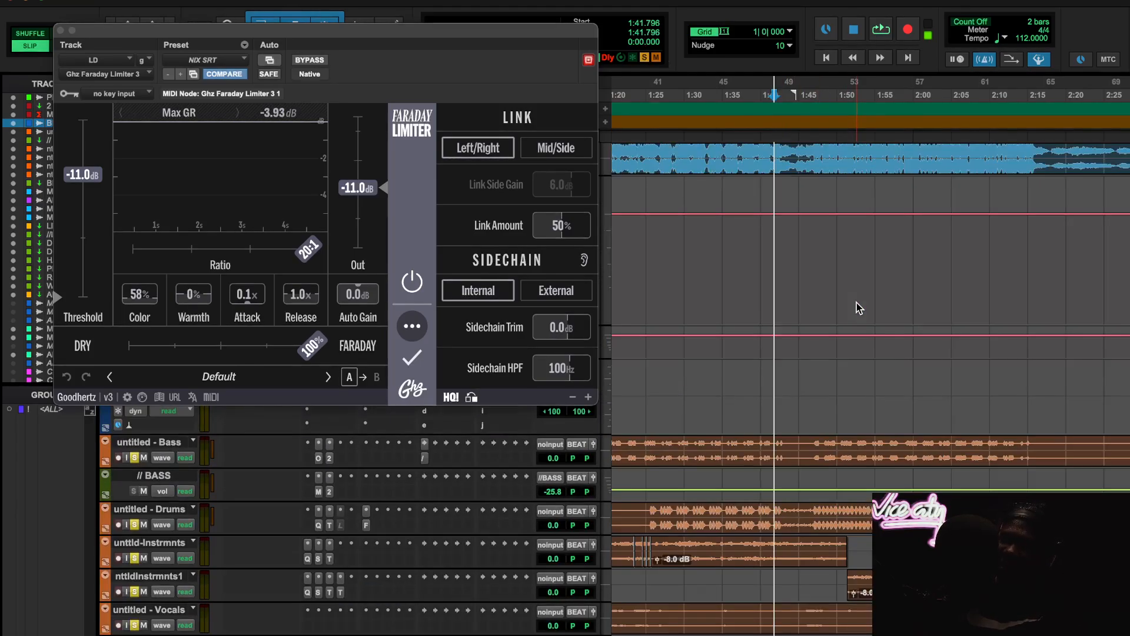
pyautogui.scroll(-6, 856, 303)
pyautogui.scroll(-15, 857, 303)
pyautogui.scroll(7, 857, 303)
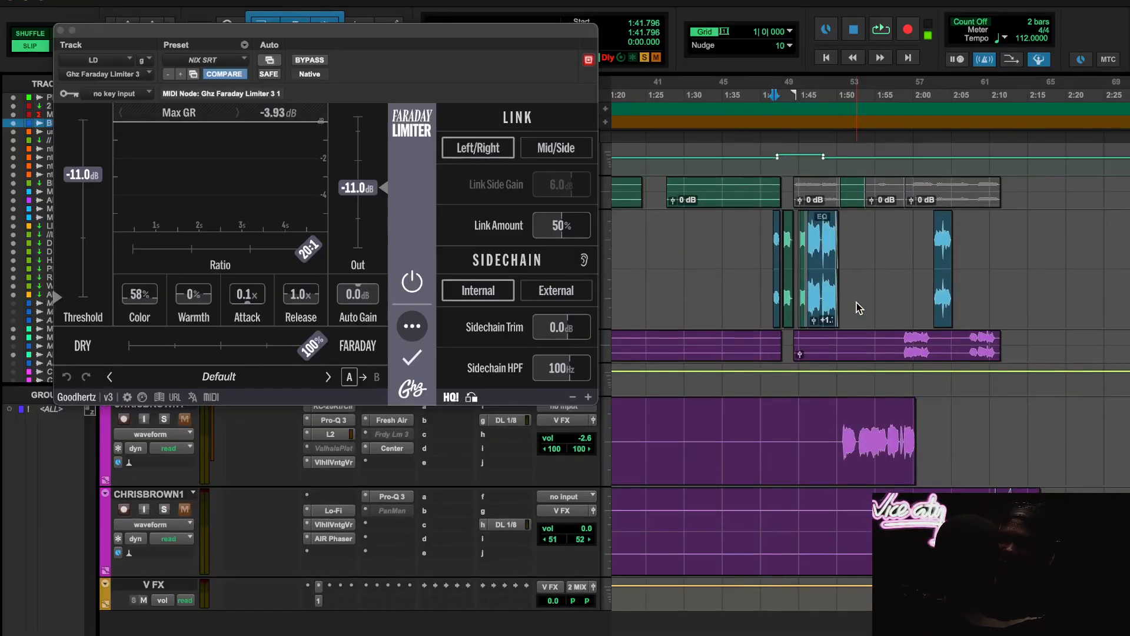
pyautogui.scroll(8, 857, 302)
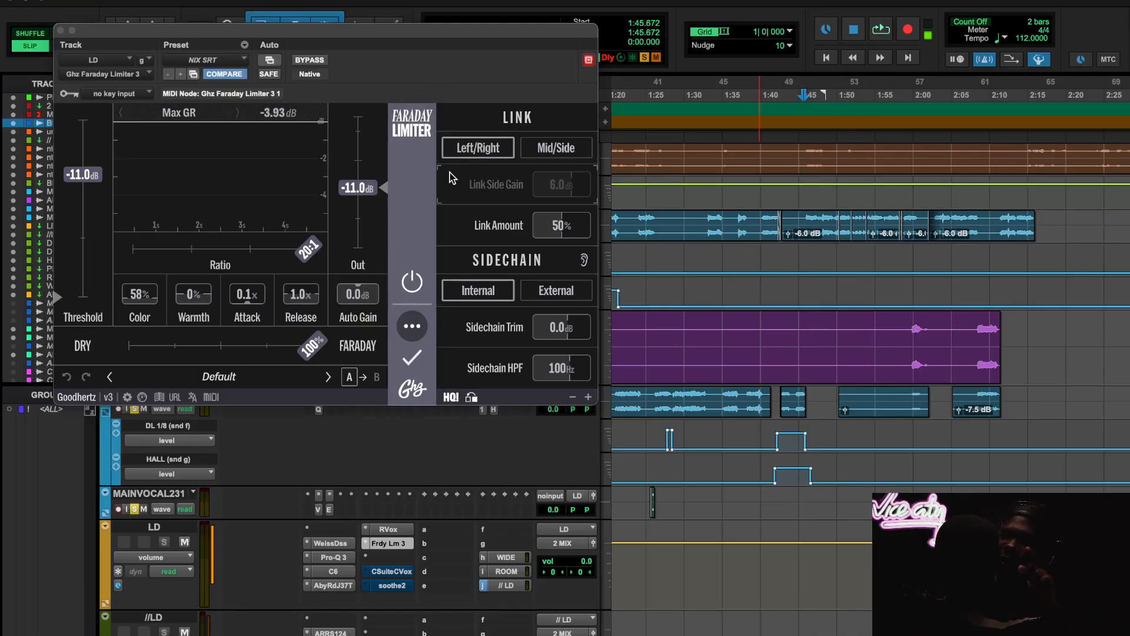
# - Play from 1:45.672 and compare the Faraday Limiter bypassed and active on the LD track
pyautogui.press('space')
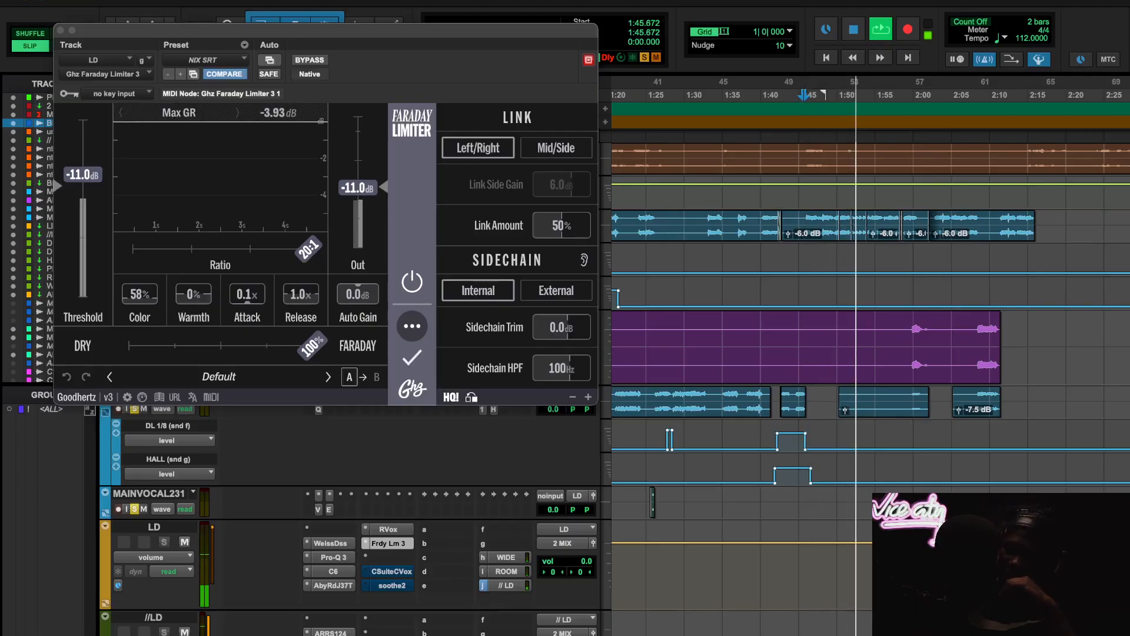
pyautogui.click(309, 59)
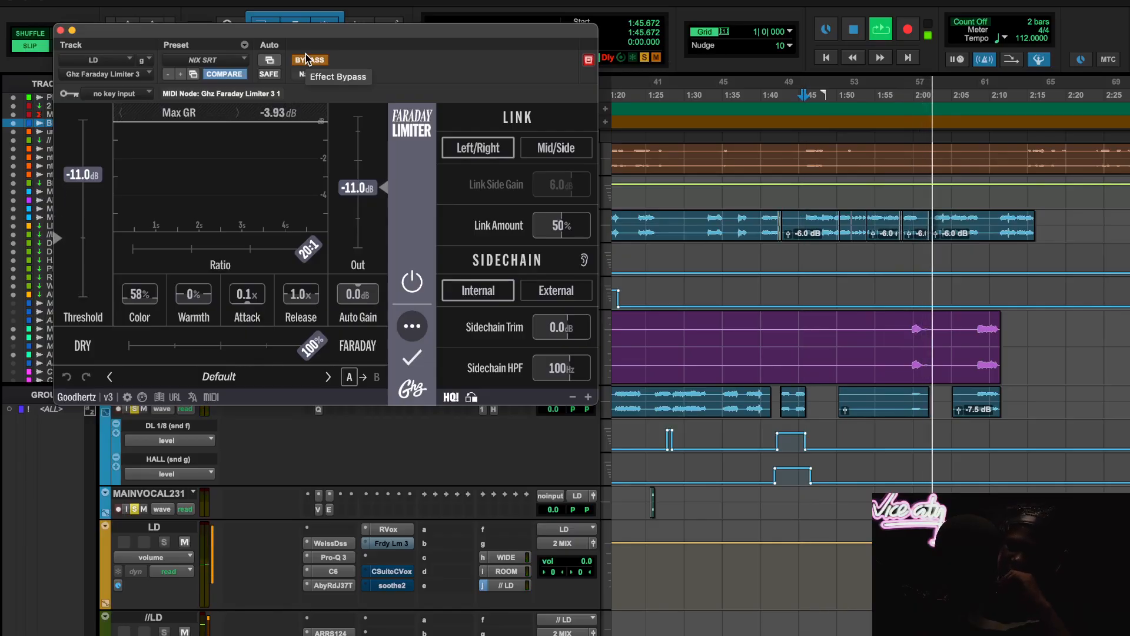
pyautogui.click(306, 59)
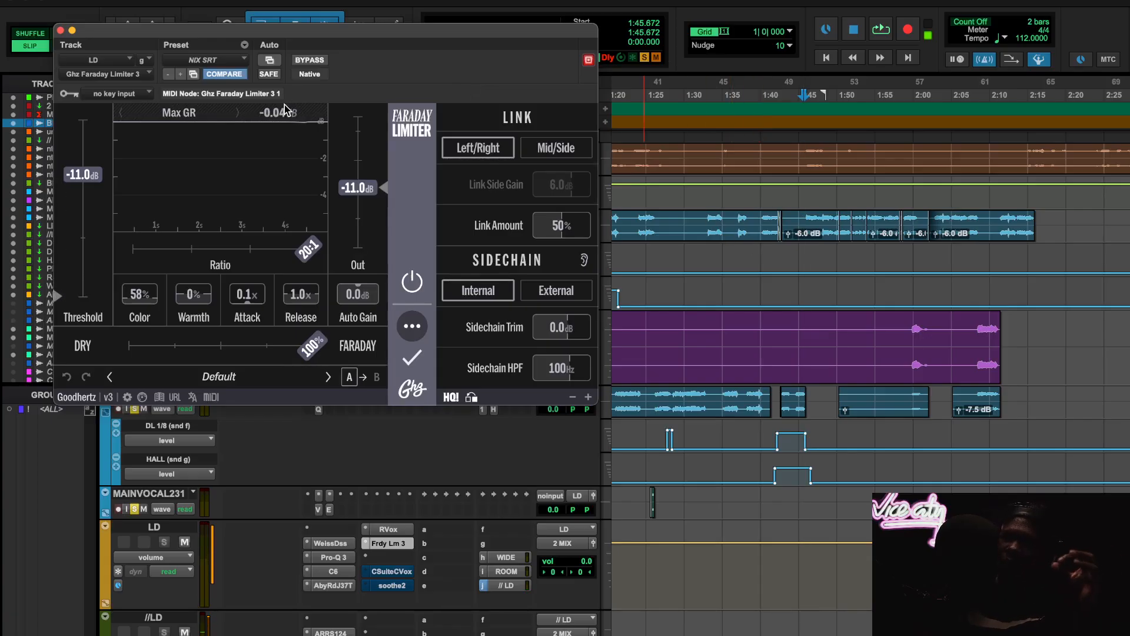
# - Move the playback start to 0:18.666, then take the LD track's C-Suite C-Vox out of bypass and open its settings
pyautogui.hscroll(-15, 790, 316)
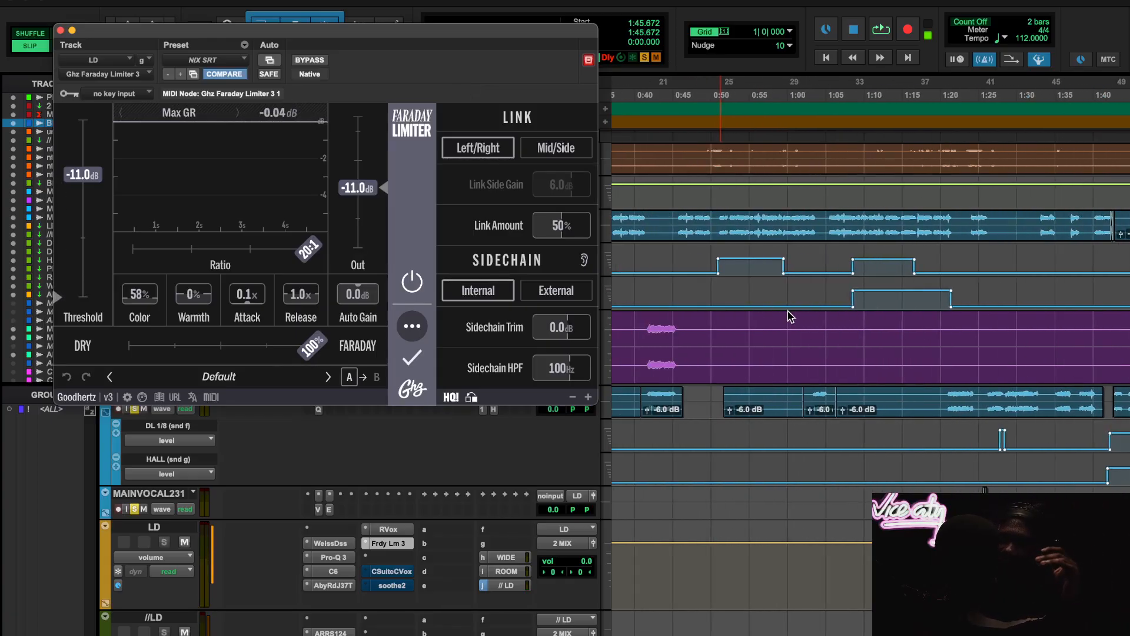
pyautogui.scroll(-1, 790, 316)
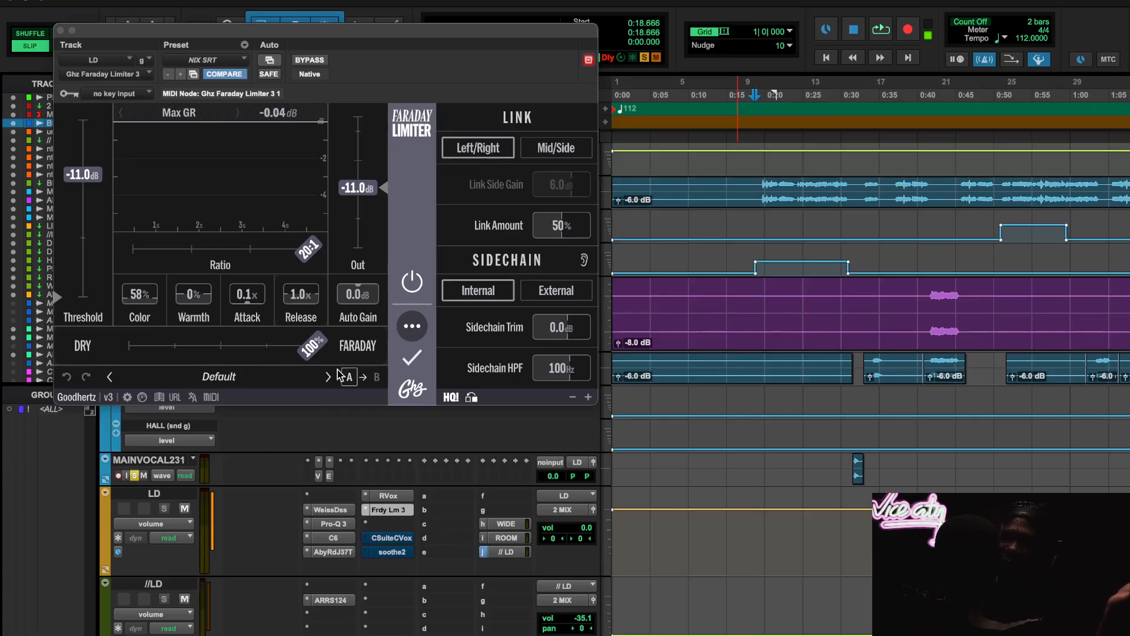
pyautogui.rightClick(394, 540)
pyautogui.click(395, 538)
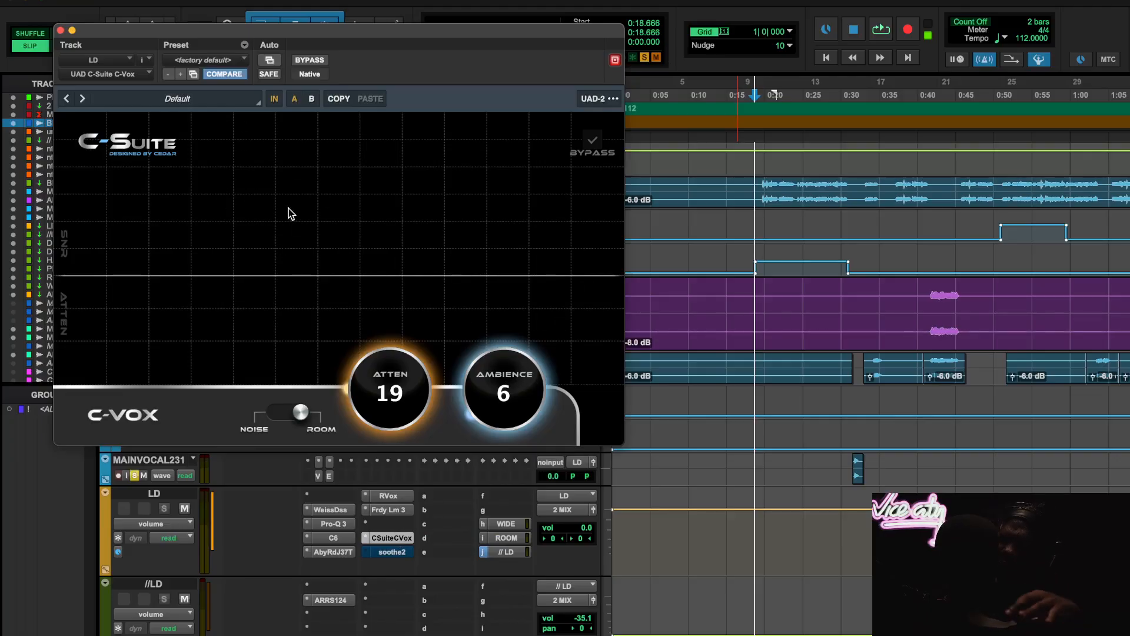
# - Compare C-Vox bypassed and active on the LD track during playback, then stop and recheck the RVox and C-Vox settings
pyautogui.press('space')
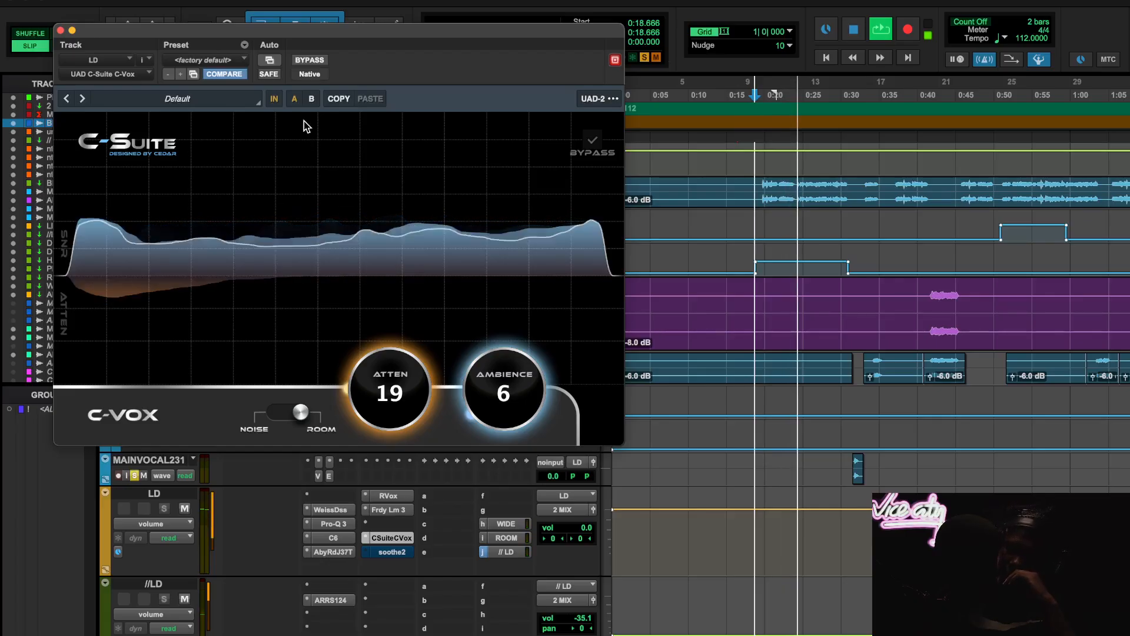
pyautogui.click(312, 60)
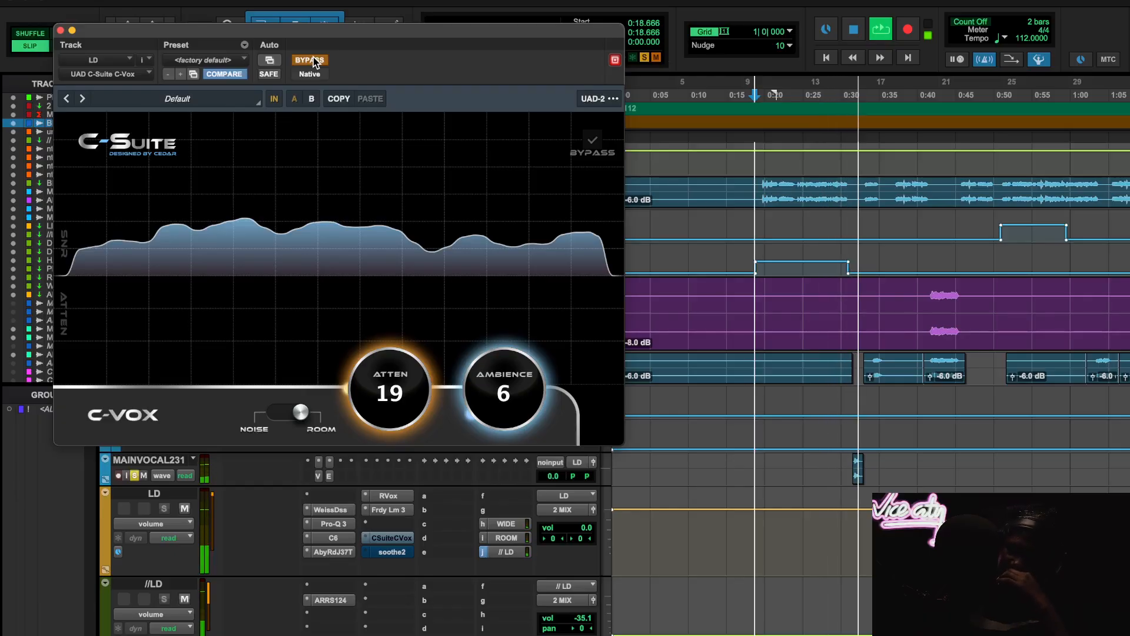
pyautogui.click(314, 59)
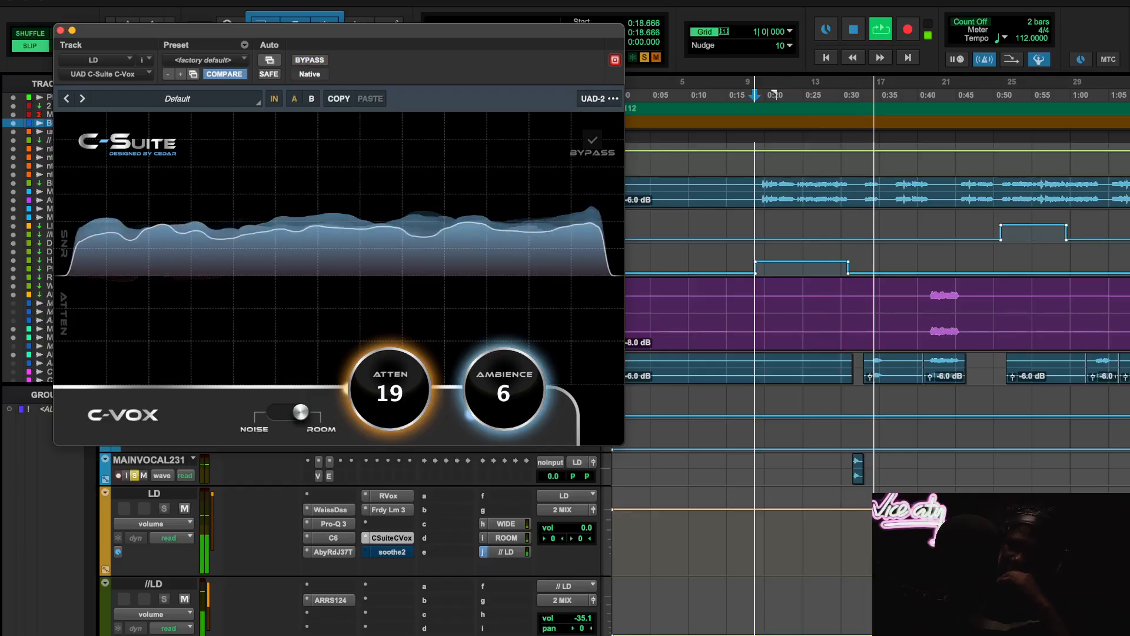
pyautogui.press('space')
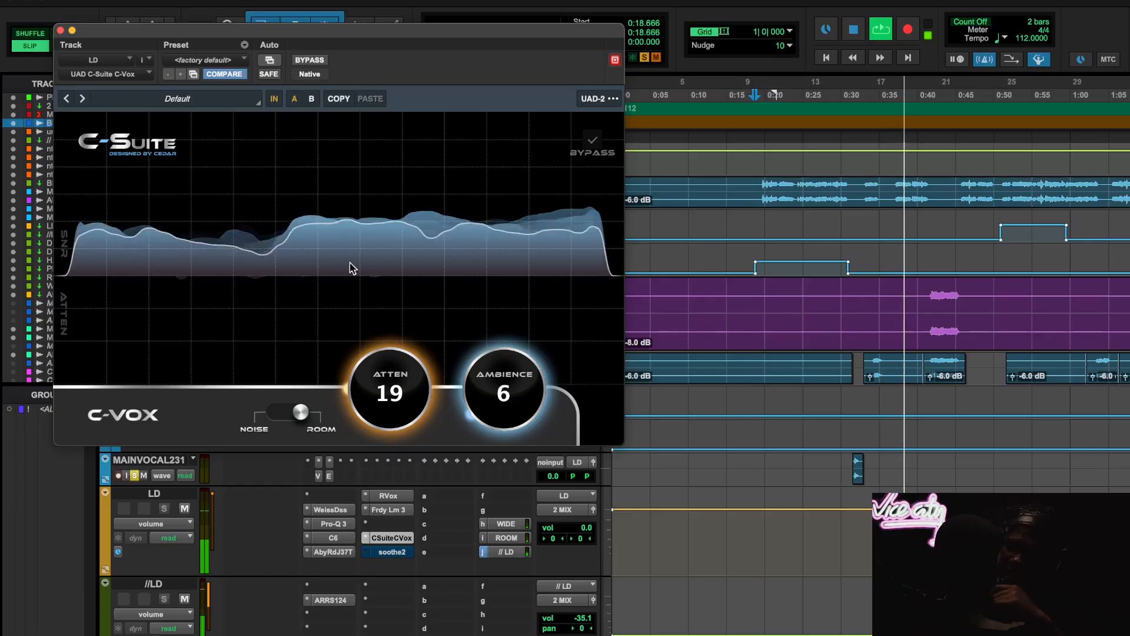
pyautogui.press('space')
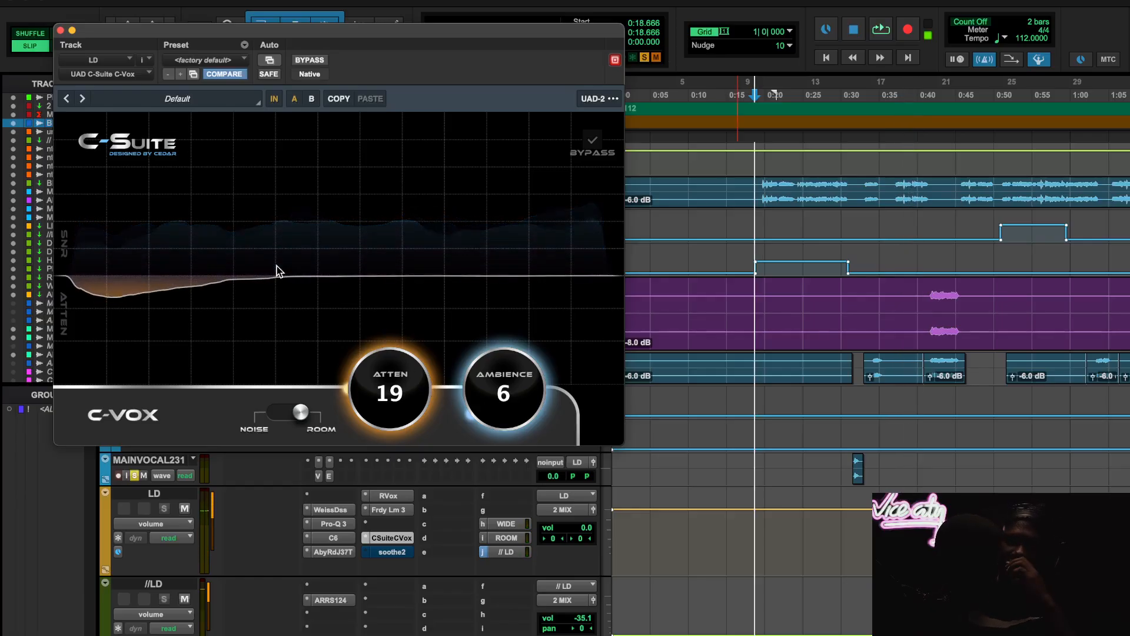
pyautogui.click(399, 499)
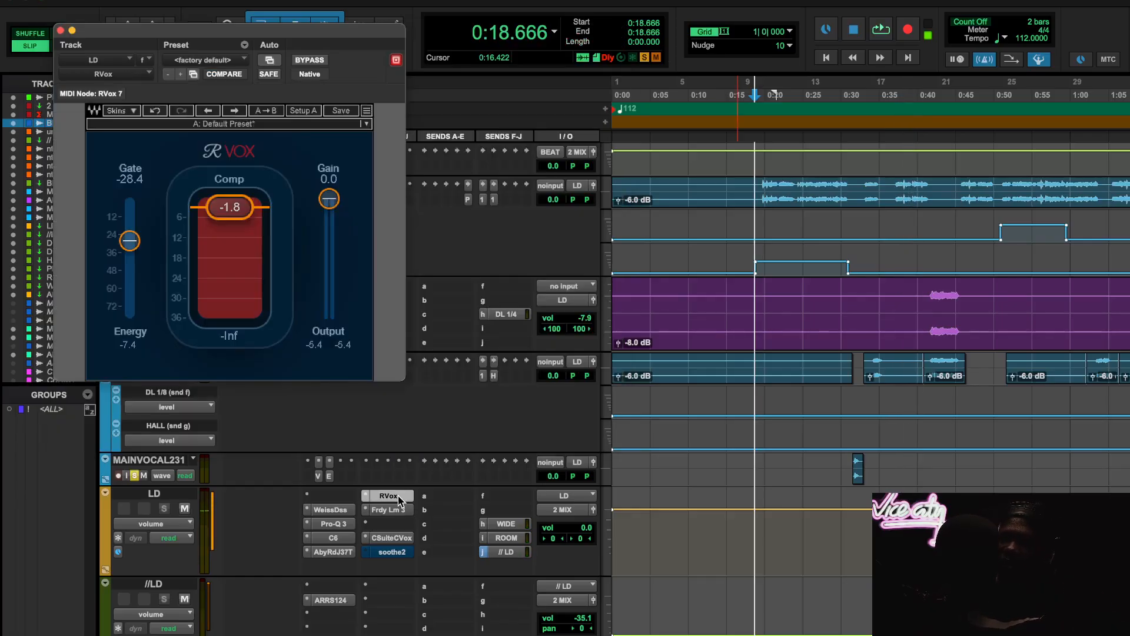
pyautogui.click(394, 538)
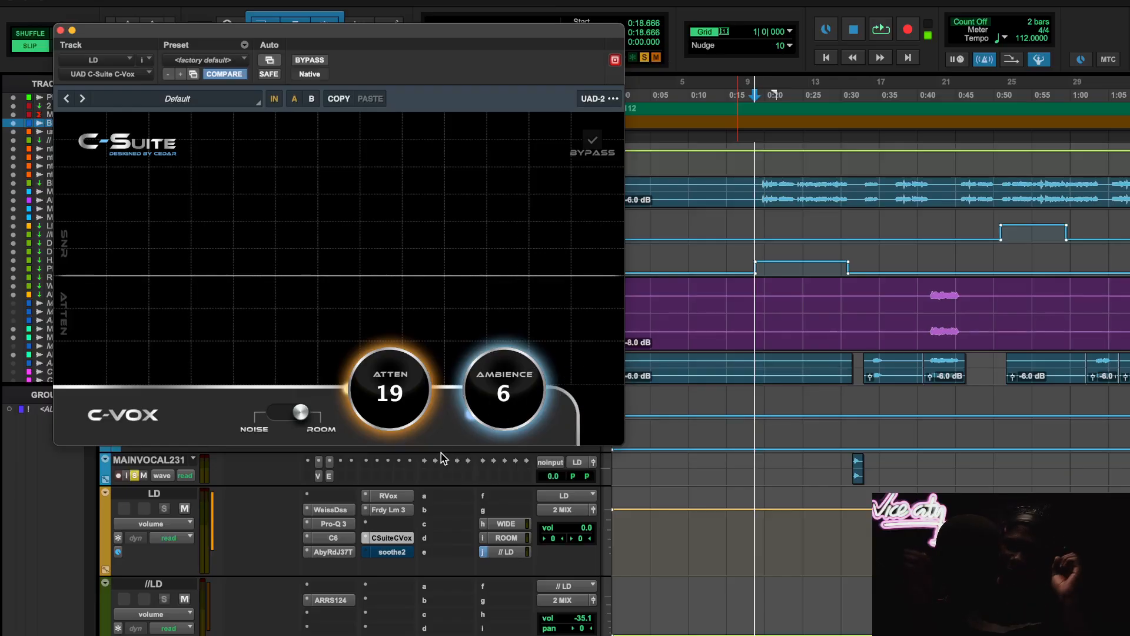
# - Take the LD track's soothe2 out of bypass, open its settings and start playback from 0:45.186
pyautogui.click(403, 554)
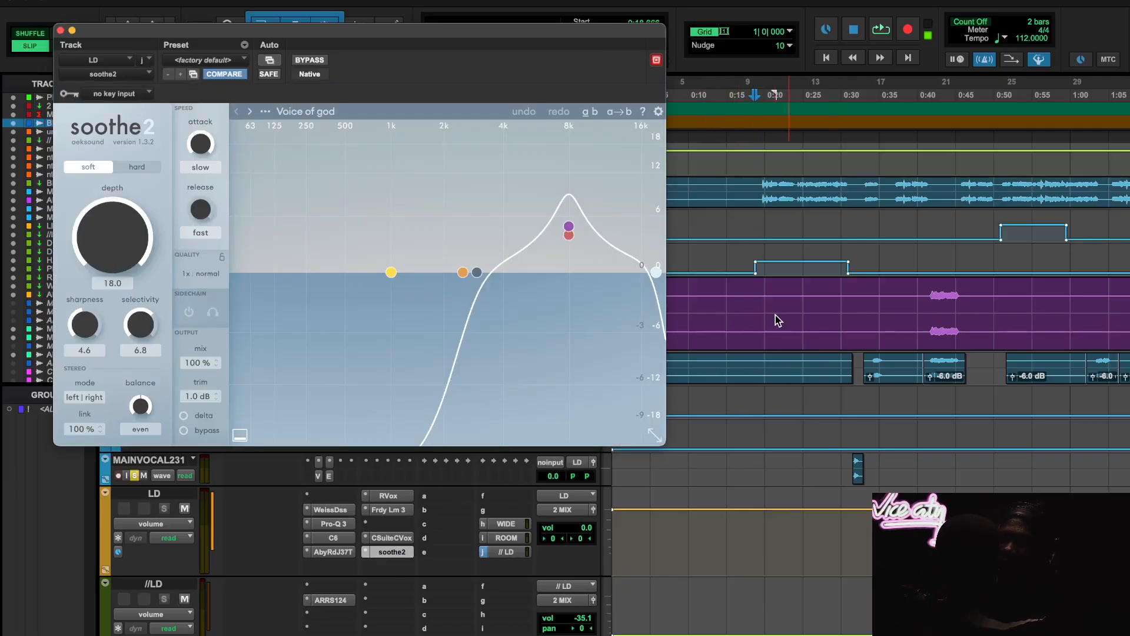
pyautogui.scroll(2, 861, 527)
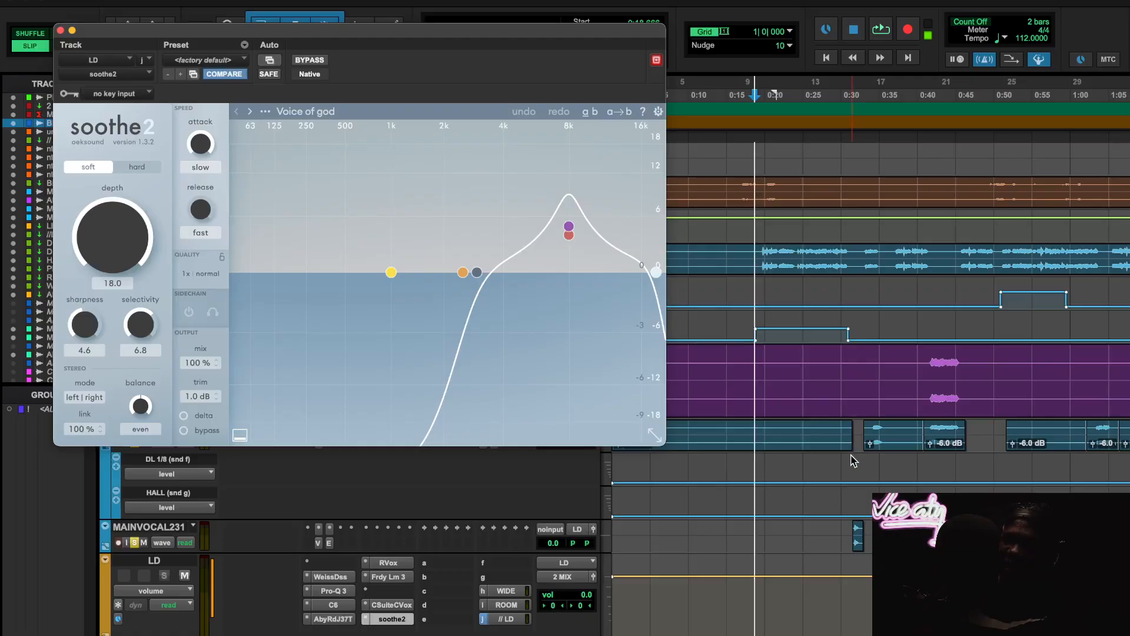
pyautogui.hscroll(2, 854, 461)
pyautogui.scroll(-4, 769, 507)
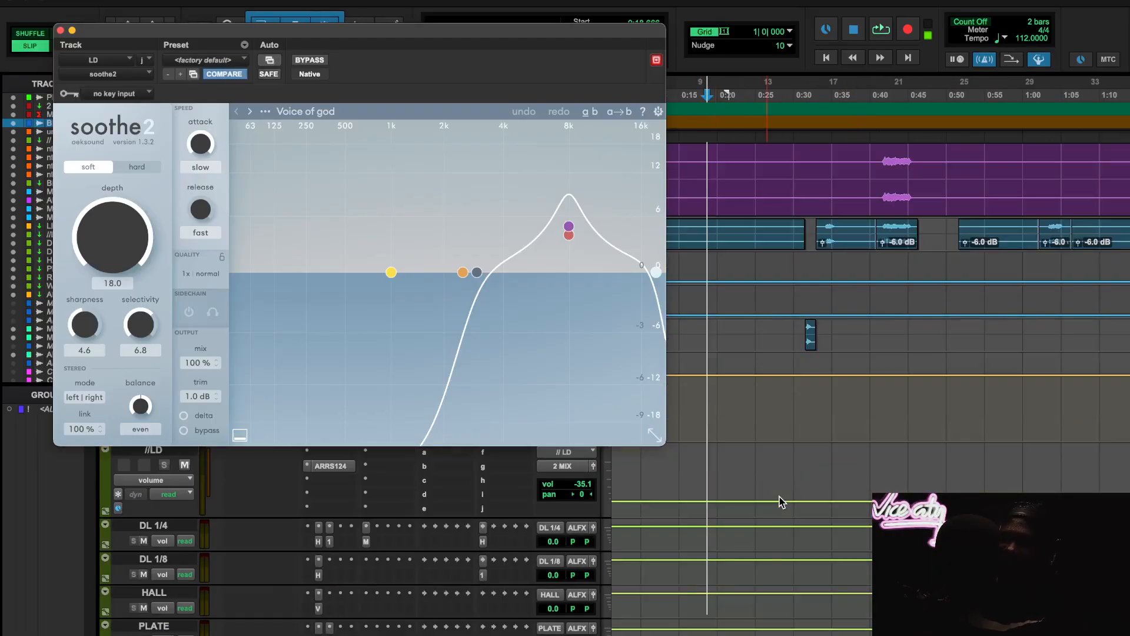
pyautogui.hscroll(1, 777, 504)
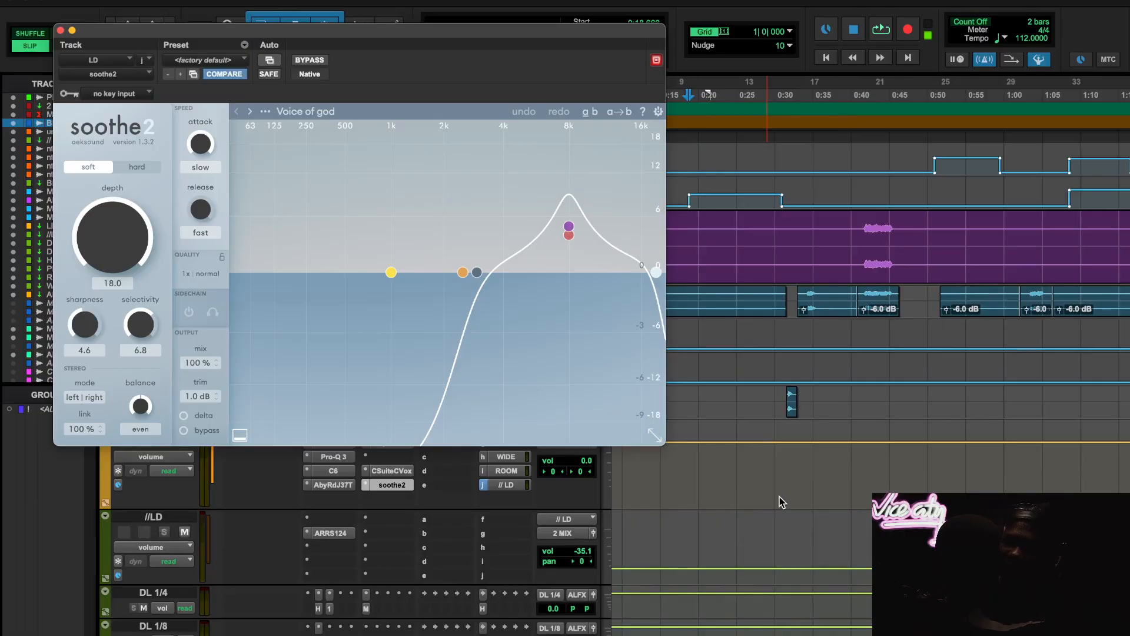
pyautogui.hscroll(3, 781, 502)
pyautogui.scroll(3, 781, 501)
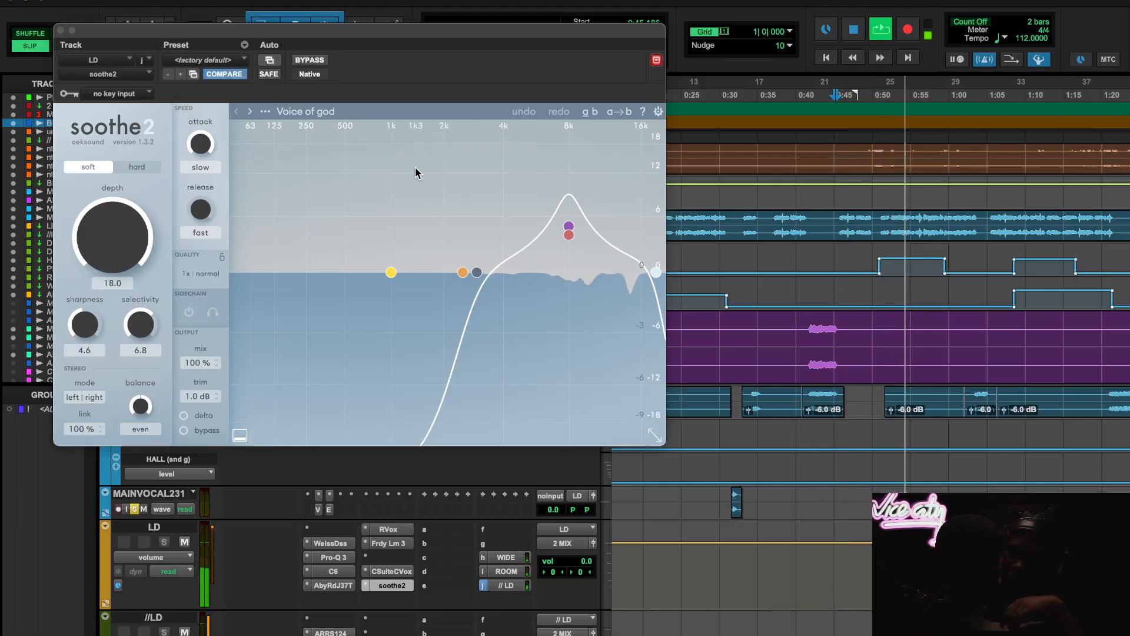
# - Compare soothe2 bypassed and active during playback with its window moved aside, then stop playback and close the plugin
pyautogui.click(318, 61)
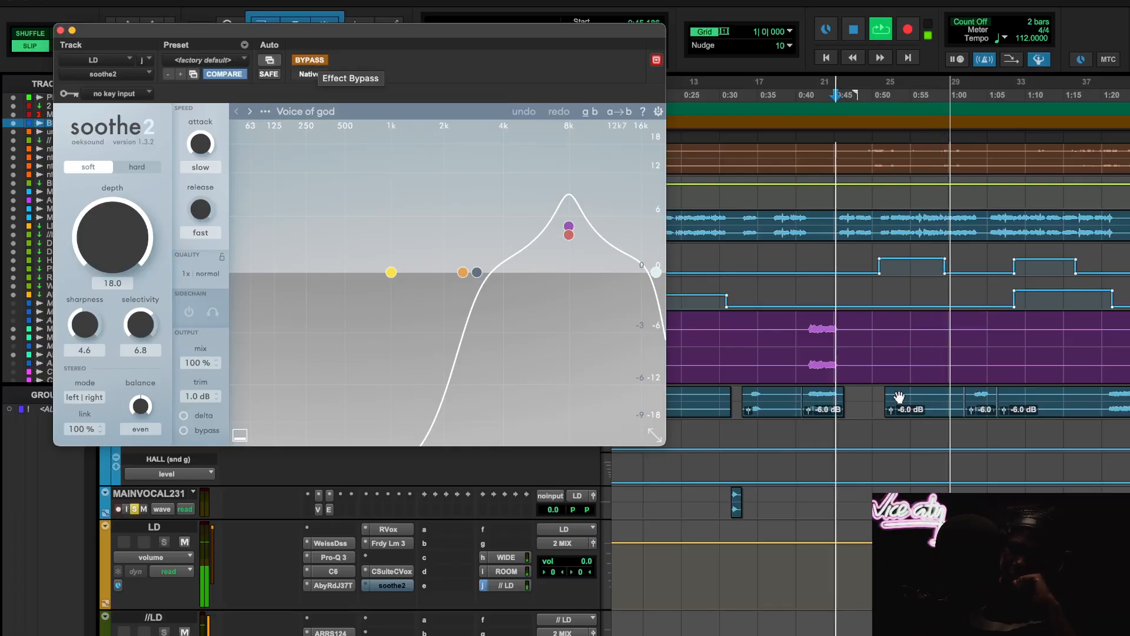
pyautogui.scroll(-5, 895, 396)
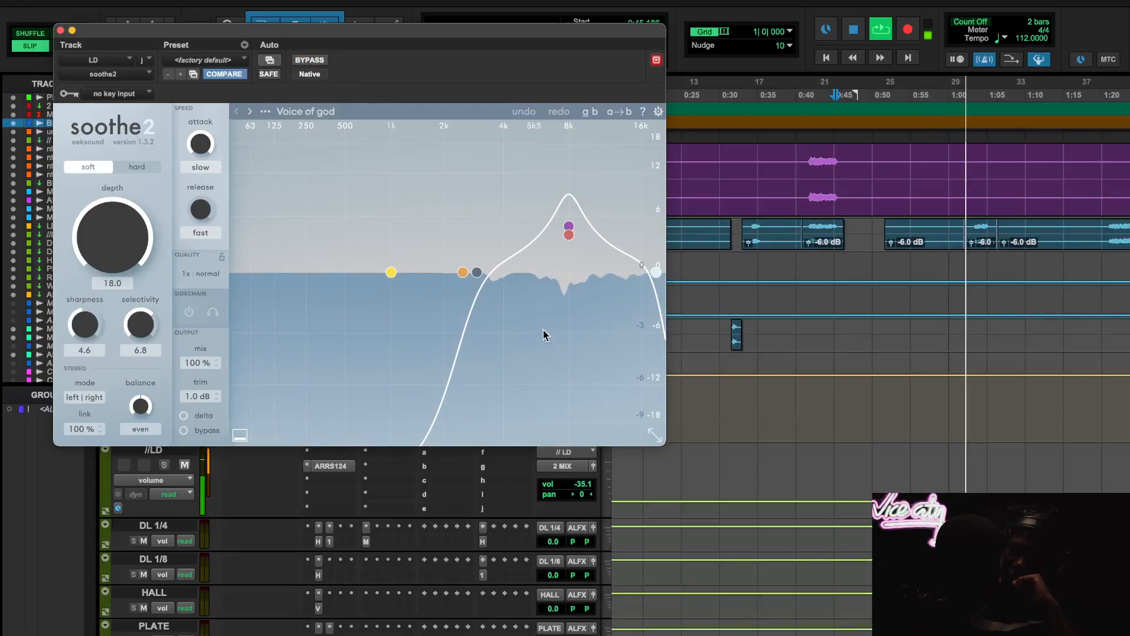
pyautogui.click(655, 437)
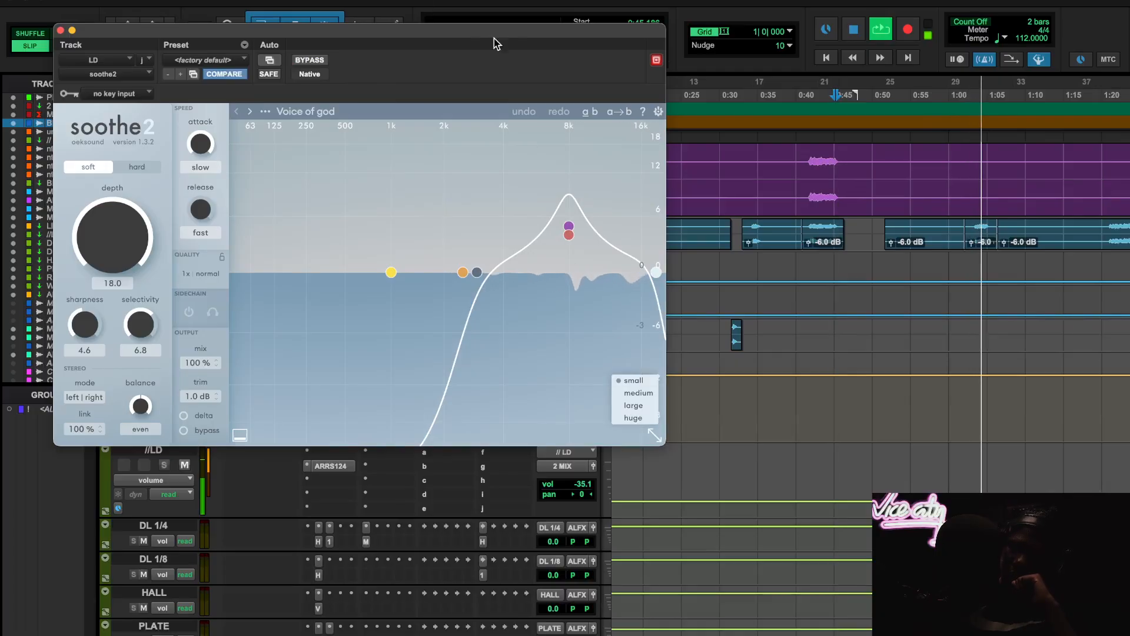
pyautogui.moveTo(545, 36); pyautogui.dragTo(808, 147)
pyautogui.click(568, 169)
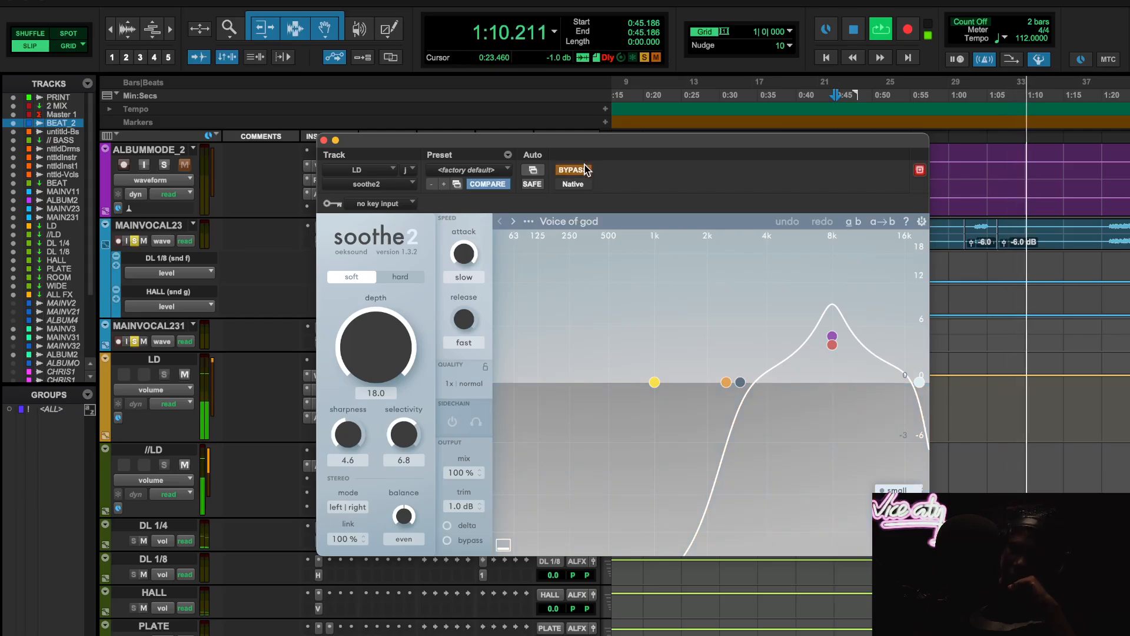
pyautogui.click(585, 170)
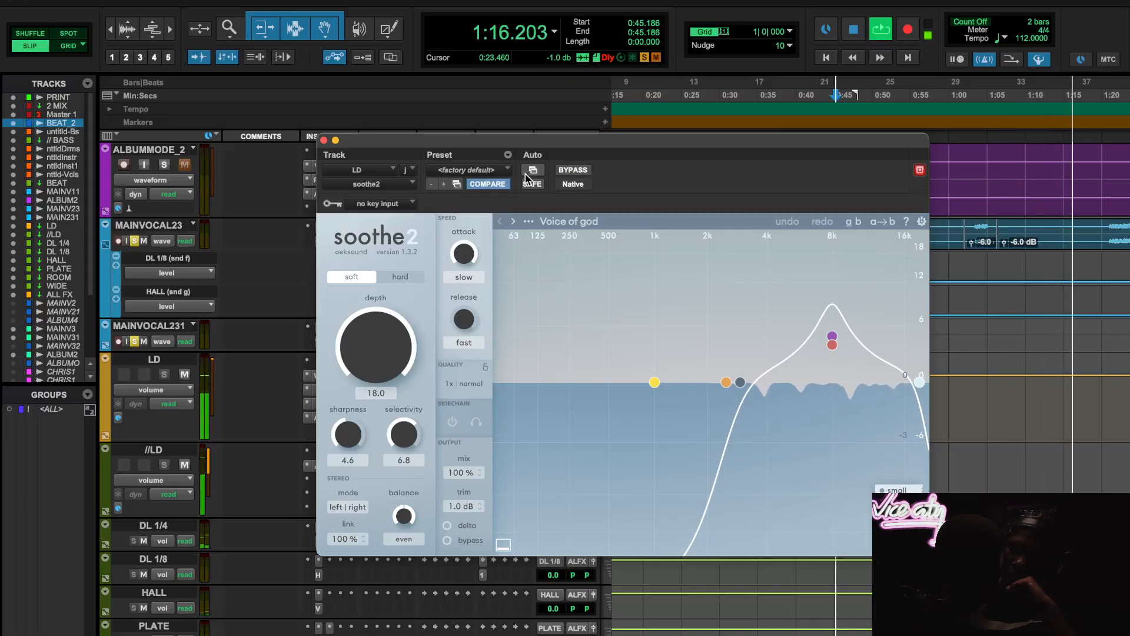
pyautogui.press('space')
pyautogui.click(324, 141)
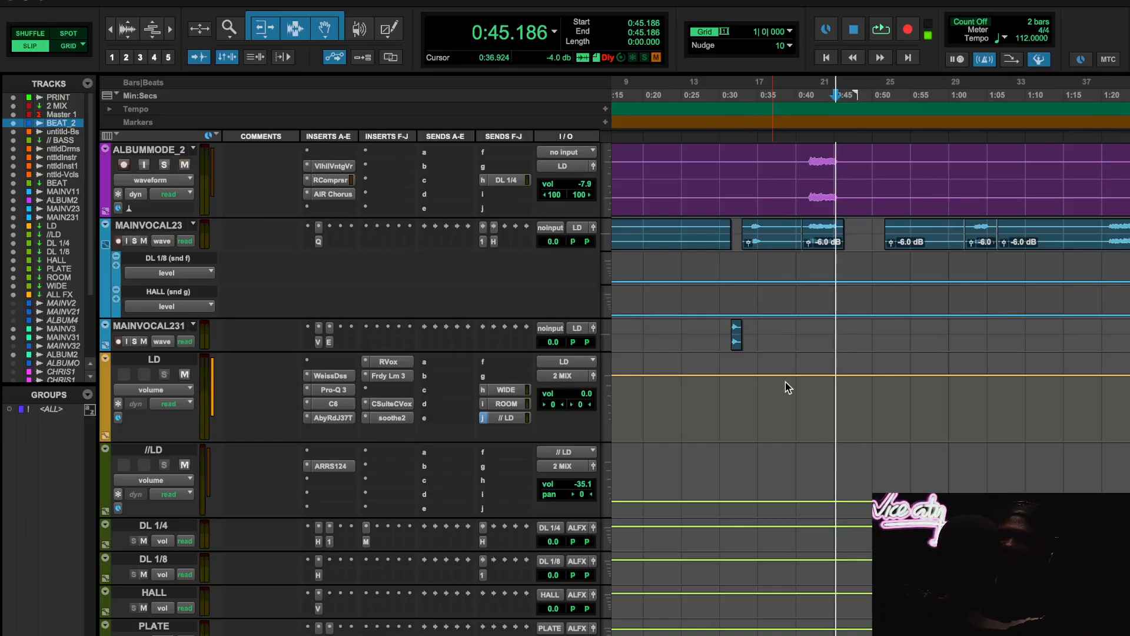
pyautogui.scroll(2, 789, 387)
pyautogui.scroll(4, 789, 388)
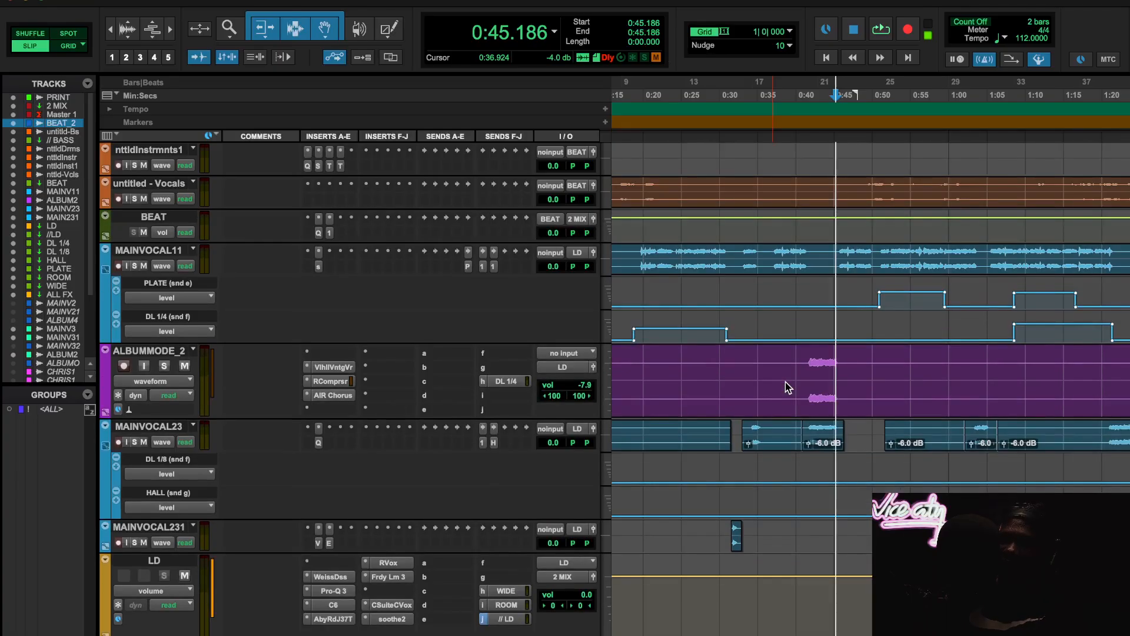
pyautogui.scroll(-2, 804, 371)
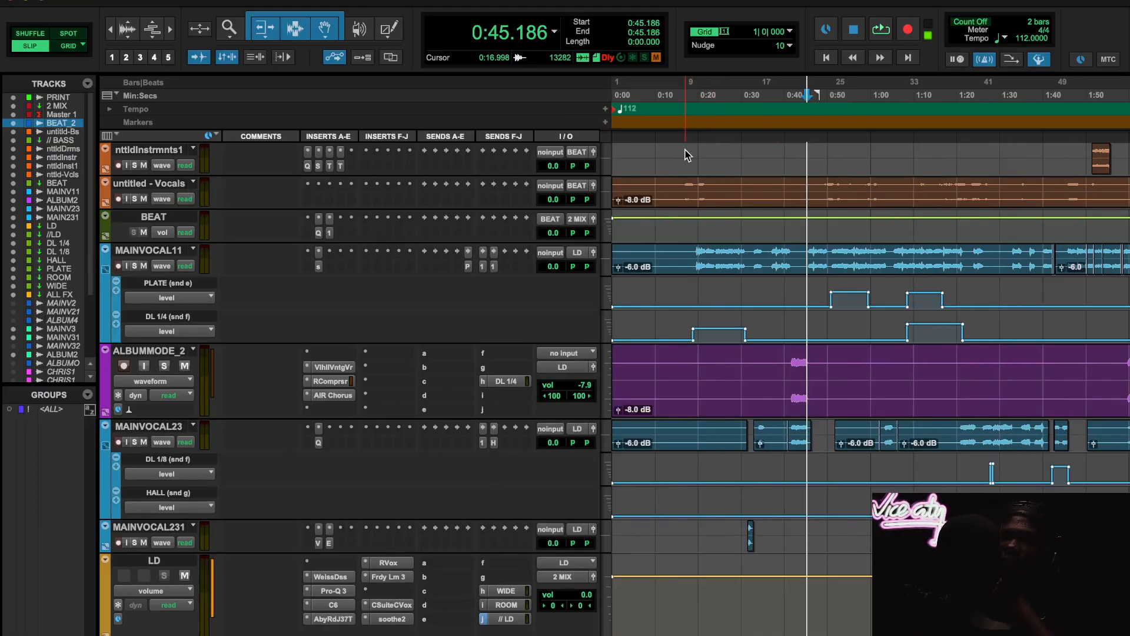
# - Play from 0:18.445 and review the DL 1/4 track's H-Delay, S1 Imager and MetaFlanger settings, then stop playback
pyautogui.click(692, 96)
pyautogui.scroll(-2, 714, 465)
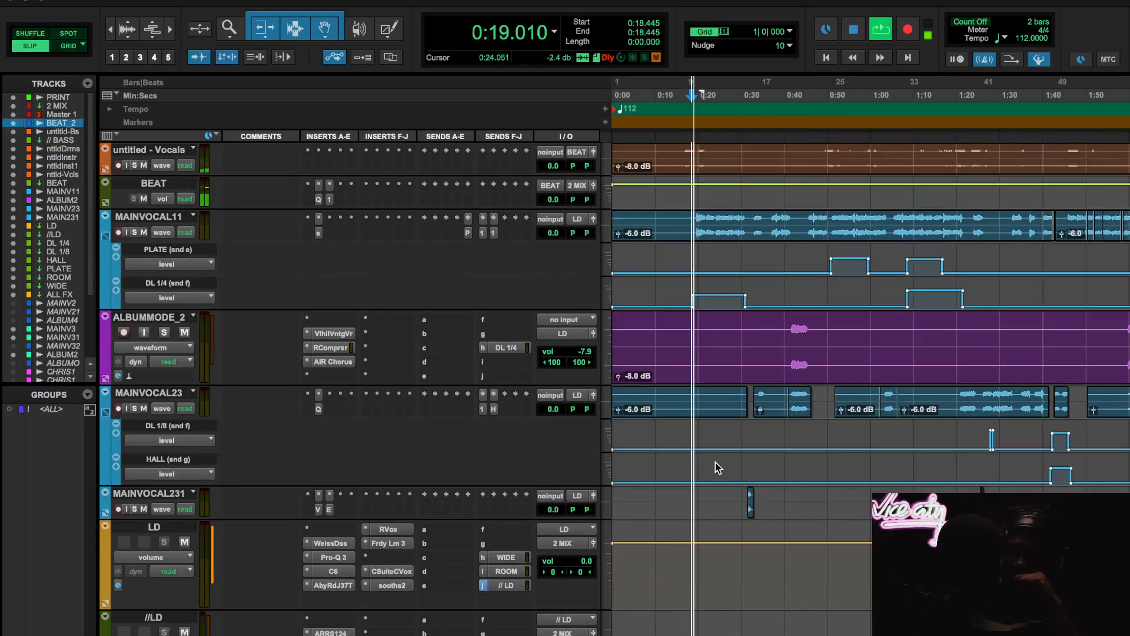
pyautogui.scroll(-2, 719, 468)
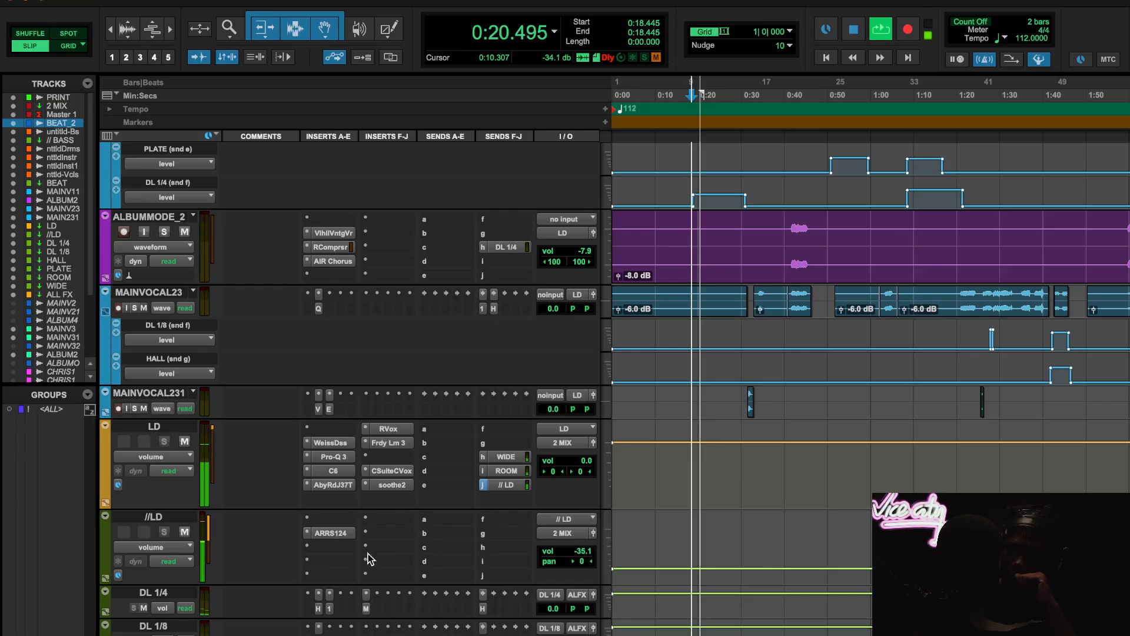
pyautogui.click(318, 608)
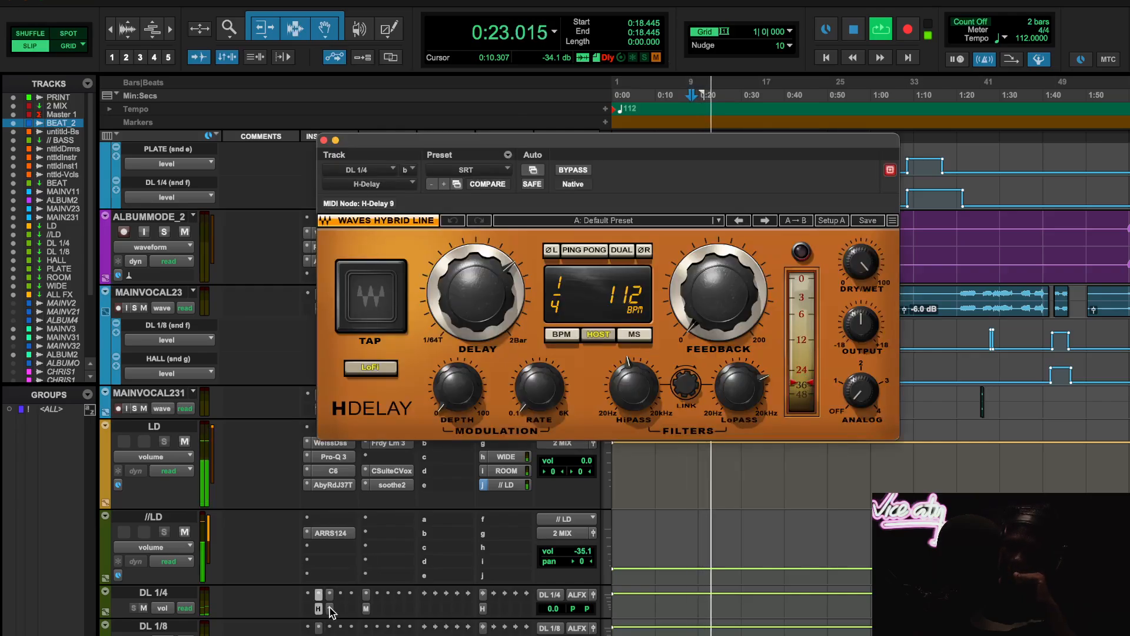
pyautogui.click(330, 609)
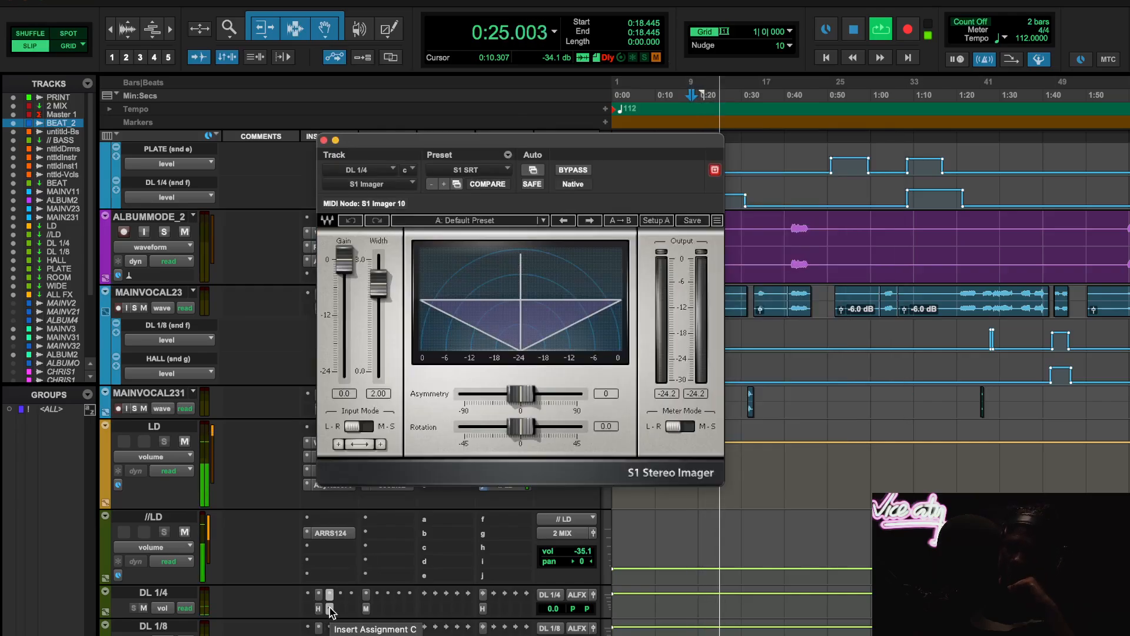
pyautogui.click(331, 609)
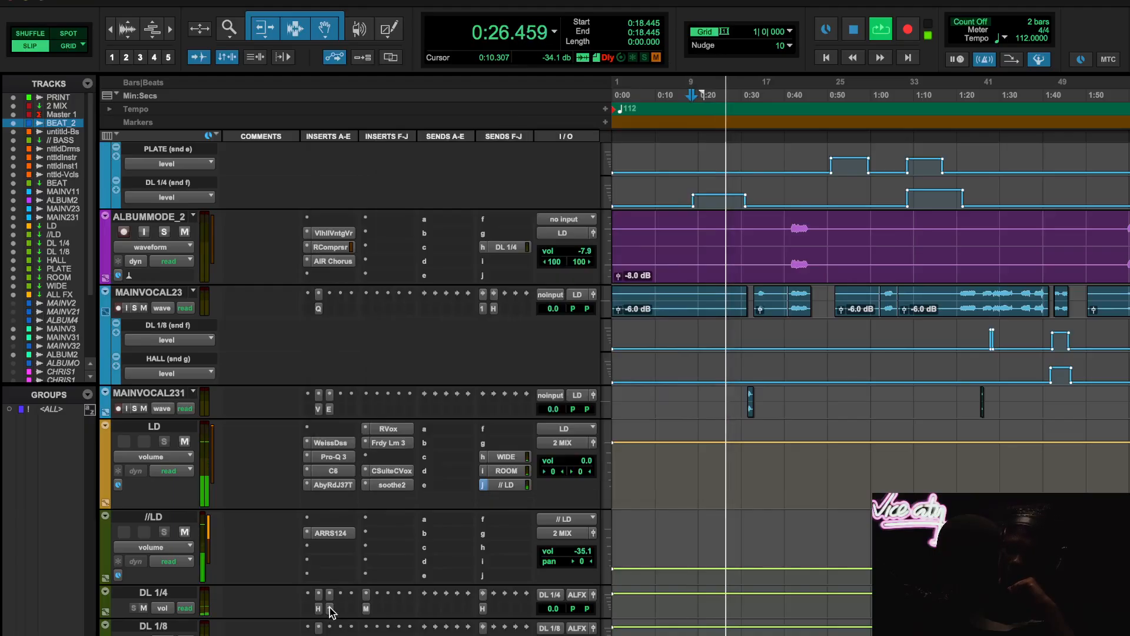
pyautogui.click(366, 608)
pyautogui.press('space')
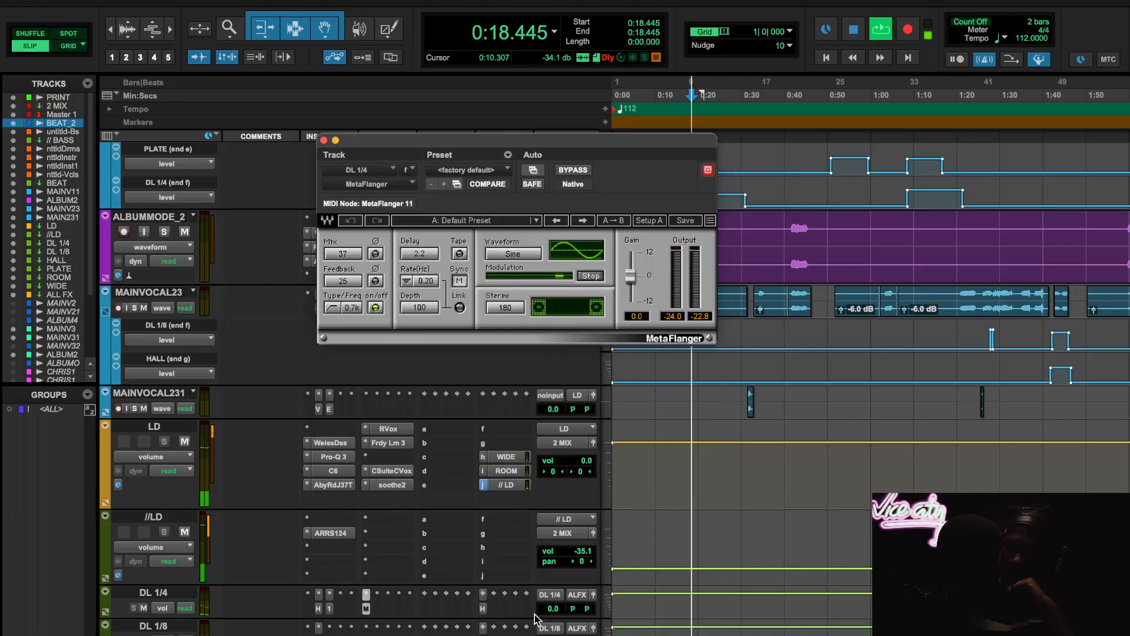
# - Replay from 0:18.445 with the DL 1/4 track's volume fader raised to audition the delay, then stop and close MetaFlanger
pyautogui.press('space')
pyautogui.click(553, 609)
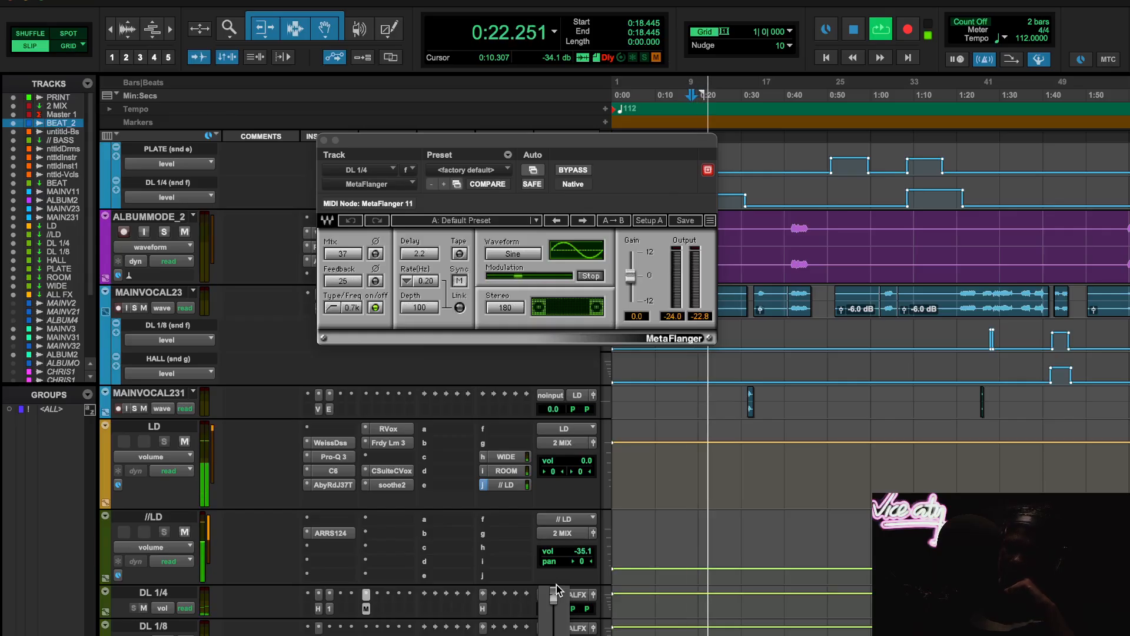
pyautogui.moveTo(556, 584); pyautogui.dragTo(556, 585)
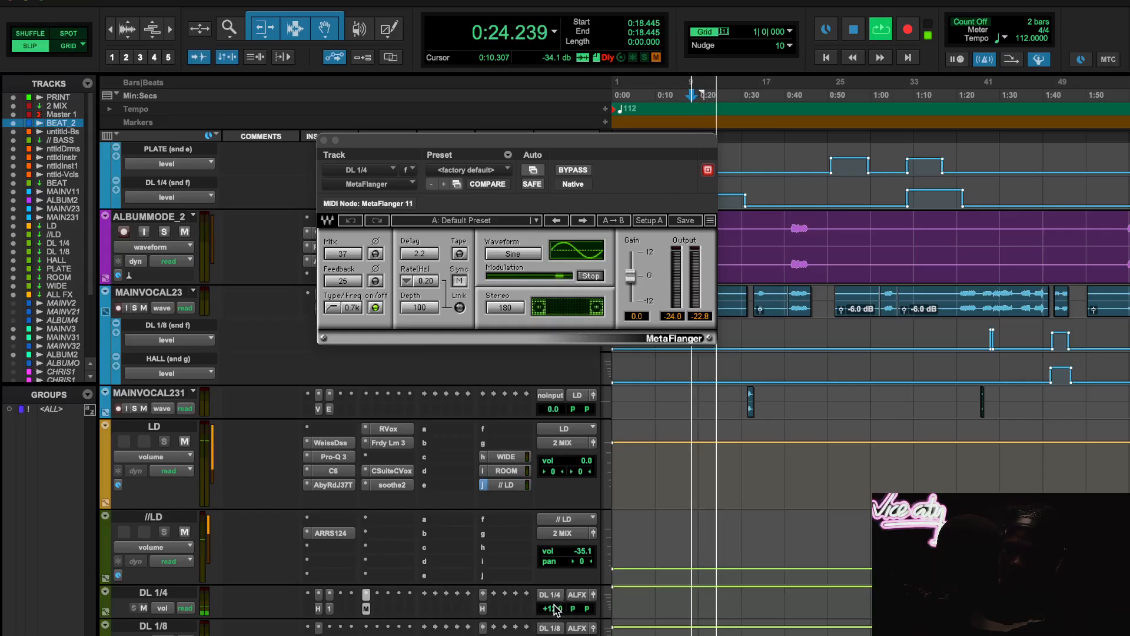
pyautogui.scroll(2, 729, 526)
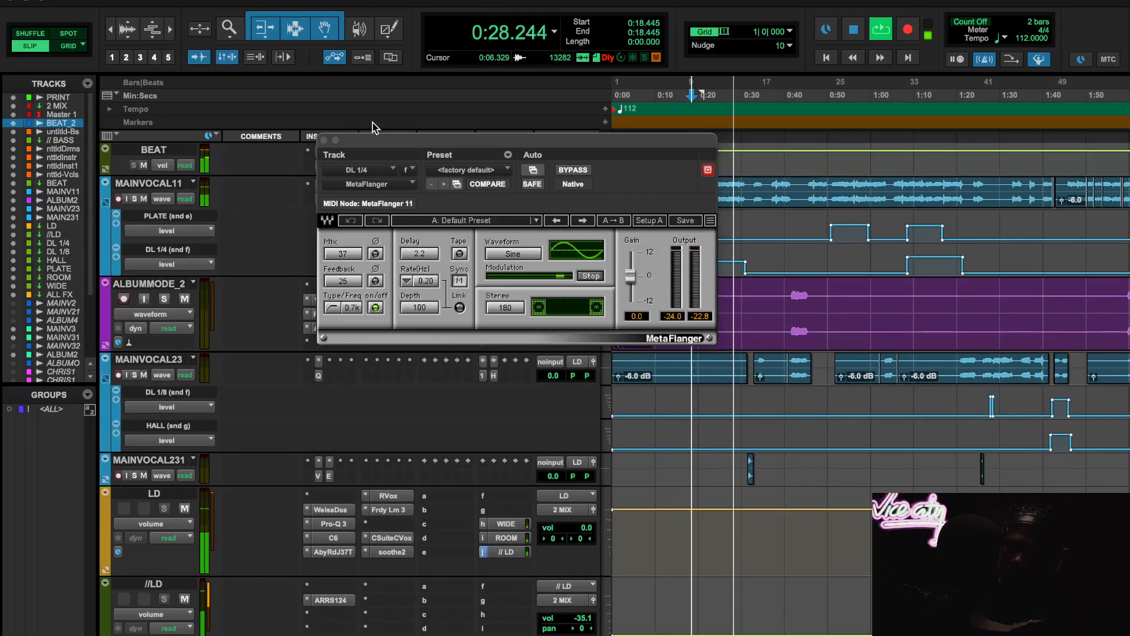
pyautogui.press('space')
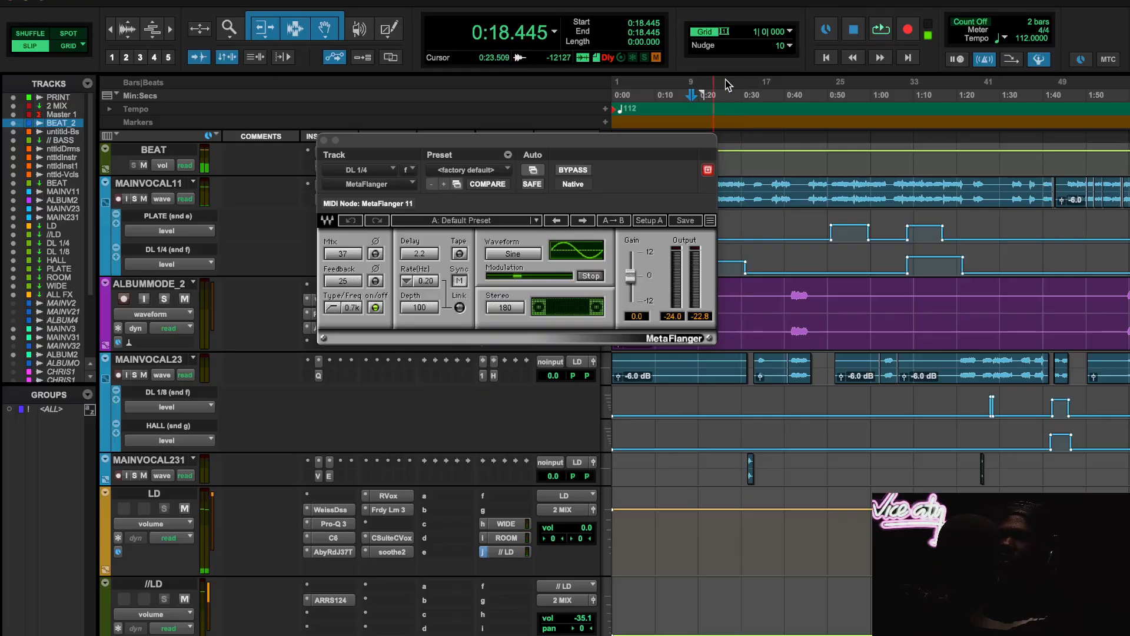
pyautogui.click(323, 140)
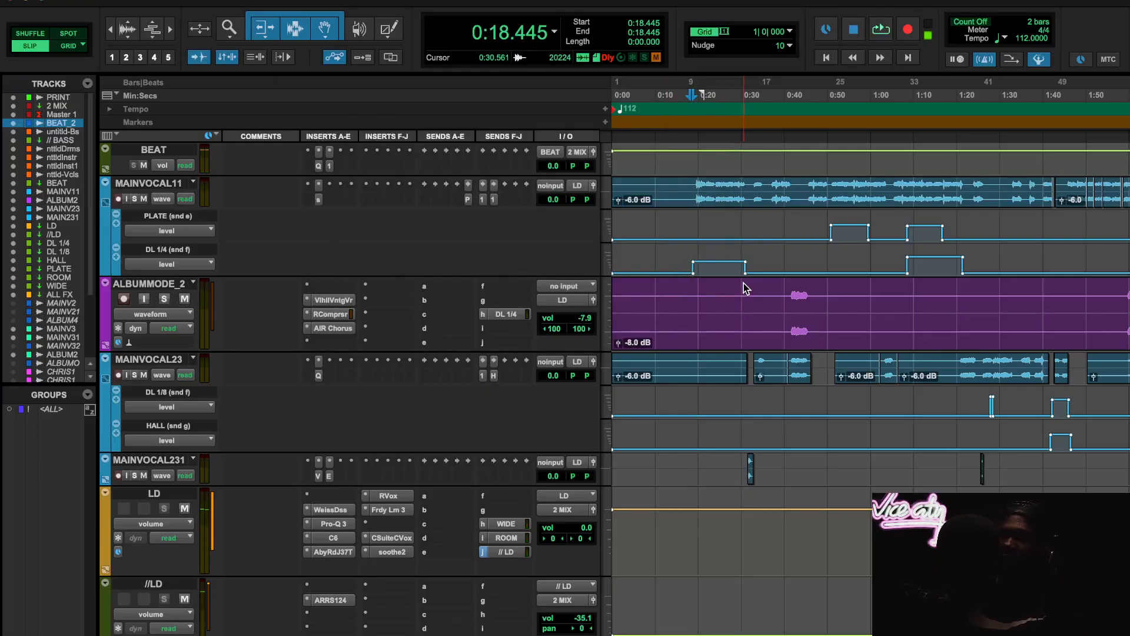
# - Move the playback start to 1:07.633 and audition the DL 1/4 delay throw, trying its volume fader during playback, then stop
pyautogui.scroll(-1, 718, 466)
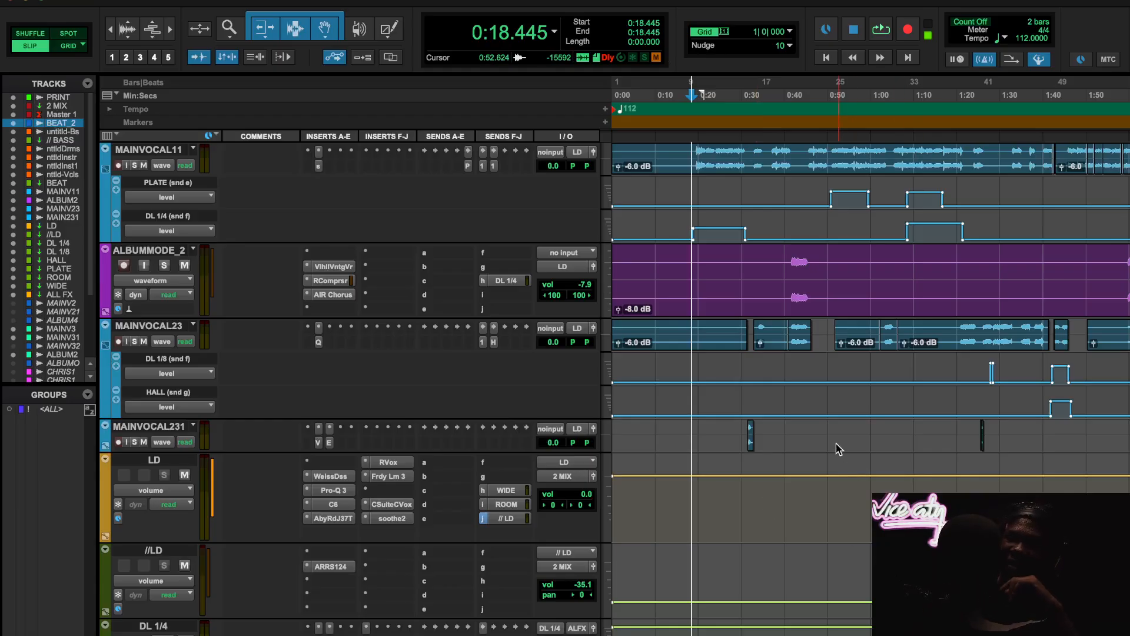
pyautogui.scroll(-3, 839, 449)
pyautogui.scroll(7, 838, 449)
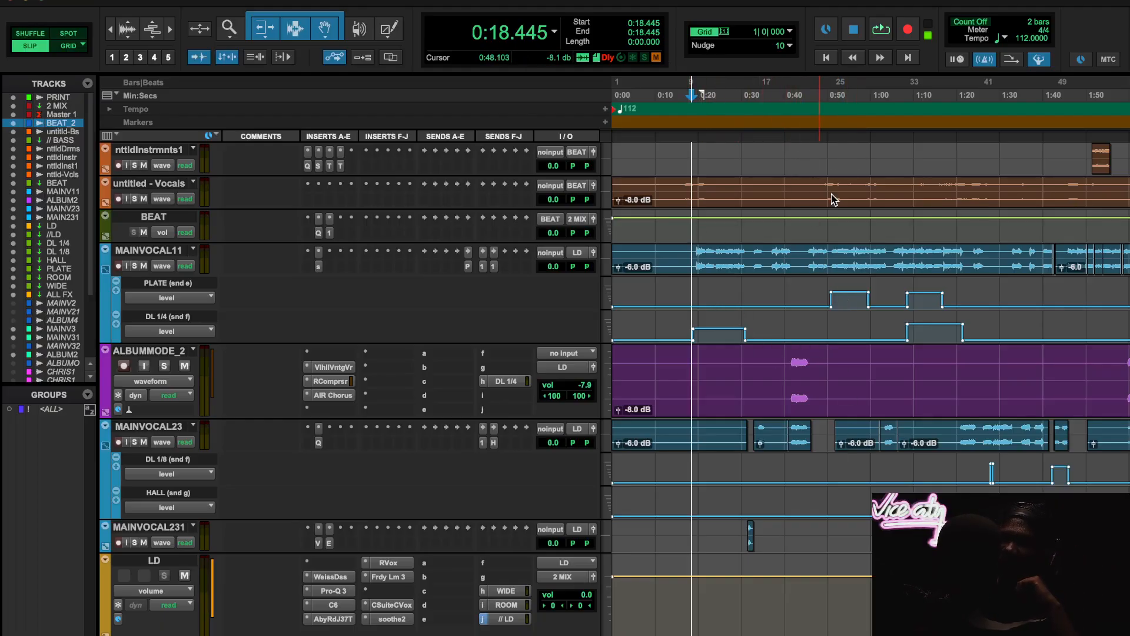
pyautogui.click(904, 97)
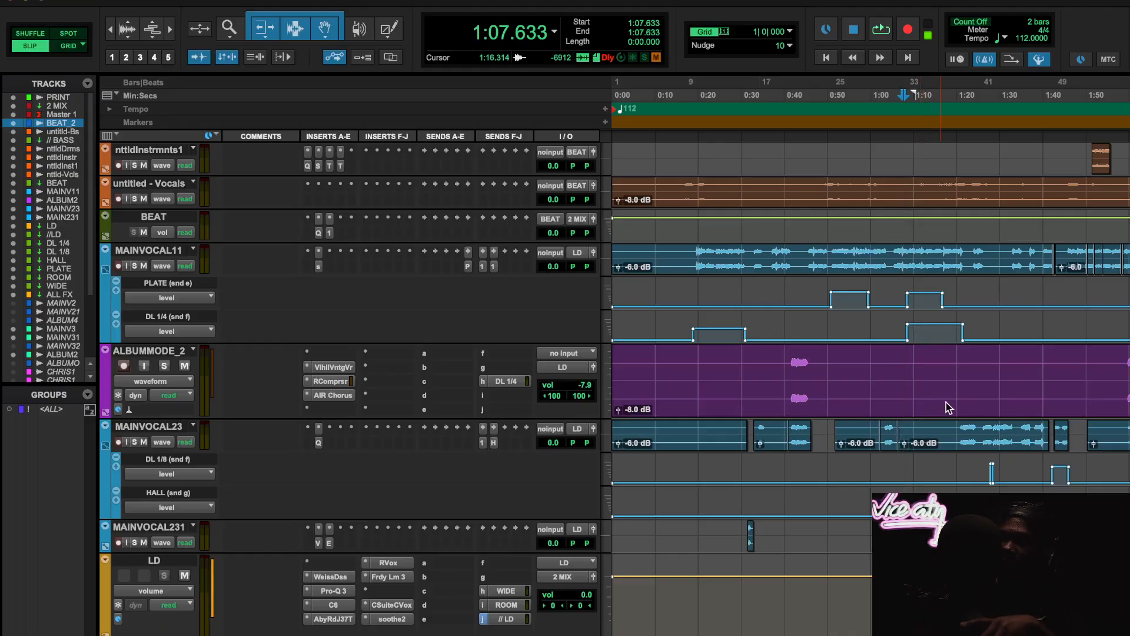
pyautogui.scroll(-10, 945, 401)
pyautogui.scroll(-5, 946, 402)
pyautogui.scroll(15, 946, 402)
pyautogui.scroll(-1, 945, 402)
pyautogui.press('space')
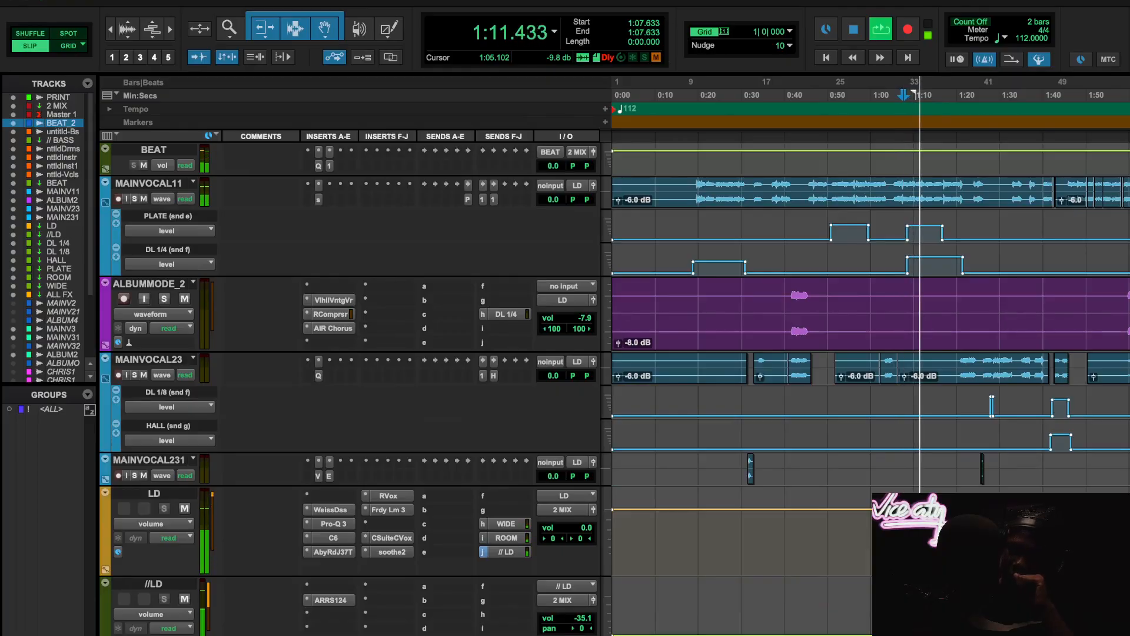
pyautogui.scroll(-2, 492, 598)
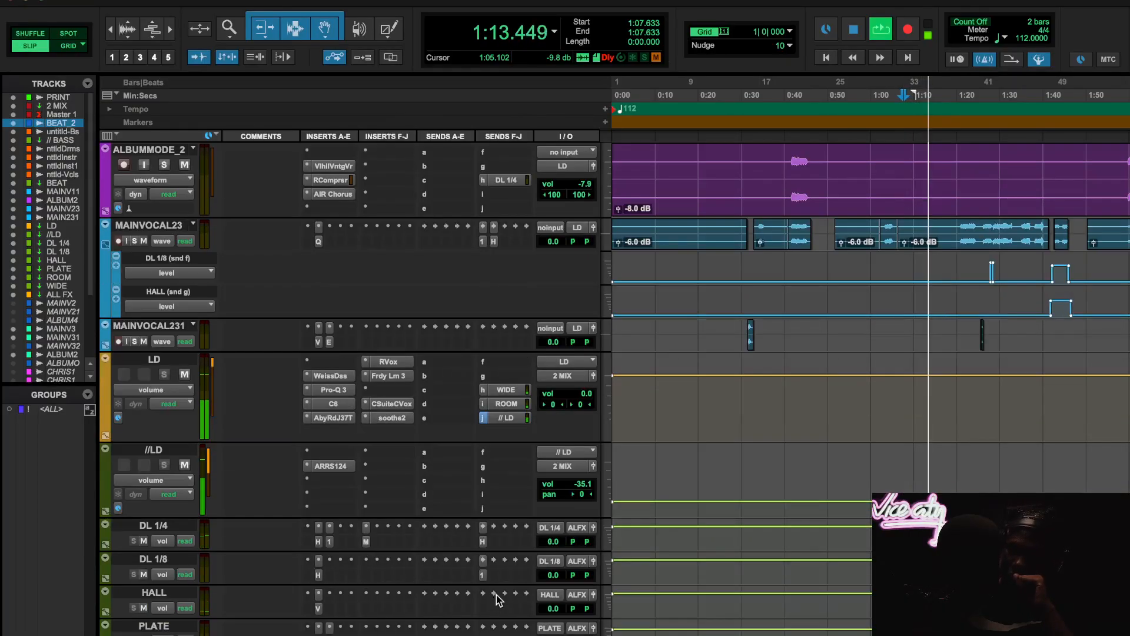
pyautogui.moveTo(543, 540); pyautogui.dragTo(547, 540)
pyautogui.scroll(3, 771, 489)
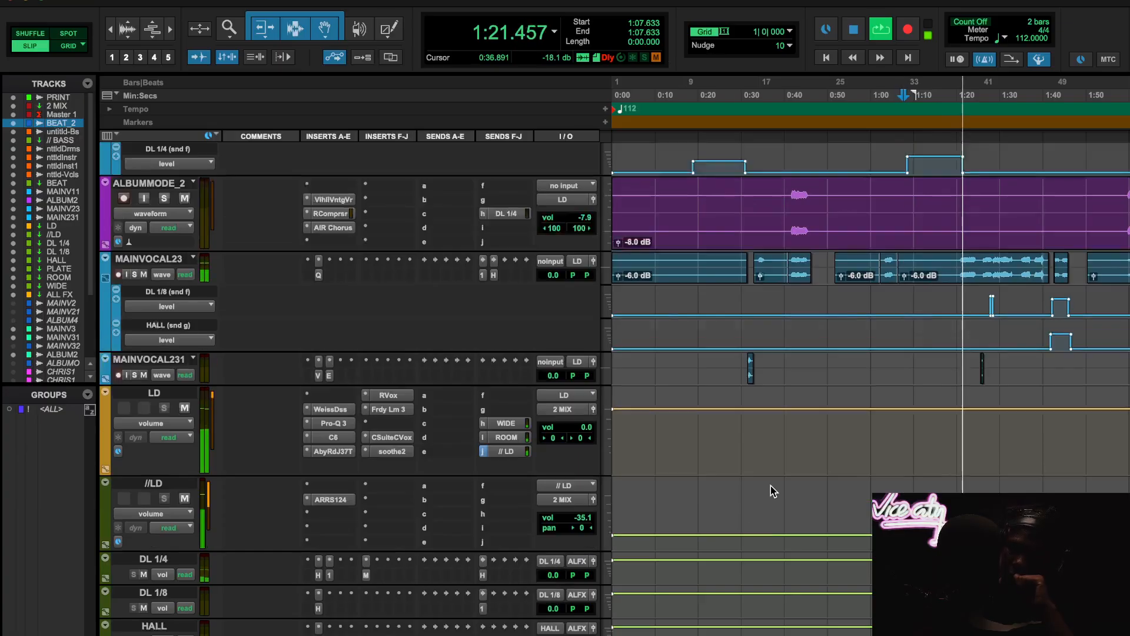
pyautogui.press('space')
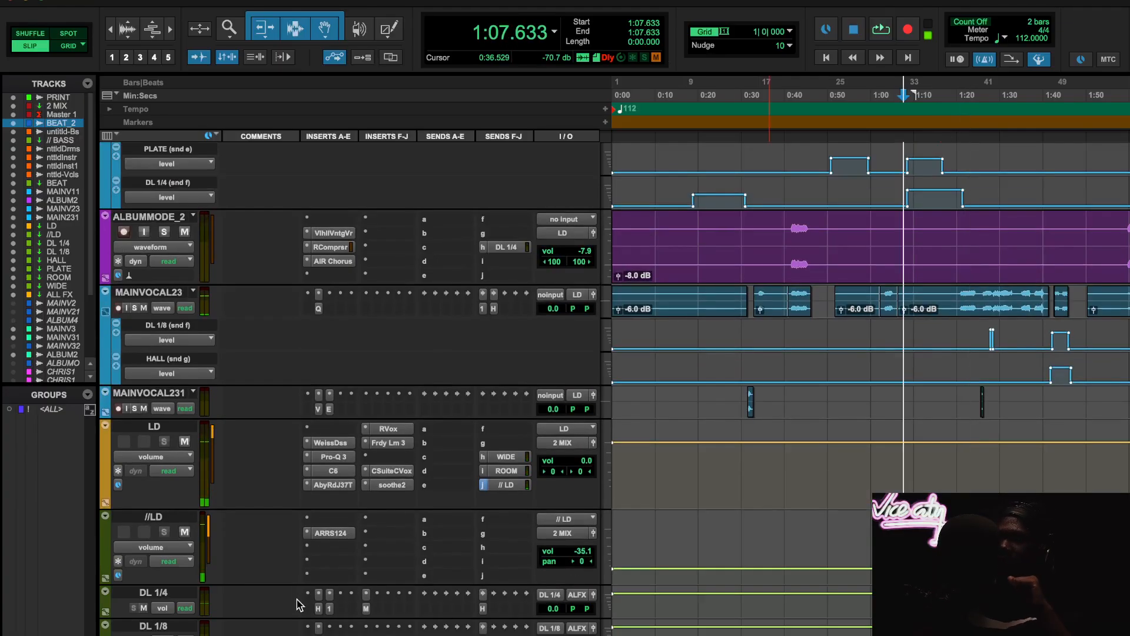
# - Recheck the DL 1/4 track's MetaFlanger settings and inspect its send to HALL, closing both windows
pyautogui.click(365, 610)
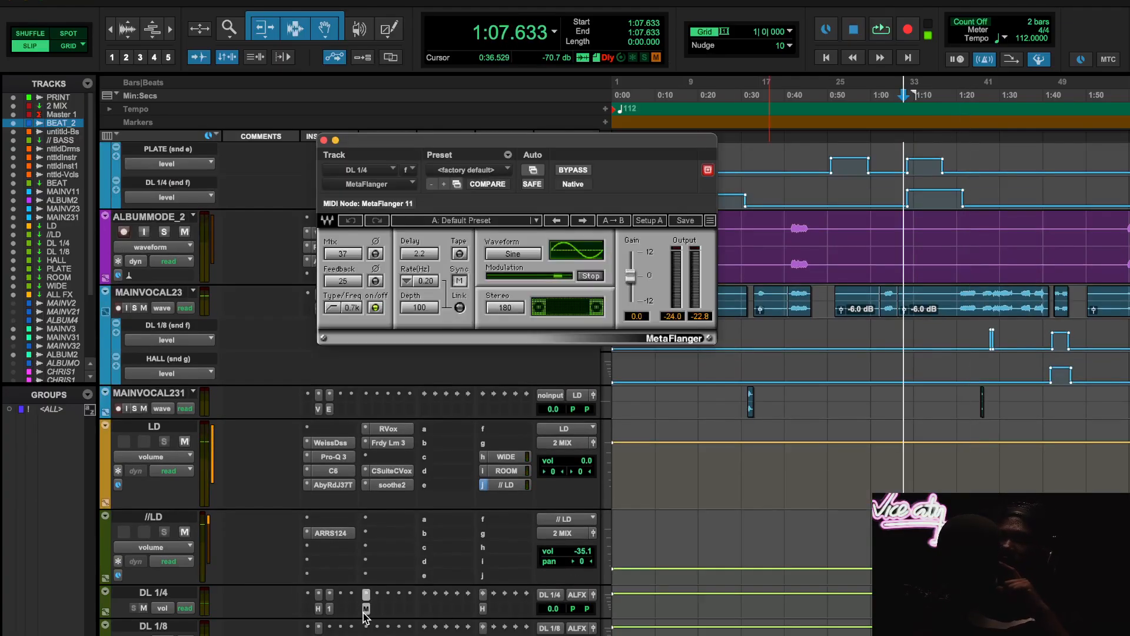
pyautogui.click(323, 140)
pyautogui.click(485, 609)
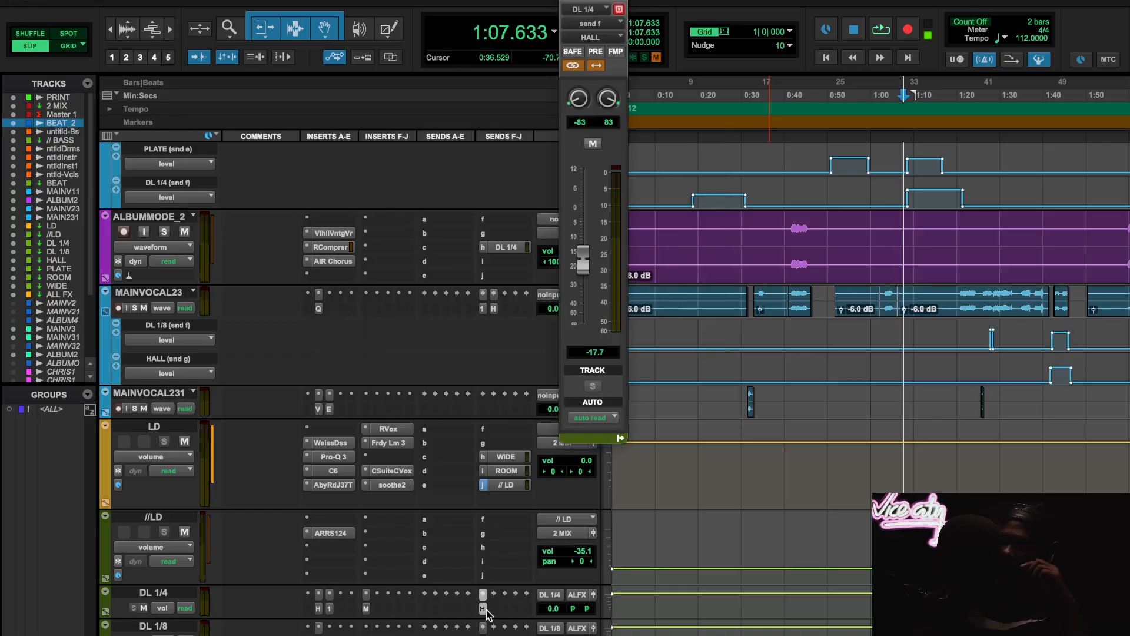
pyautogui.click(485, 610)
# - Open ValhallaVintageVerb on the HALL track, move its window aside to review the reverb settings, and close it
pyautogui.scroll(-5, 363, 407)
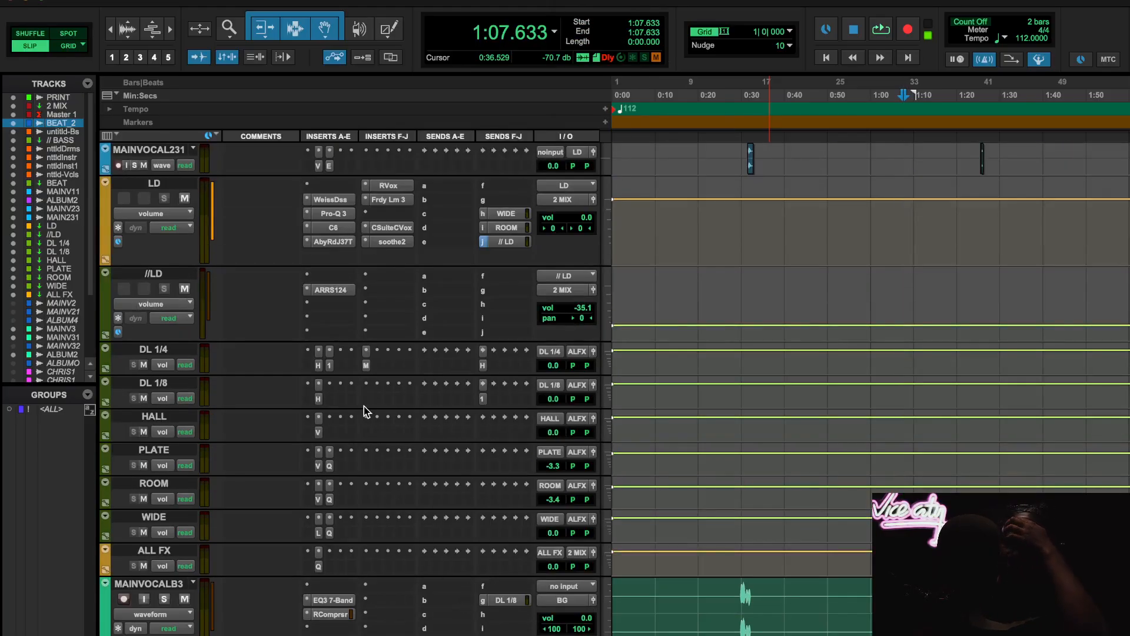
pyautogui.click(318, 432)
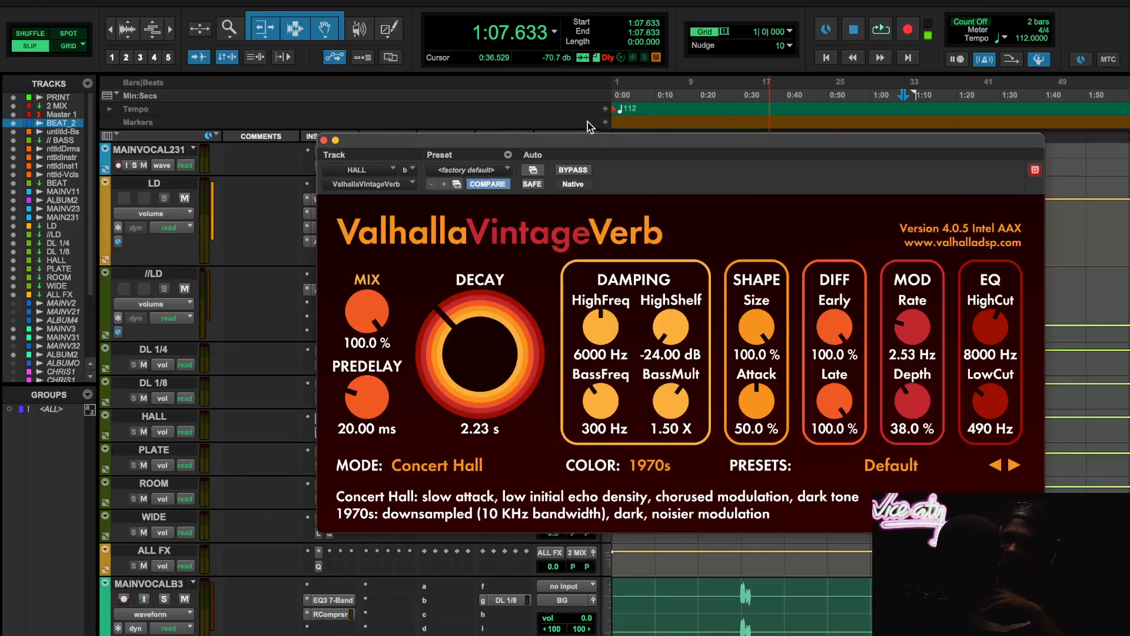
pyautogui.moveTo(621, 138); pyautogui.dragTo(511, 100)
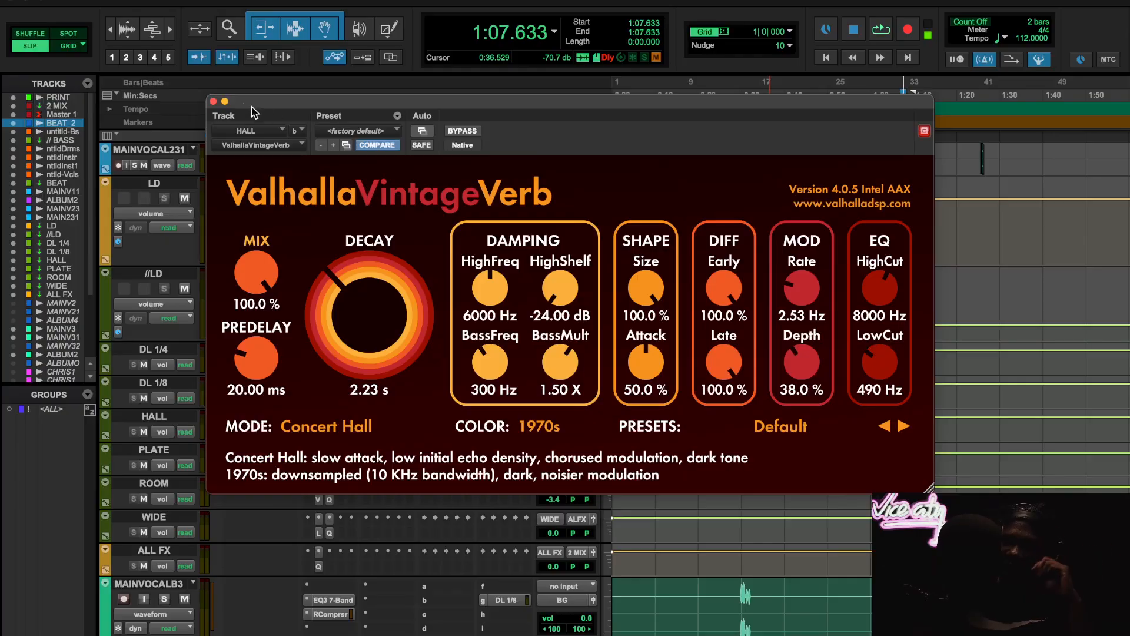
pyautogui.click(213, 102)
# - Inspect MAINVOCAL23's send to HALL and close the send window
pyautogui.scroll(10, 464, 349)
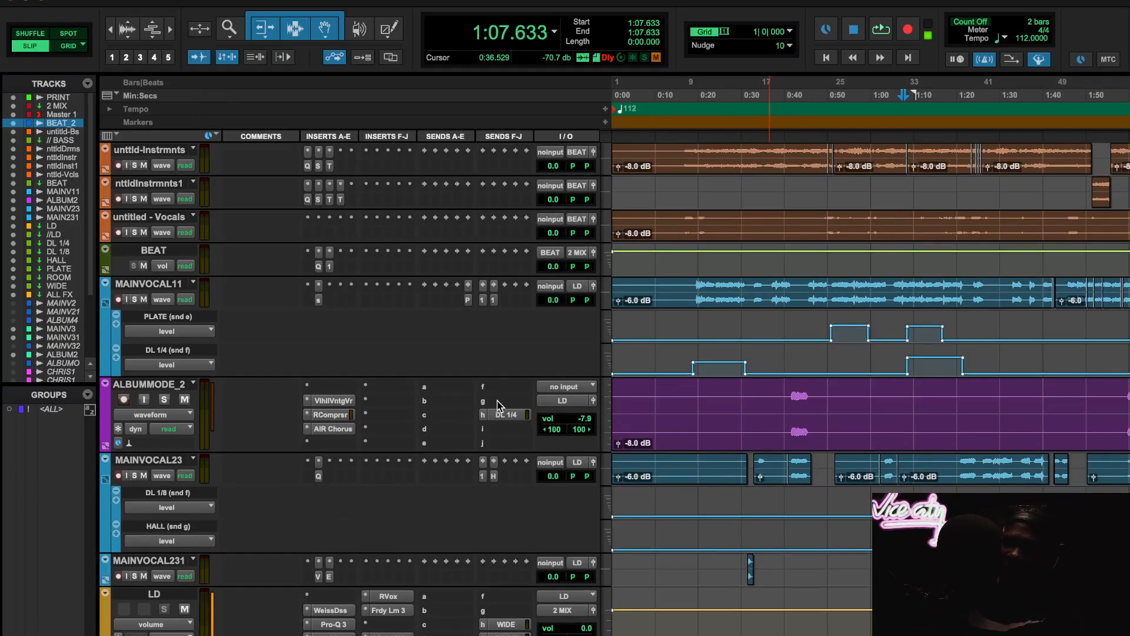
pyautogui.scroll(-1, 498, 406)
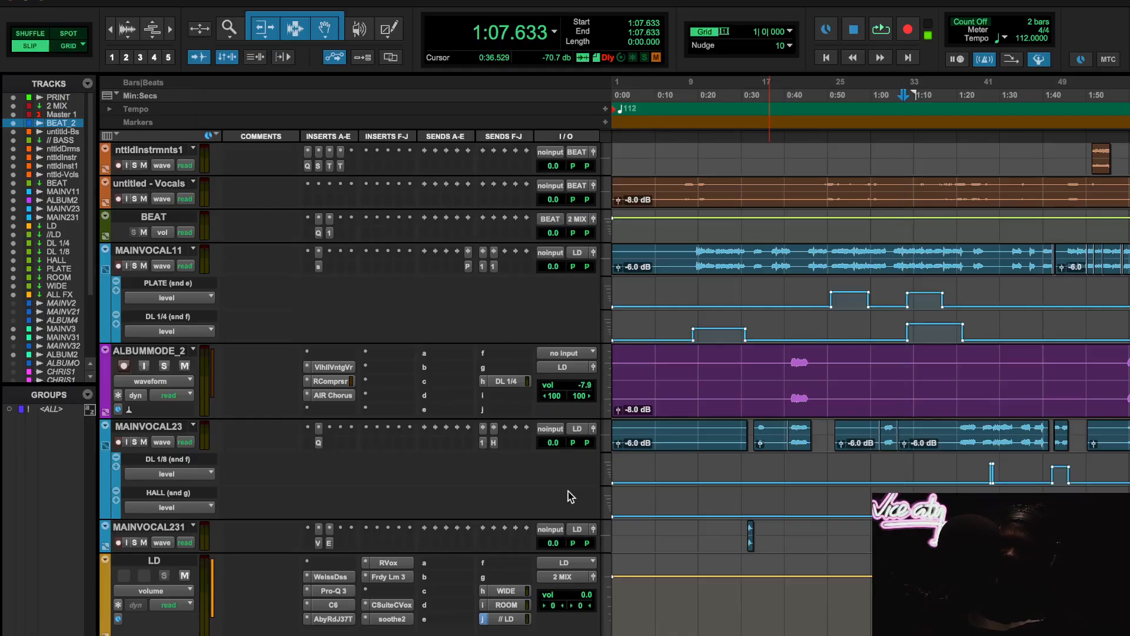
pyautogui.click(494, 443)
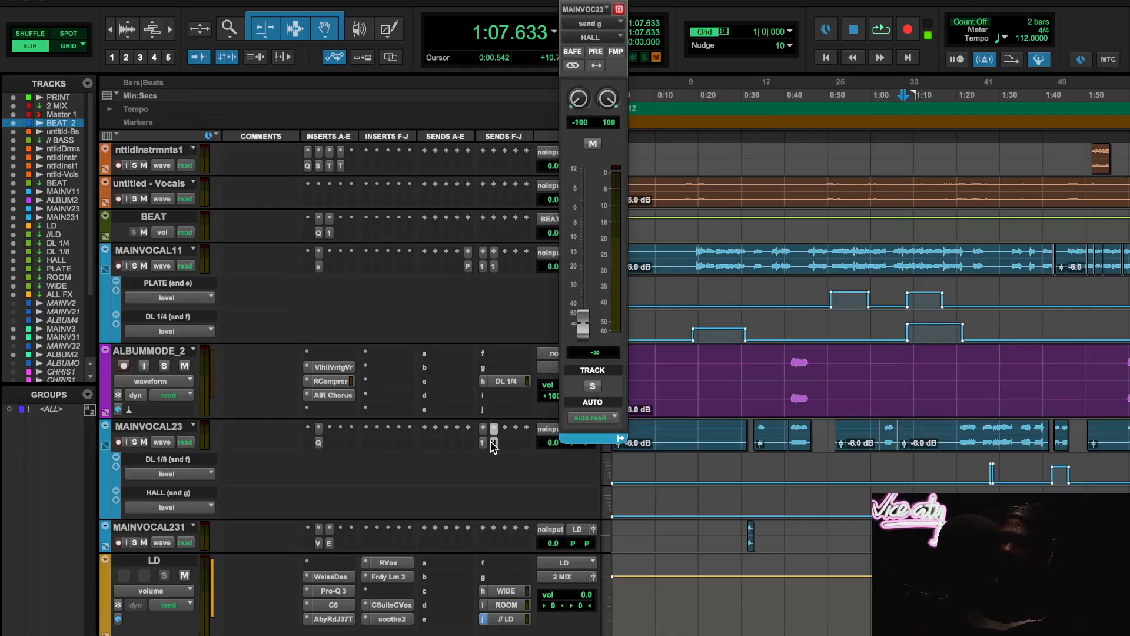
pyautogui.click(494, 443)
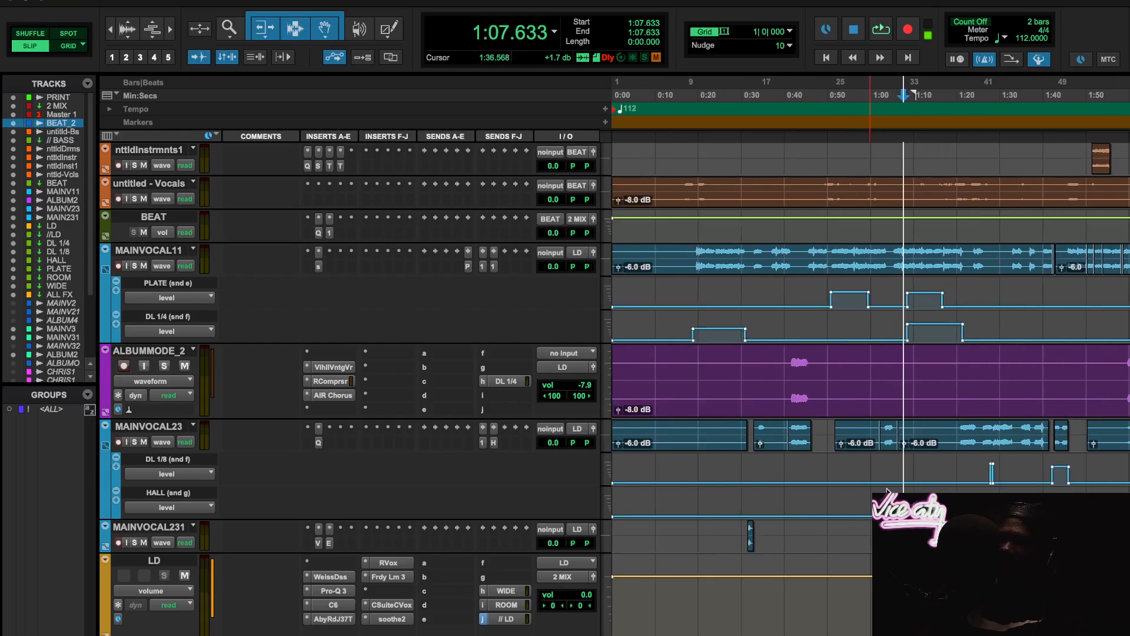
# - Play from 1:36.568 to audition MAINVOCAL23's automated DL 1/8 and HALL throws while viewing the other tracks, then stop playback
pyautogui.hscroll(5, 887, 489)
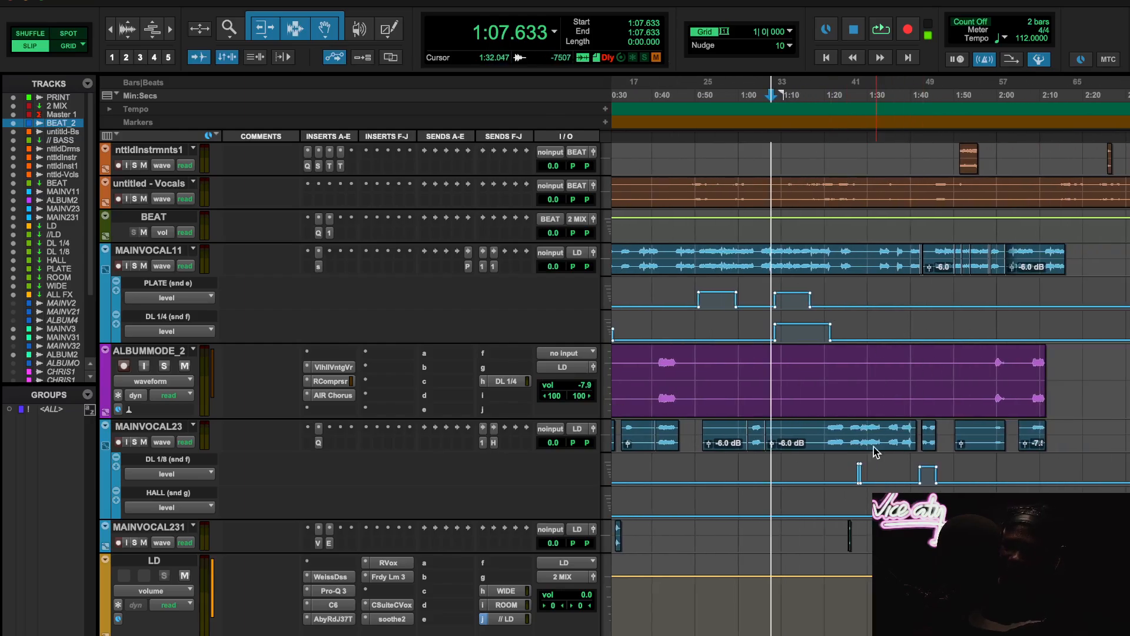
pyautogui.click(897, 96)
pyautogui.press('space')
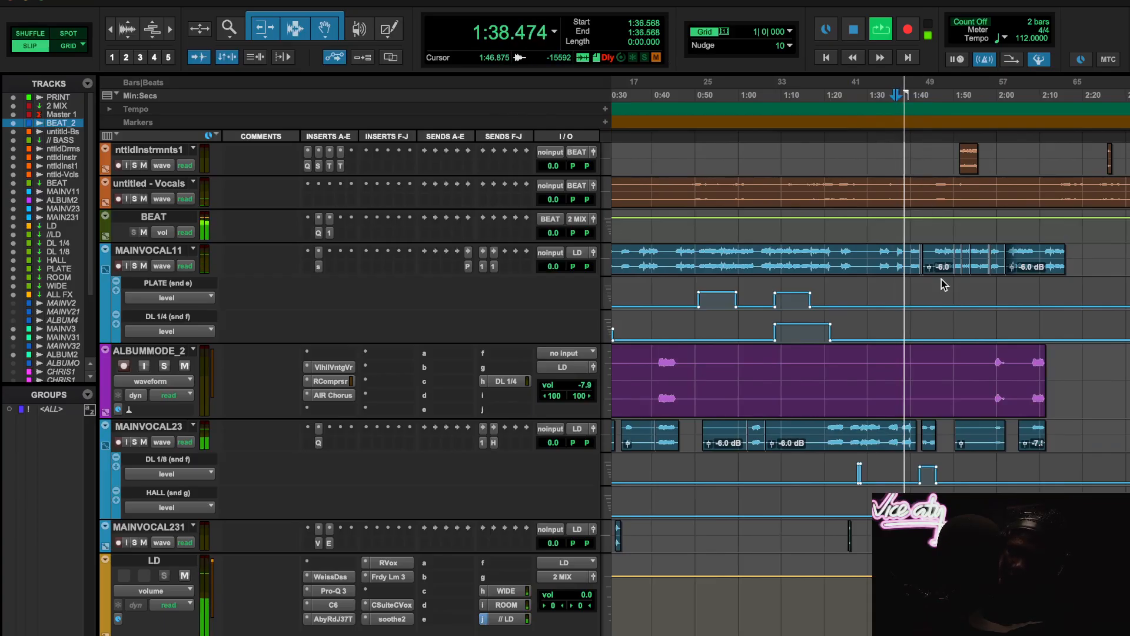
pyautogui.scroll(-3, 941, 279)
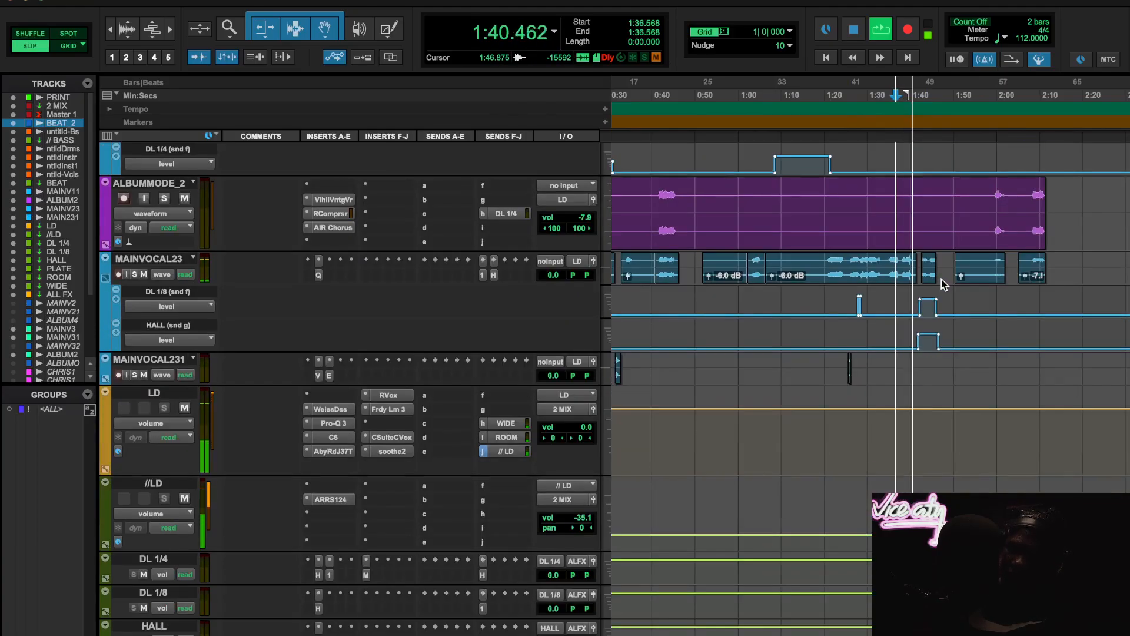
pyautogui.scroll(1, 941, 279)
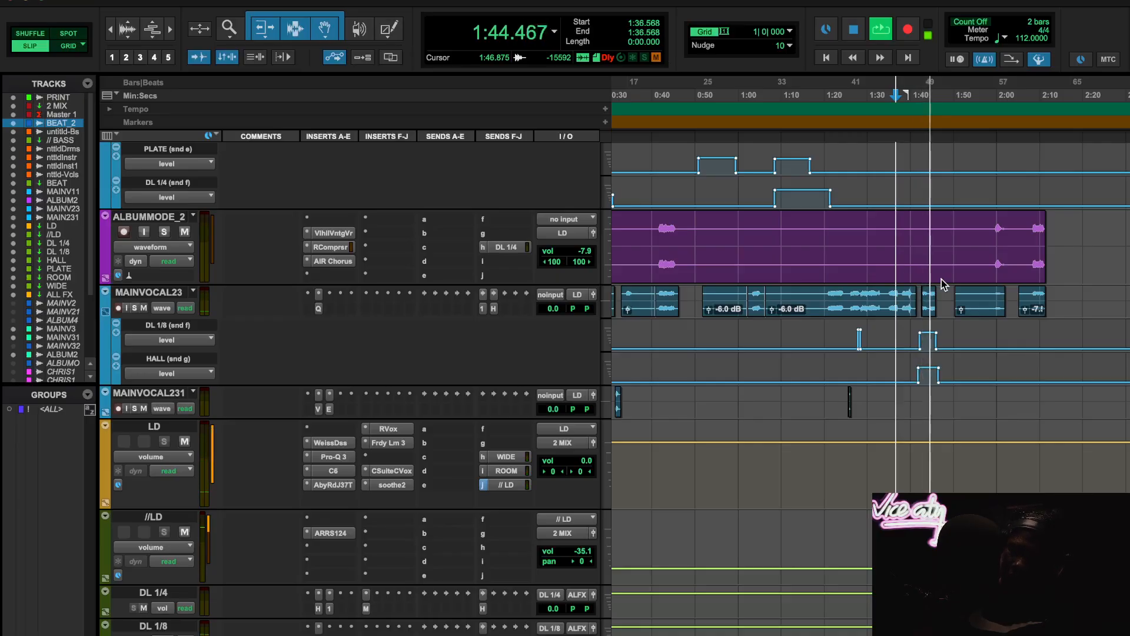
pyautogui.scroll(-4, 941, 279)
pyautogui.scroll(-8, 941, 279)
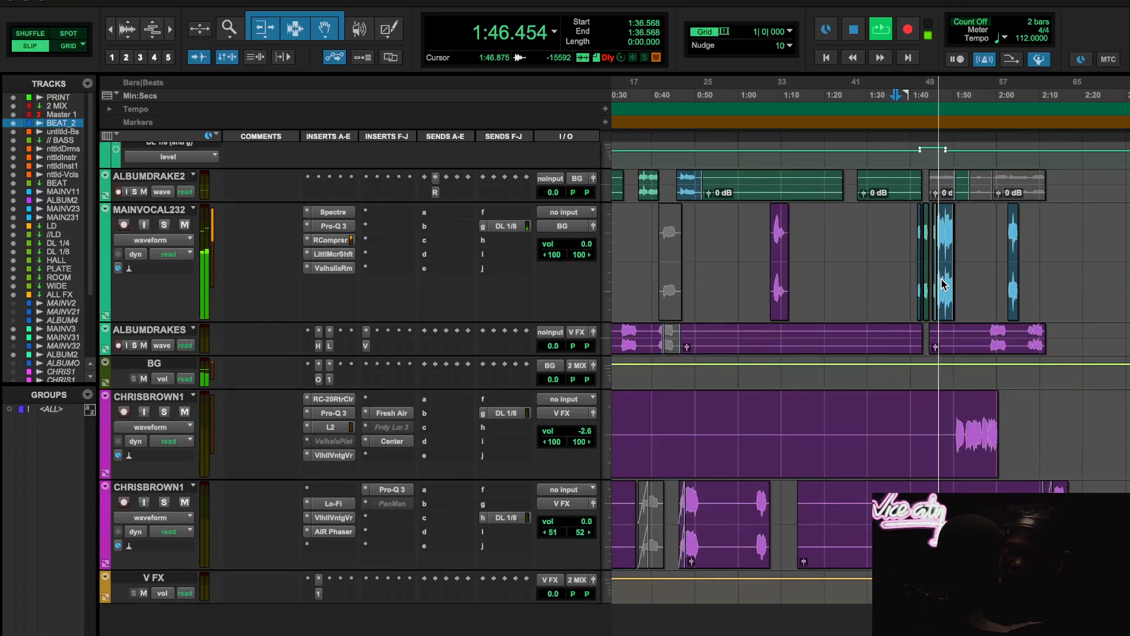
pyautogui.scroll(10, 941, 279)
pyautogui.scroll(6, 942, 279)
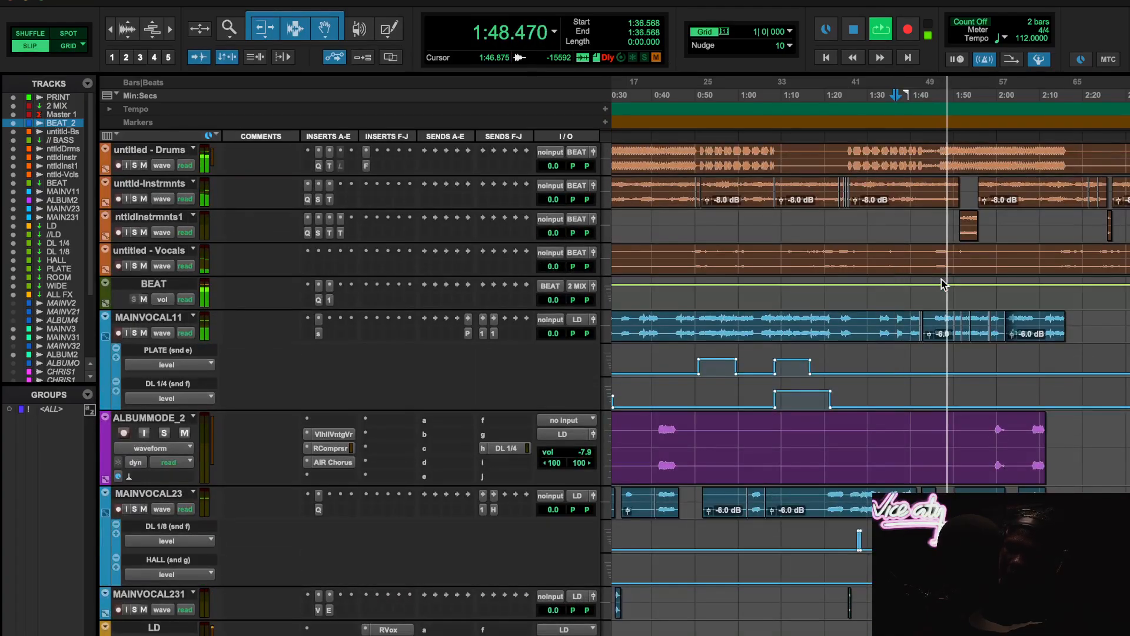
pyautogui.scroll(-1, 942, 279)
pyautogui.press('space')
pyautogui.scroll(8, 941, 279)
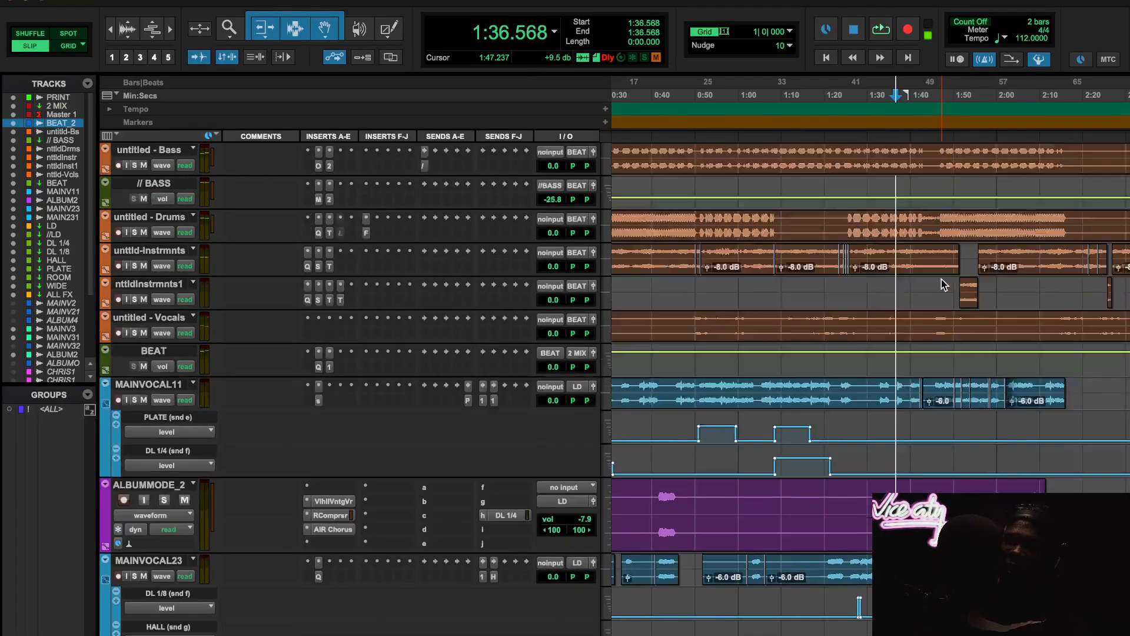
pyautogui.scroll(-10, 941, 279)
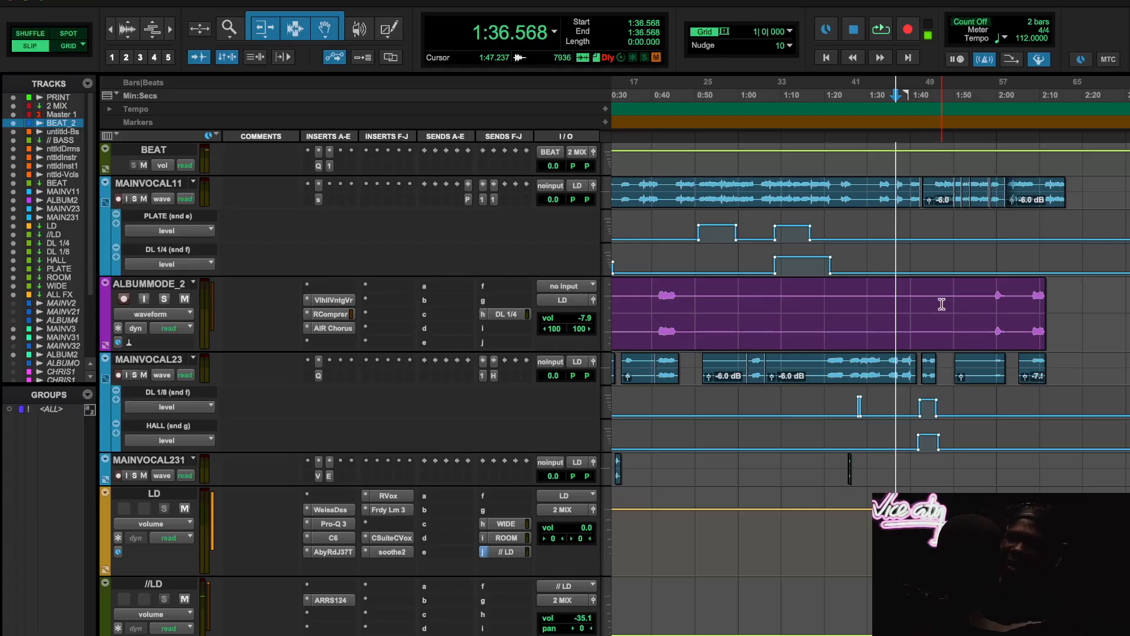
# - Open H-Delay on the DL 1/8 track to review its delay settings, and close it
pyautogui.scroll(-7, 899, 381)
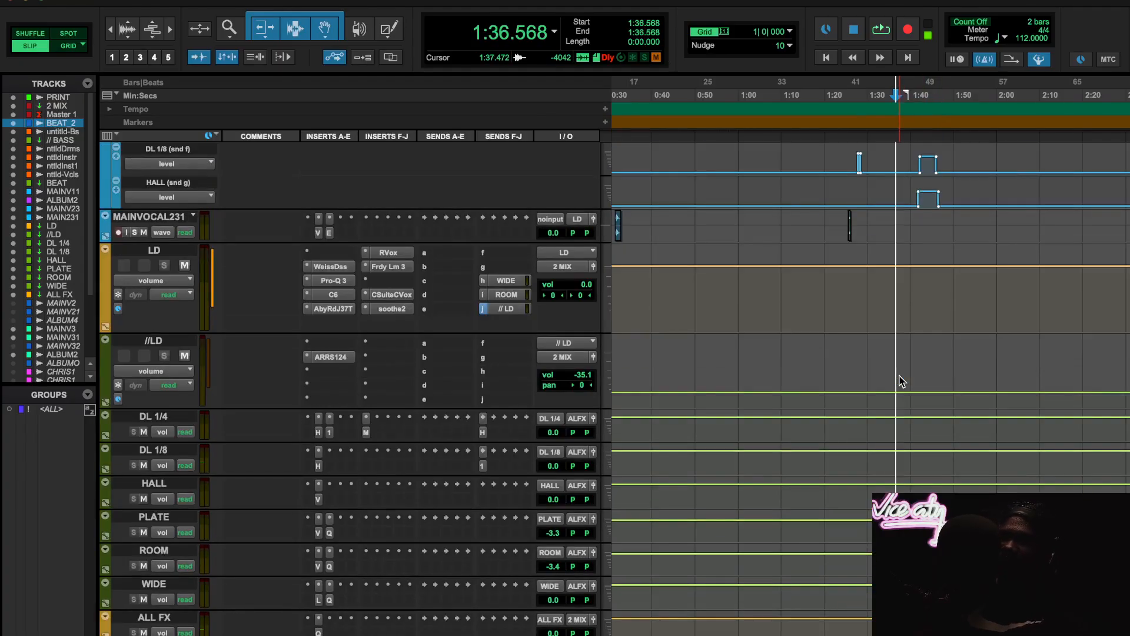
pyautogui.click(318, 466)
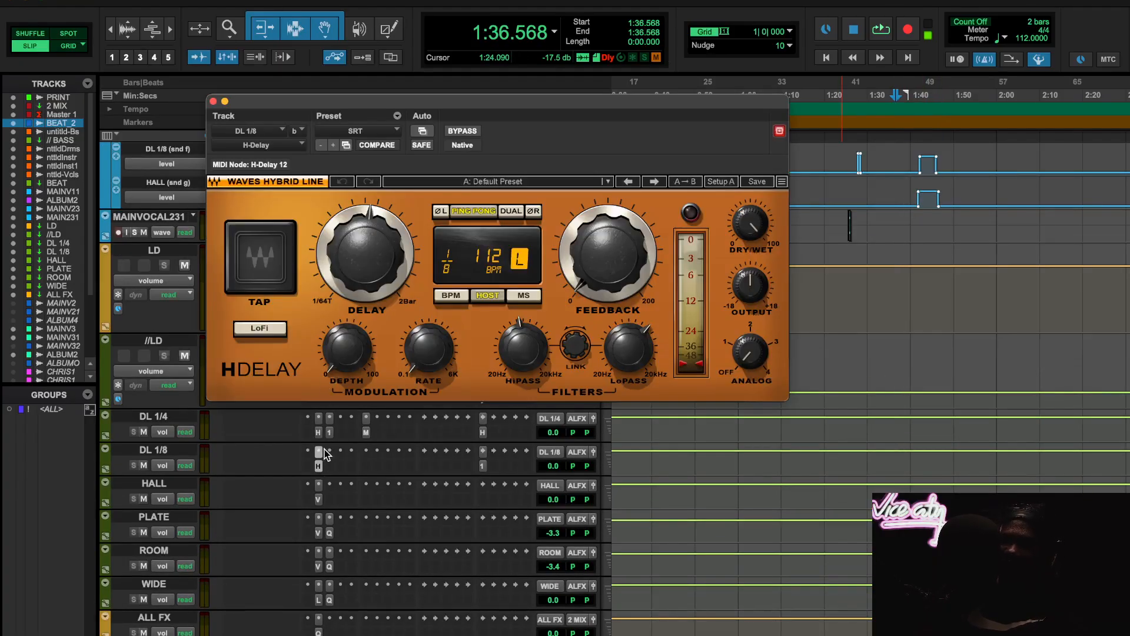
pyautogui.click(318, 466)
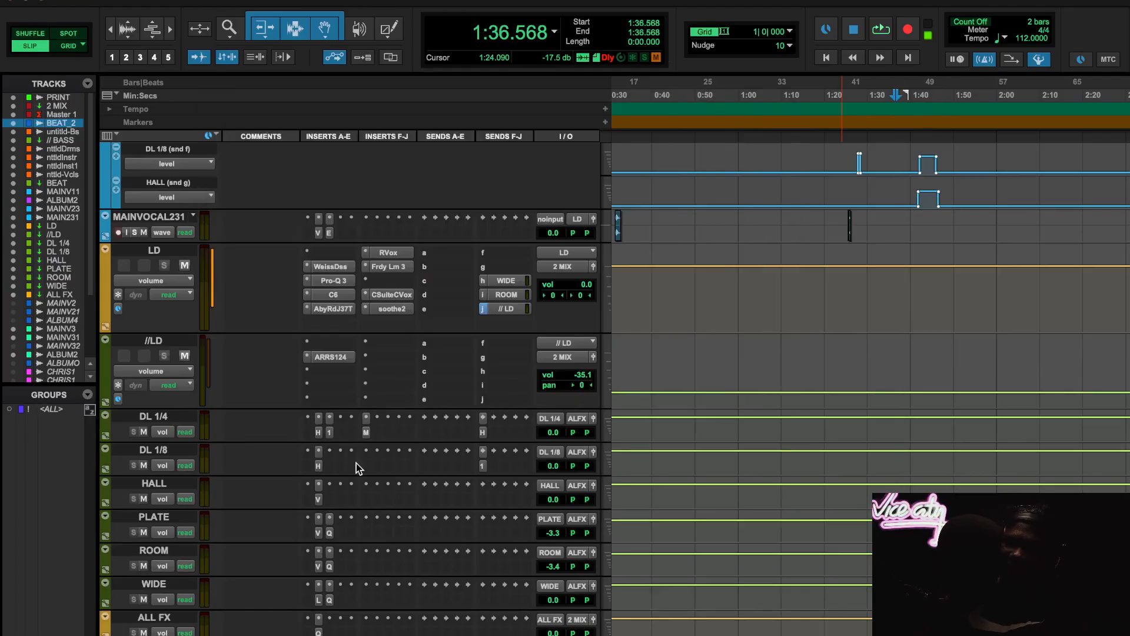
# - Open the DL 1/8 track's send back to DL 1/8, make that send inactive, and recheck the track's H-Delay settings
pyautogui.click(483, 466)
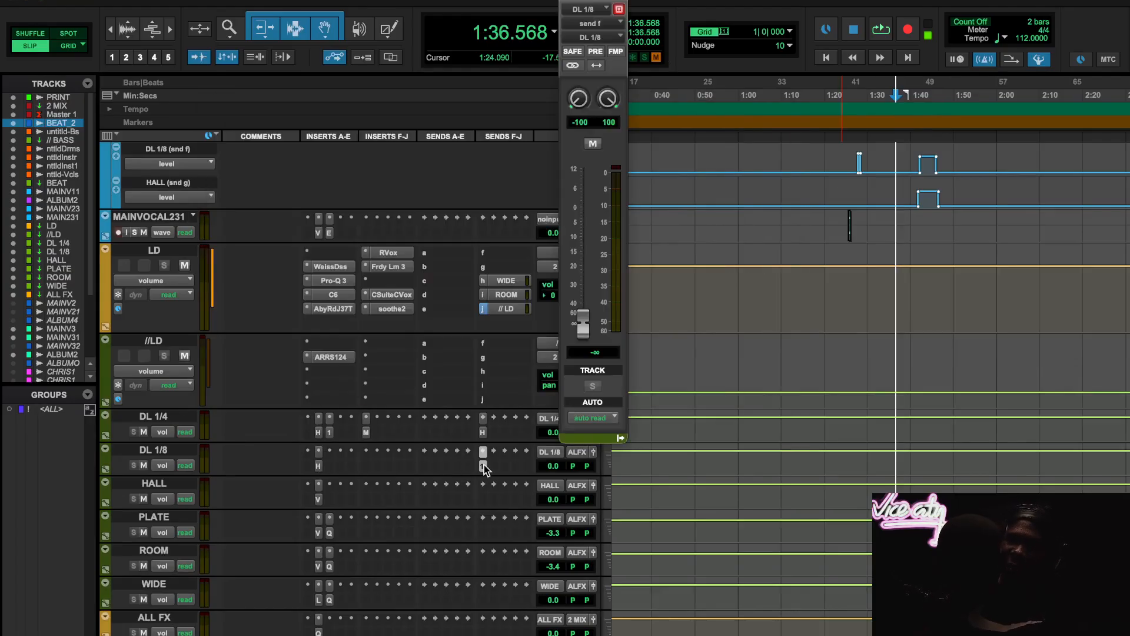
pyautogui.keyDown('ctrl'); pyautogui.keyDown('super'); pyautogui.click(483, 466); pyautogui.keyUp('super'); pyautogui.keyUp('ctrl')
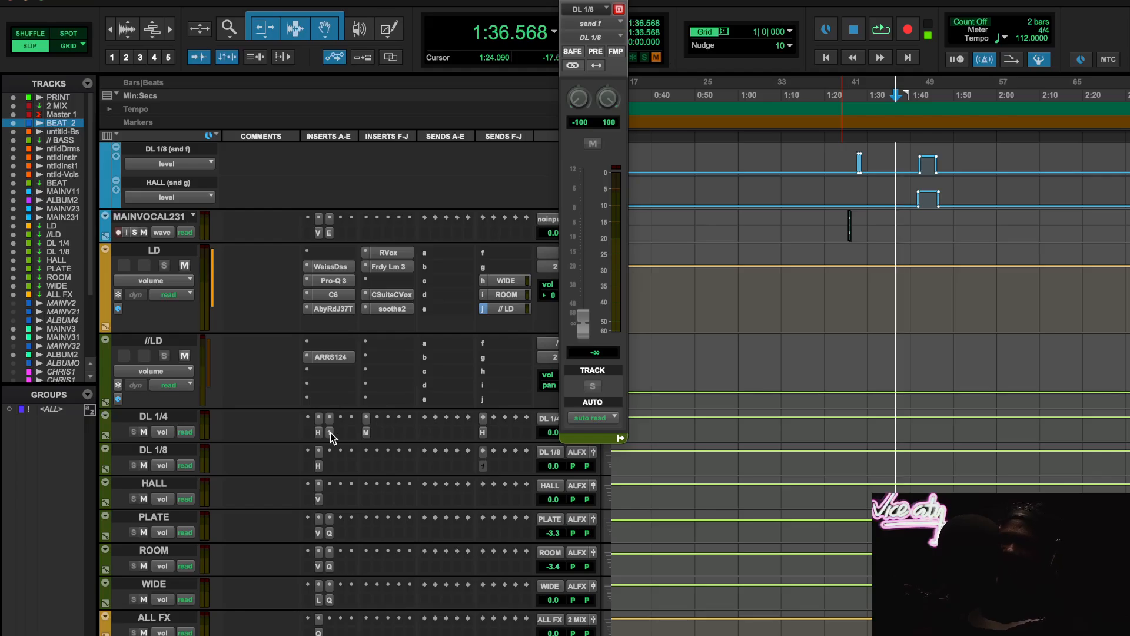
pyautogui.click(318, 465)
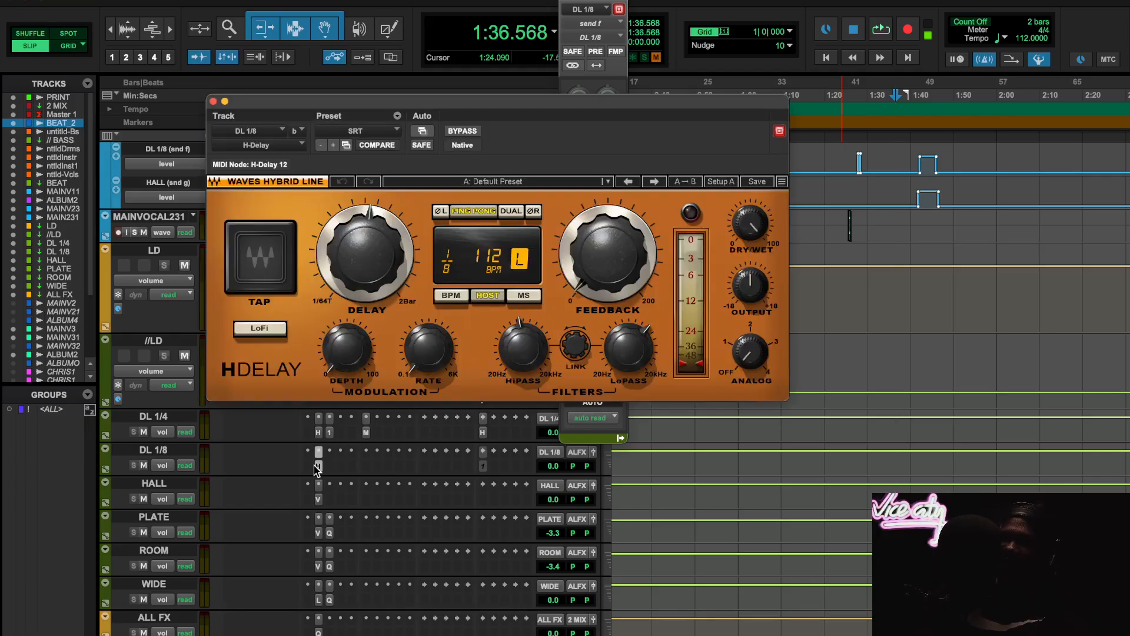
pyautogui.click(321, 500)
pyautogui.click(213, 101)
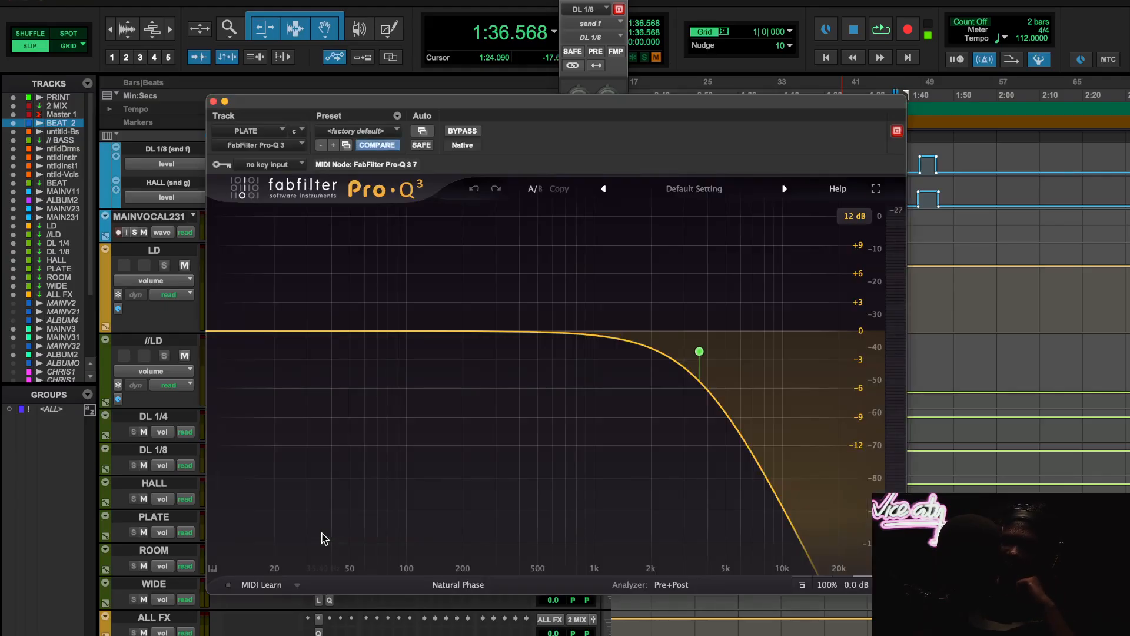
# - Open the PLATE track's Pro-Q 3 curve and its ValhallaPlate reverb settings, closing each window after viewing
pyautogui.click(329, 533)
pyautogui.click(213, 102)
pyautogui.scroll(-2, 364, 474)
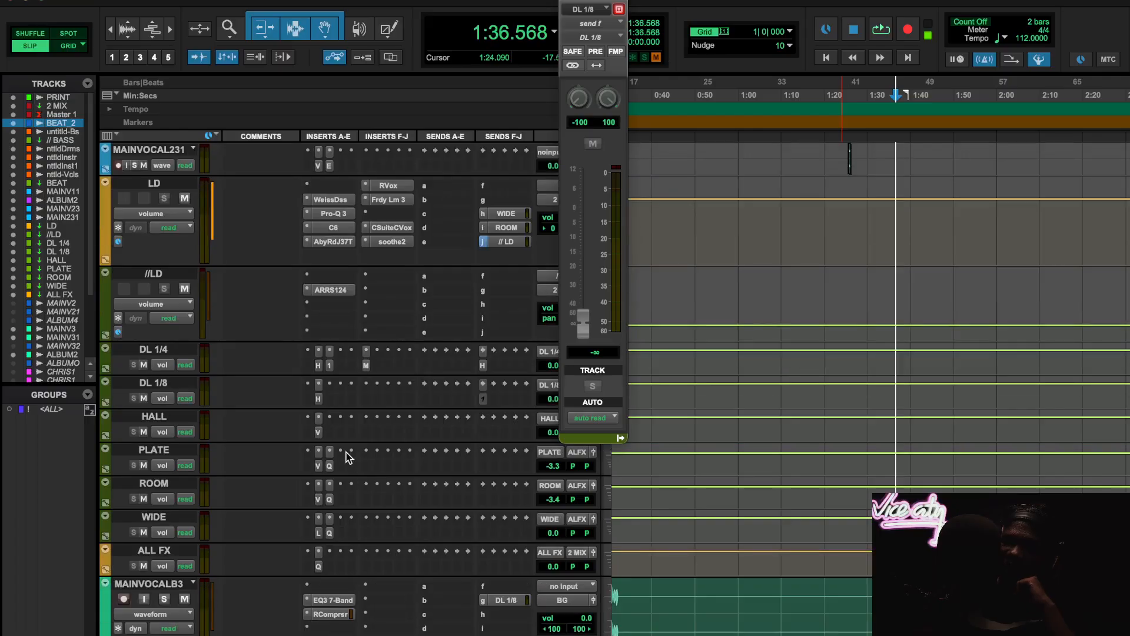
pyautogui.click(321, 468)
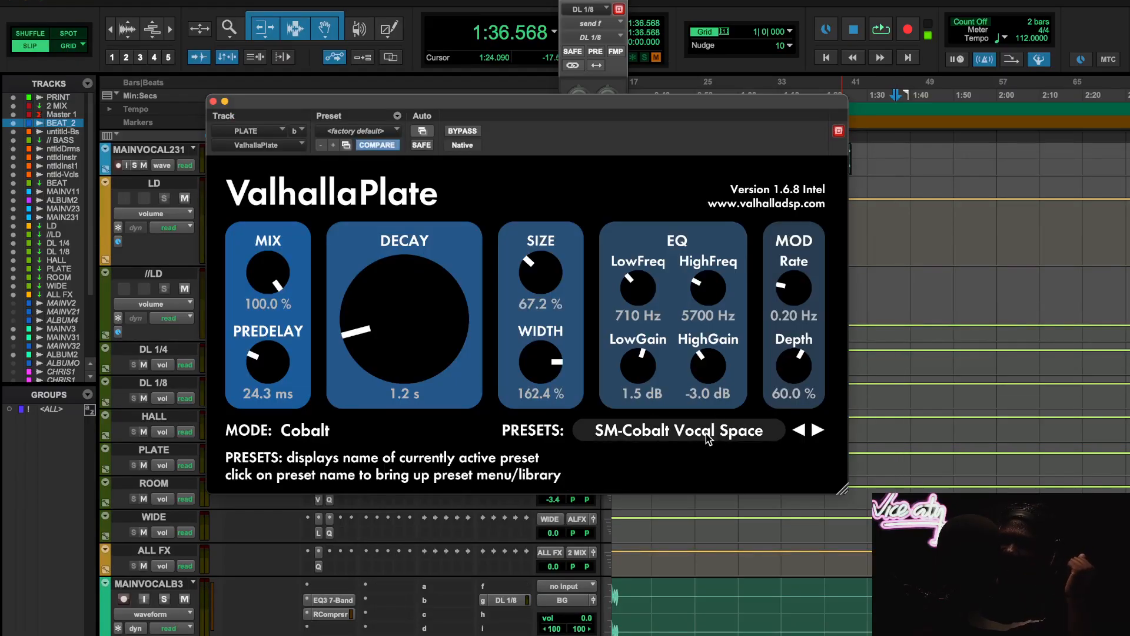
pyautogui.click(213, 102)
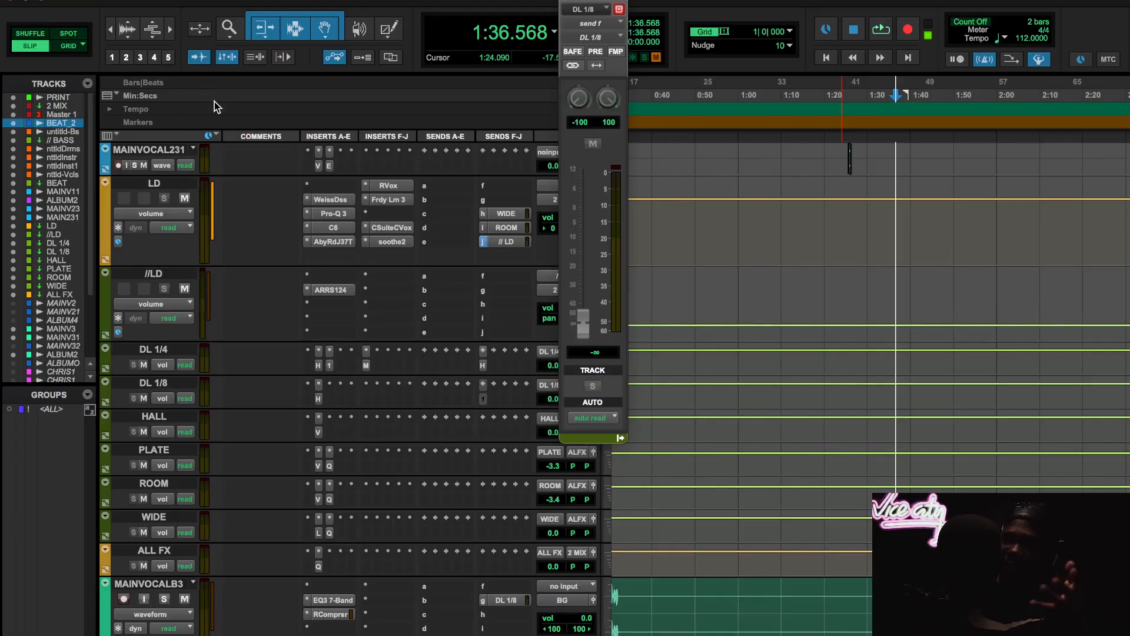
# - Recheck ValhallaPlate on the PLATE track and inspect the high-cut band in the Pro-Q 3 after it, closing both
pyautogui.click(331, 465)
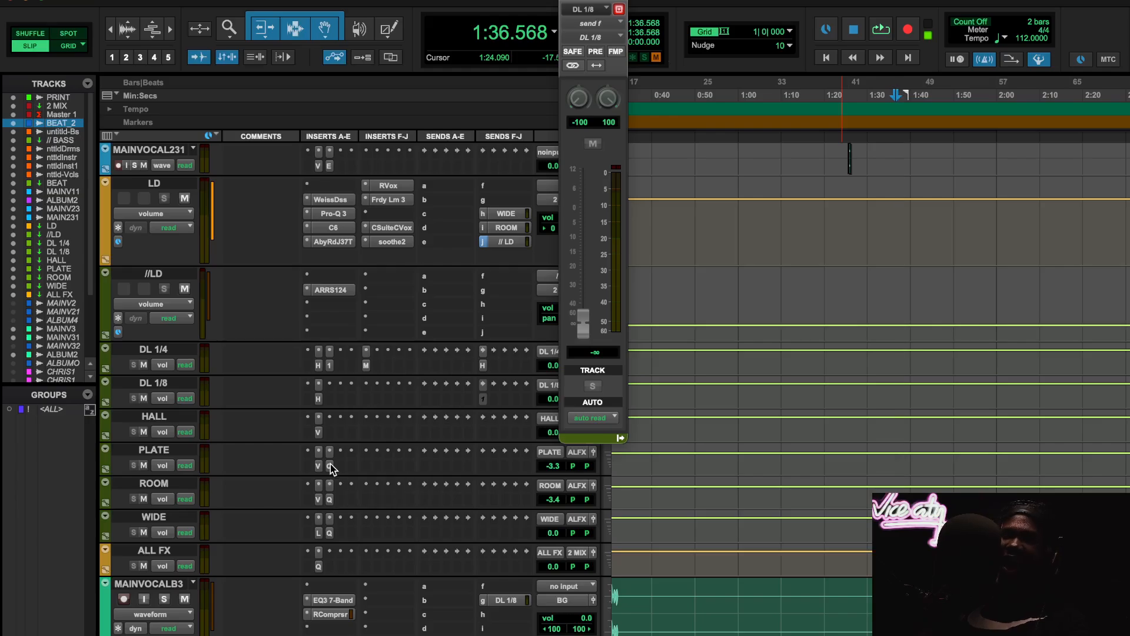
pyautogui.click(213, 102)
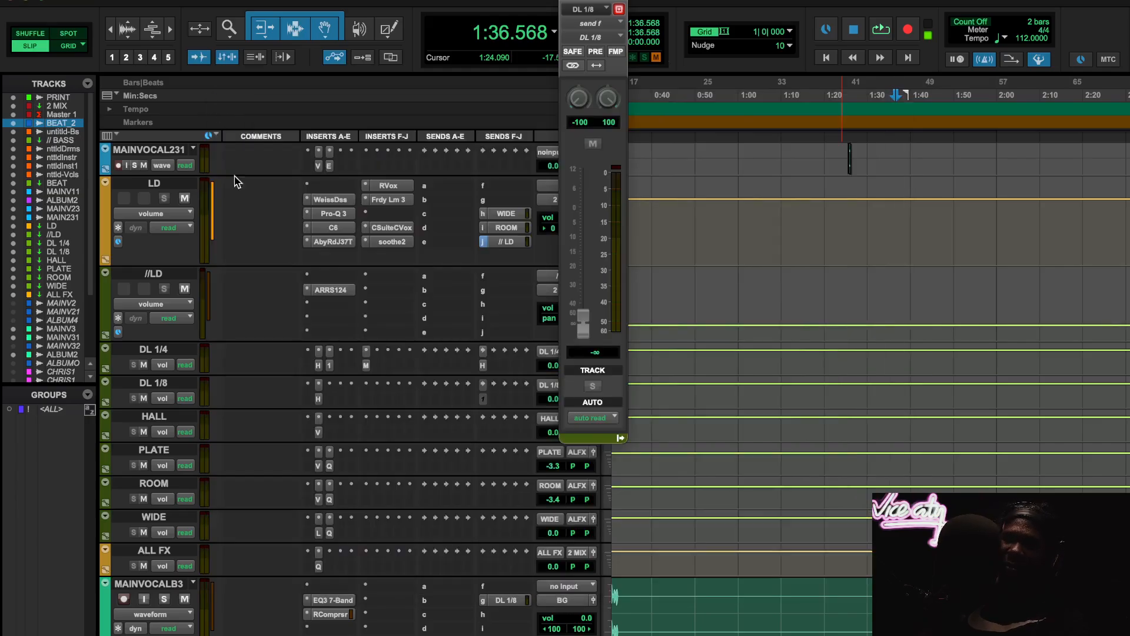
pyautogui.click(322, 466)
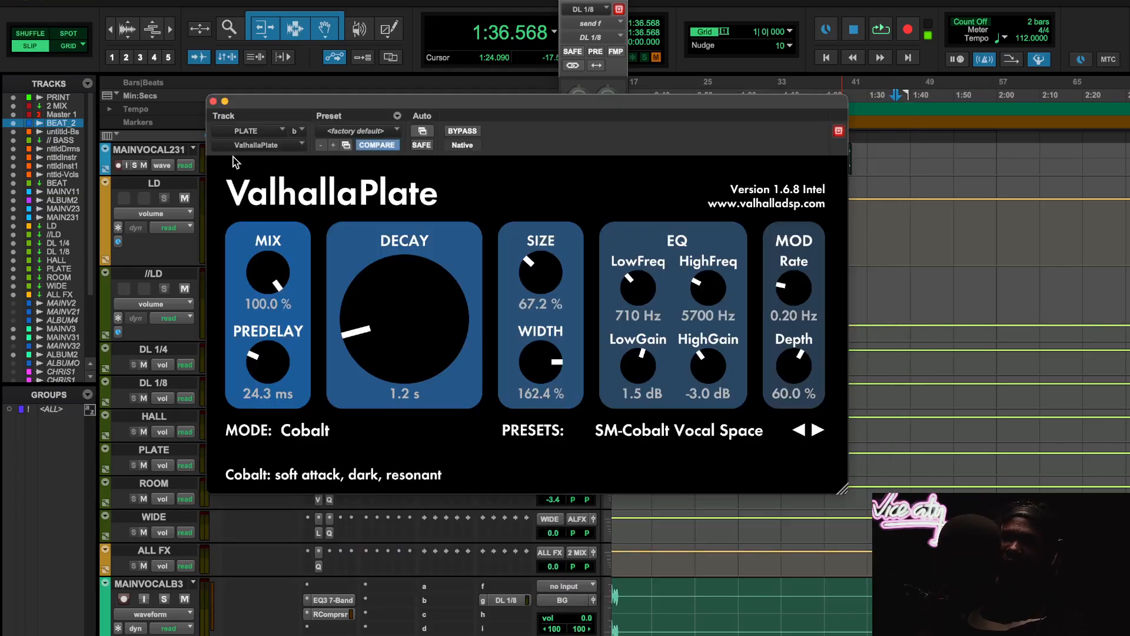
pyautogui.click(213, 101)
pyautogui.click(329, 465)
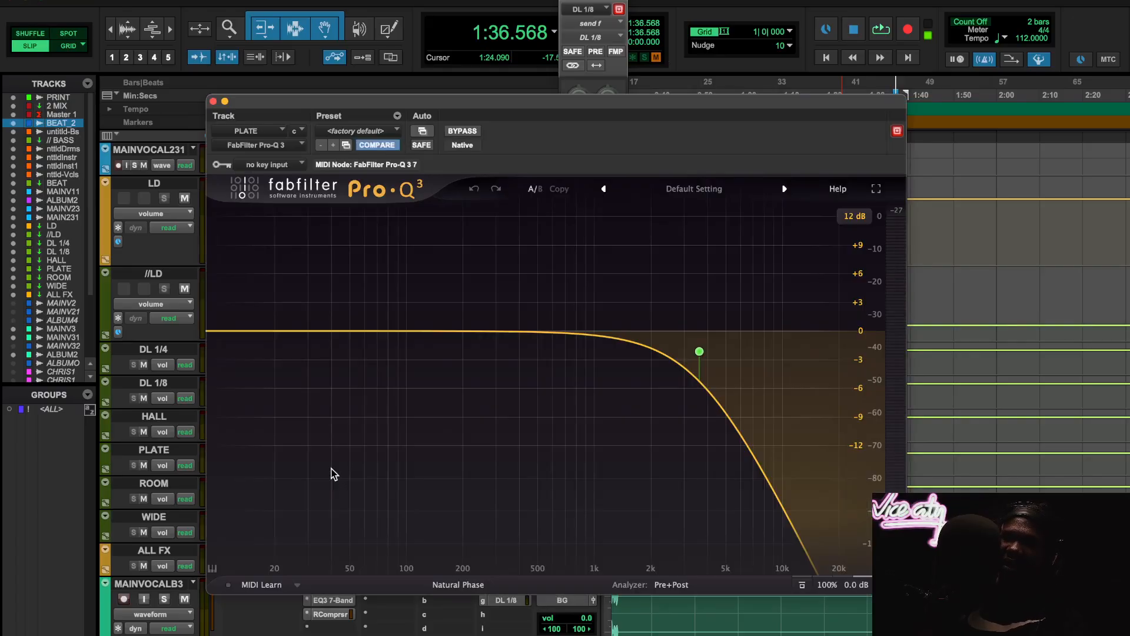
pyautogui.moveTo(810, 350)
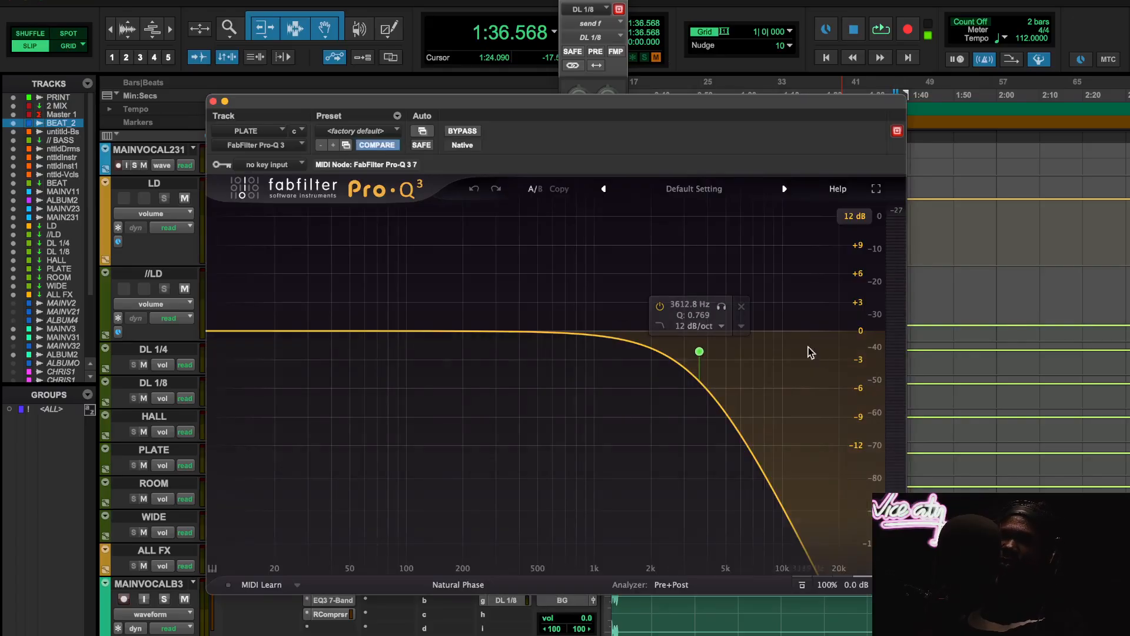
pyautogui.click(213, 101)
# - Close the DL 1/8 send window and play from 0:49.911 to audition MAINVOCAL11's automated PLATE throw
pyautogui.scroll(5, 844, 281)
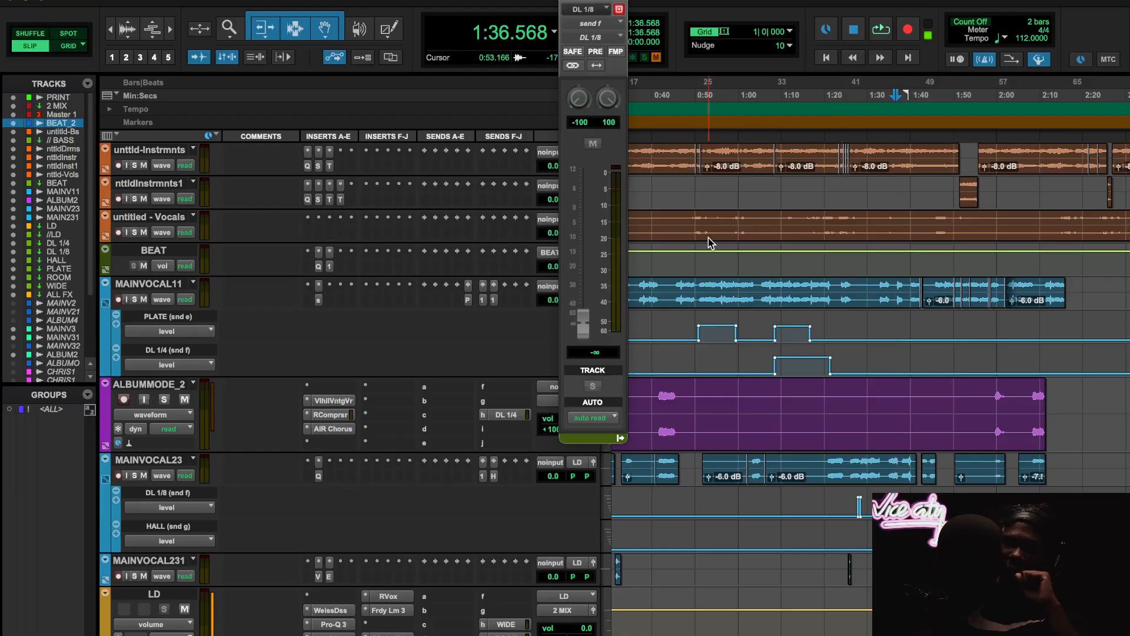
pyautogui.click(566, 0)
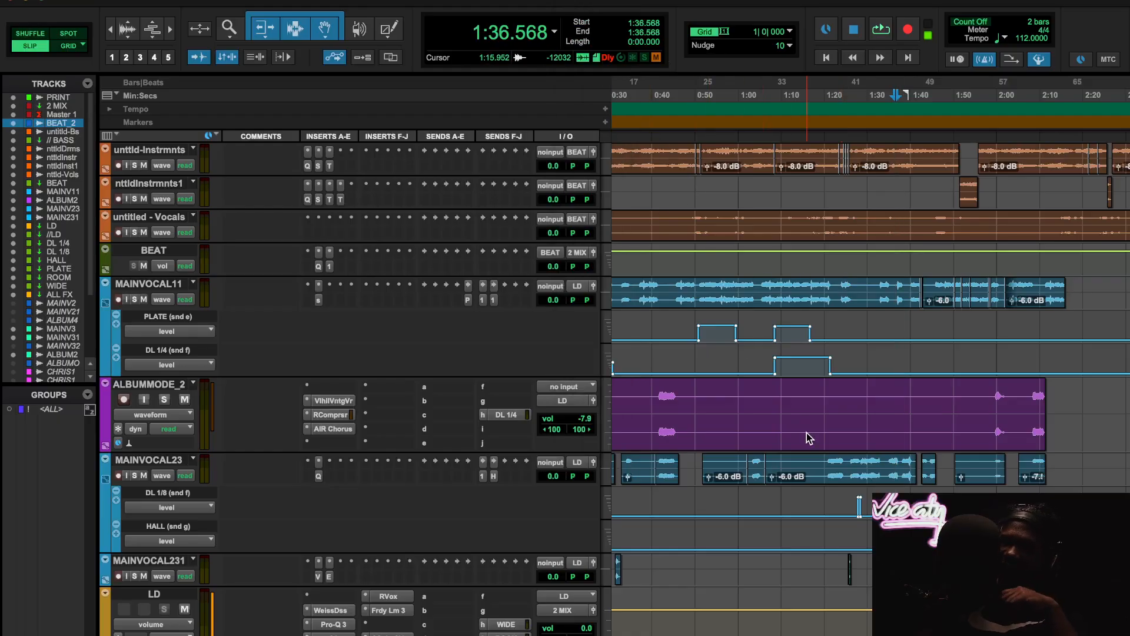
pyautogui.hscroll(-5, 807, 433)
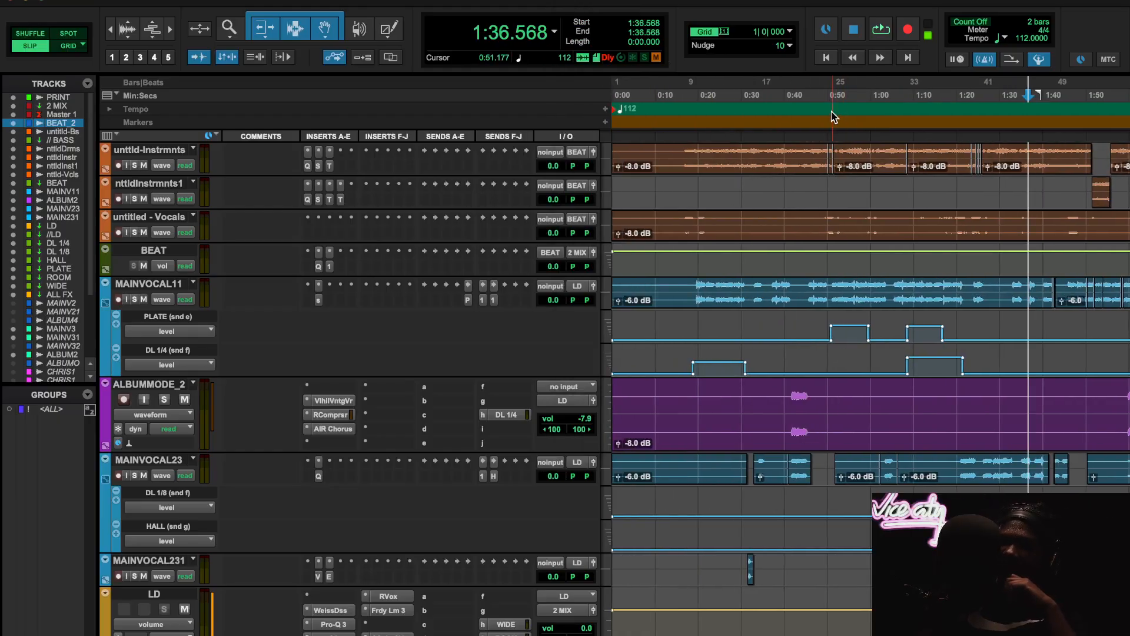
pyautogui.click(827, 95)
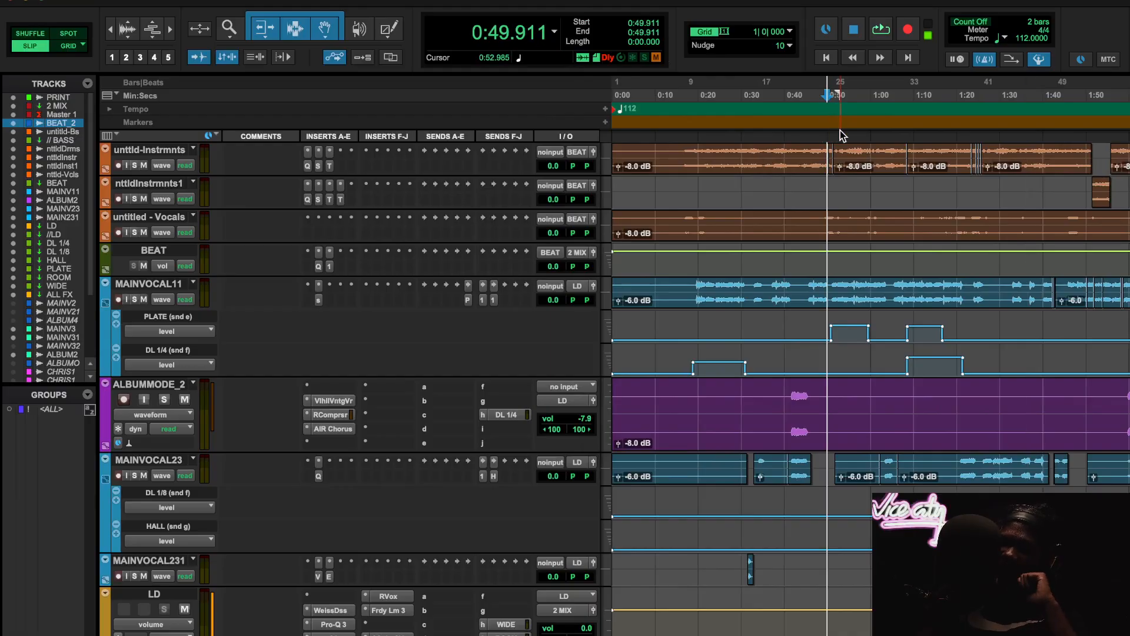
pyautogui.press('space')
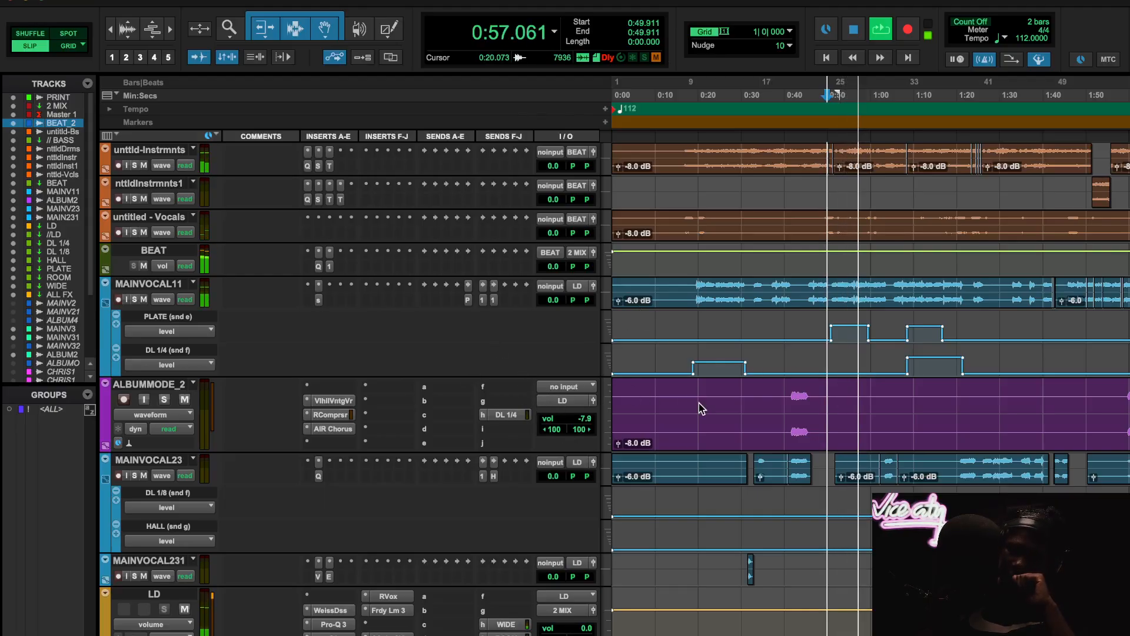
# - Raise the PLATE track's volume to +12.0 dB during playback and jump to 1:07.633 to exaggerate MAINVOCAL11's second plate throw
pyautogui.scroll(-3, 700, 408)
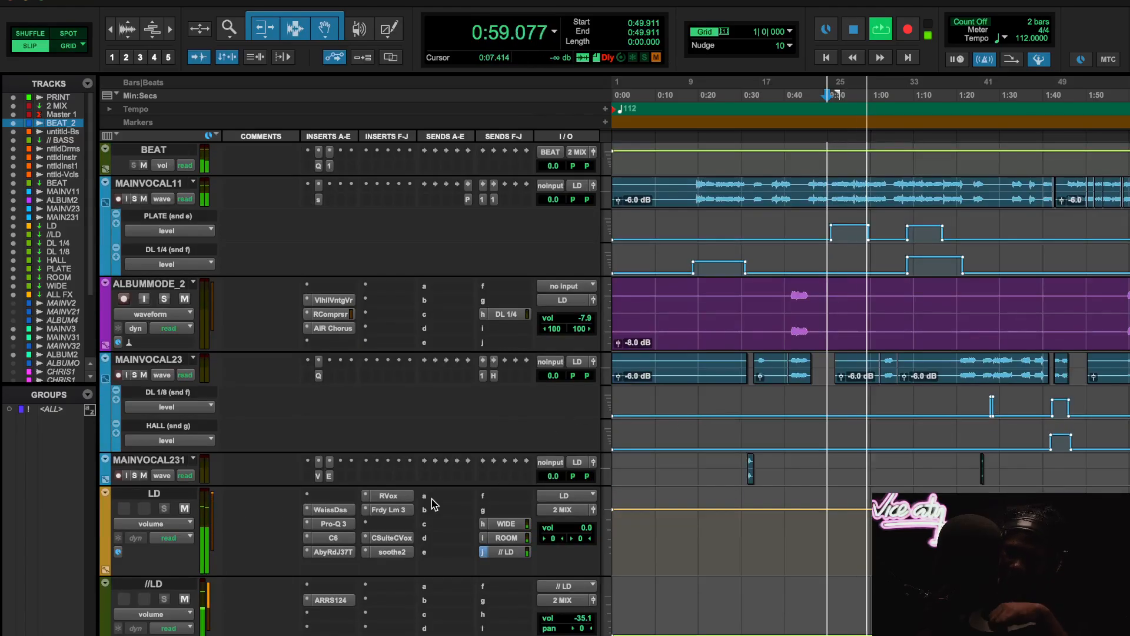
pyautogui.scroll(-4, 430, 505)
pyautogui.scroll(15, 404, 536)
pyautogui.scroll(-15, 403, 536)
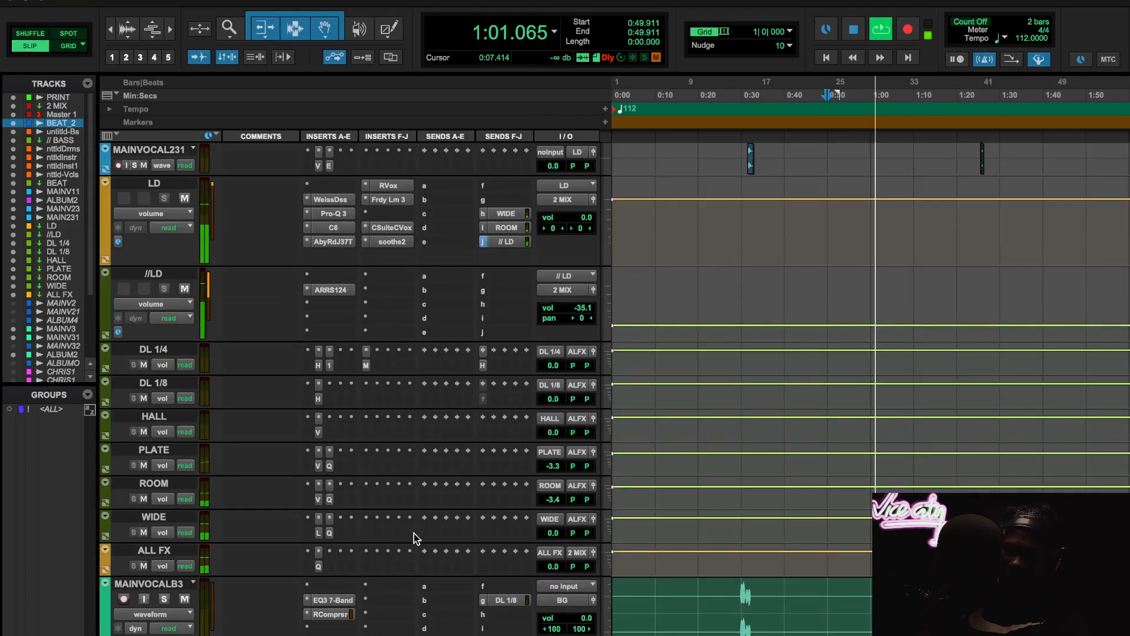
pyautogui.moveTo(552, 465); pyautogui.dragTo(556, 445)
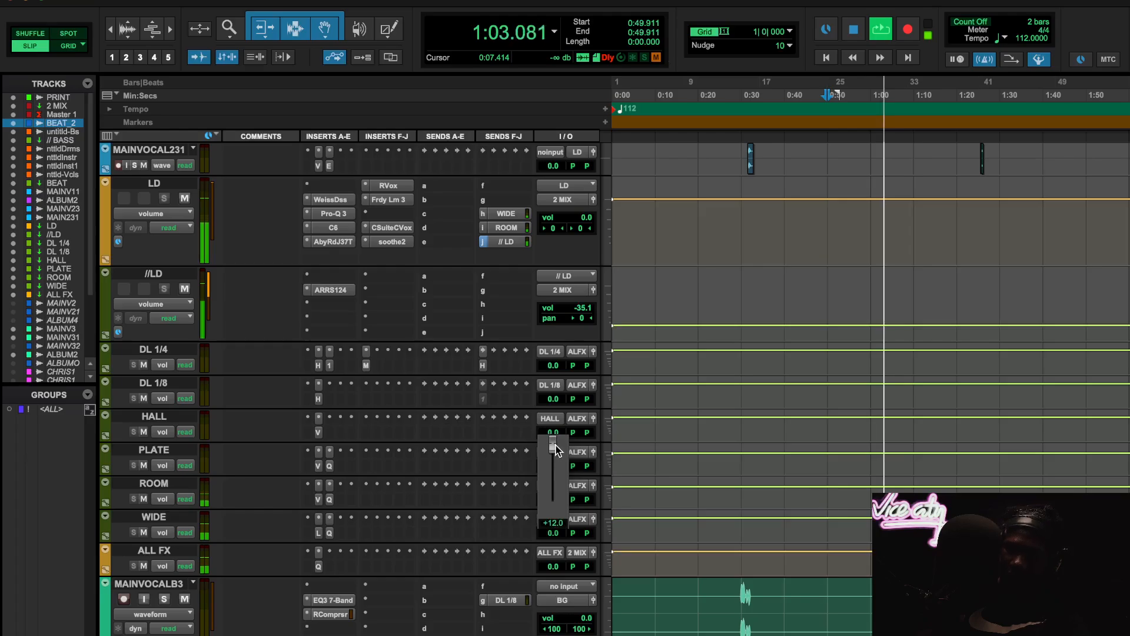
pyautogui.scroll(12, 895, 361)
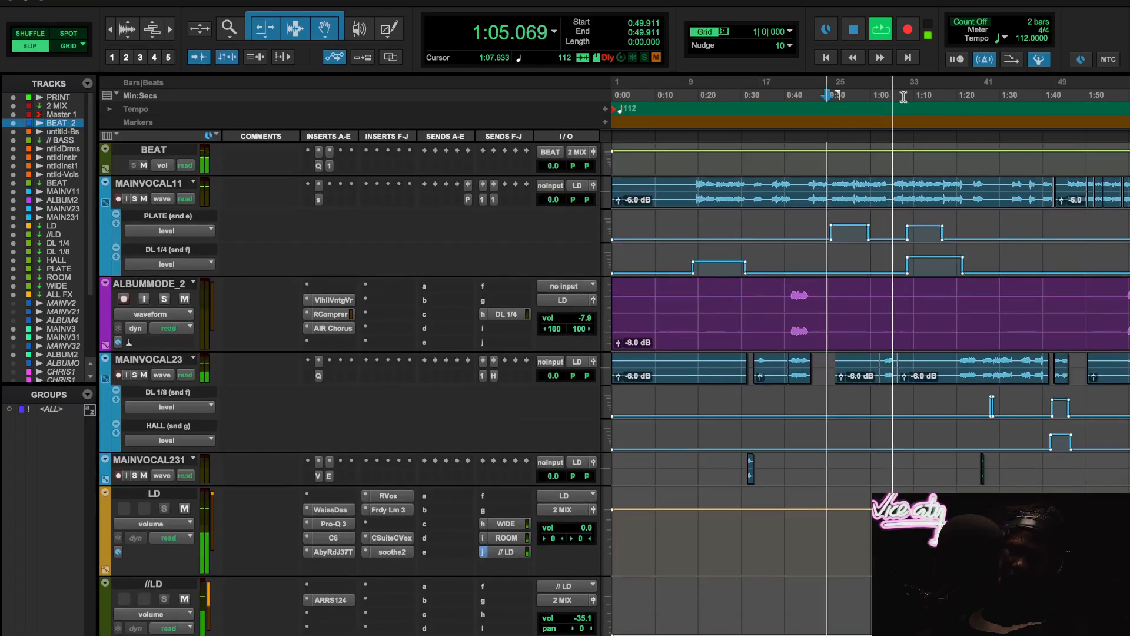
pyautogui.click(904, 123)
pyautogui.scroll(-2, 834, 460)
pyautogui.scroll(-2, 835, 459)
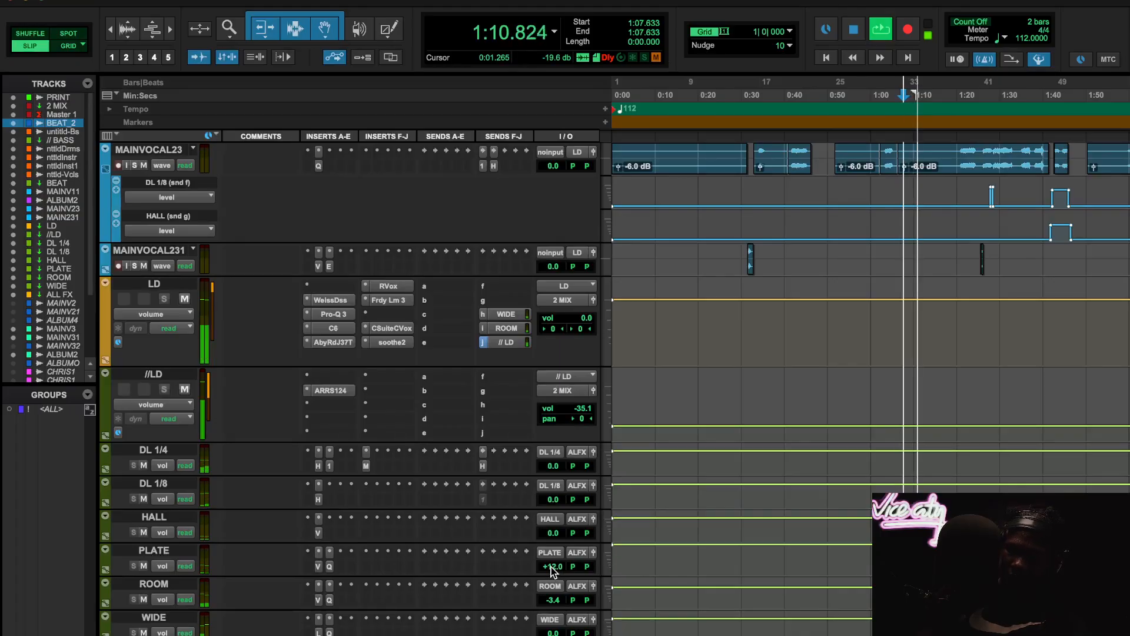
# - Return the PLATE track's volume to -3.3 dB, mute and unmute it to compare the reverb, and stop playback
pyautogui.moveTo(551, 566); pyautogui.dragTo(550, 587)
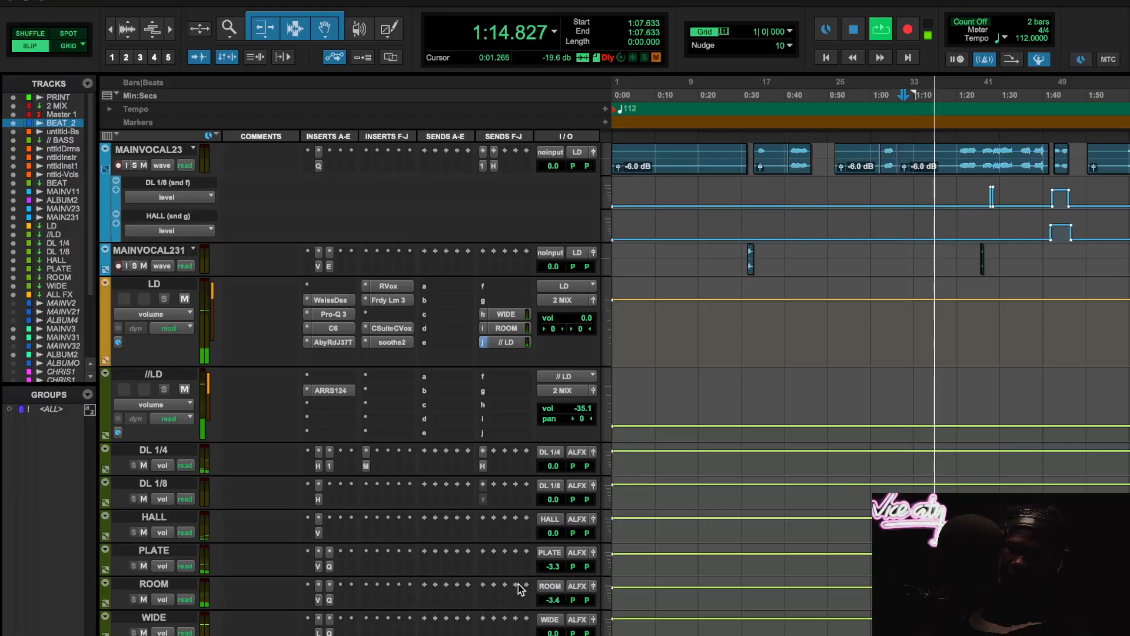
pyautogui.click(144, 566)
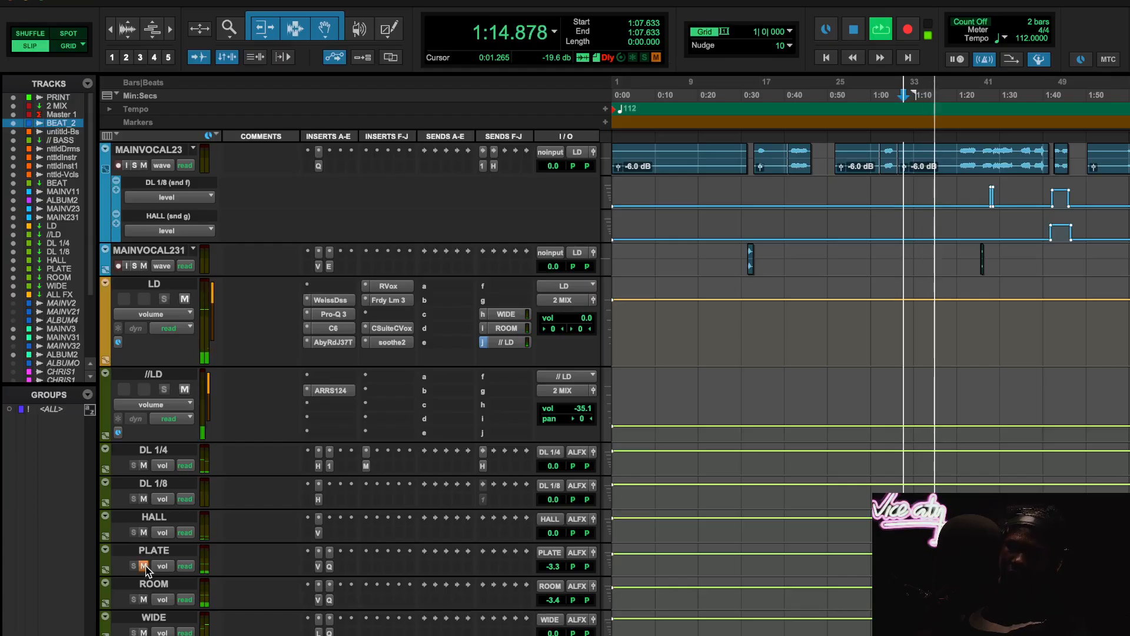
pyautogui.click(144, 566)
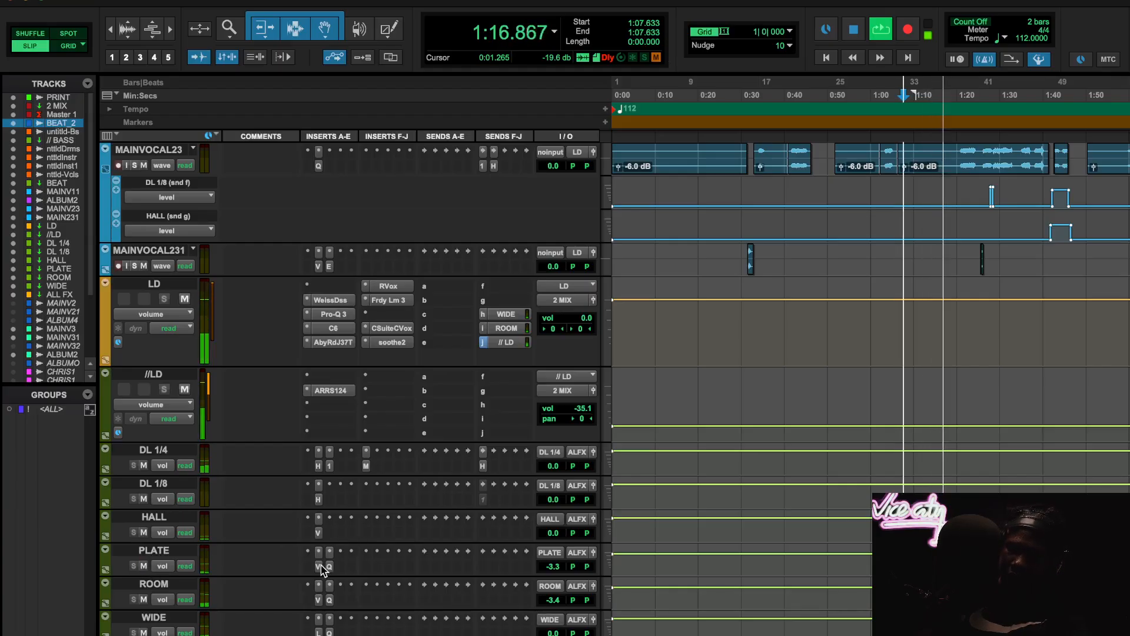
pyautogui.press('space')
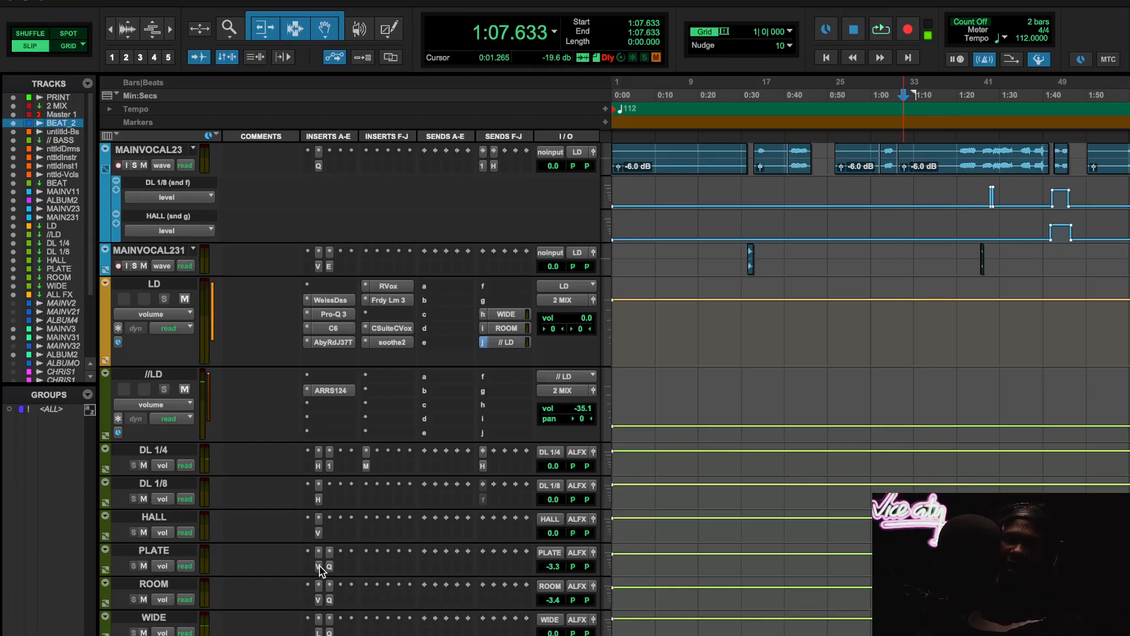
# - Review the PLATE track's plate reverb settings once more along with its EQ curve, closing both plugin windows
pyautogui.click(317, 567)
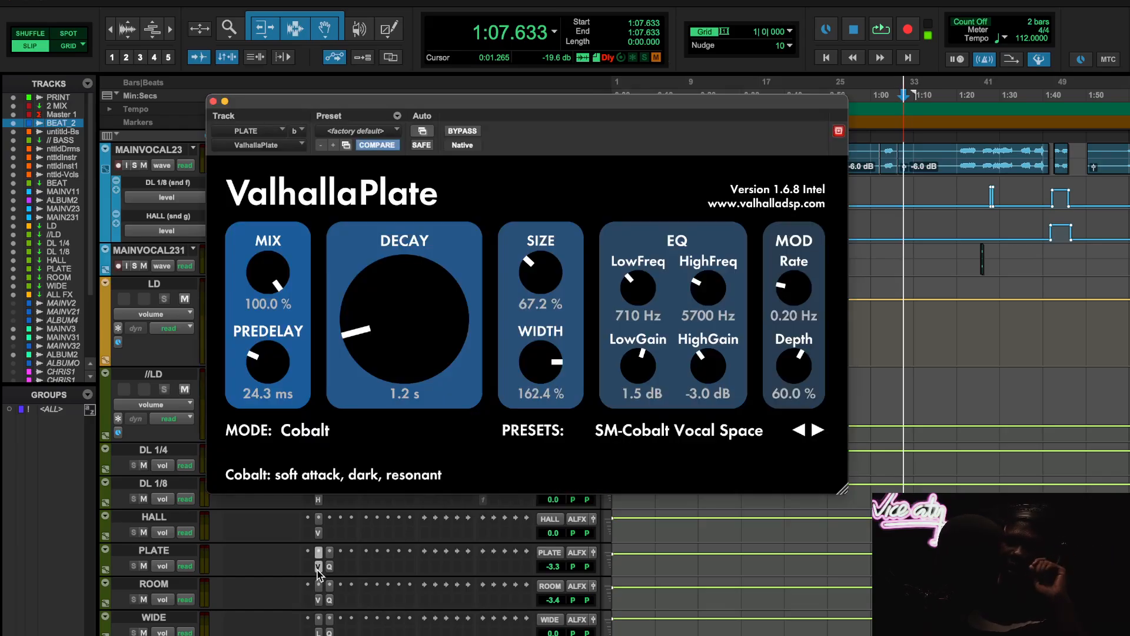
pyautogui.click(317, 567)
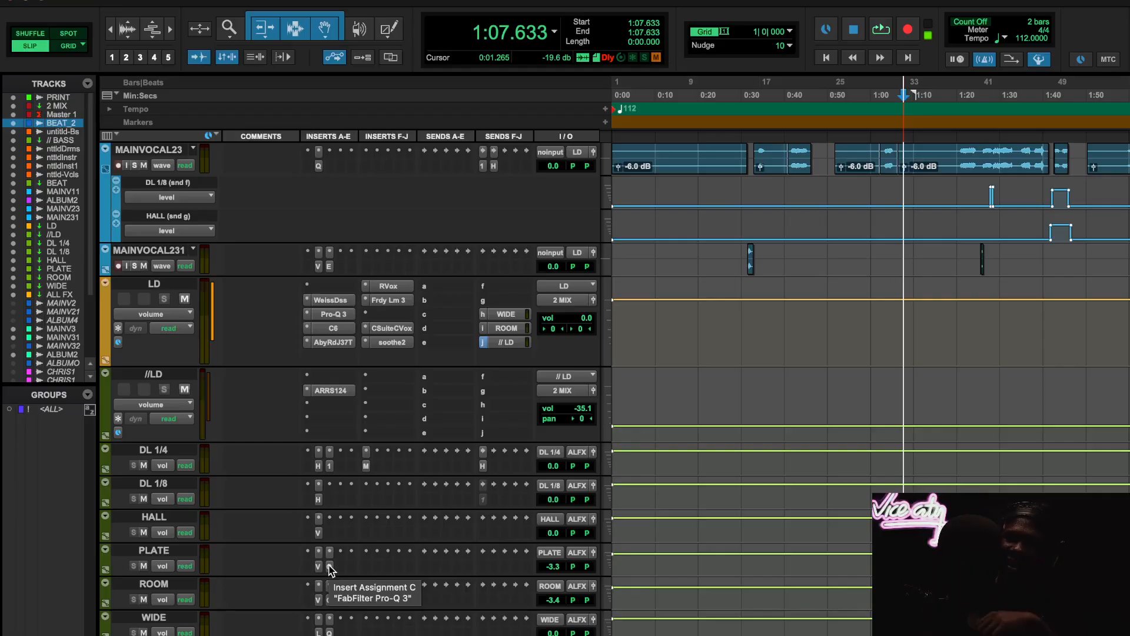
pyautogui.click(329, 567)
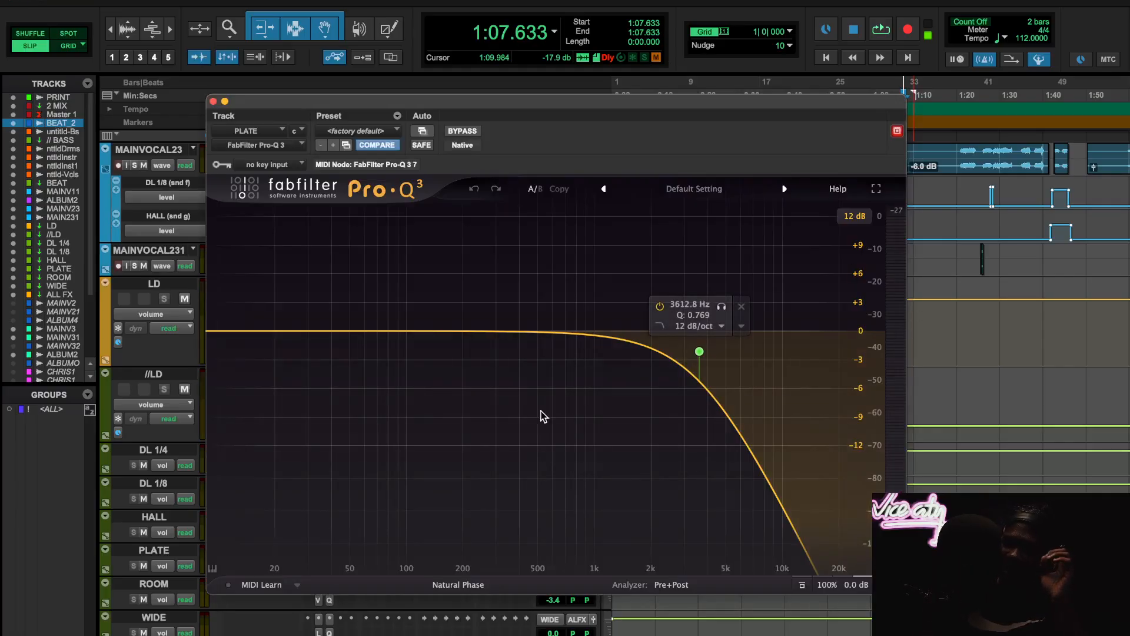
pyautogui.click(214, 102)
# - Briefly open and close the LD bus's send to ROOM while moving on to the room reverb
pyautogui.scroll(5, 499, 480)
pyautogui.scroll(-5, 499, 479)
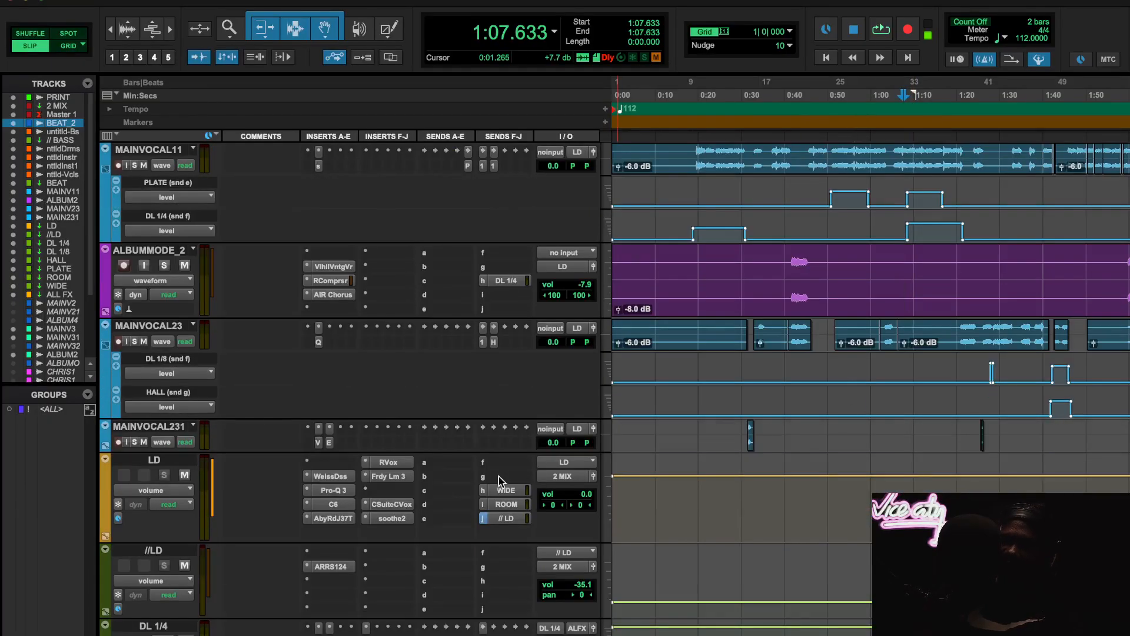
pyautogui.click(505, 505)
pyautogui.click(504, 505)
pyautogui.scroll(-6, 494, 500)
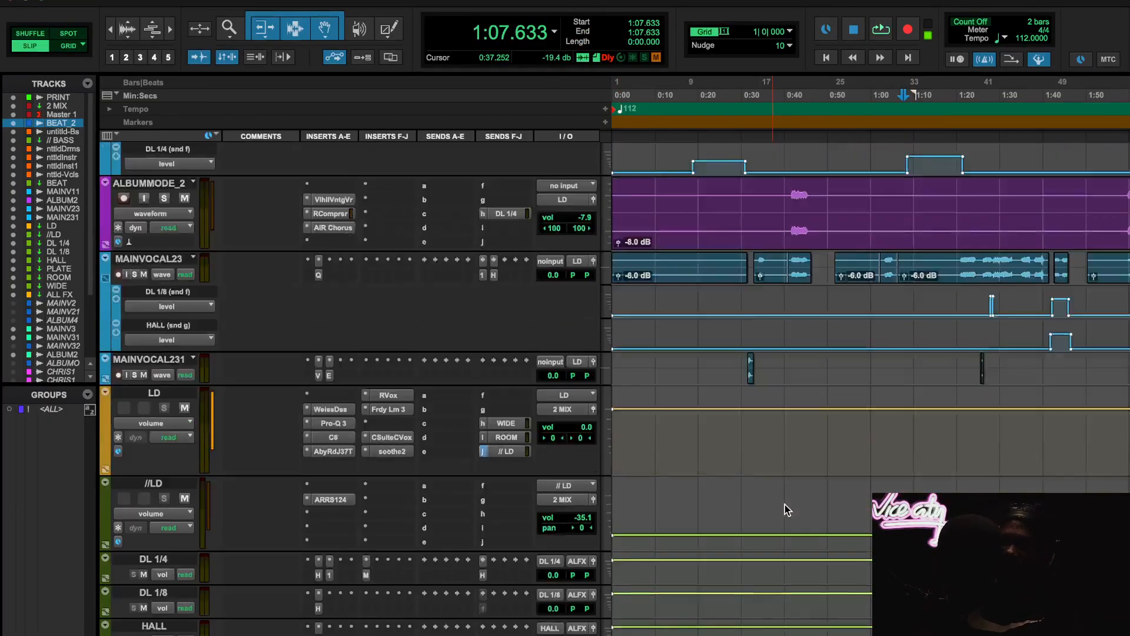
# - Review the ROOM track's ValhallaVintageVerb settings and its EQ, closing both plugin windows
pyautogui.click(321, 375)
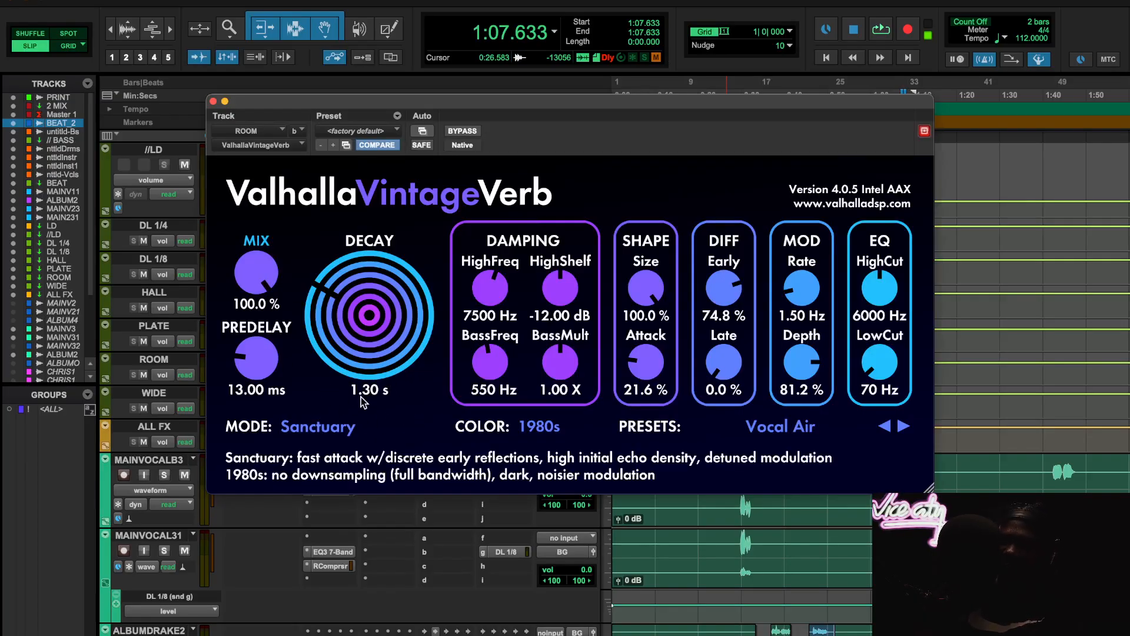
pyautogui.click(213, 102)
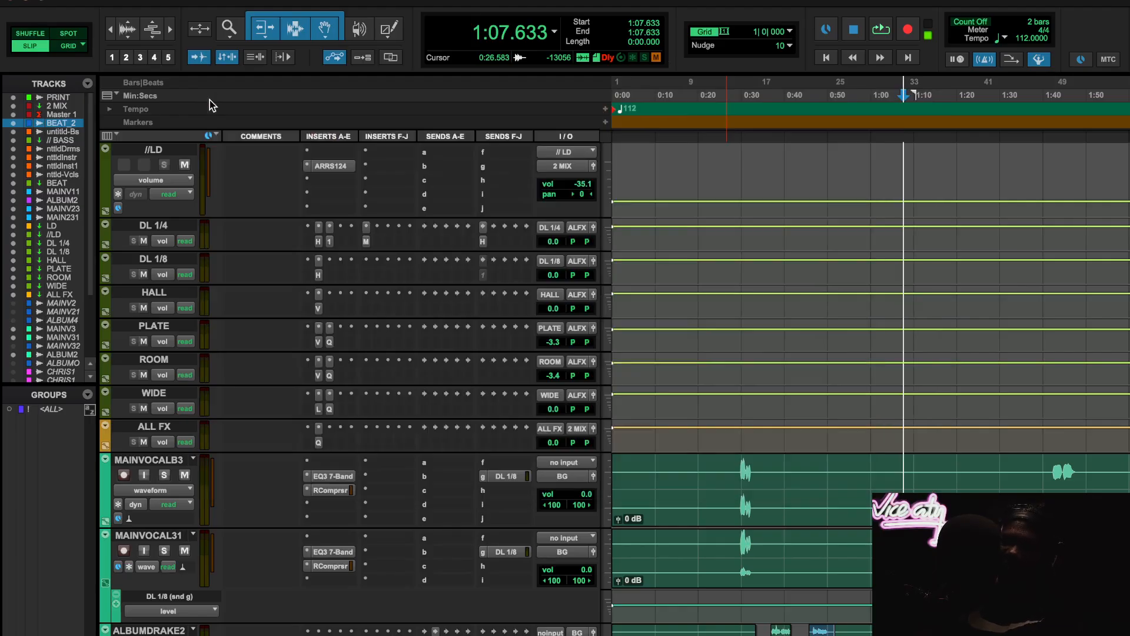
pyautogui.click(330, 376)
pyautogui.click(214, 102)
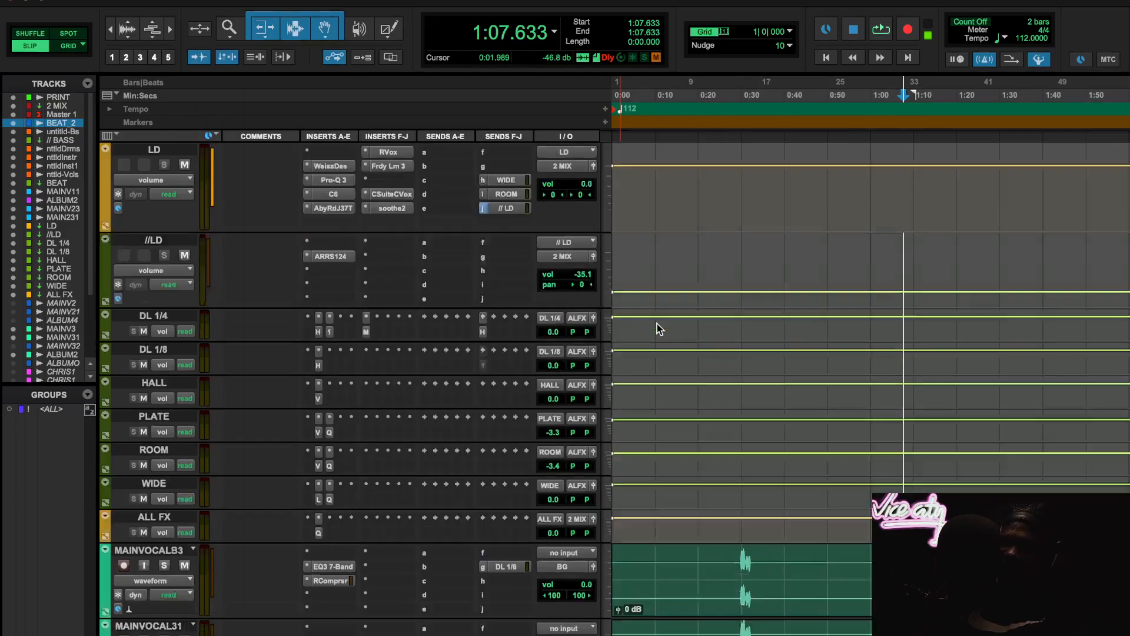
# - Play from 0:18.083, raise the ROOM track's volume to +12.0 dB to exaggerate the reverb, and bring it back to -3.3 dB
pyautogui.scroll(5, 655, 327)
pyautogui.click(692, 112)
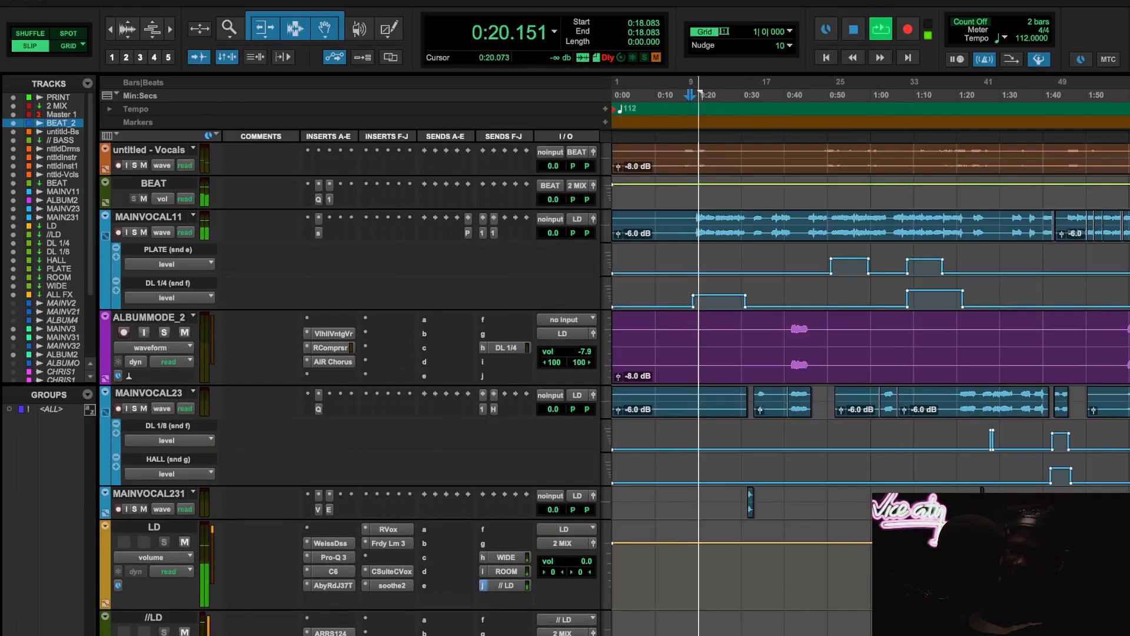
pyautogui.scroll(-5, 689, 507)
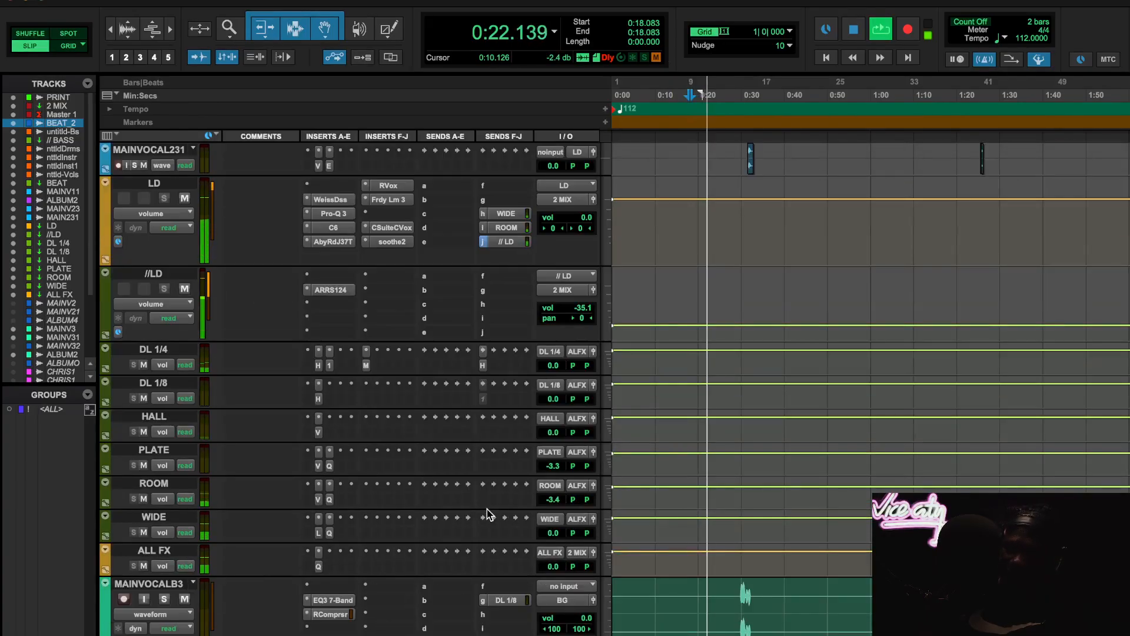
pyautogui.click(553, 466)
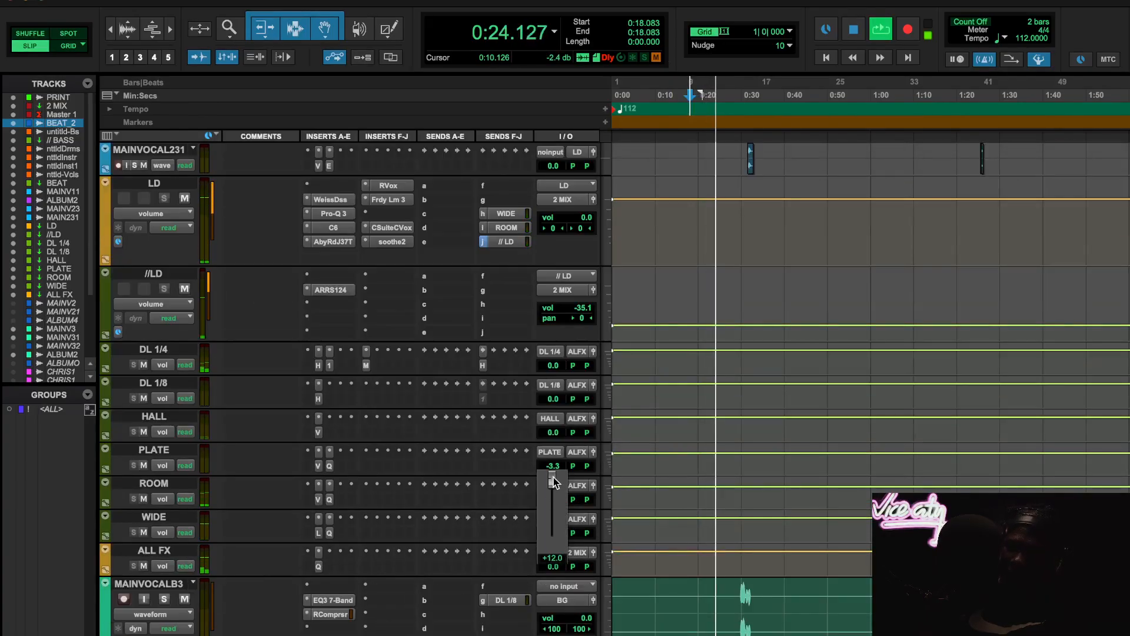
pyautogui.moveTo(553, 481); pyautogui.dragTo(553, 475)
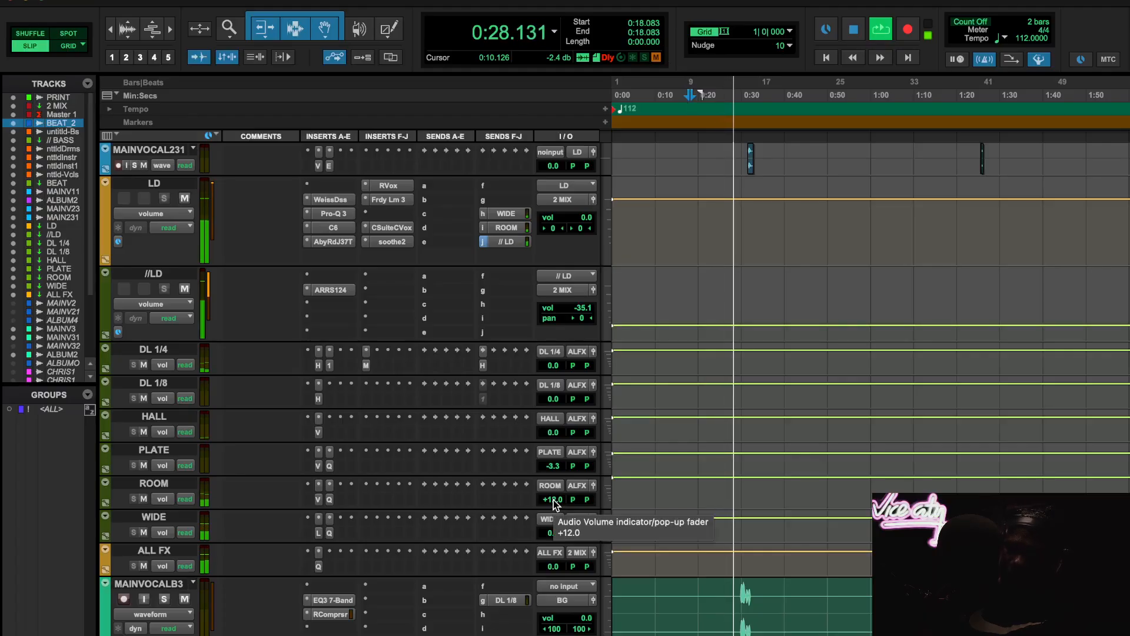
pyautogui.moveTo(554, 499); pyautogui.dragTo(548, 521)
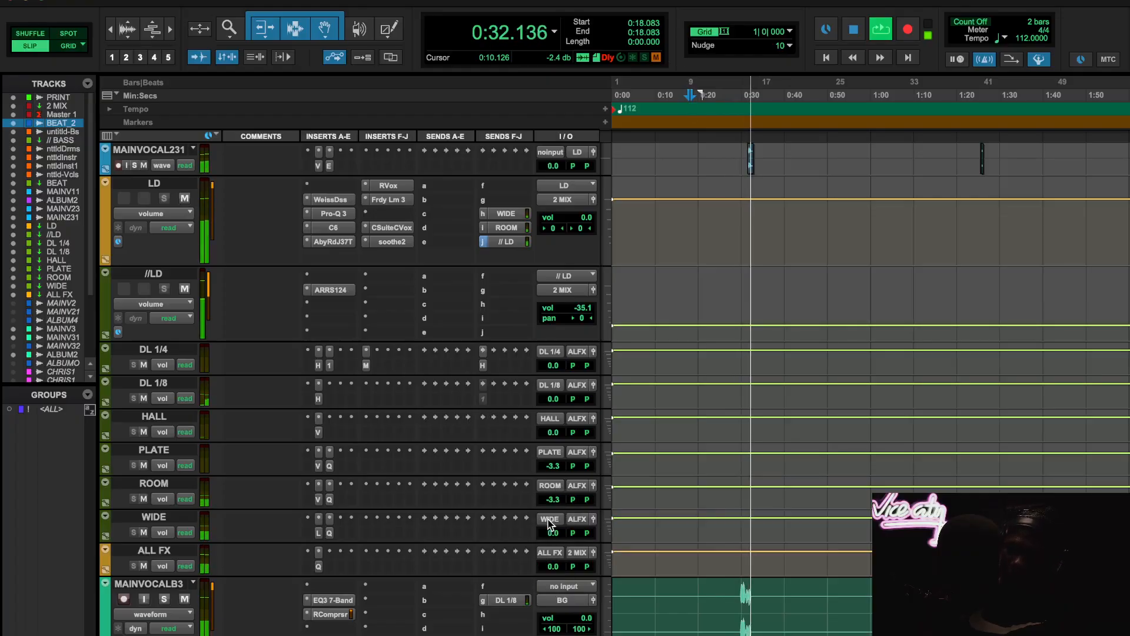
# - Examine the ROOM track's Pro-Q 3 curve and ValhallaVintageVerb settings during playback, and stop playback
pyautogui.click(328, 500)
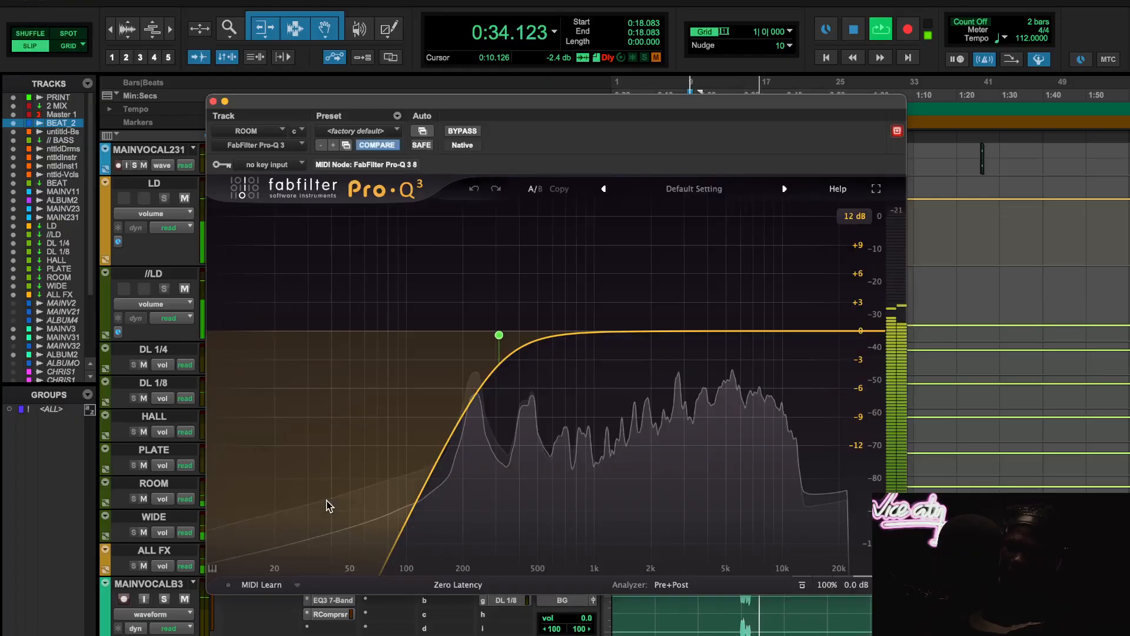
pyautogui.click(213, 101)
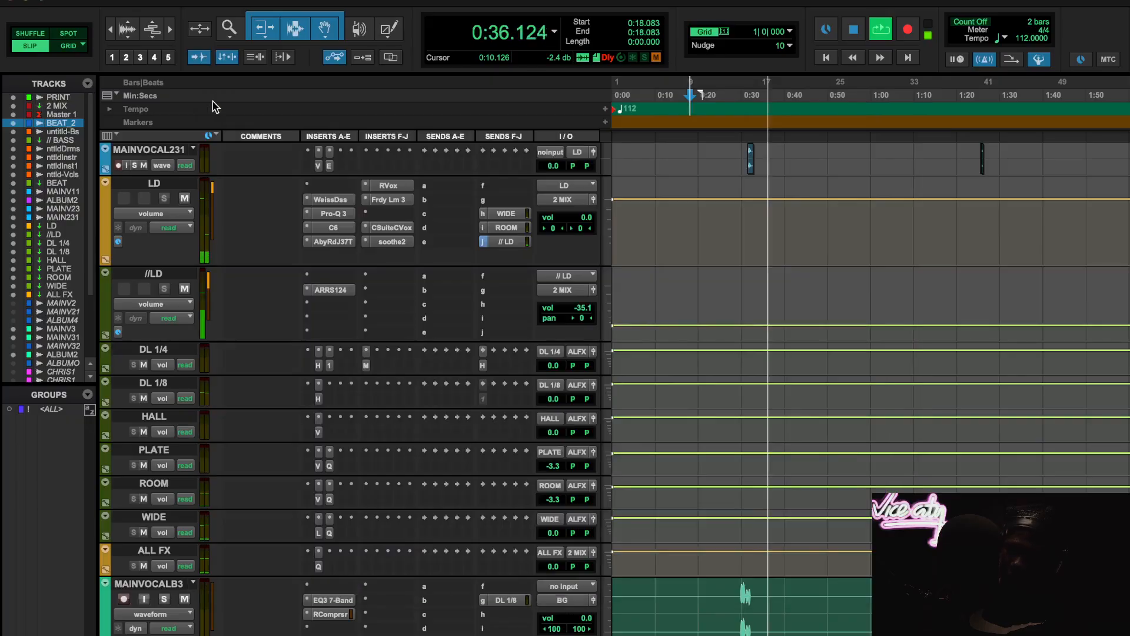
pyautogui.click(318, 499)
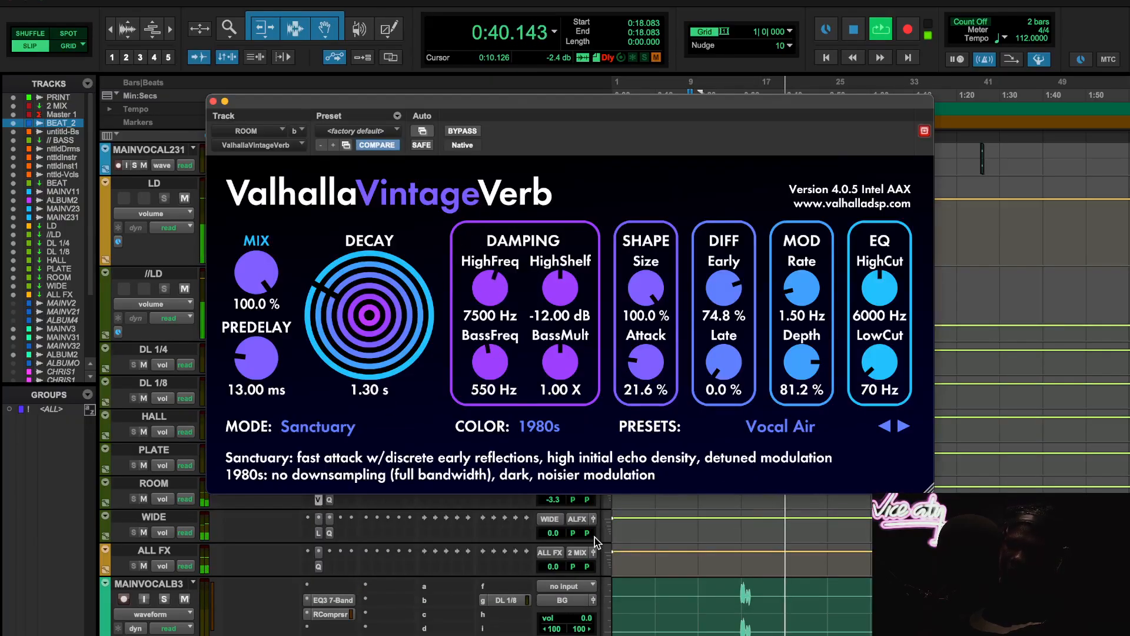
pyautogui.scroll(2, 554, 576)
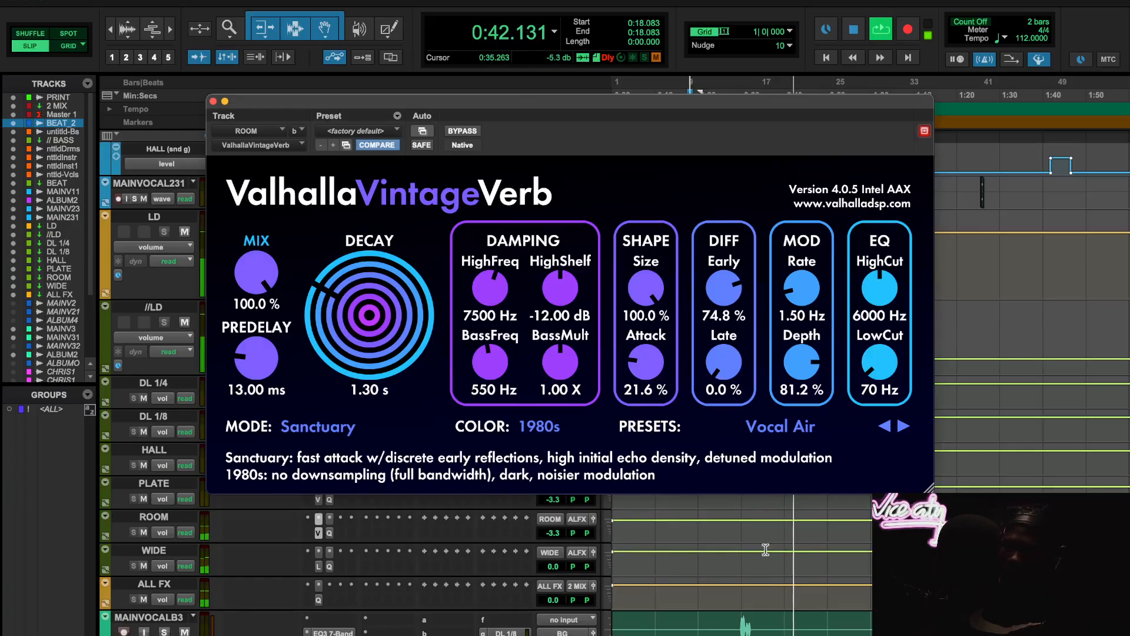
pyautogui.press('space')
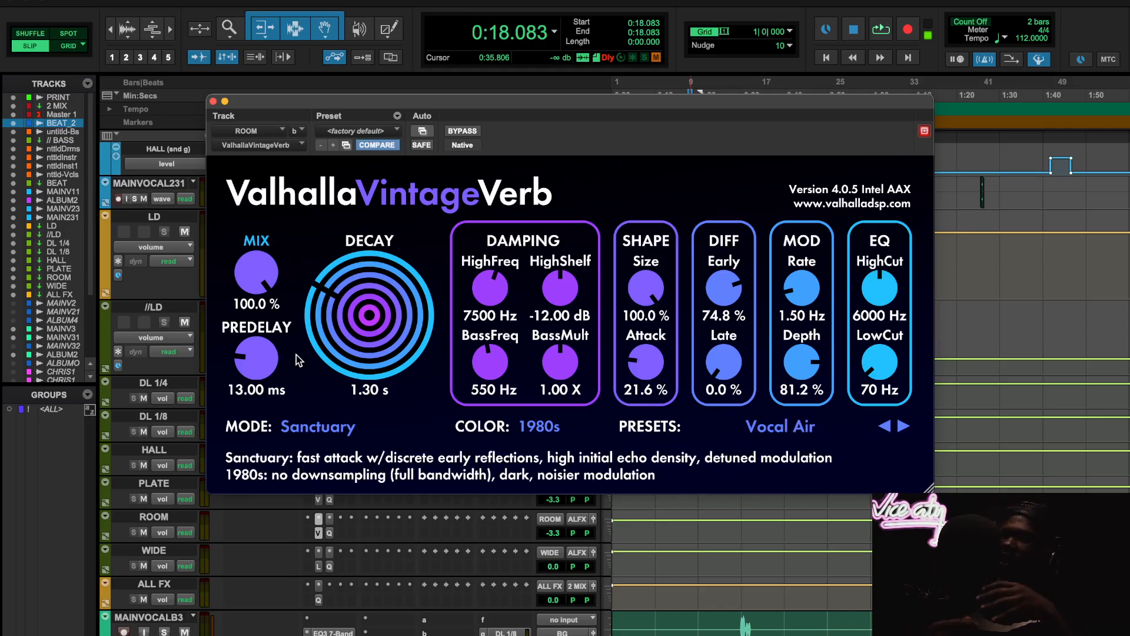
# - Compare the ROOM track's Pro-Q 3 low cut with the PLATE track's Pro-Q 3 high cut, closing both windows
pyautogui.click(331, 533)
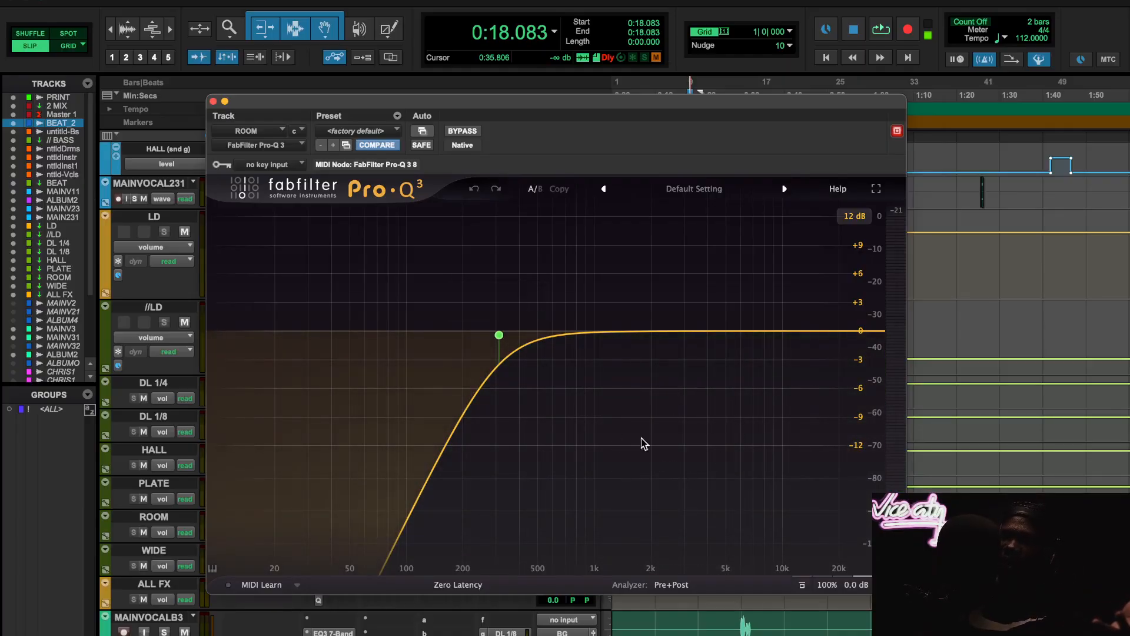
pyautogui.click(213, 102)
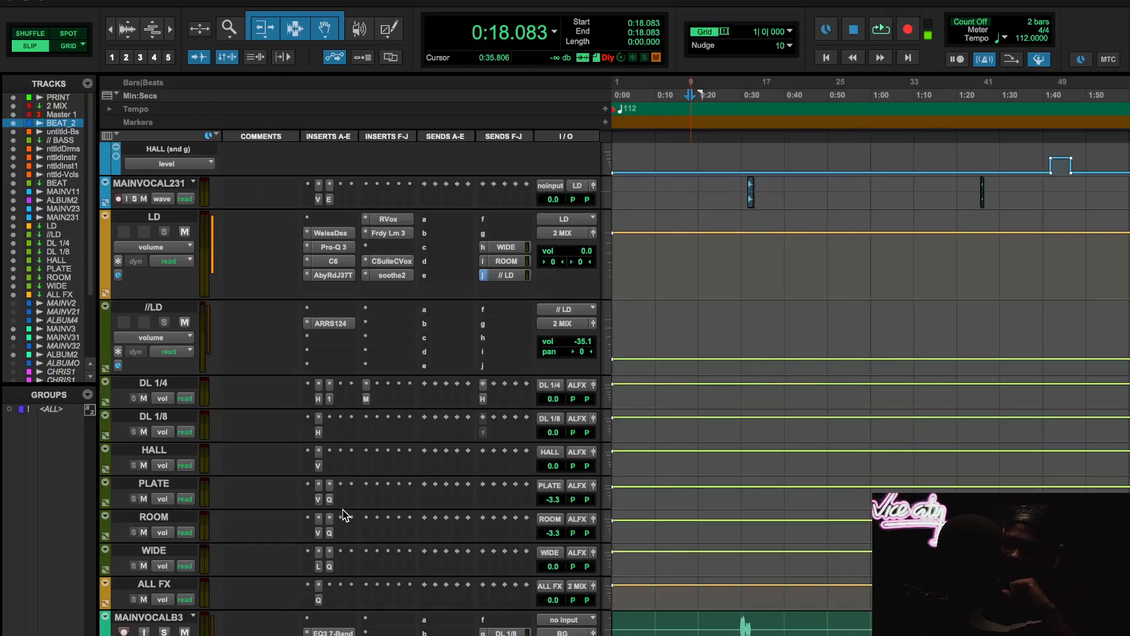
pyautogui.click(330, 500)
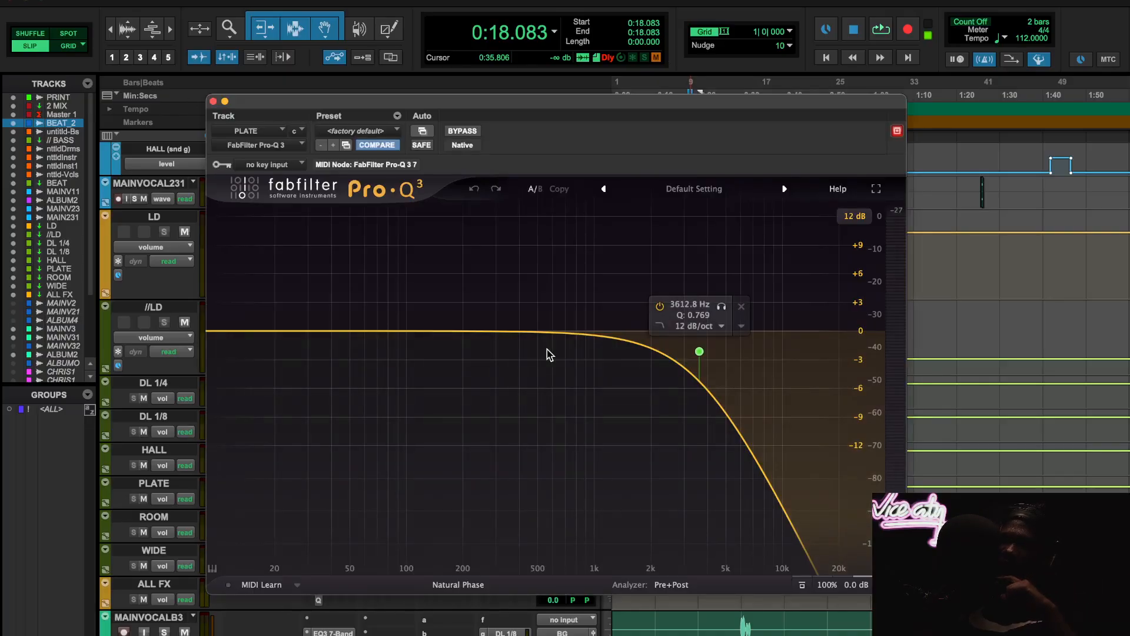
pyautogui.click(214, 102)
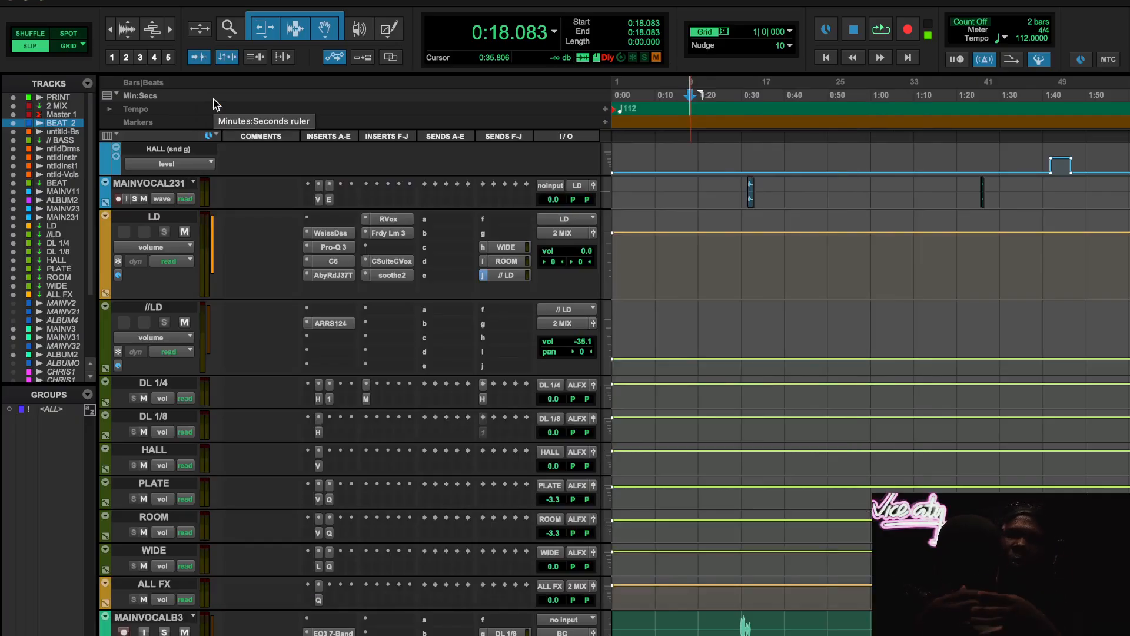
# - Inspect the WIDE track's Little MicroShift and 200HZ EQ, rechecking the ROOM reverb before returning to Little MicroShift
pyautogui.click(316, 565)
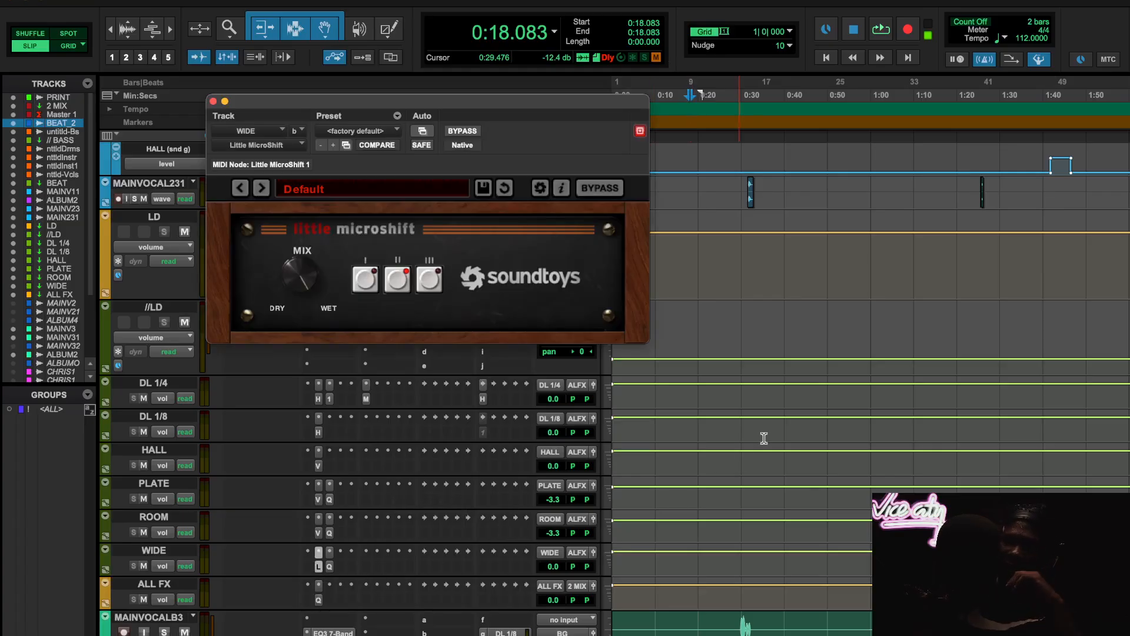
pyautogui.scroll(-1, 389, 522)
pyautogui.click(331, 532)
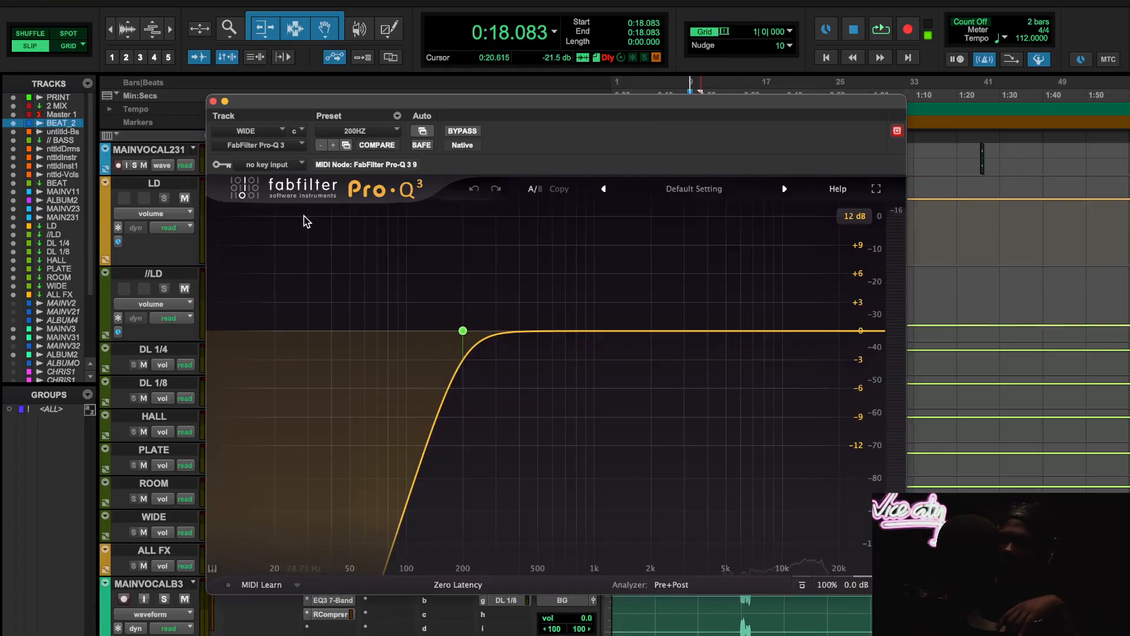
pyautogui.click(213, 102)
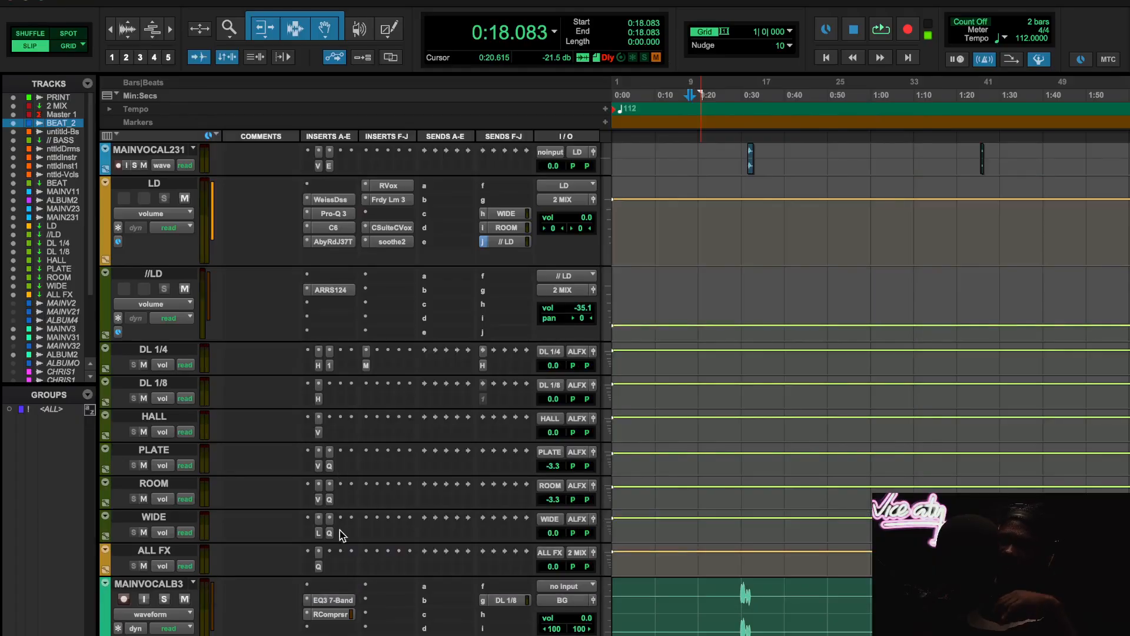
pyautogui.click(317, 497)
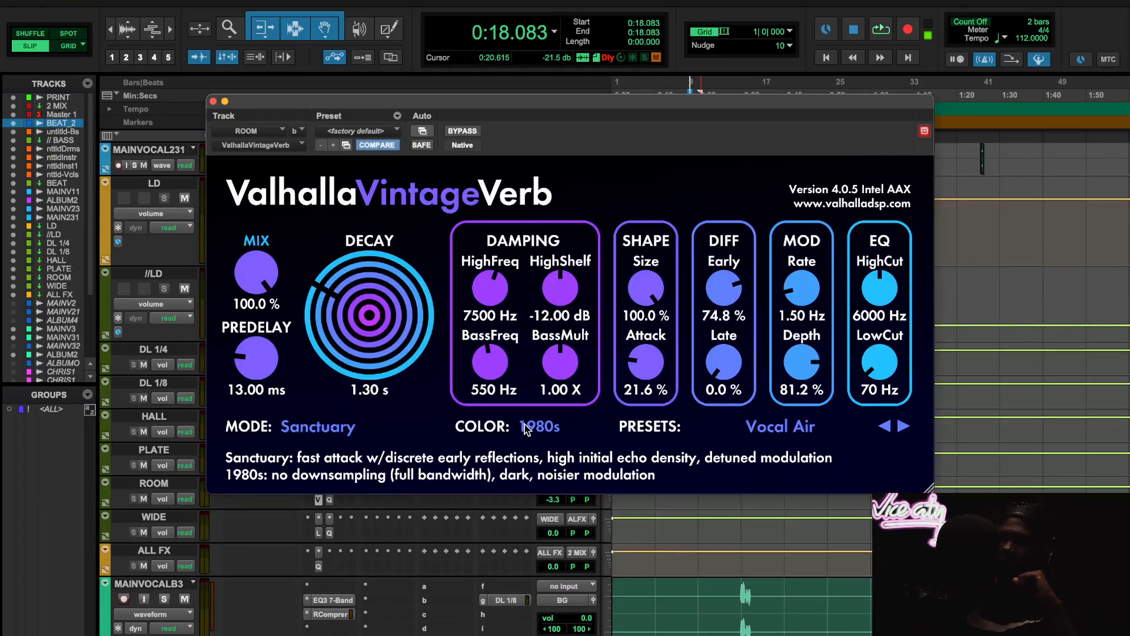
pyautogui.click(319, 533)
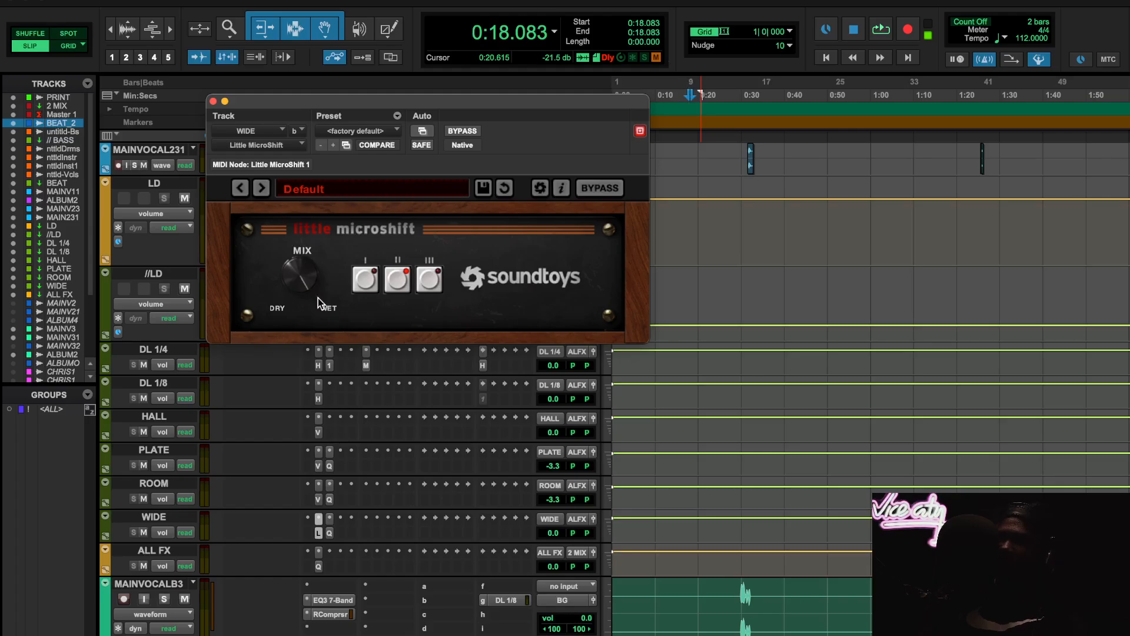
# - Play from 0:18.083 and open the LD bus's WIDE send, raising it to 0.0 dB and bringing it down to -12.1 dB
pyautogui.press('space')
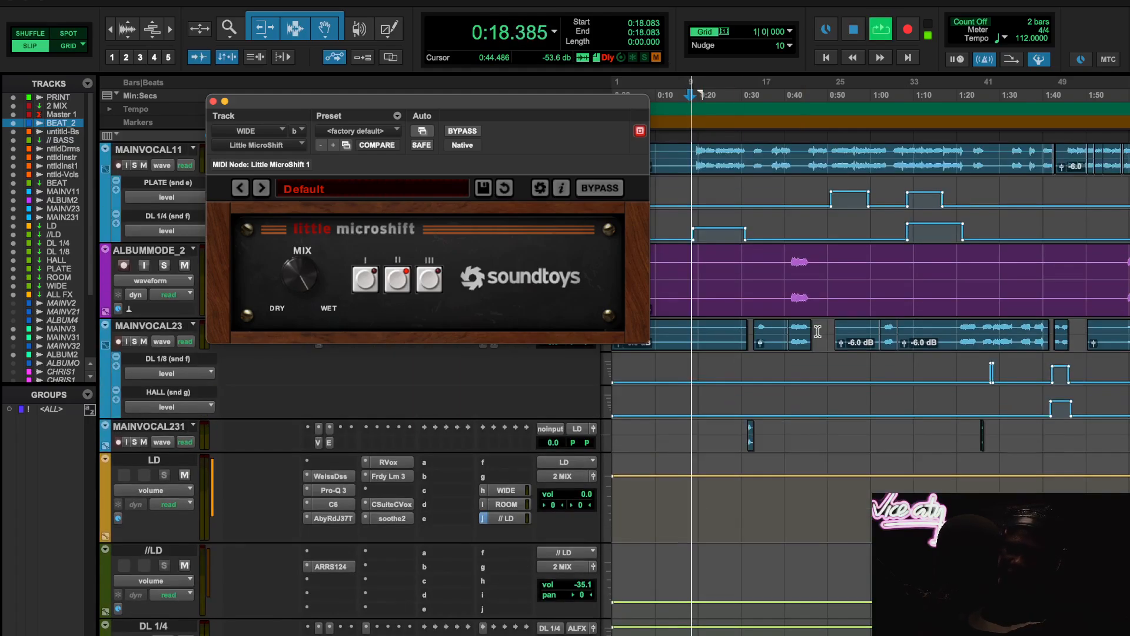
pyautogui.scroll(5, 818, 332)
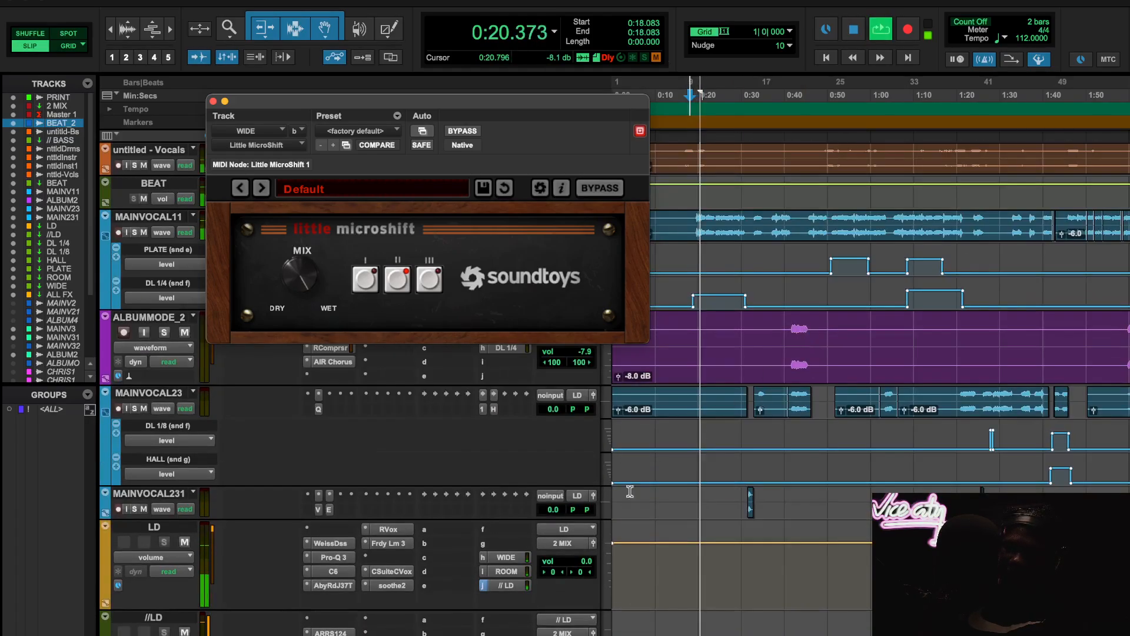
pyautogui.click(508, 557)
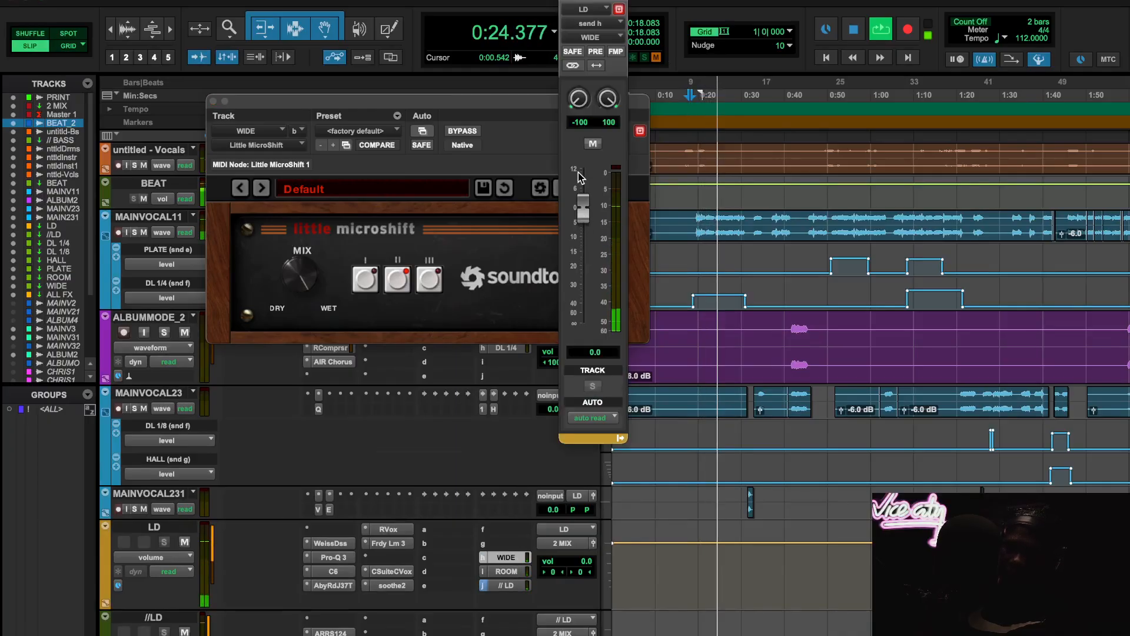
pyautogui.scroll(-1, 827, 432)
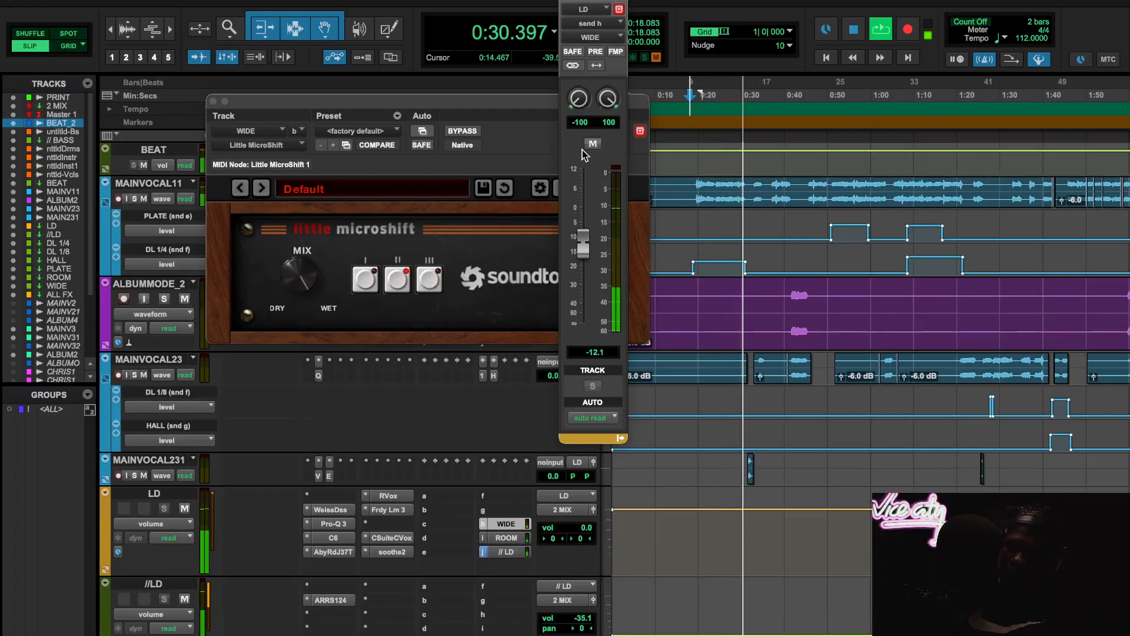
# - Jump playback to 1:06.729 and mute and unmute the LD bus's WIDE send to compare the widening
pyautogui.hscroll(3, 930, 227)
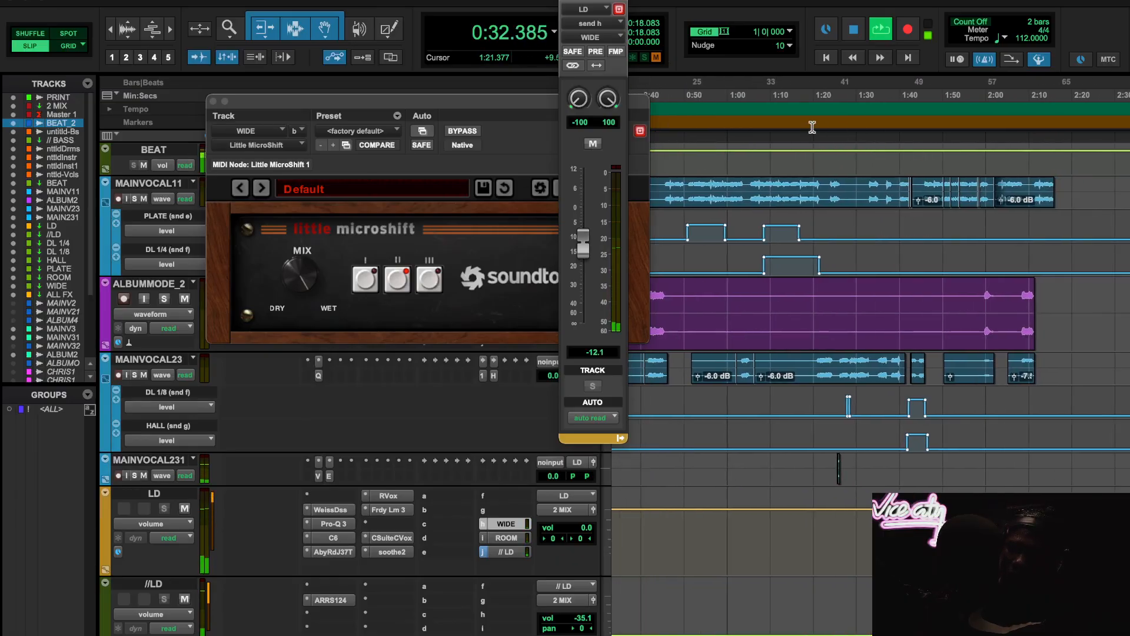
pyautogui.click(759, 104)
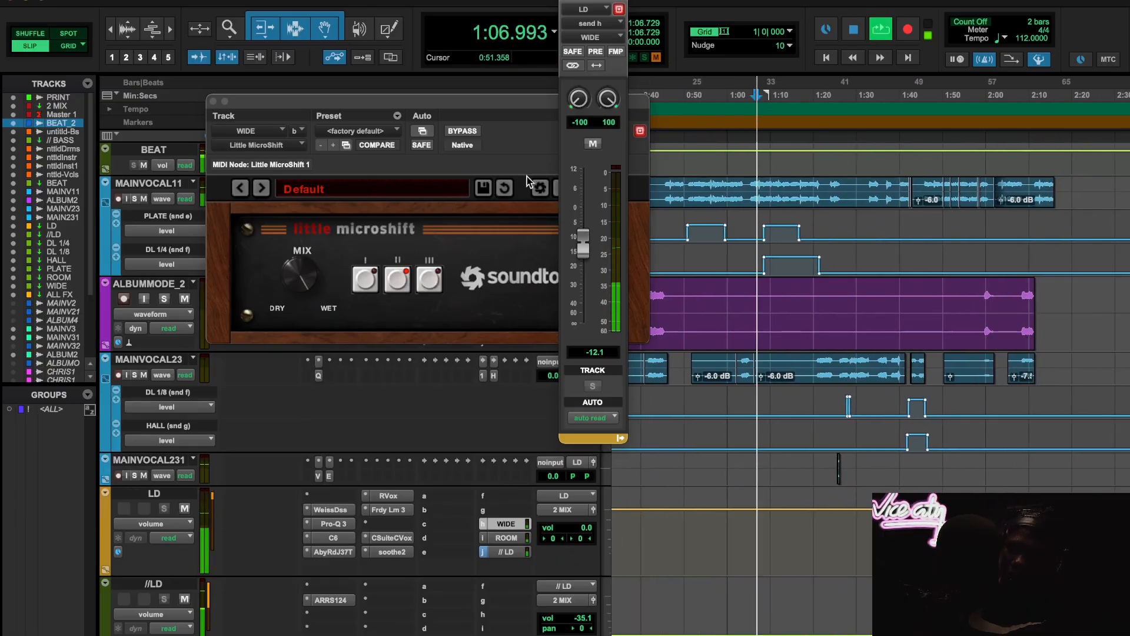
pyautogui.click(594, 143)
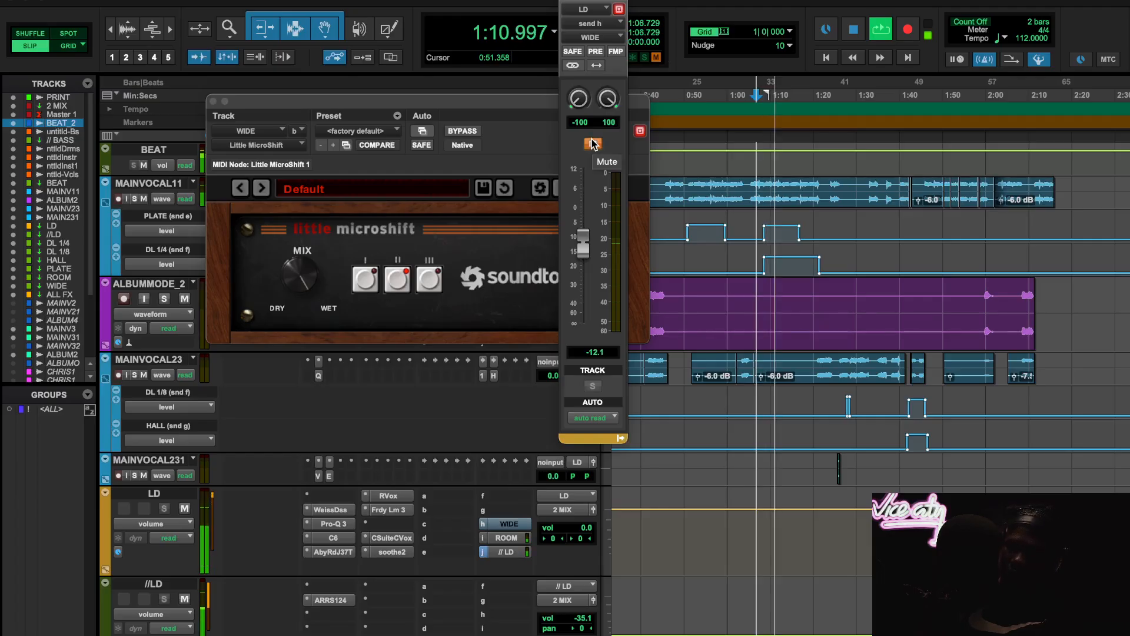
pyautogui.click(593, 143)
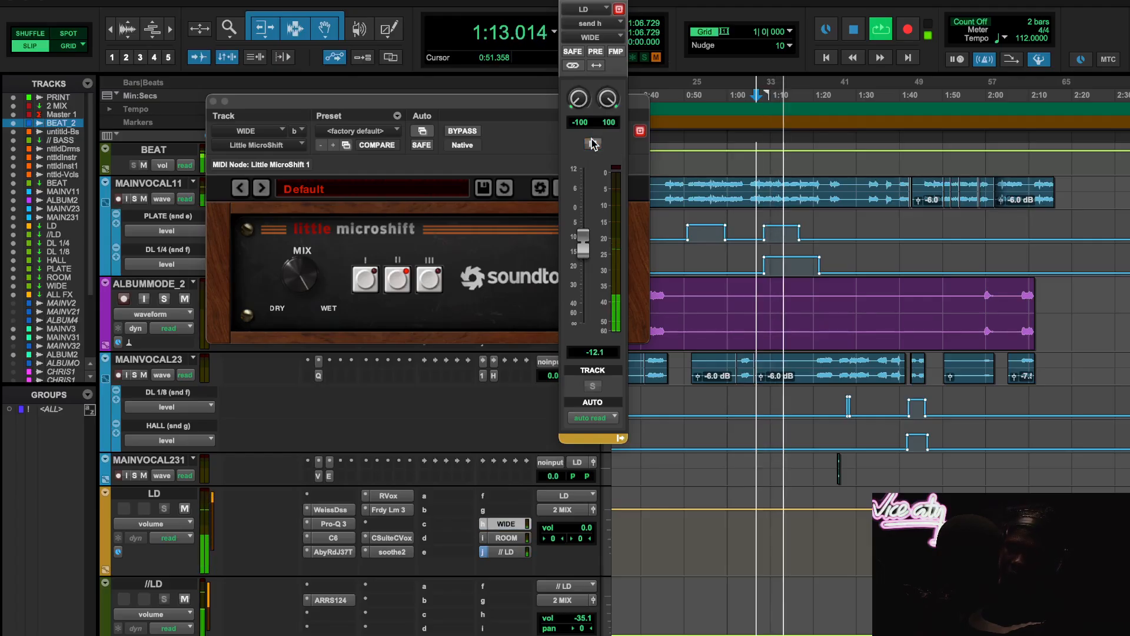
# - Check the WIDE track's Pro-Q 3 curve while the vocals play, and close its window
pyautogui.scroll(-10, 417, 582)
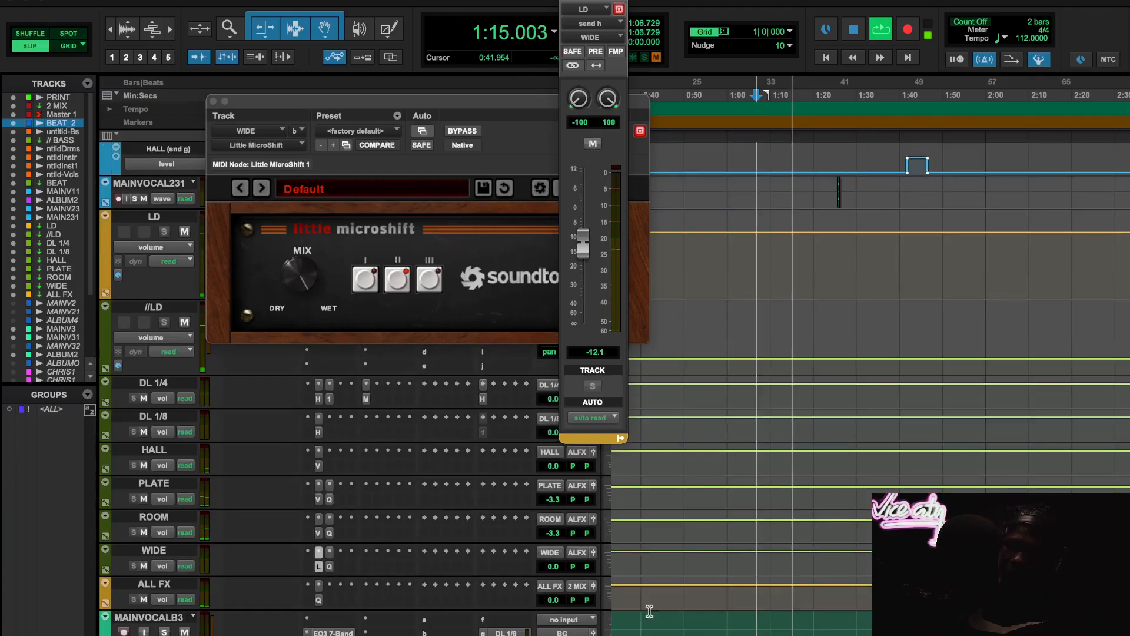
pyautogui.click(330, 565)
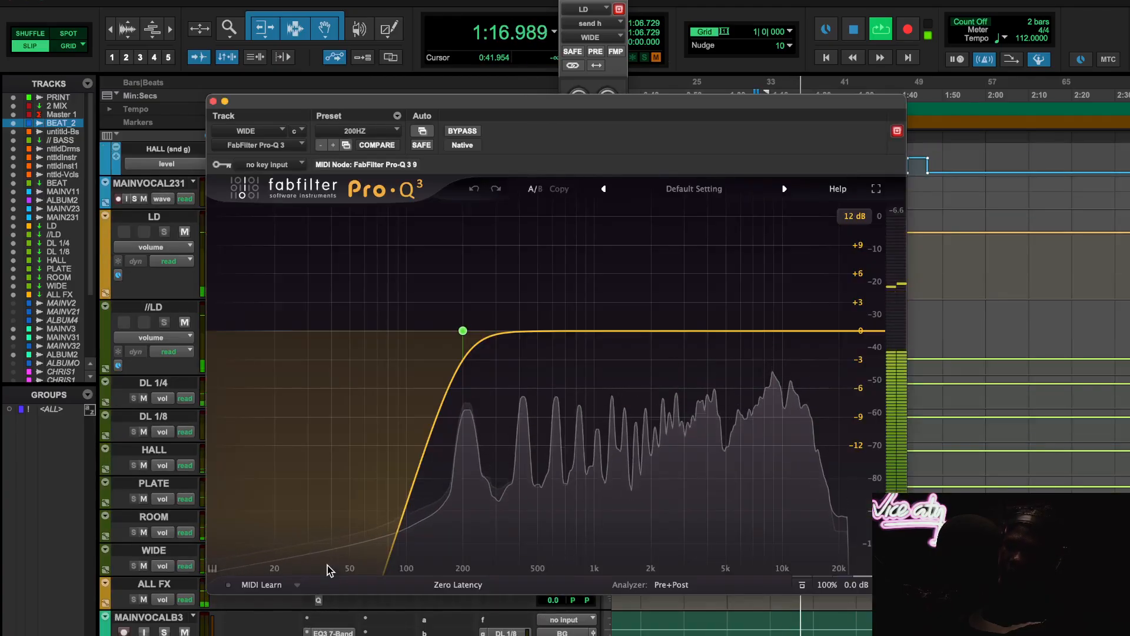
pyautogui.click(213, 102)
# - Audition the vocals once more with the LD bus's WIDE send muted and unmuted, and stop playback
pyautogui.click(592, 144)
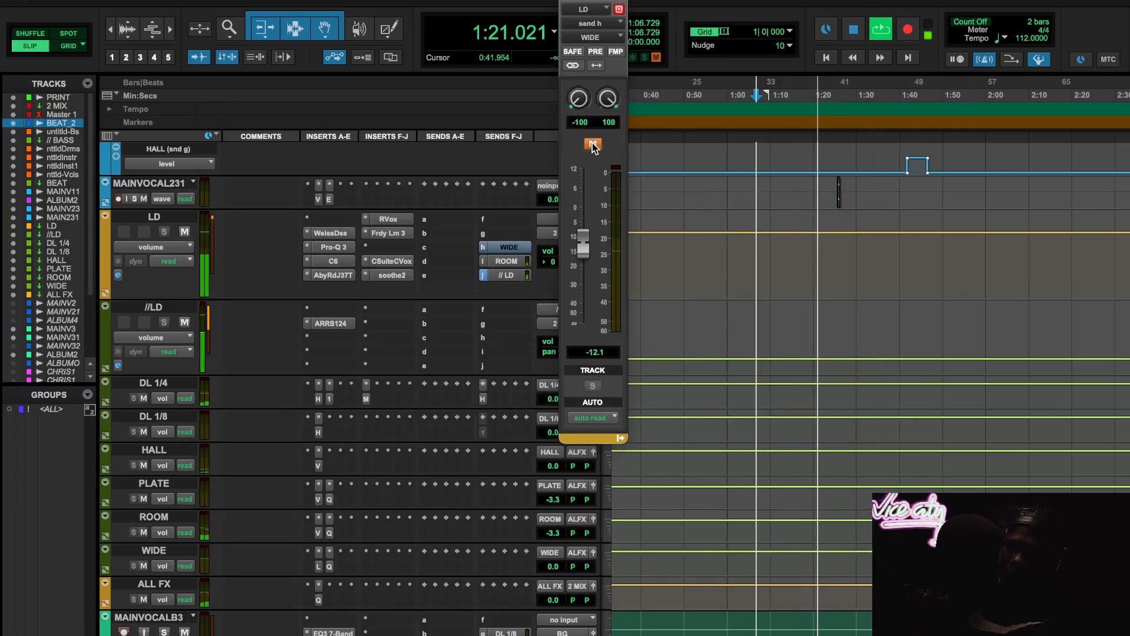
pyautogui.click(593, 144)
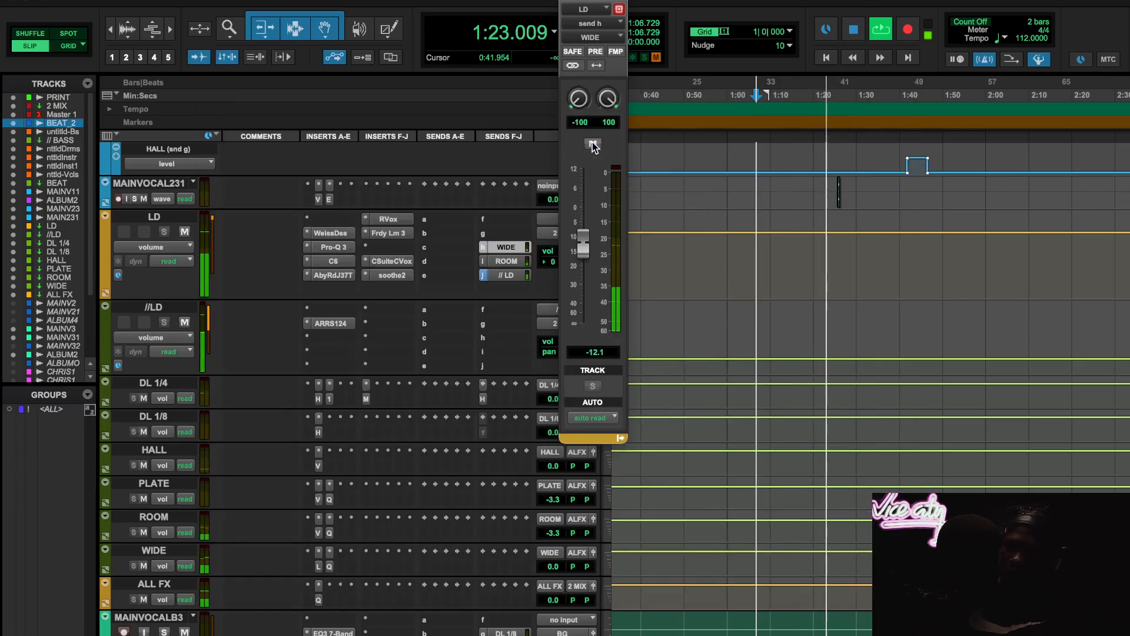
pyautogui.press('space')
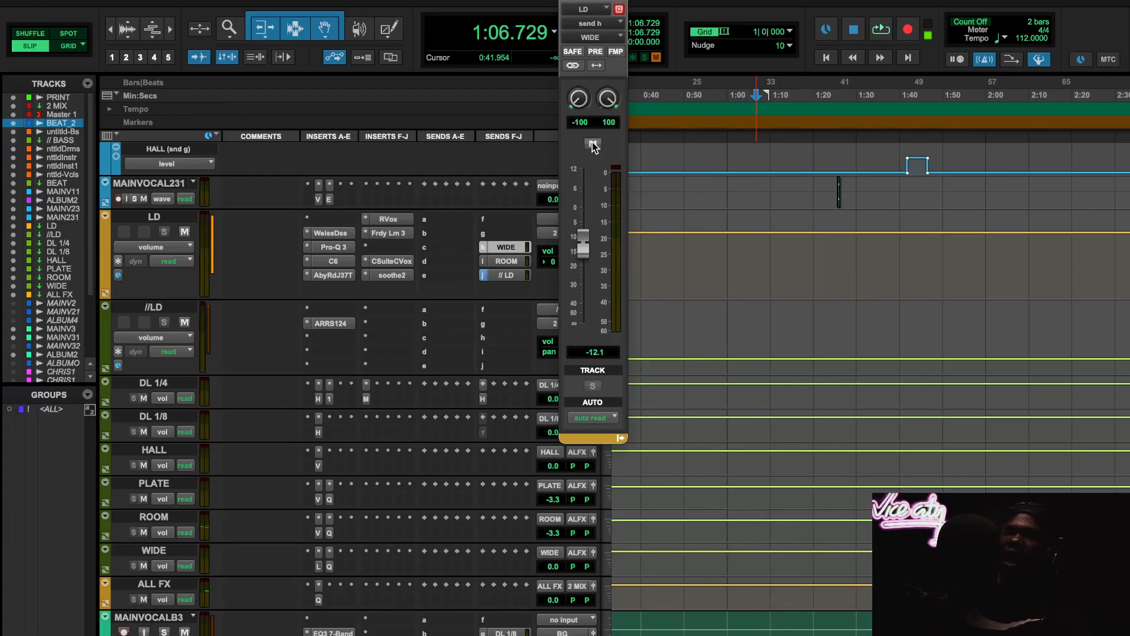
# - Inspect the Pro-Q 3 low-cut curves on the WIDE track and on the ALL FX track, closing each plugin window
pyautogui.click(330, 566)
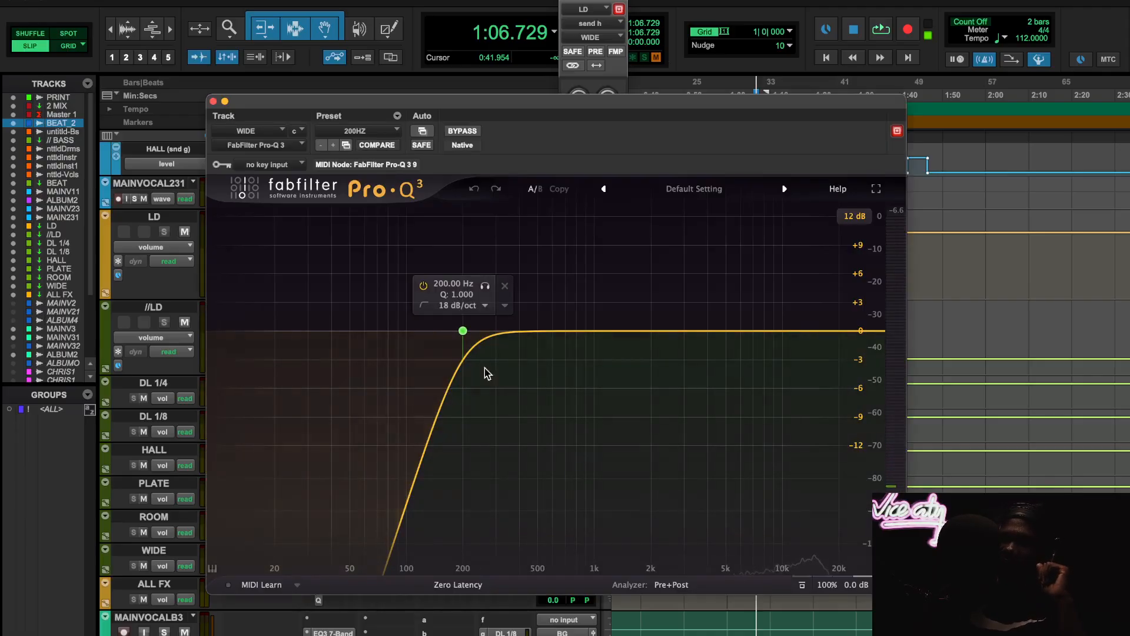
pyautogui.click(213, 102)
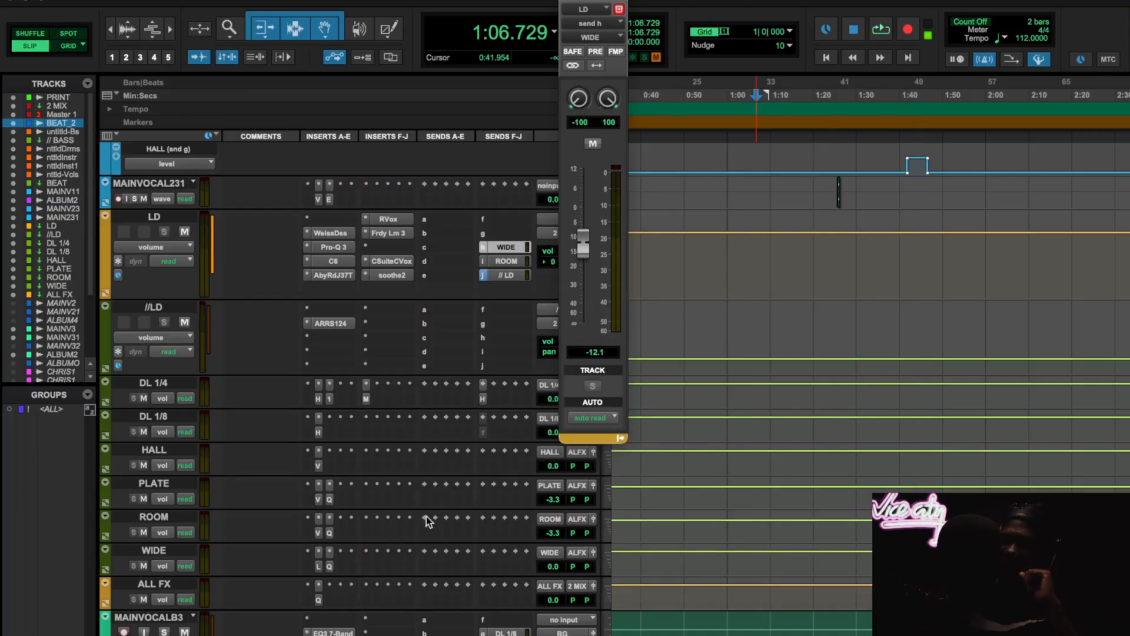
pyautogui.click(319, 600)
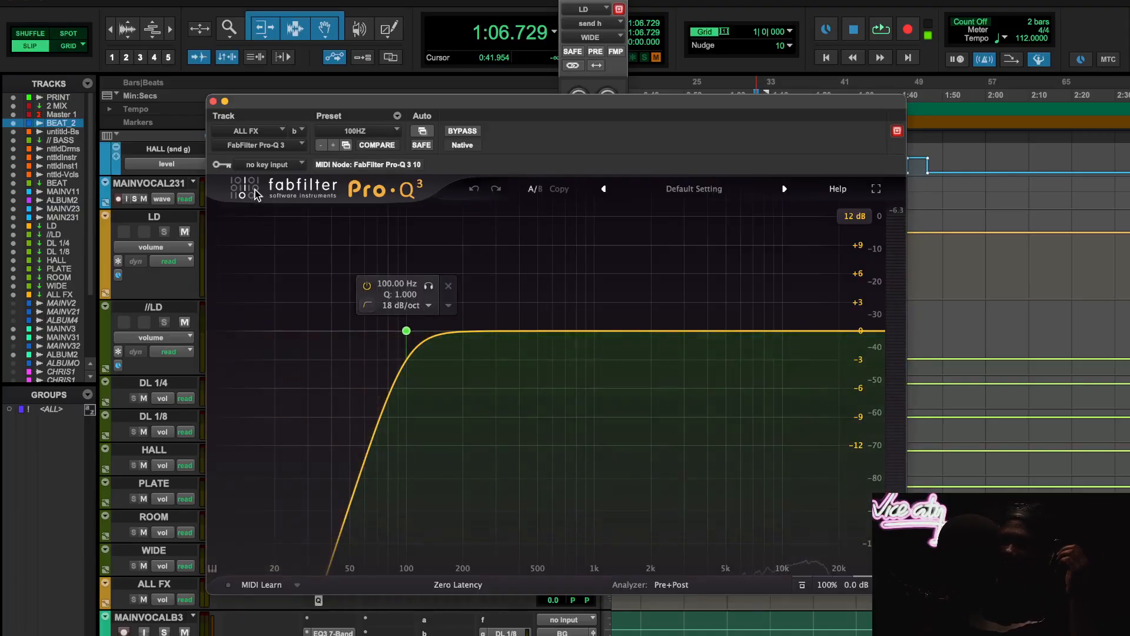
pyautogui.click(213, 102)
# - Open the Abbey Road RS124 compressor on the //LD parallel track and close the LD bus's WIDE send window
pyautogui.scroll(-5, 291, 570)
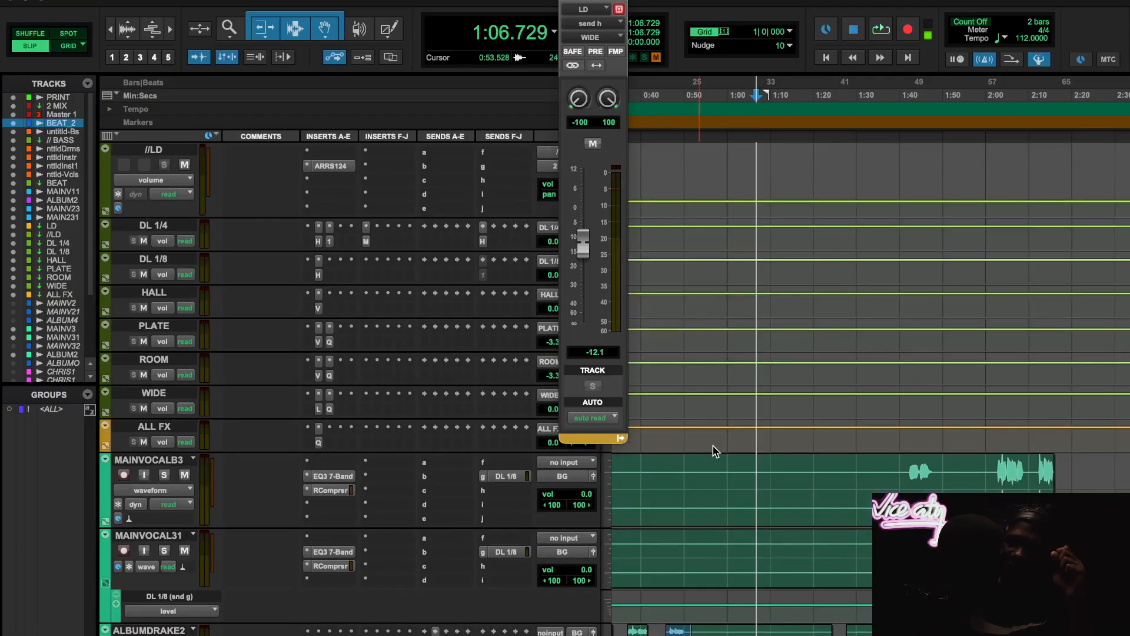
pyautogui.scroll(-7, 835, 494)
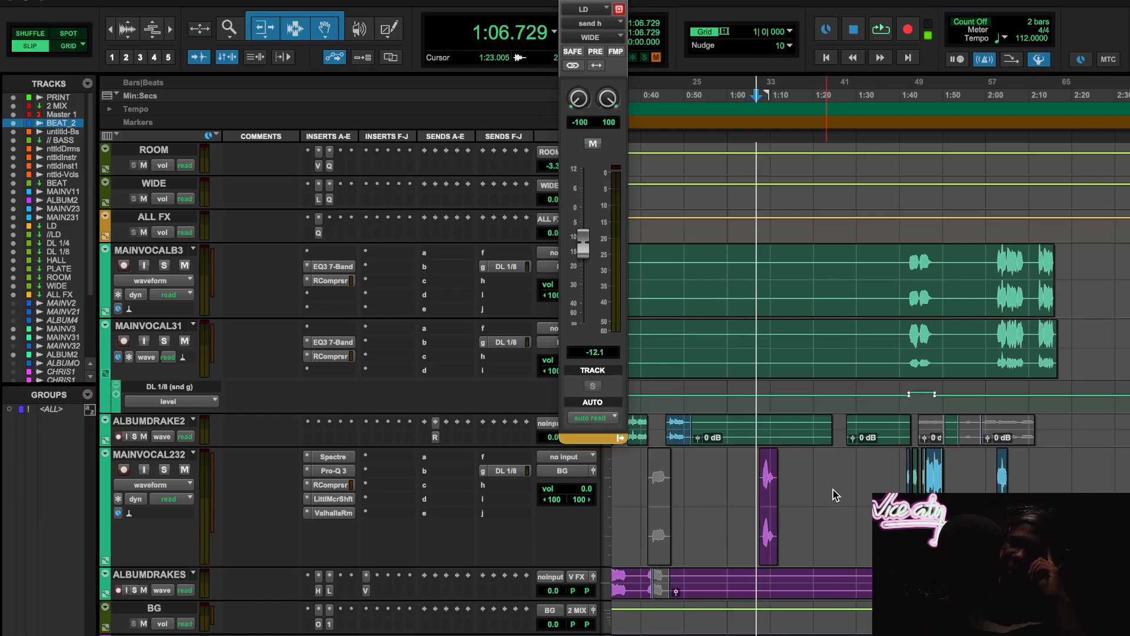
pyautogui.scroll(10, 833, 489)
pyautogui.scroll(7, 832, 489)
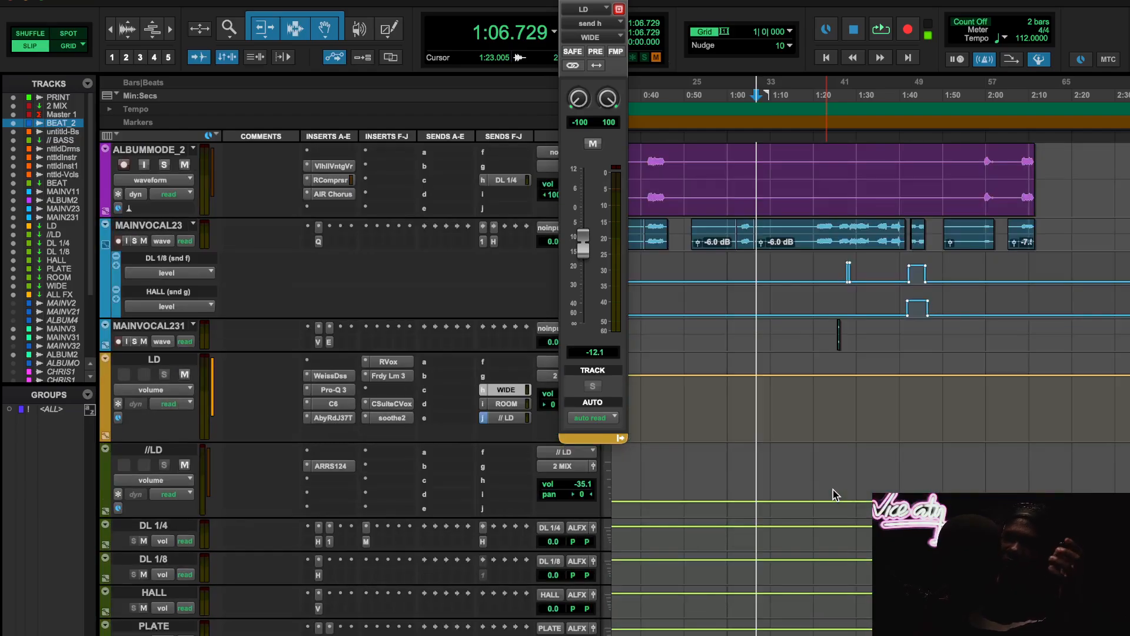
pyautogui.scroll(-4, 832, 490)
pyautogui.click(329, 323)
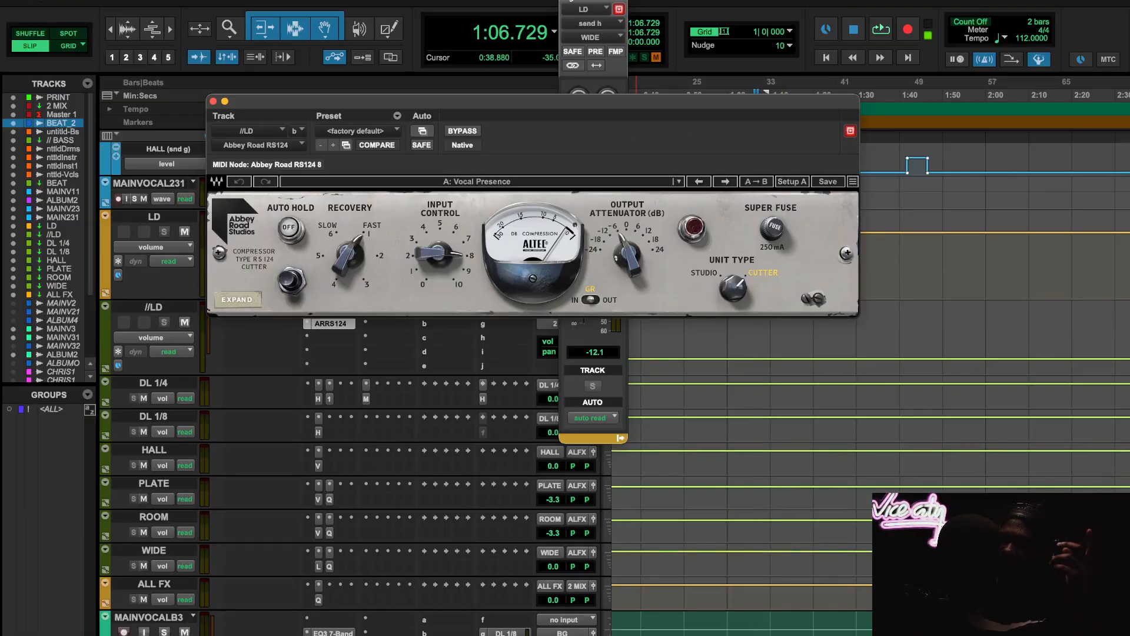
pyautogui.click(565, 1)
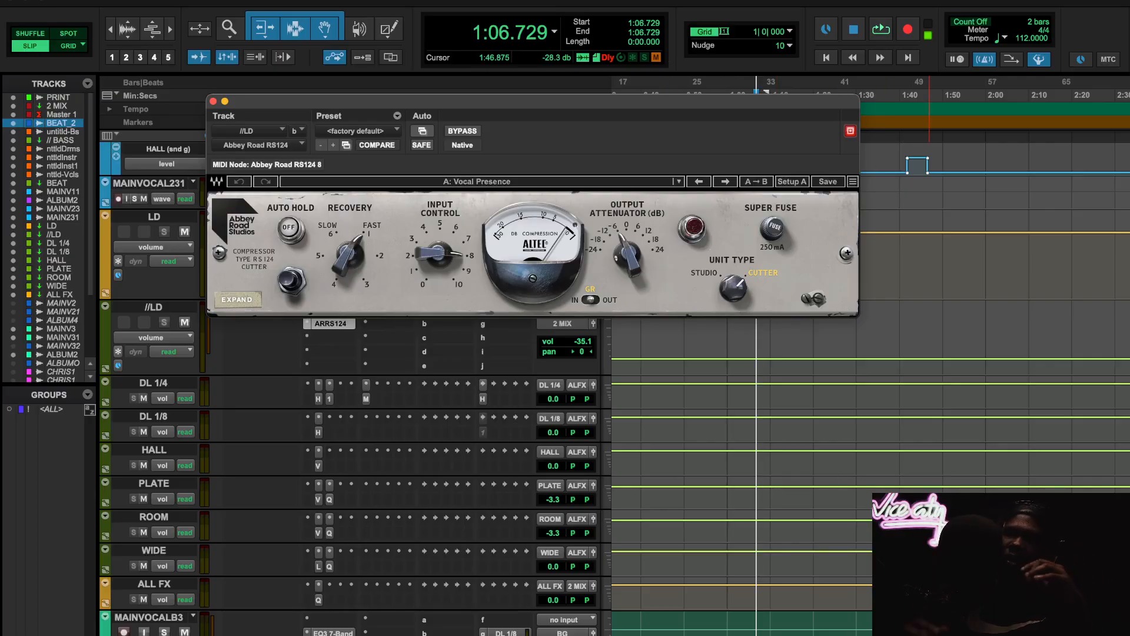
# - Move the RS124 window clear of the timeline rulers, play from 0:44.848 and bypass the compressor while the vocals play
pyautogui.scroll(10, 939, 413)
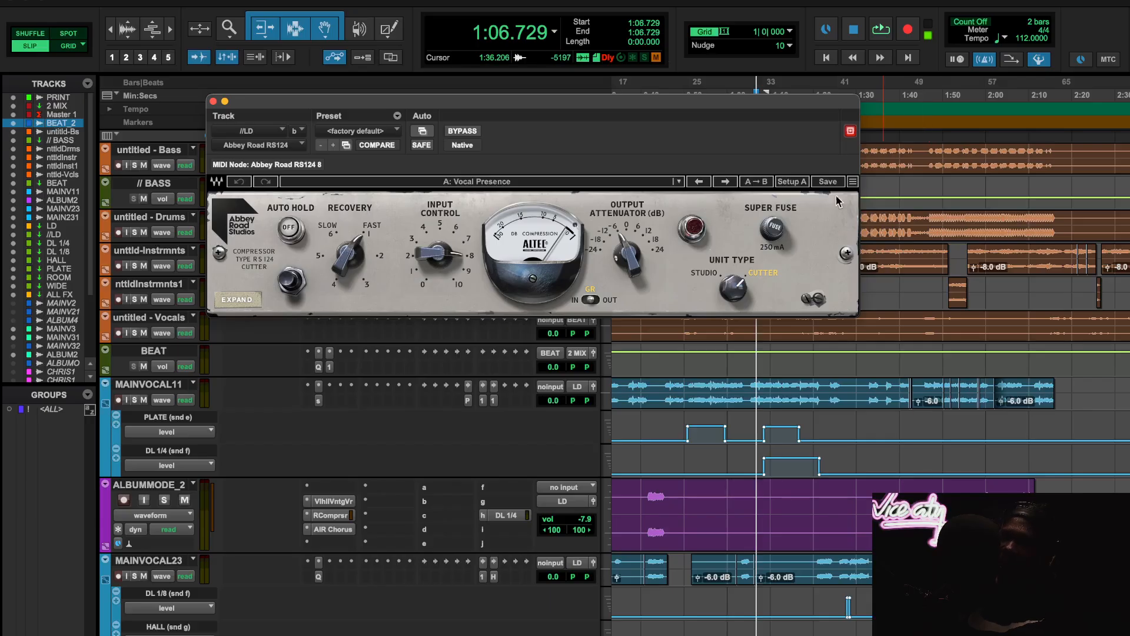
pyautogui.moveTo(726, 115); pyautogui.dragTo(687, 185)
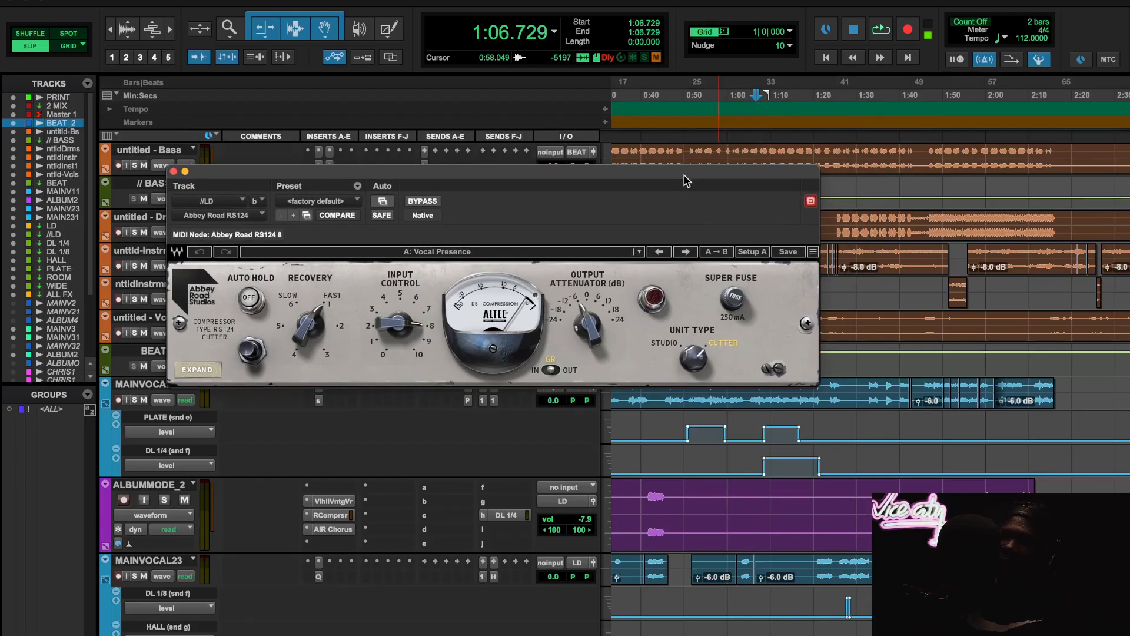
pyautogui.click(679, 108)
pyautogui.click(661, 104)
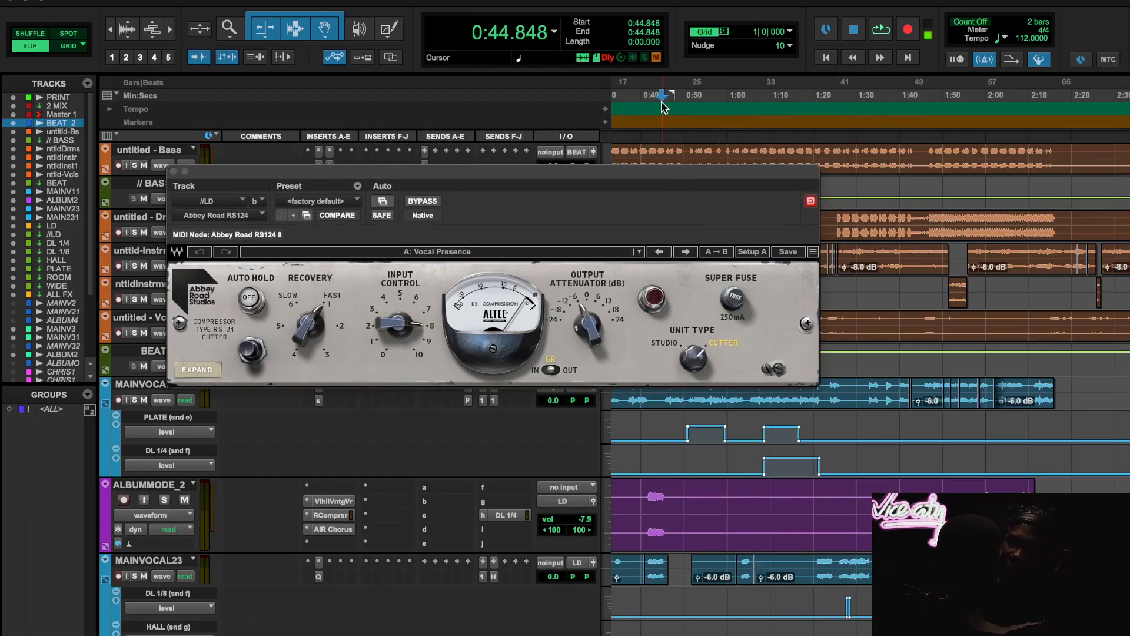
pyautogui.press('space')
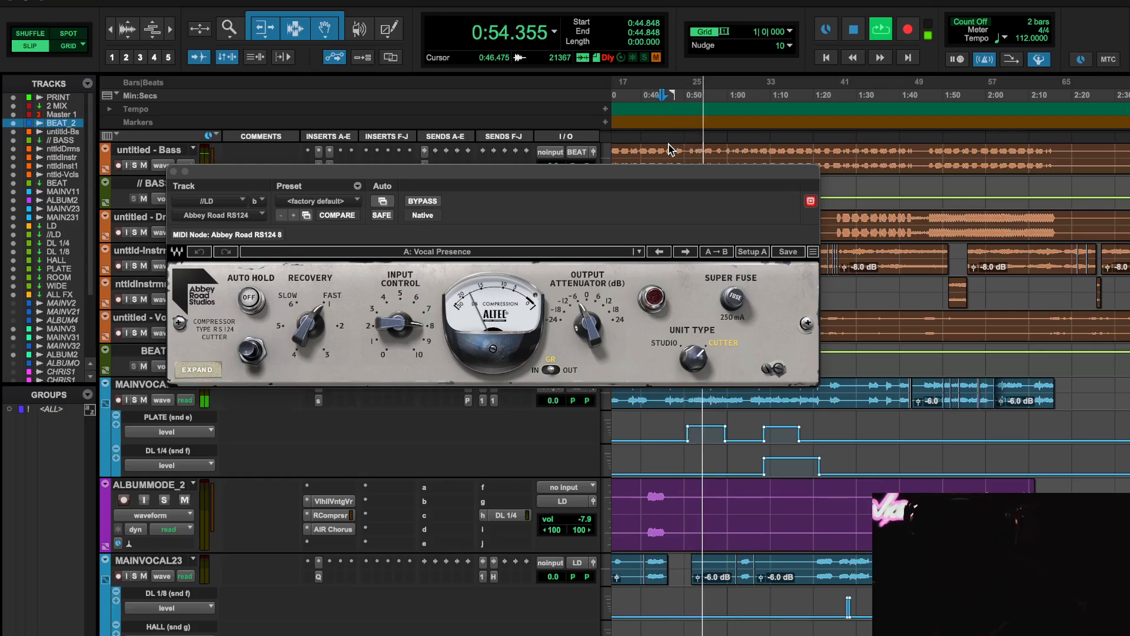
pyautogui.click(424, 202)
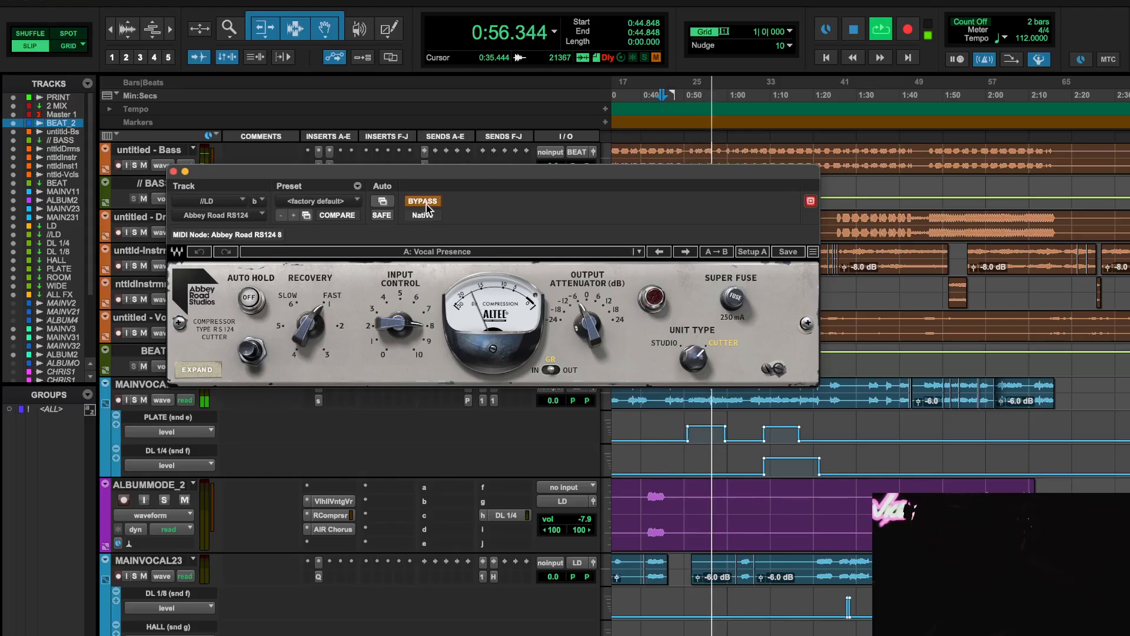
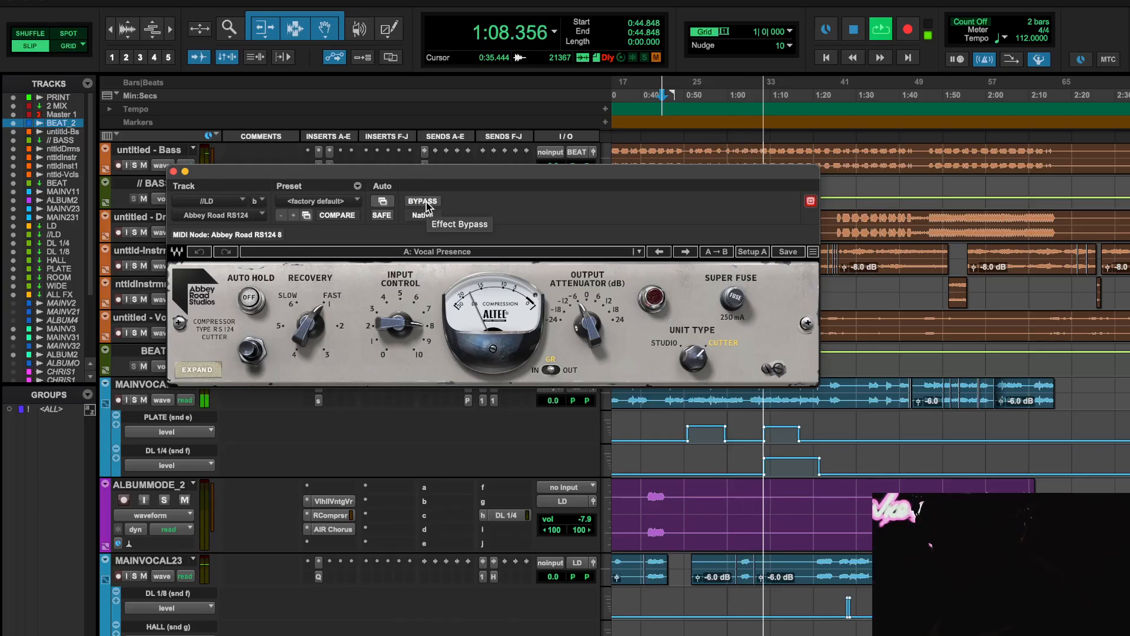
# - Close the RS124 window, then briefly check the ADPTR MetricAB plugin on the PRINT track and close it
pyautogui.click(173, 172)
pyautogui.scroll(5, 341, 254)
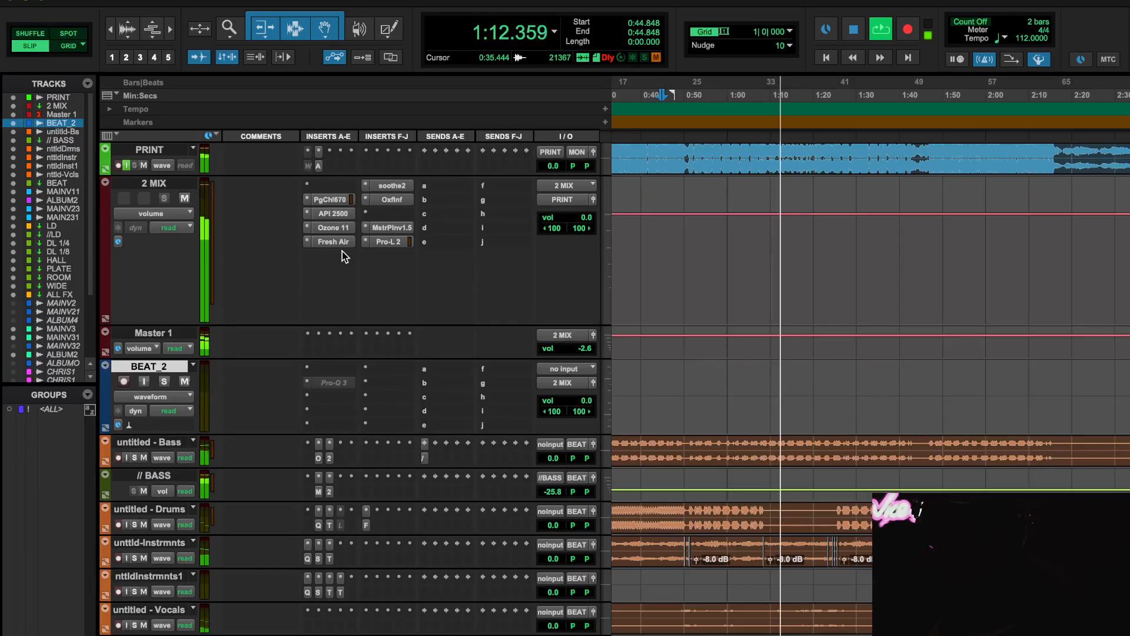
pyautogui.click(315, 167)
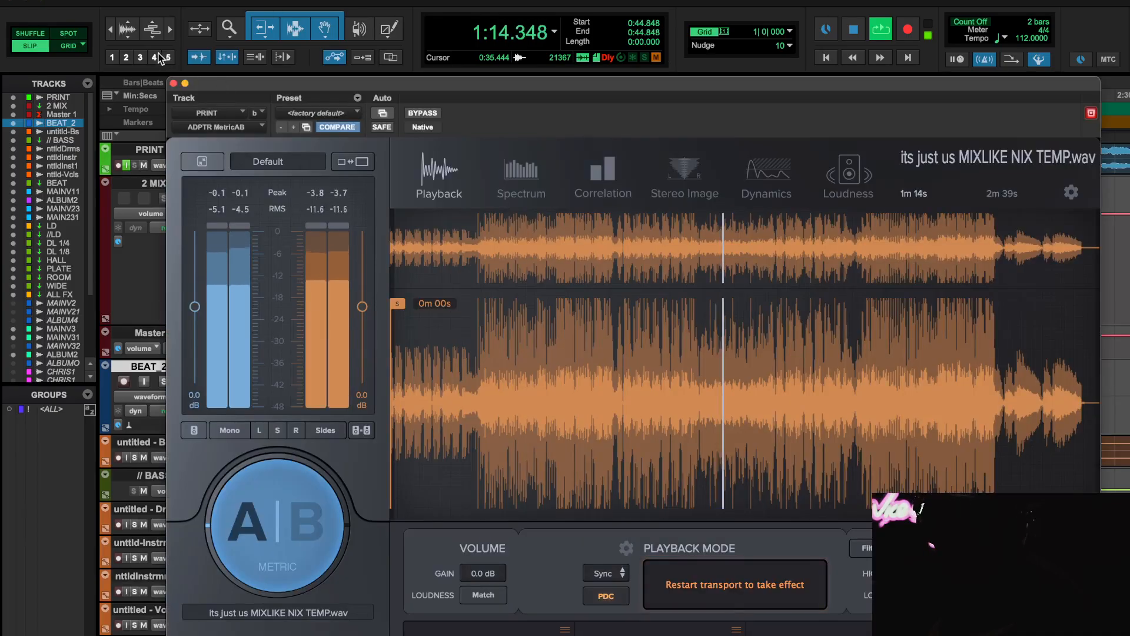
pyautogui.click(174, 84)
# - Audition the vocals with the //LD parallel track muted and unmuted, leave it unmuted and stop playback
pyautogui.scroll(-8, 343, 272)
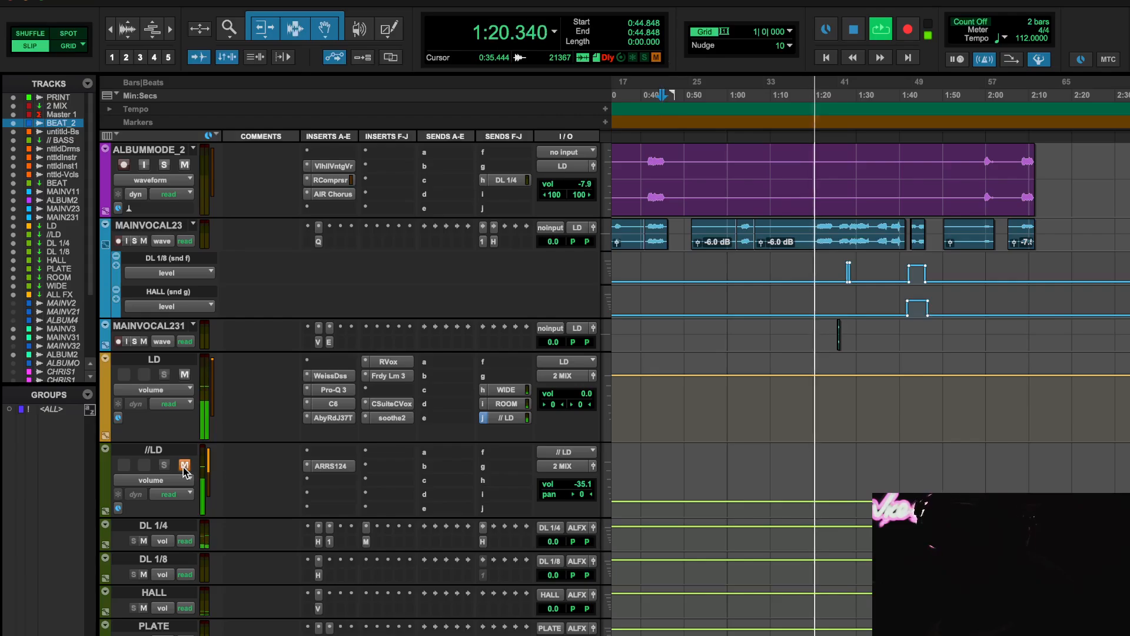
pyautogui.click(185, 465)
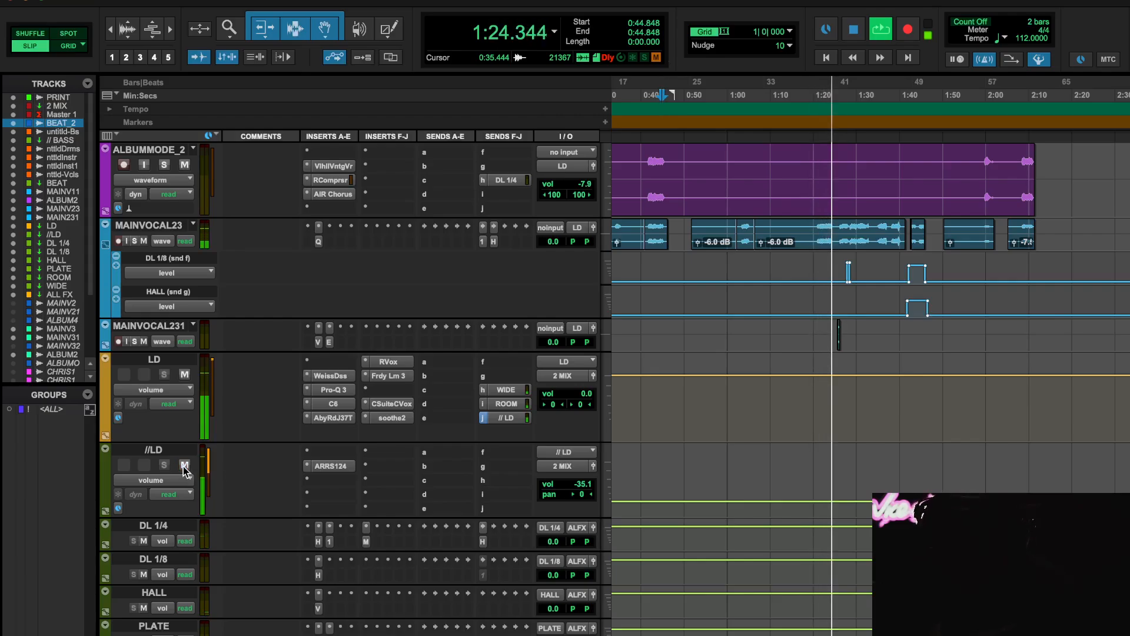
pyautogui.click(184, 465)
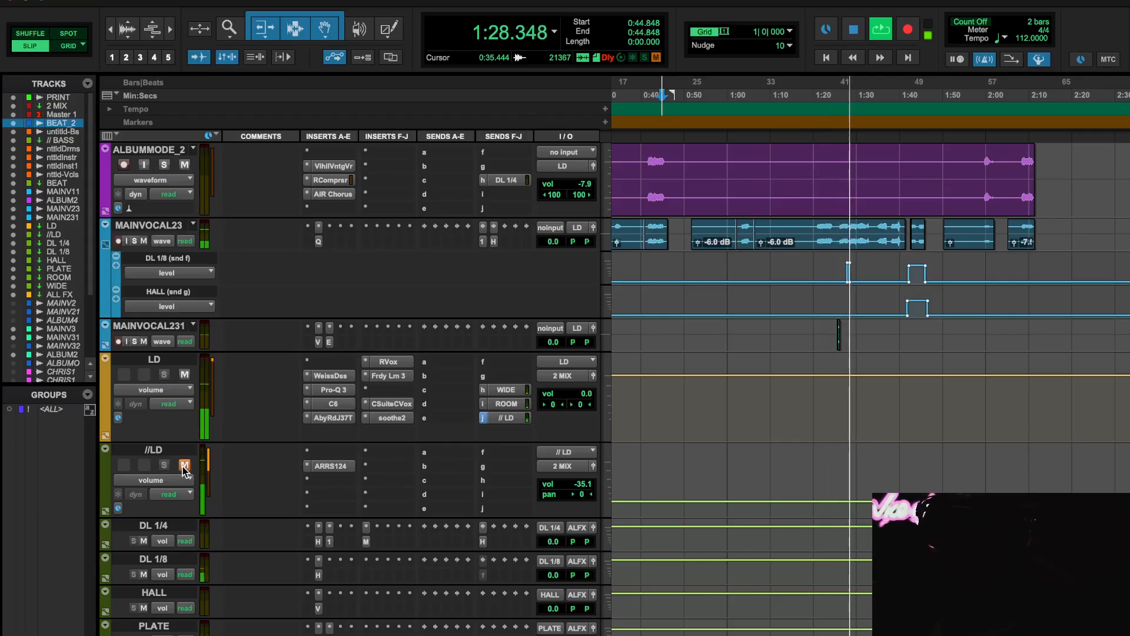
pyautogui.click(184, 465)
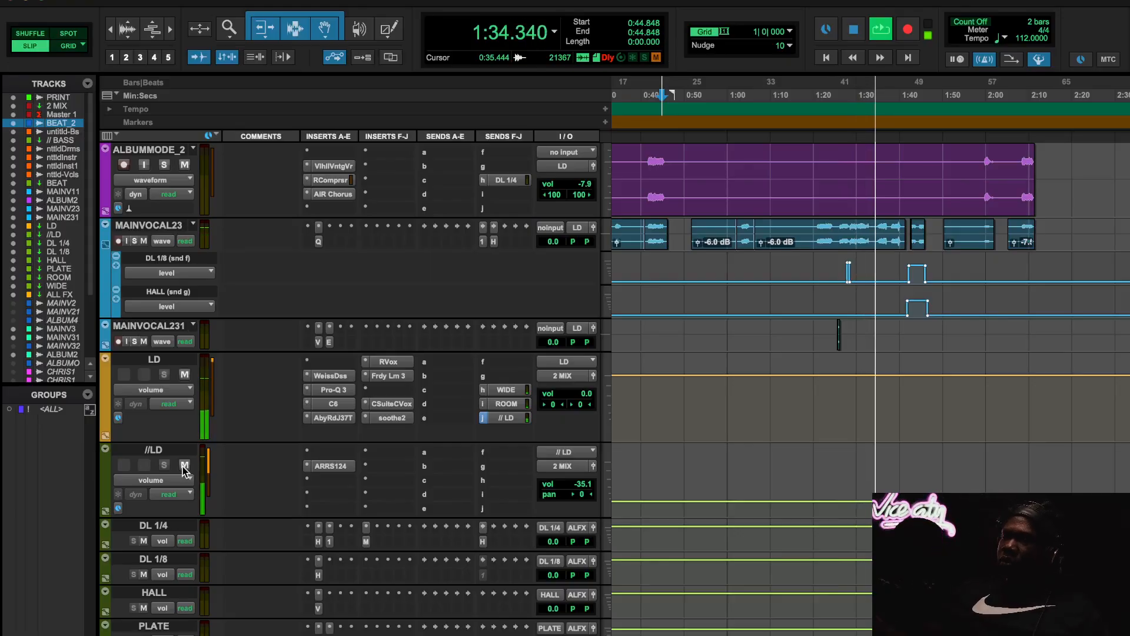
pyautogui.press('space')
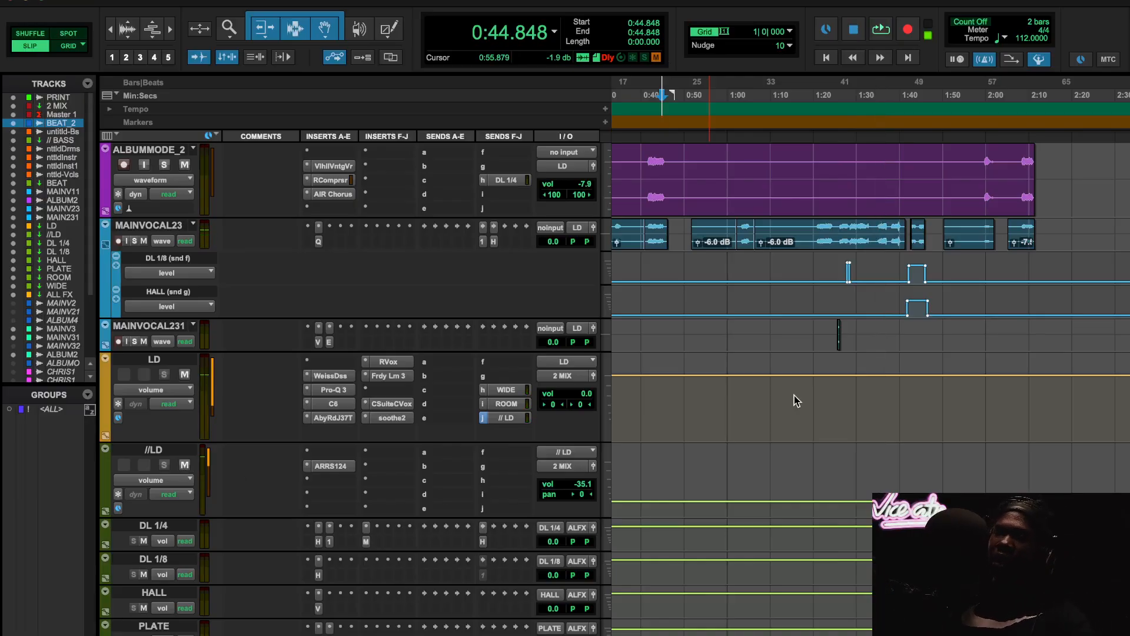
# - Start playback from 0:19.168 and open the ADPTR MetricAB plugin on the PRINT track
pyautogui.scroll(10, 793, 401)
pyautogui.hscroll(-4, 794, 401)
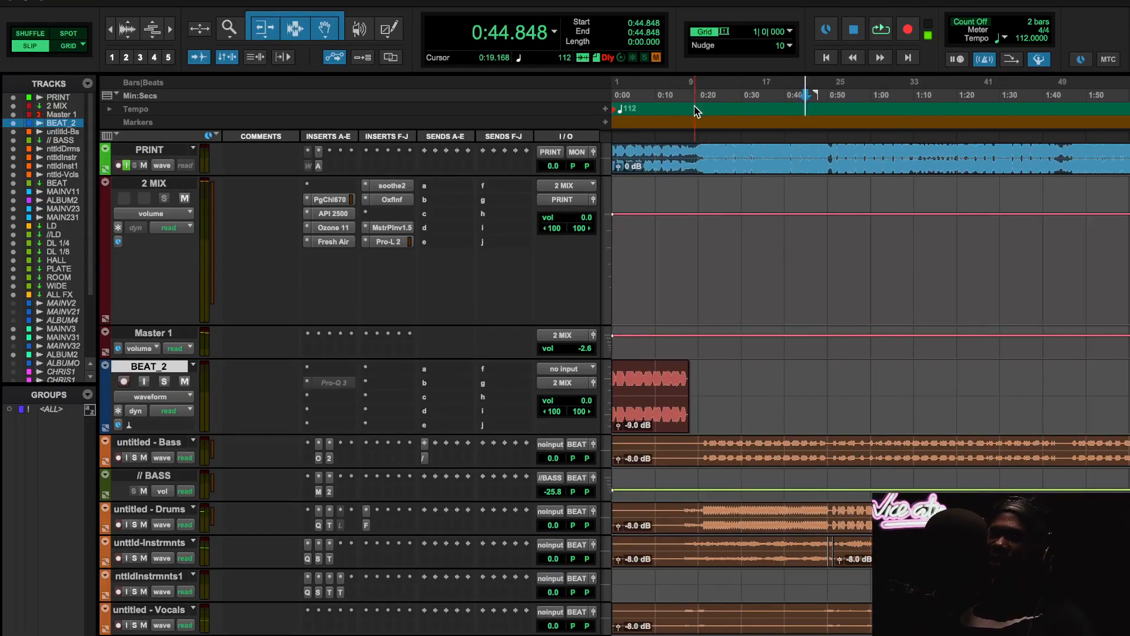
pyautogui.press('space')
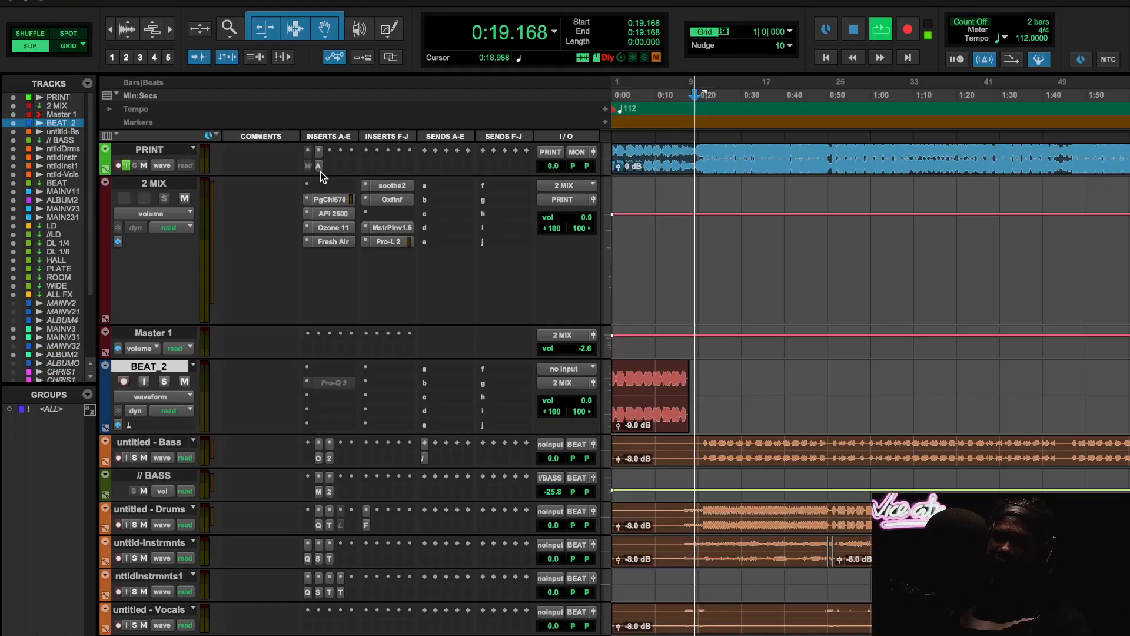
pyautogui.click(319, 167)
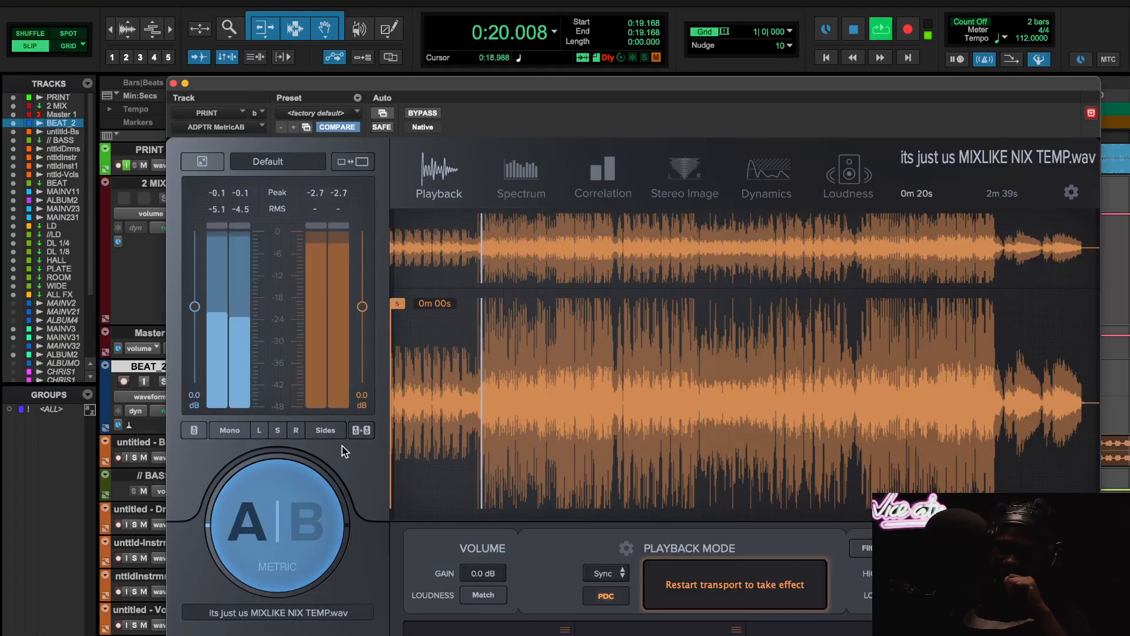
# - Compare the mix (A) with the loaded reference track (B) in MetricAB during playback, return to A and stop playback
pyautogui.click(305, 523)
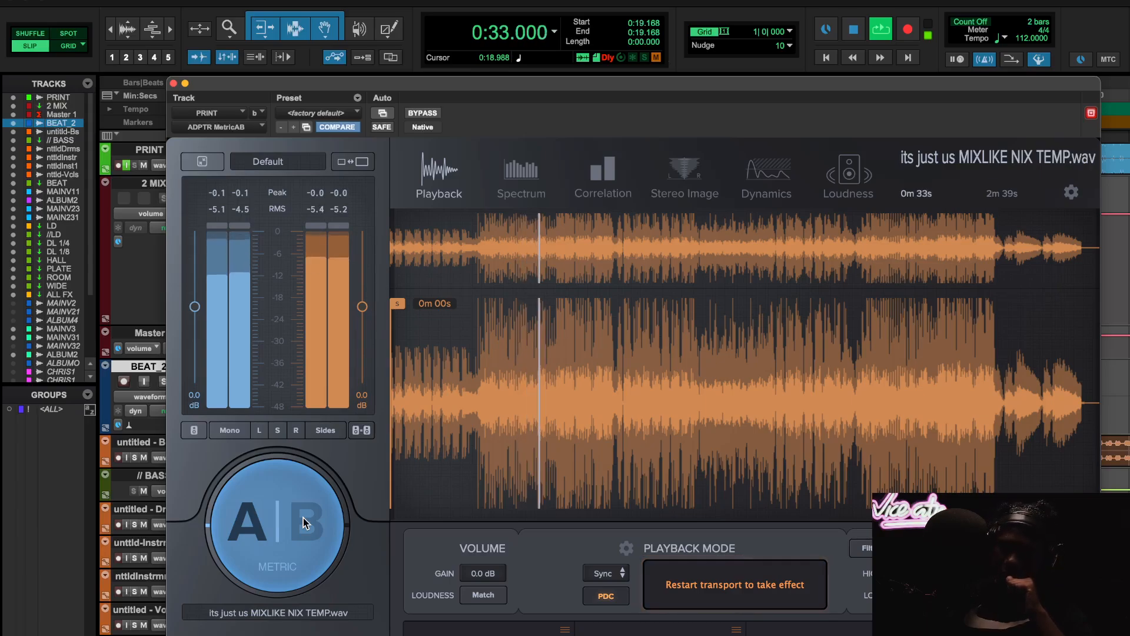
pyautogui.click(303, 518)
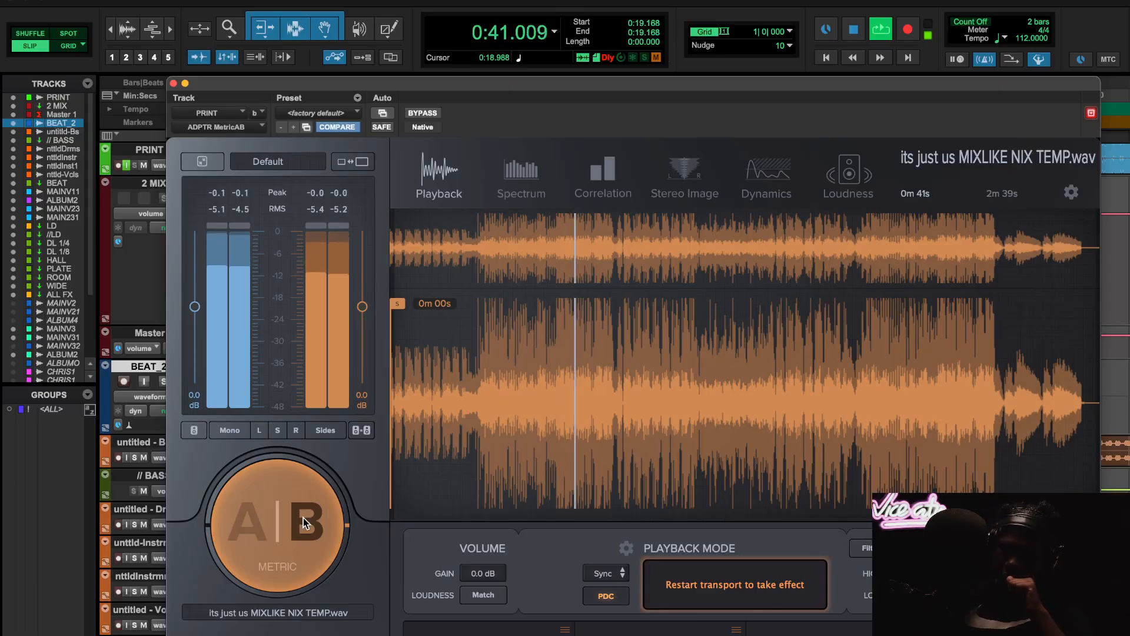
pyautogui.click(302, 518)
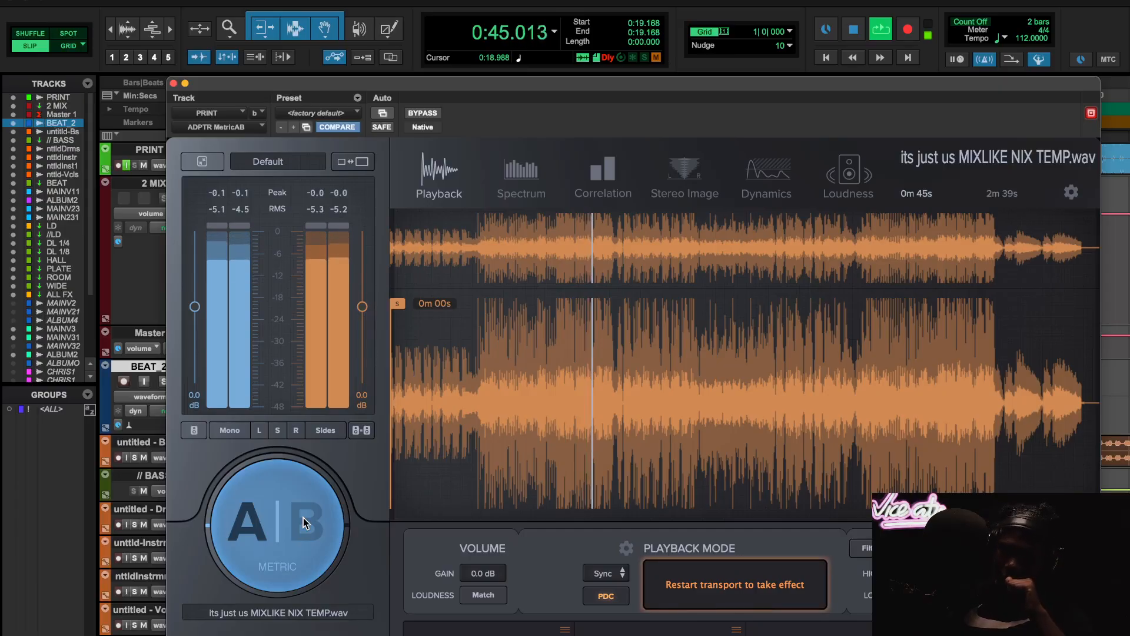
pyautogui.press('space')
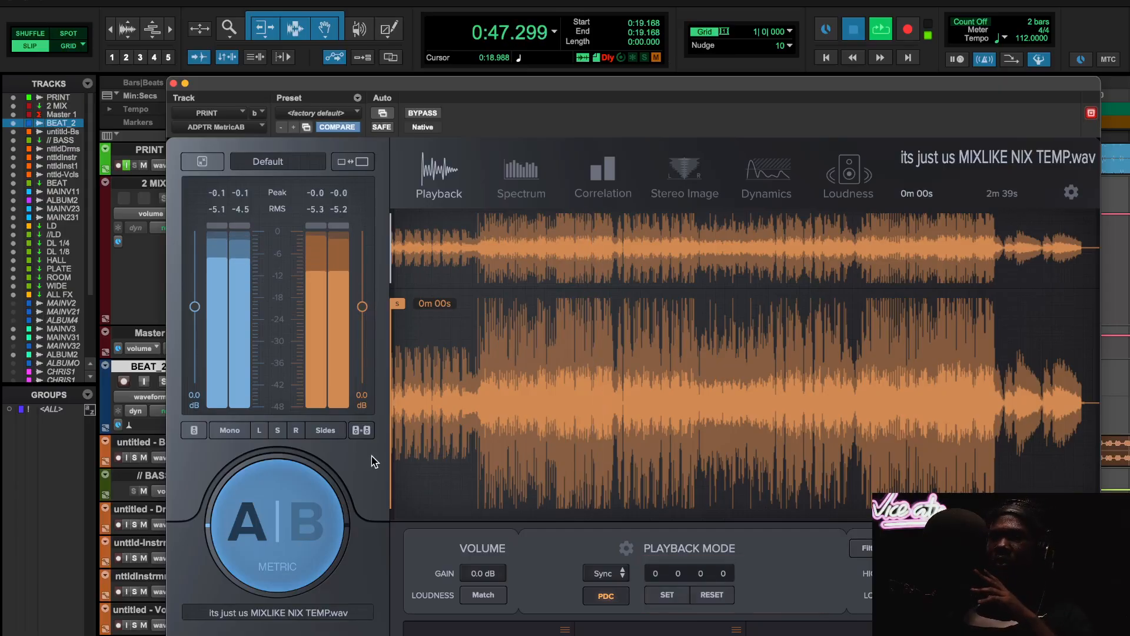